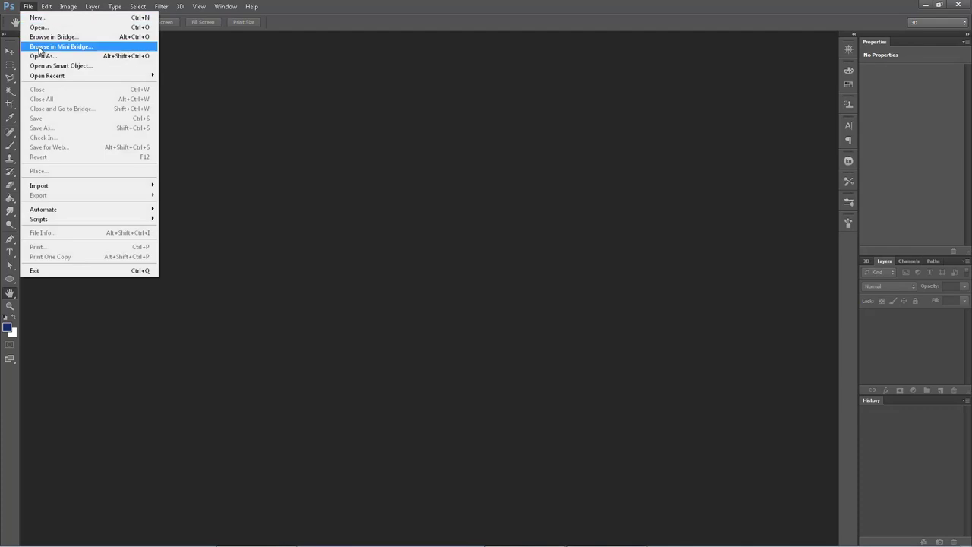
Step: Open the recent file 08252012.psd
mouse_move(50, 76)
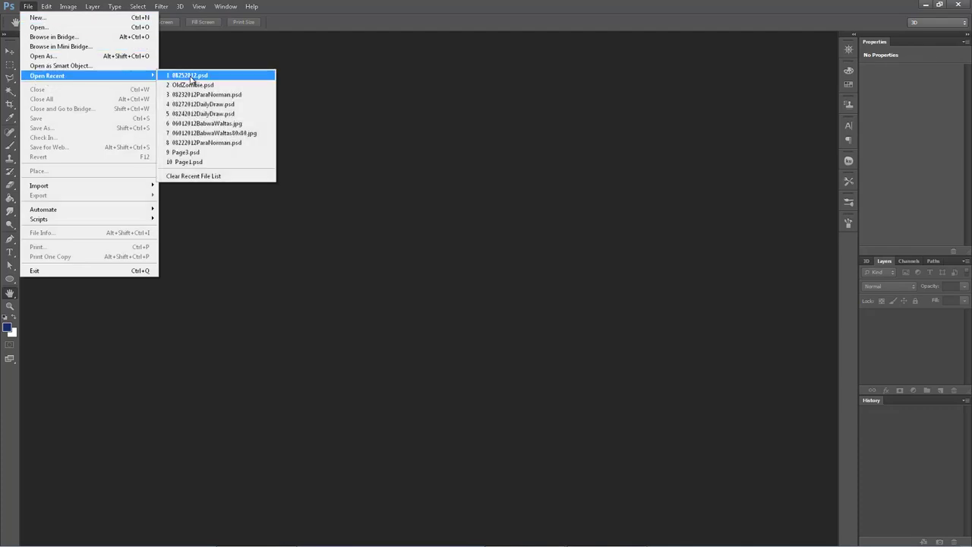
left_click(190, 76)
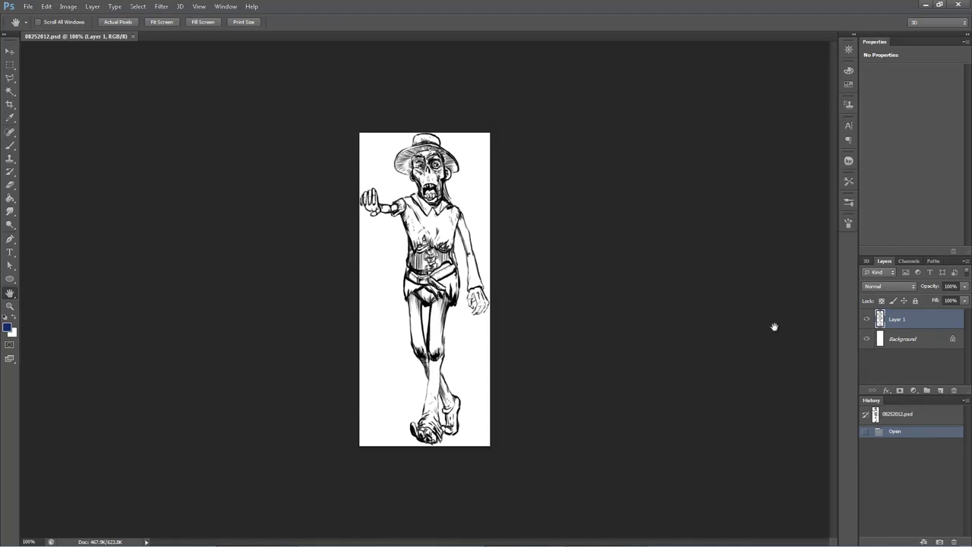
Step: Open the recent file 08222012ParaNorman.psd and view the forest scene at 100%
key("alt+f")
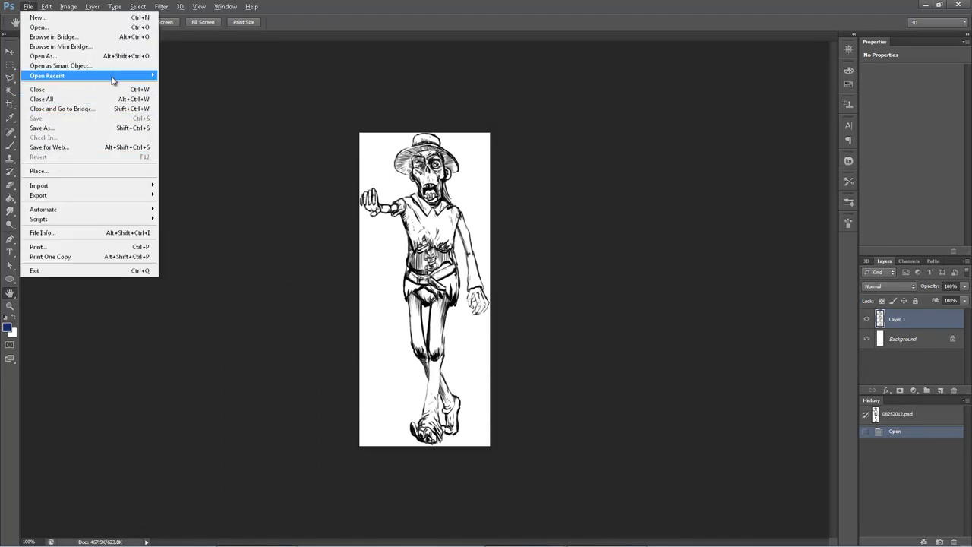
mouse_move(114, 76)
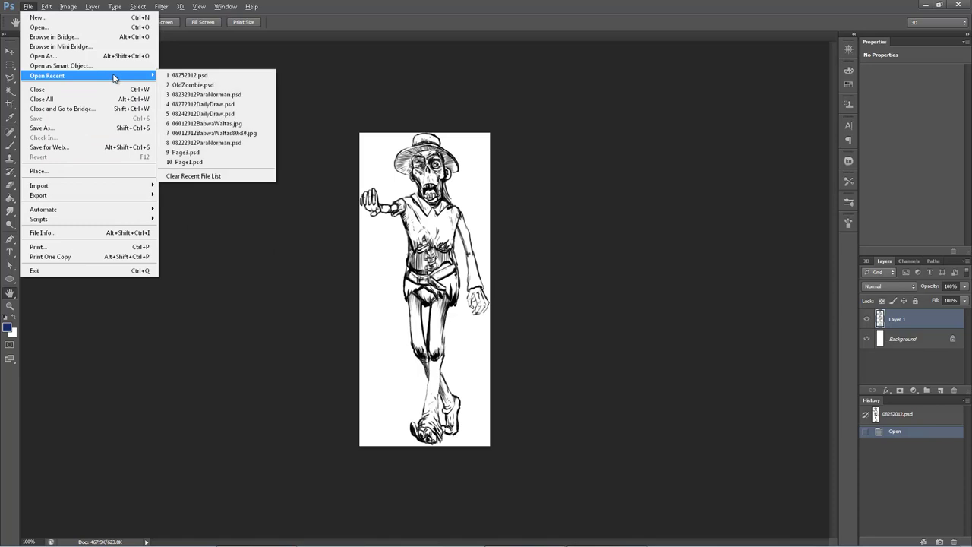
left_click(220, 143)
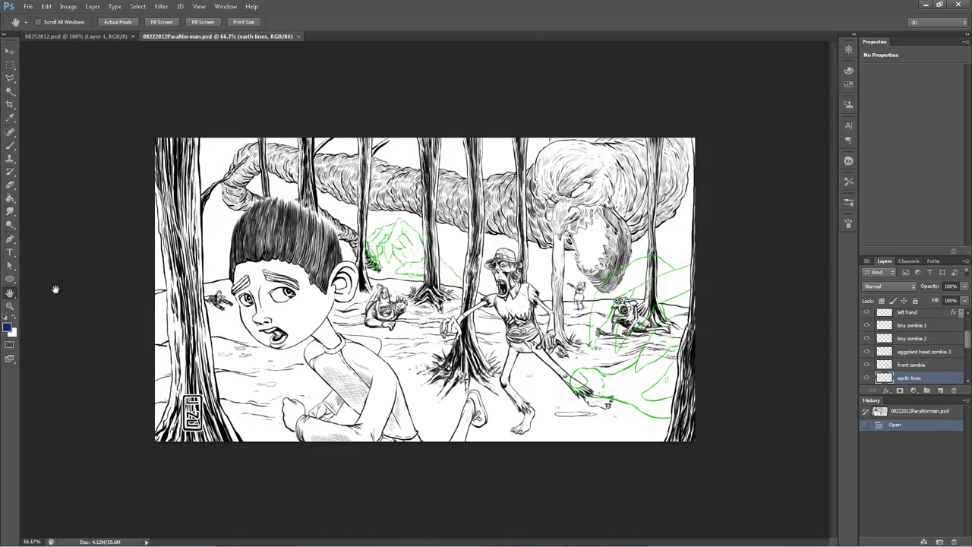
double_click(10, 305)
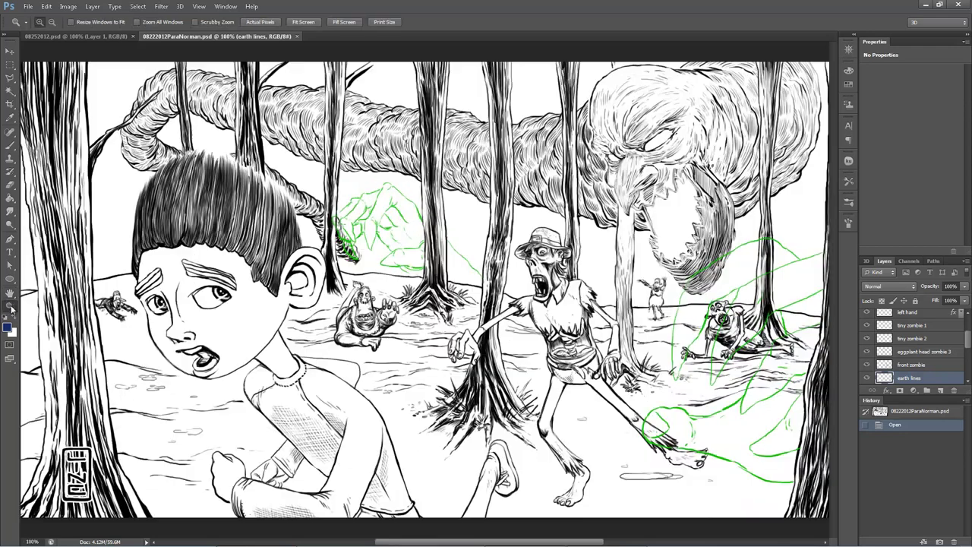
key("Tab")
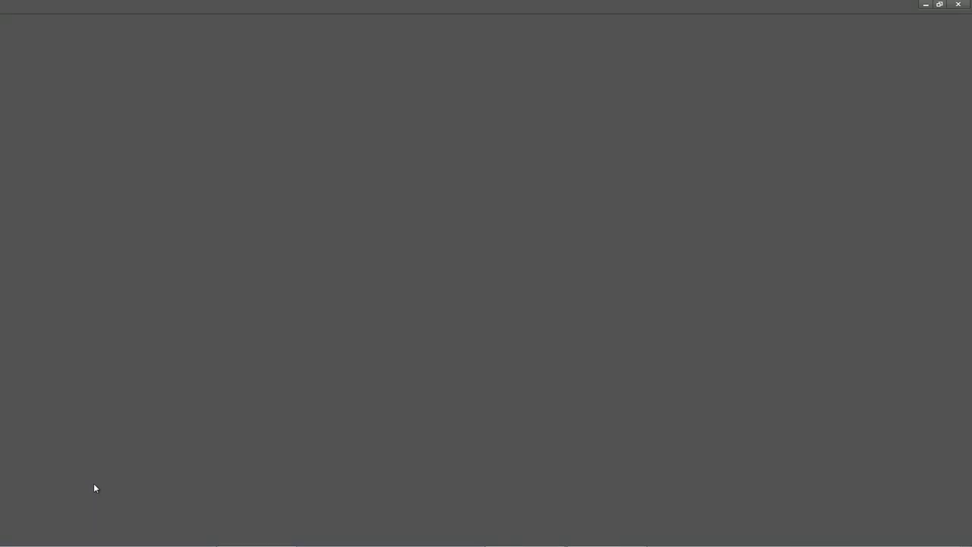
key("super")
left_click(235, 540)
key("super")
left_click(242, 541)
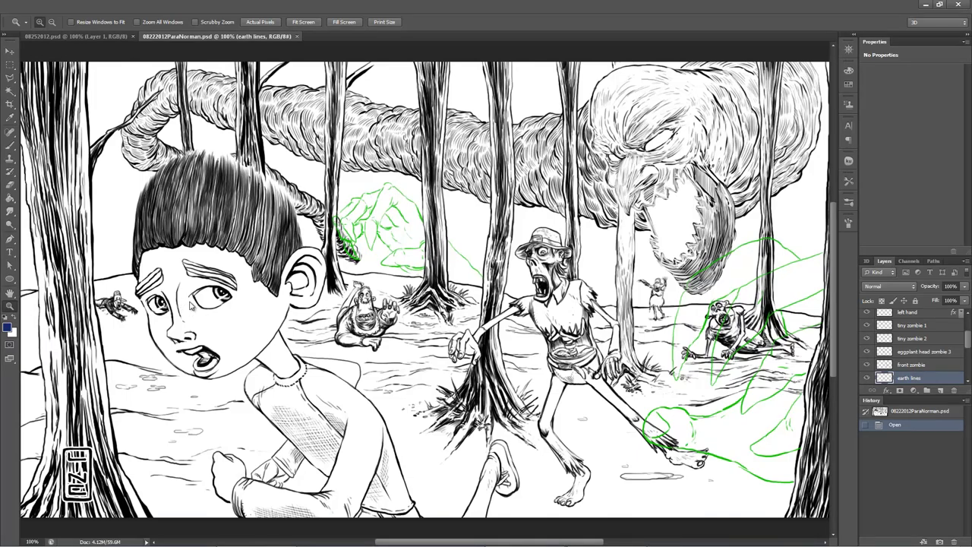
Step: Close the 08222012ParaNorman.psd document
left_click(10, 50)
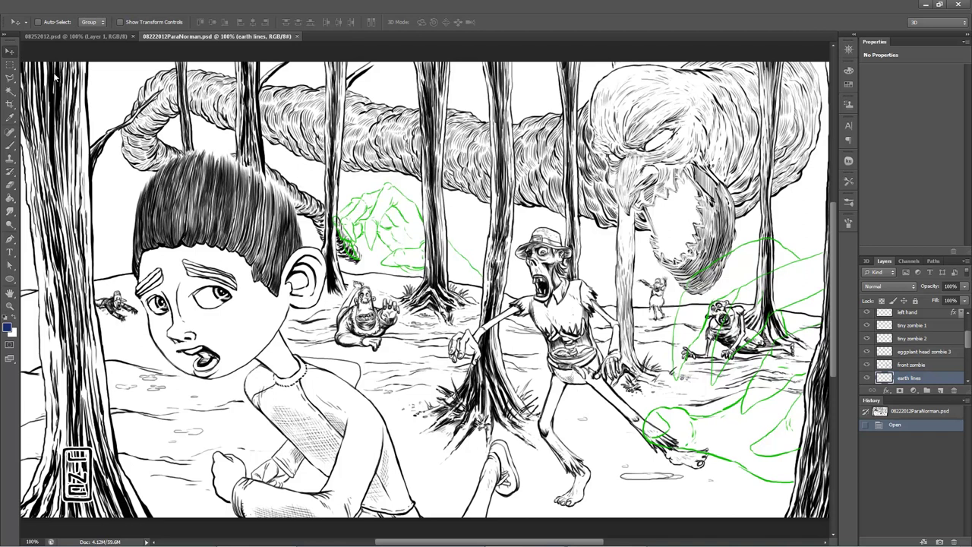
left_click(299, 37)
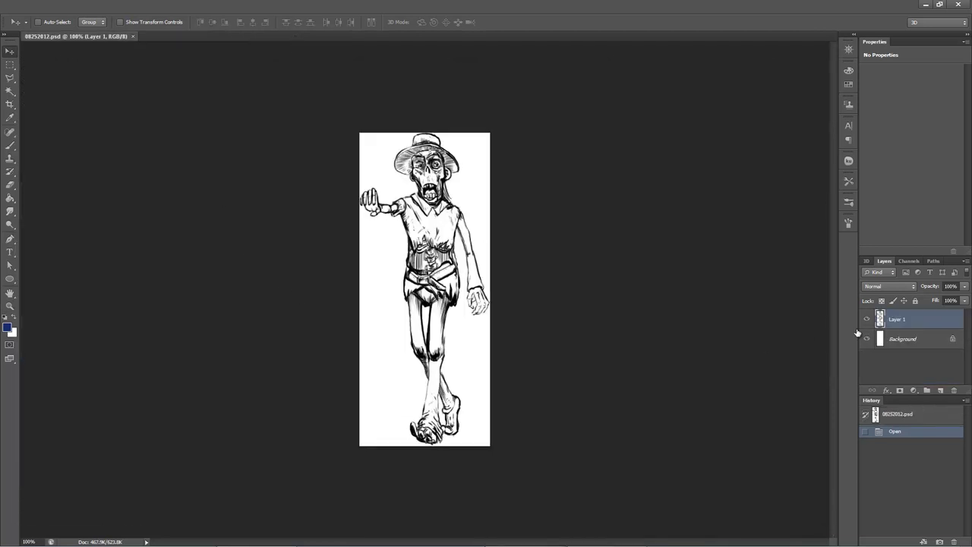
Step: Select the four large white background areas around the zombie figure on Layer 1 with the Magic Wand
left_click(916, 341)
left_click(913, 322)
left_click(11, 92)
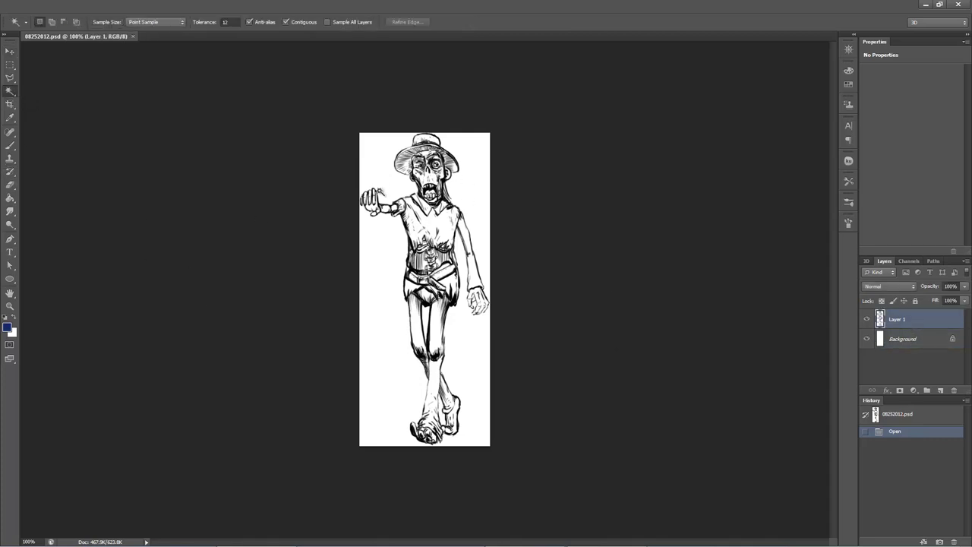
left_click(377, 176)
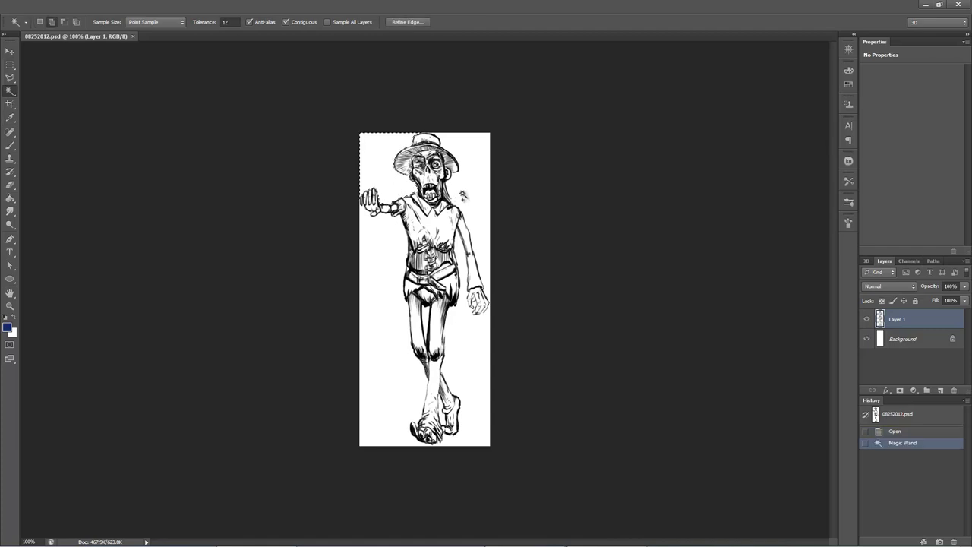
left_click(10, 91)
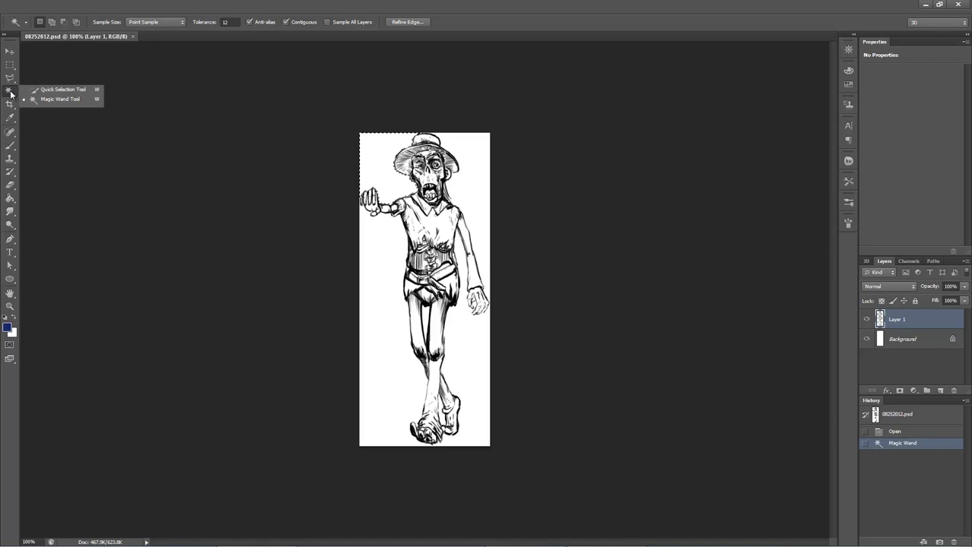
left_click(11, 95)
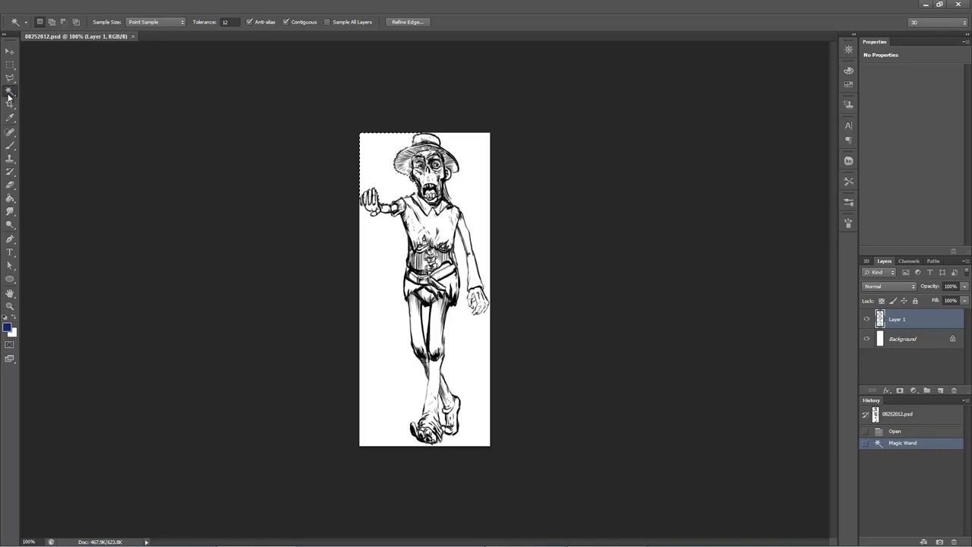
left_click(228, 22)
left_click(471, 193)
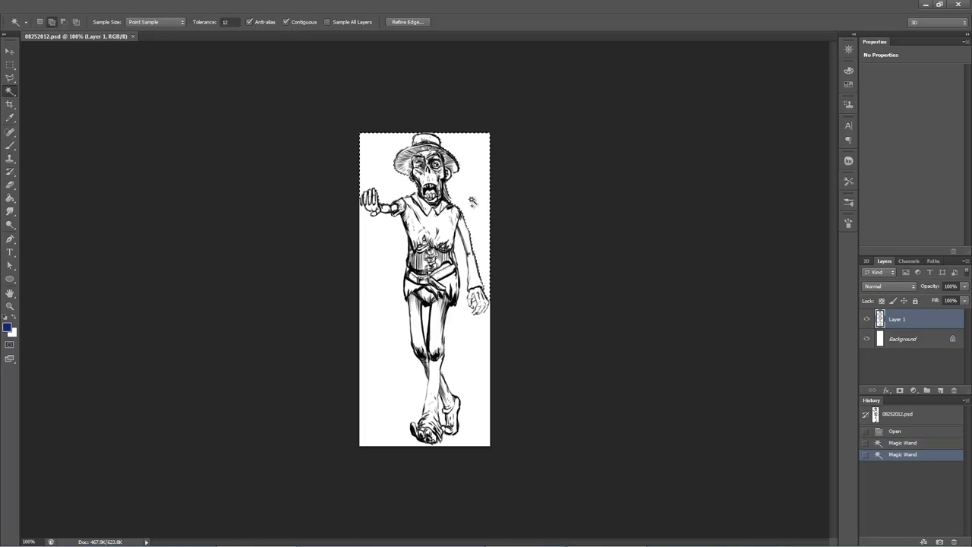
left_click(380, 271)
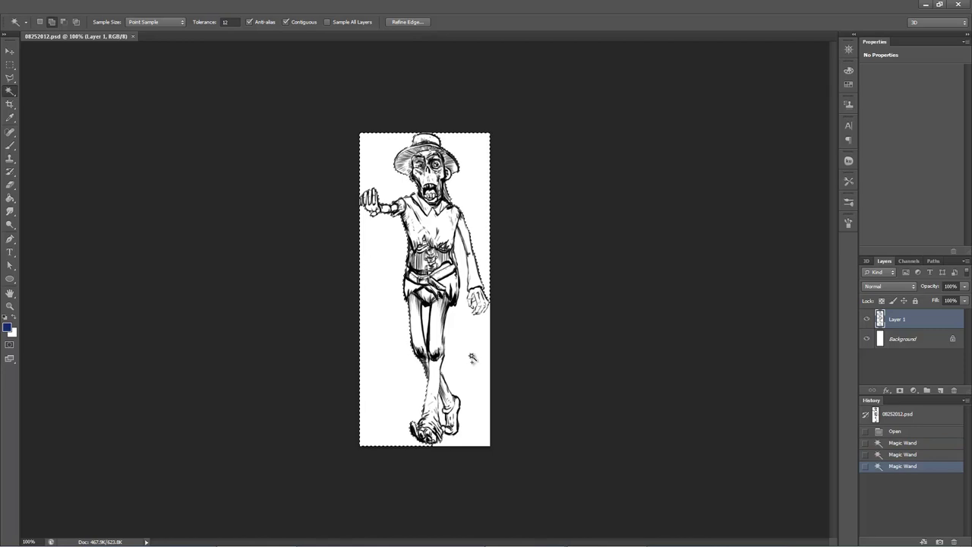
left_click(471, 361)
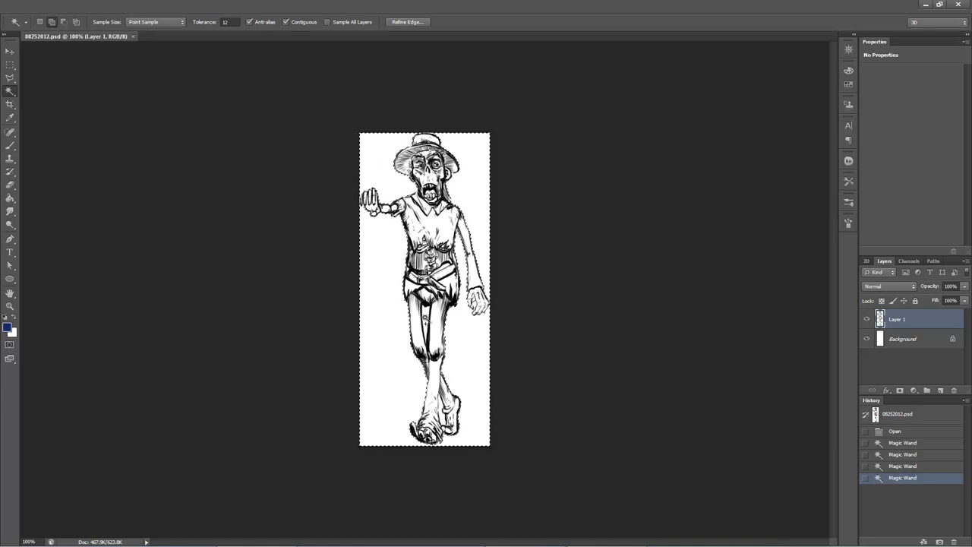
Step: Add the white gaps between the thighs, by the feet and around the hanging hand to the selection
left_click(426, 316)
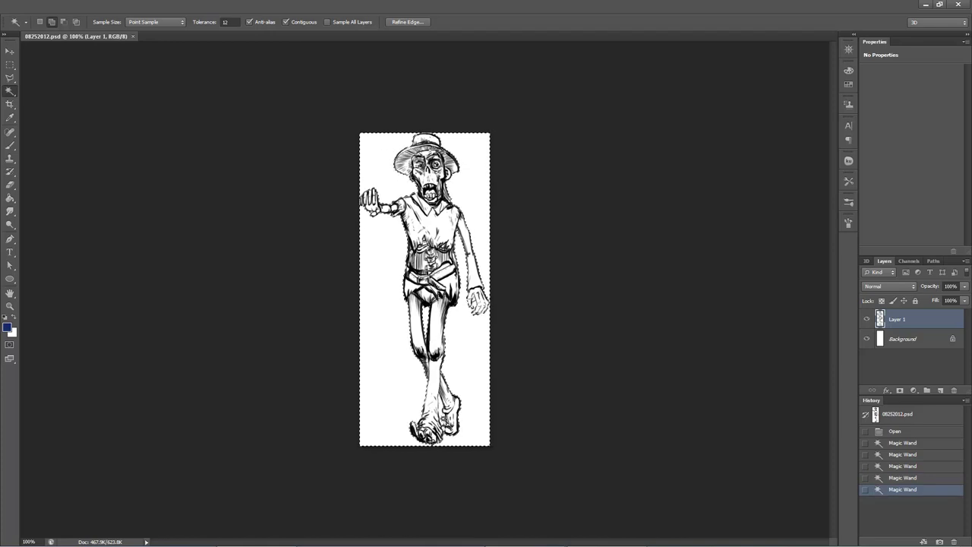
left_click(440, 407)
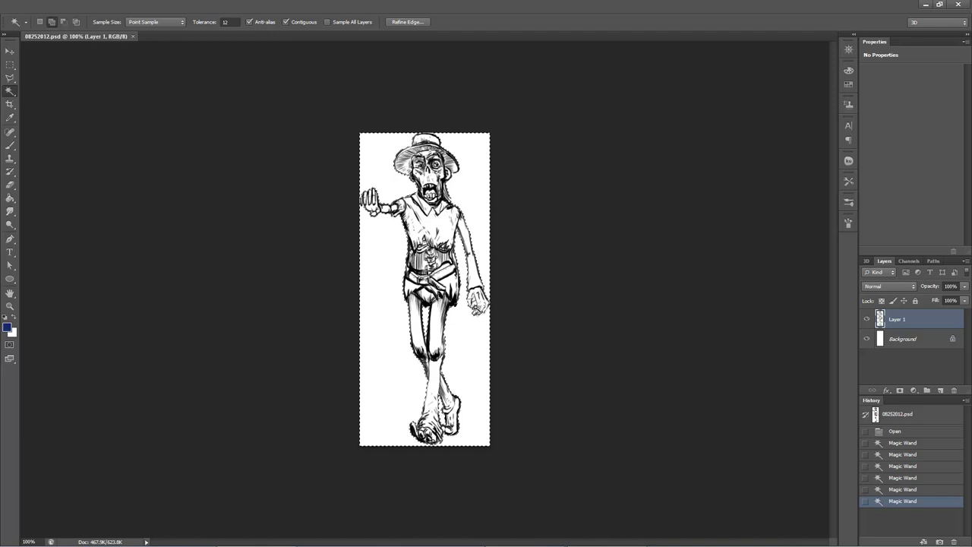
left_click(472, 320)
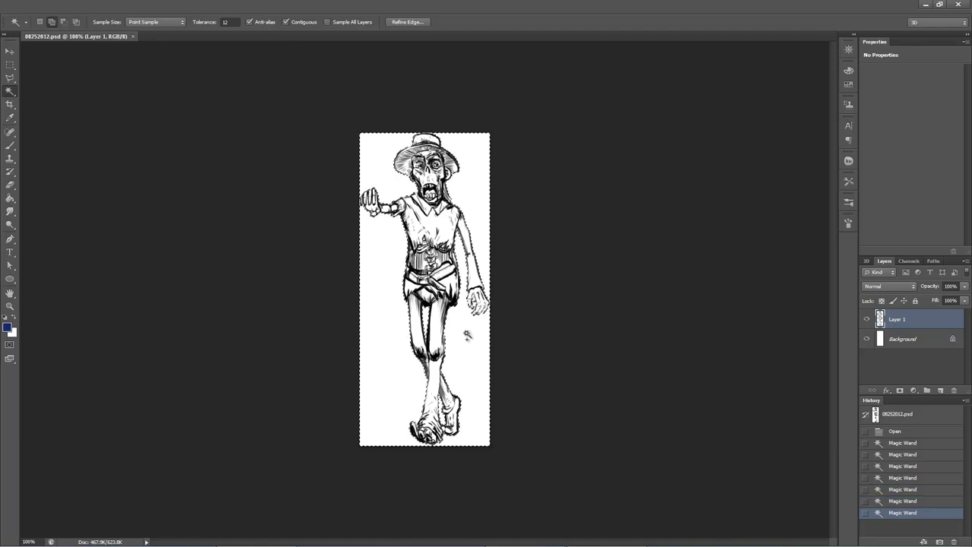
Step: Add the small white gap inside the curled fingers of the hanging hand to the Magic Wand selection
key("z")
left_click(480, 310)
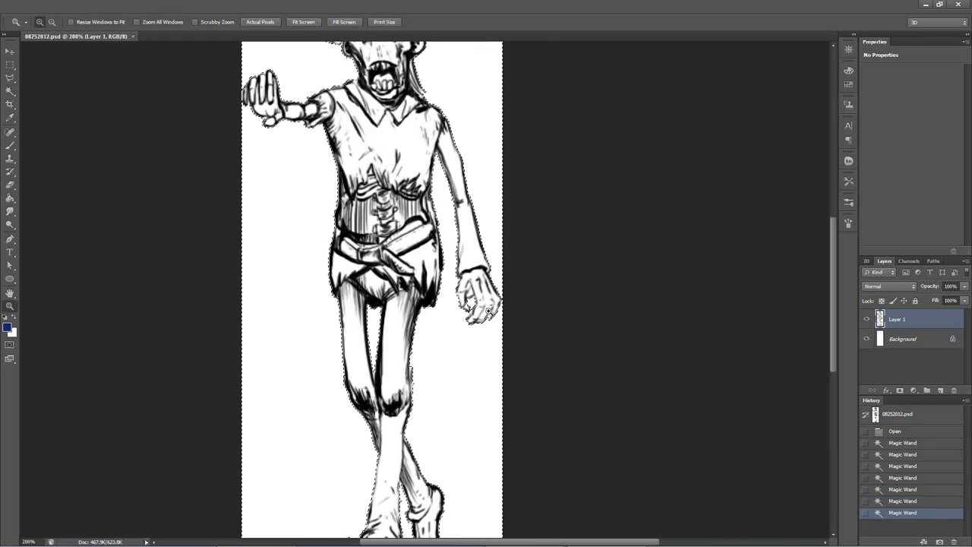
left_click(480, 310)
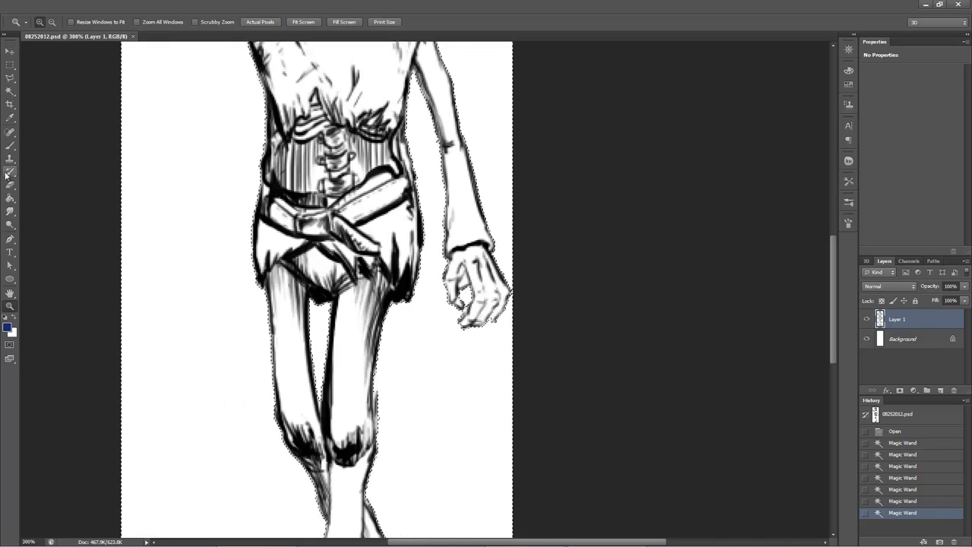
left_click(11, 91)
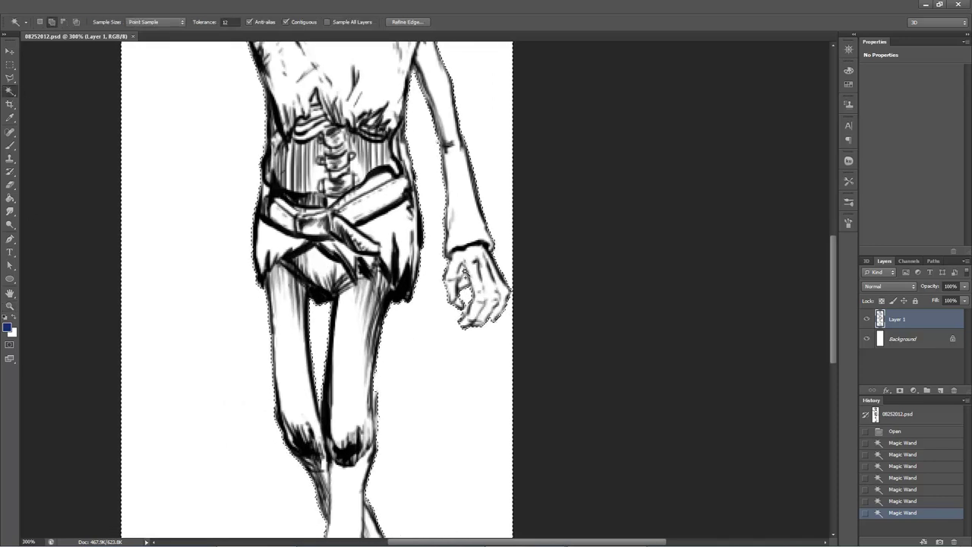
left_click(465, 274)
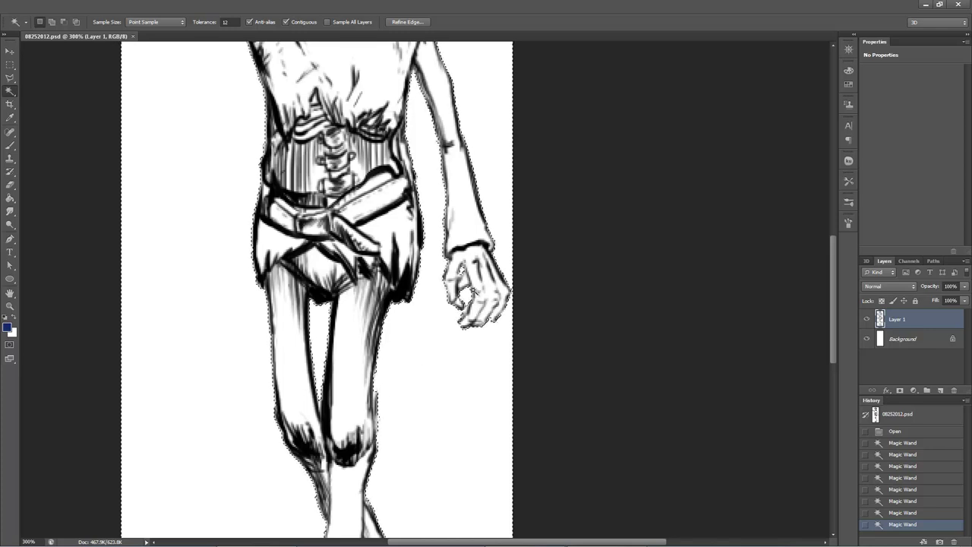
Step: Clear the selection and restore the last Magic Wand state from the history
key("ctrl+d")
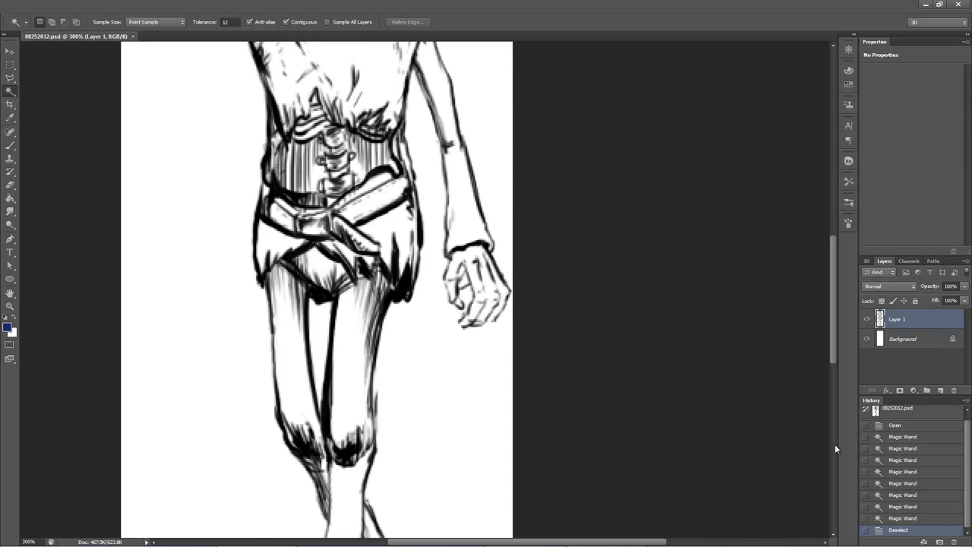
left_click(901, 518)
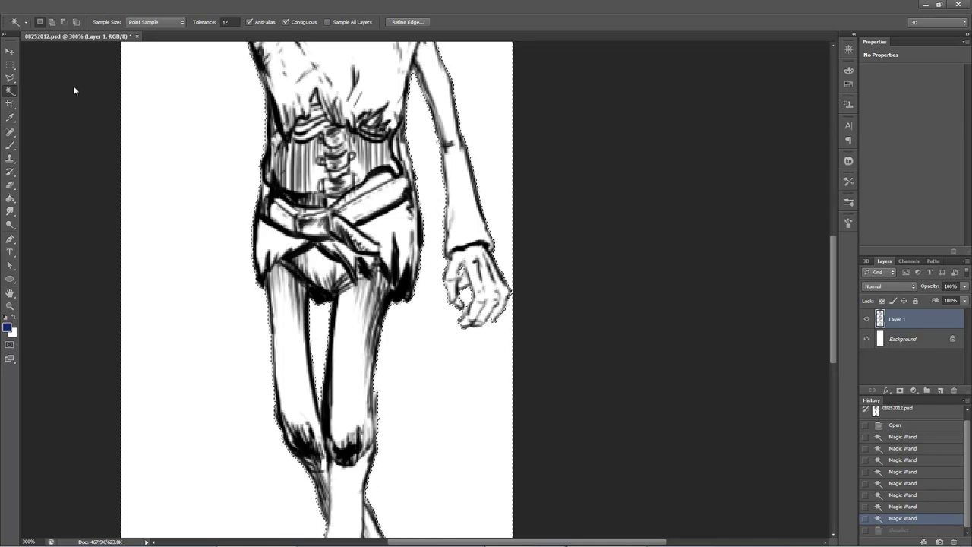
Step: Return the view to 100% and cycle through the screen modes back to standard with the menu bar
double_click(11, 305)
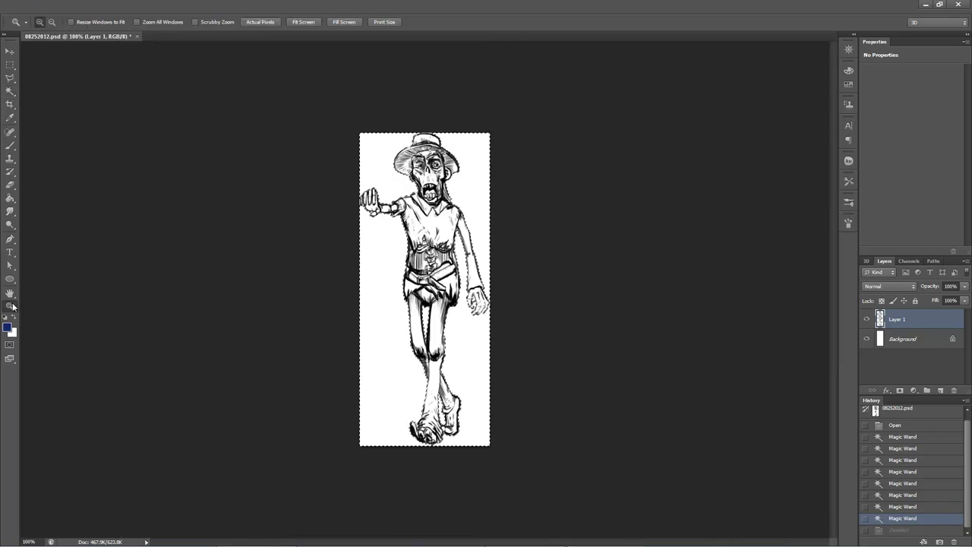
key("f")
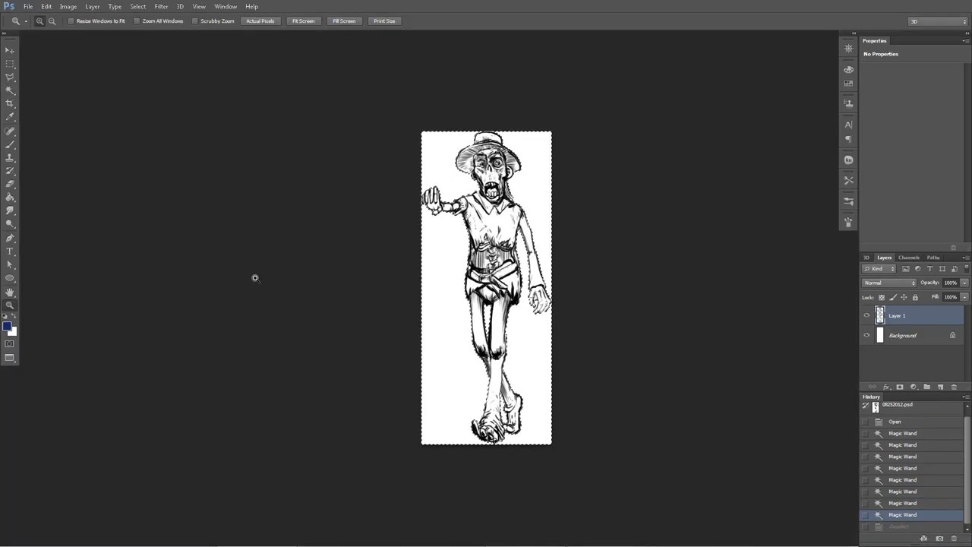
key("f")
key("f")
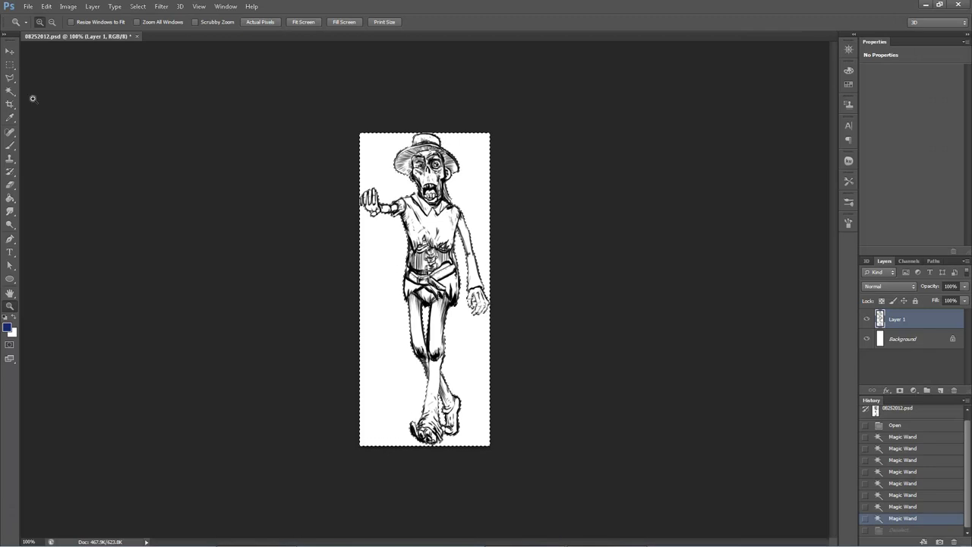
Step: Invert the background selection so that the zombie figure is selected instead
left_click(27, 6)
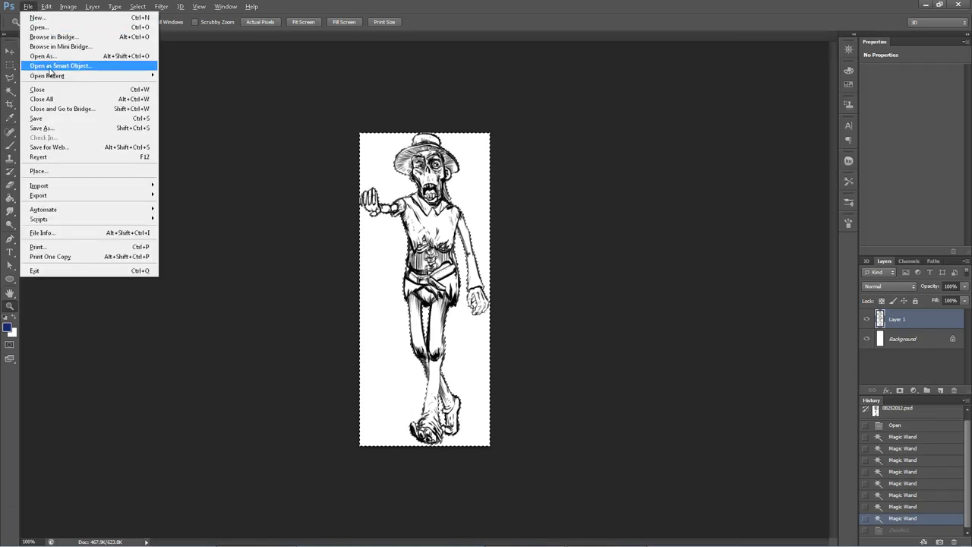
mouse_move(66, 76)
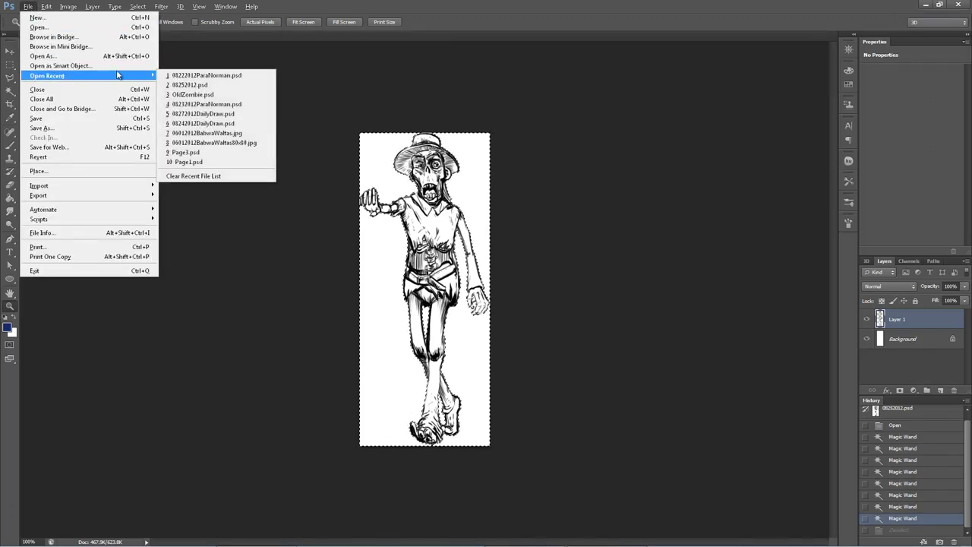
mouse_move(75, 9)
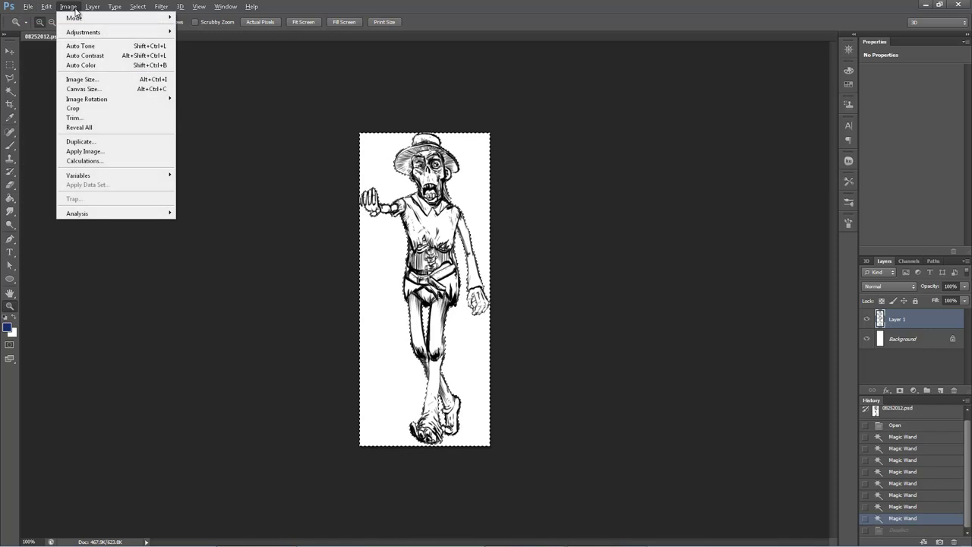
mouse_move(139, 9)
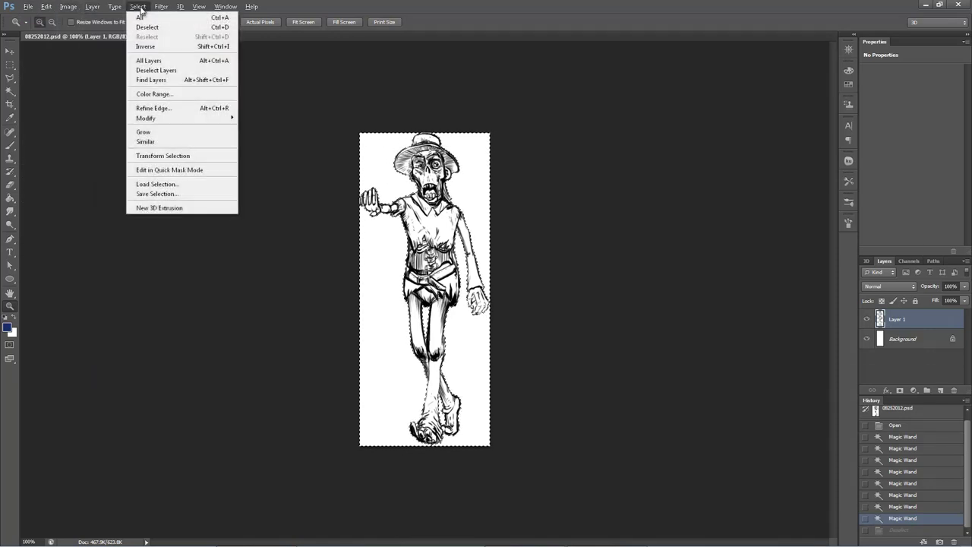
left_click(146, 48)
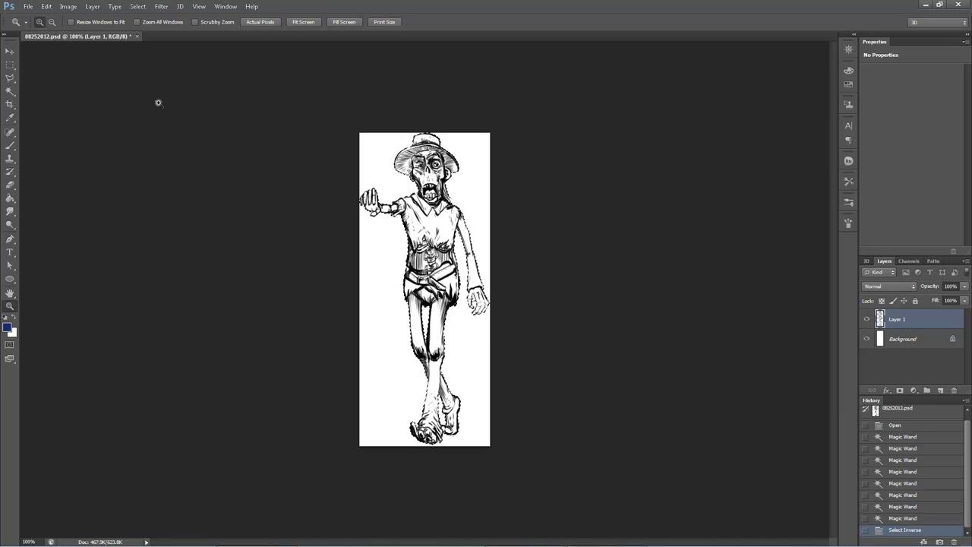
Step: Contract the selection around the zombie figure so its edge sits inside the ink outline
left_click(137, 6)
mouse_move(170, 120)
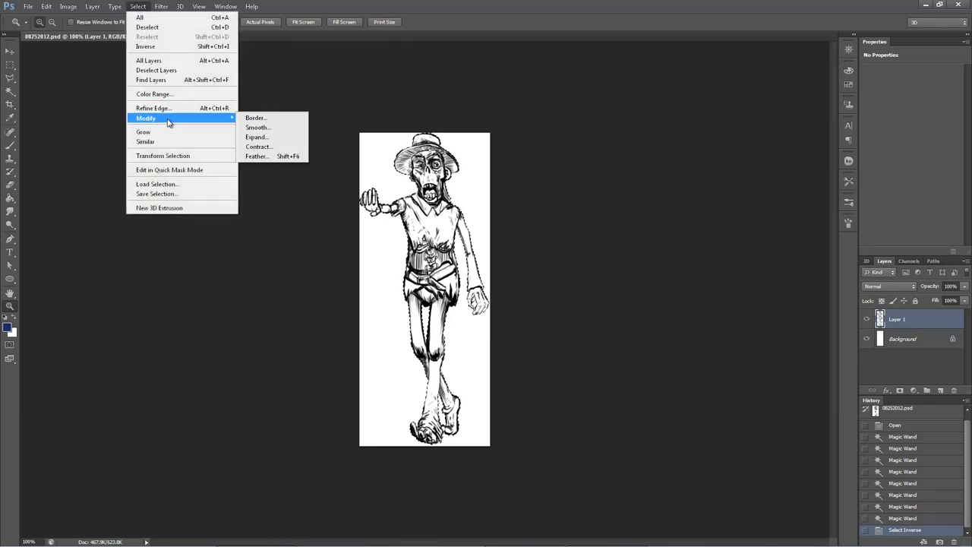
left_click(276, 150)
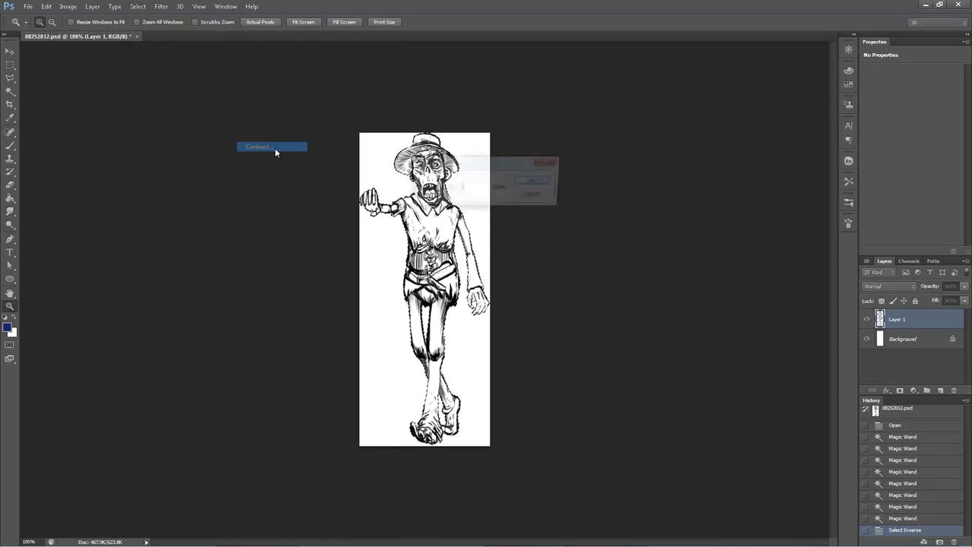
left_click(536, 182)
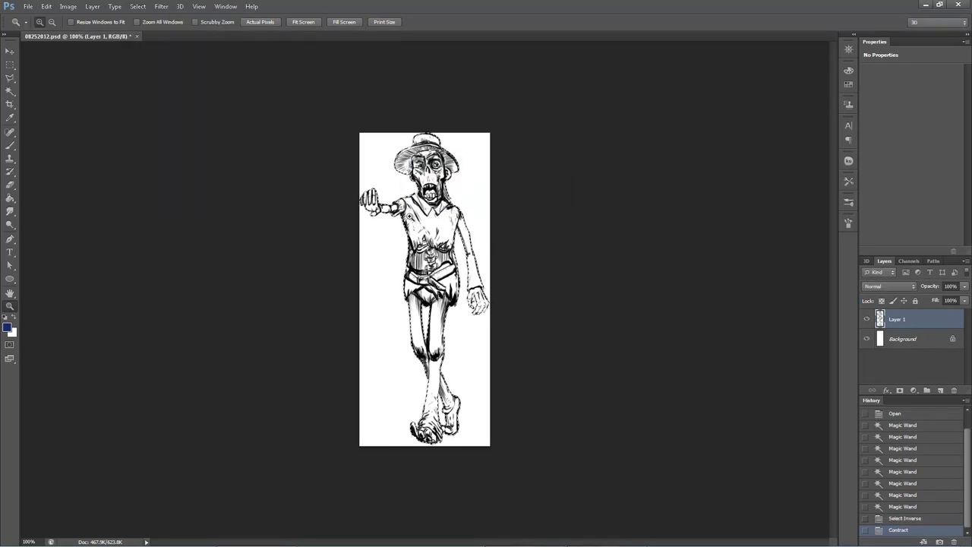
Step: Add a new empty layer directly above the Background, beneath the line art on Layer 1
left_click(410, 217)
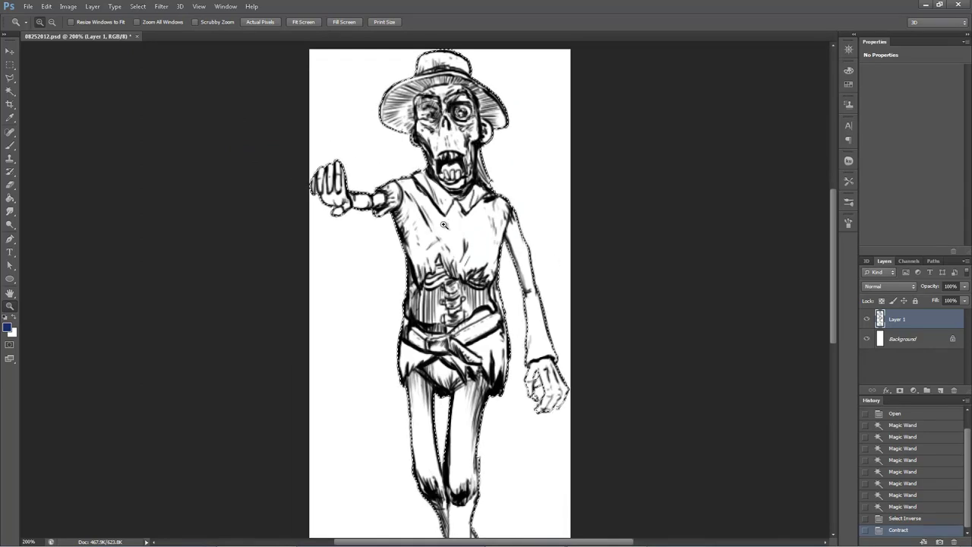
left_click(898, 339)
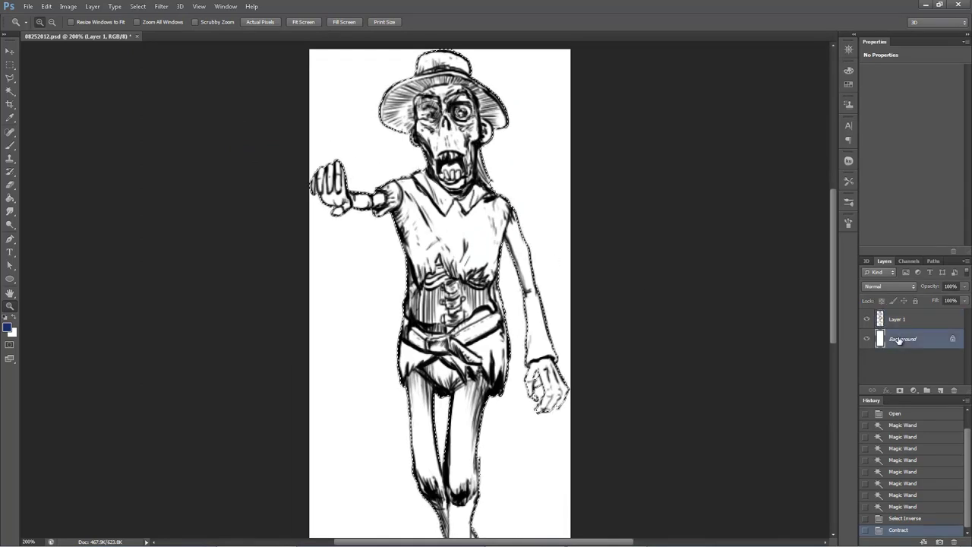
left_click(940, 391)
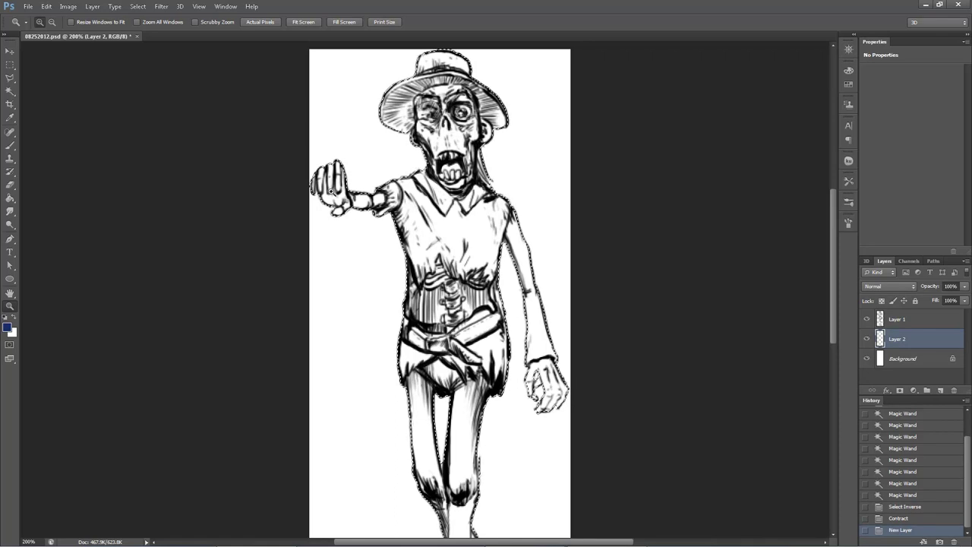
left_click(332, 190)
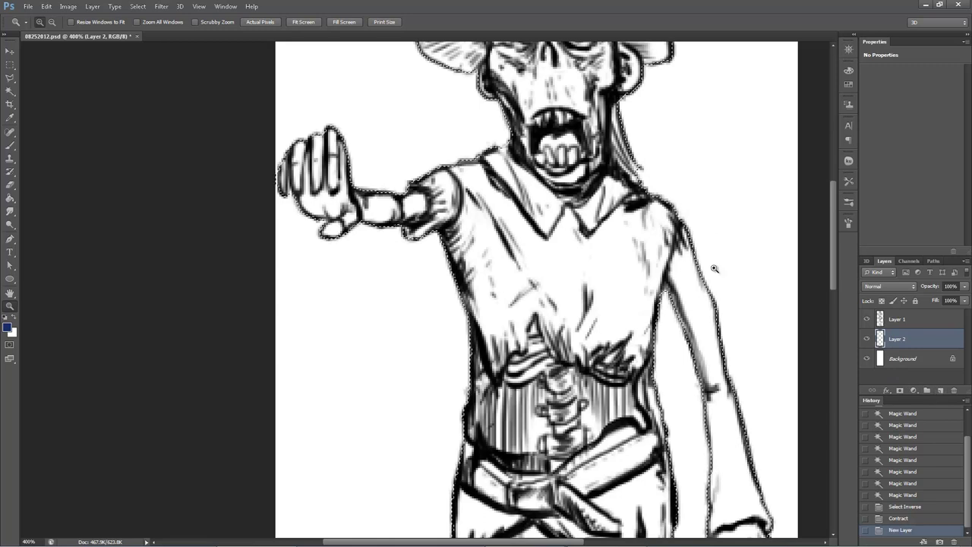
Step: Create a layer group masked by the figure selection and move the empty Layer 2 into it
left_click(927, 391)
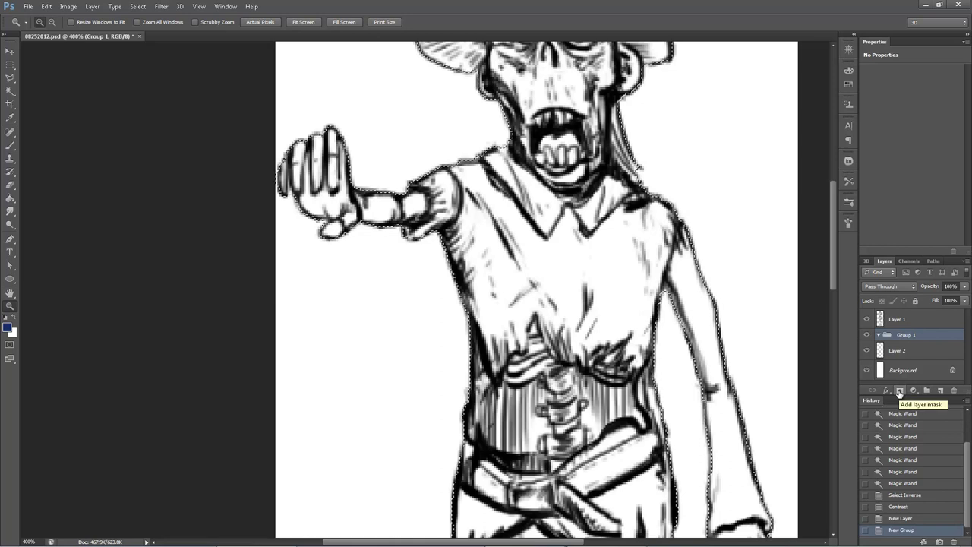
left_click(899, 392)
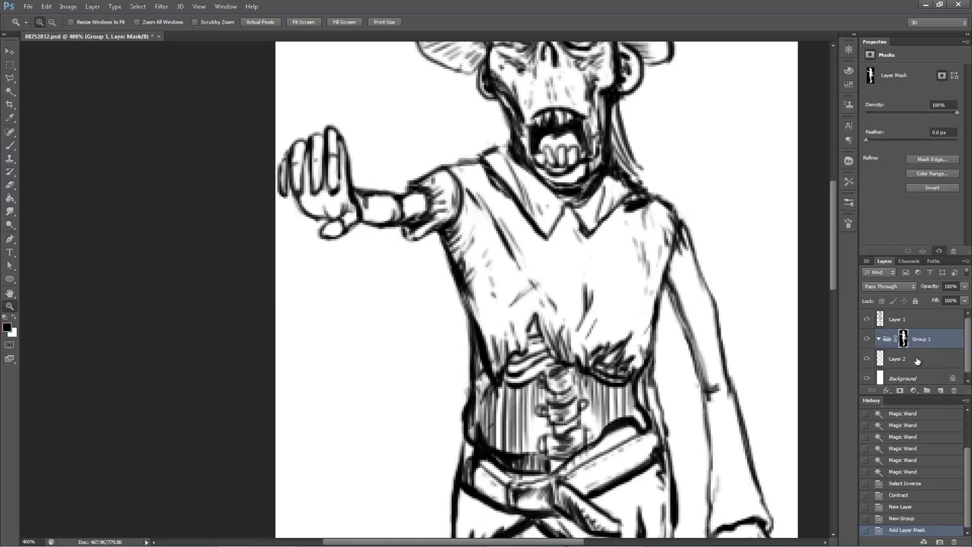
left_click(917, 360)
left_click_drag(932, 358, 939, 347)
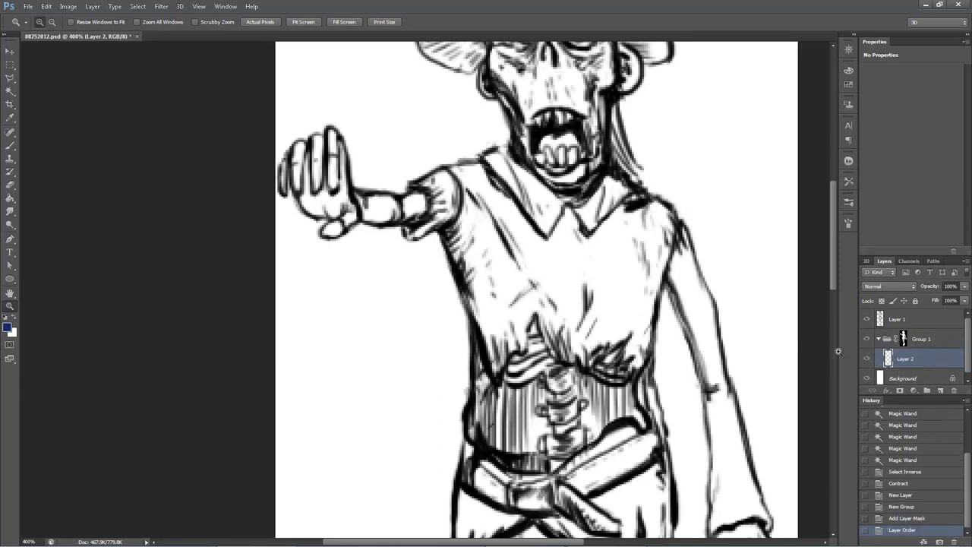
Step: Paint the zombie's trousers, shirt and sleeves flat dark blue on Layer 2 with the Brush
double_click(10, 307)
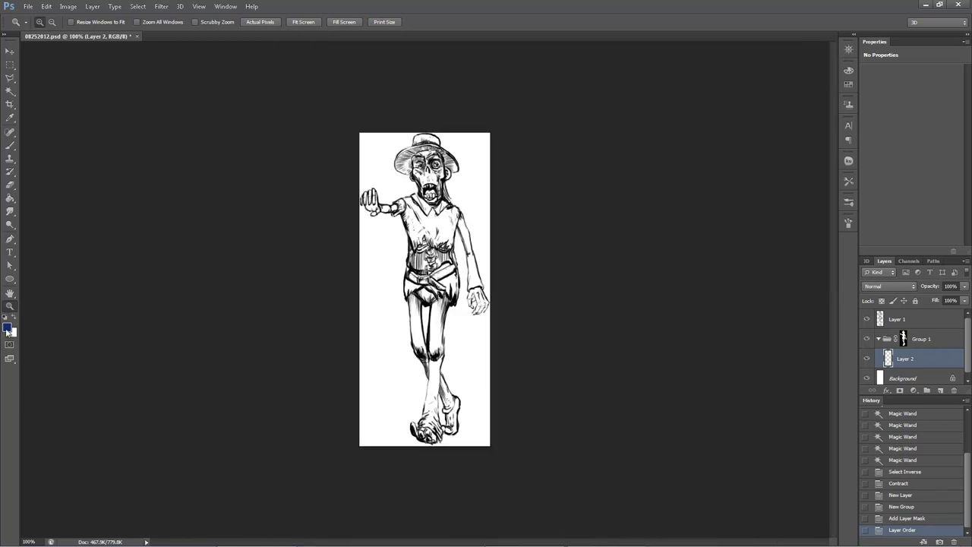
key("b")
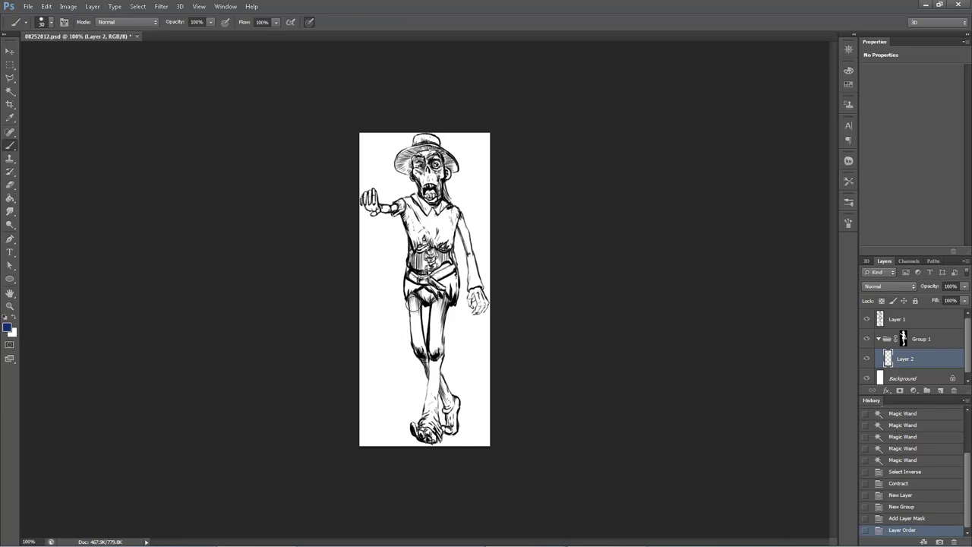
mouse_move(408, 287)
left_mouse_down()
mouse_move(448, 286)
mouse_move(425, 303)
mouse_move(418, 334)
mouse_move(429, 353)
mouse_move(442, 315)
mouse_move(428, 387)
mouse_move(448, 387)
mouse_move(444, 407)
mouse_move(451, 395)
mouse_move(427, 425)
mouse_move(445, 433)
mouse_move(426, 393)
left_mouse_up()
mouse_move(399, 203)
left_mouse_down()
mouse_move(395, 212)
mouse_move(414, 209)
mouse_move(452, 228)
mouse_move(456, 209)
mouse_move(445, 237)
mouse_move(456, 227)
mouse_move(438, 248)
mouse_move(425, 233)
mouse_move(407, 239)
mouse_move(400, 225)
mouse_move(471, 242)
mouse_move(465, 283)
mouse_move(486, 287)
mouse_move(395, 221)
mouse_move(396, 271)
left_mouse_up()
Step: Erase the blue that spills onto the shirt collar on both sides of the neck
key("z")
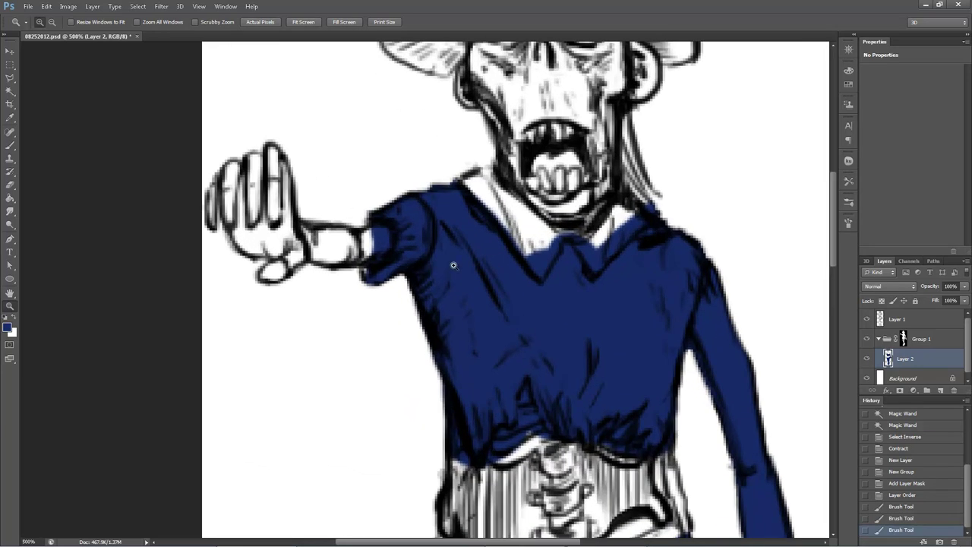
key("e")
left_click_drag(650, 202, 678, 227)
mouse_move(505, 231)
left_mouse_down()
mouse_move(496, 205)
mouse_move(459, 178)
mouse_move(470, 171)
left_mouse_up()
mouse_move(504, 222)
left_mouse_down()
mouse_move(524, 244)
mouse_move(557, 236)
mouse_move(541, 274)
mouse_move(586, 223)
mouse_move(559, 226)
mouse_move(595, 254)
mouse_move(586, 240)
mouse_move(596, 266)
mouse_move(605, 237)
mouse_move(599, 263)
mouse_move(630, 216)
mouse_move(646, 215)
mouse_move(607, 258)
mouse_move(593, 251)
mouse_move(596, 228)
mouse_move(625, 211)
mouse_move(635, 221)
mouse_move(573, 212)
left_mouse_up()
mouse_move(552, 253)
left_mouse_down()
mouse_move(514, 256)
mouse_move(495, 201)
mouse_move(476, 190)
mouse_move(520, 244)
mouse_move(499, 214)
mouse_move(544, 246)
left_mouse_up()
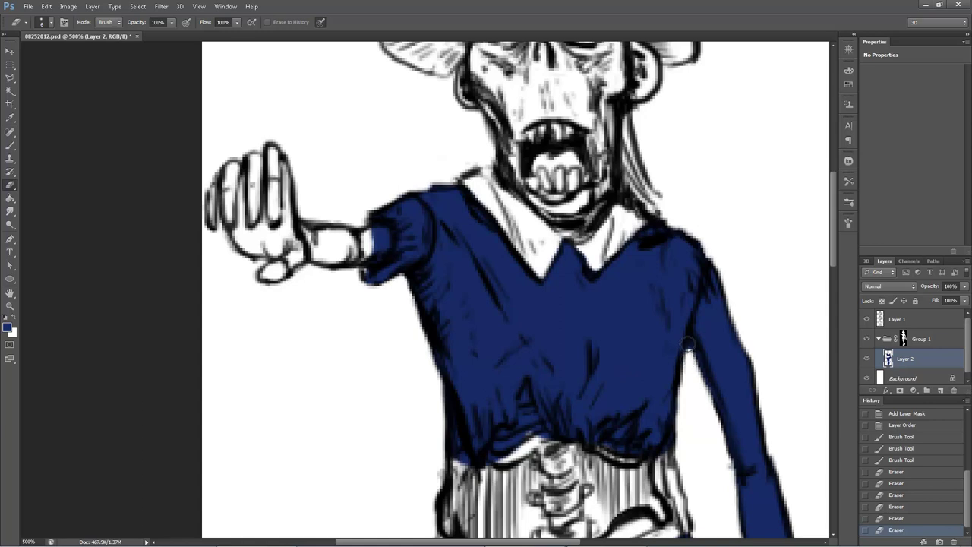
Step: Erase the stray blue in the armpit gap beside the hanging arm and on the raised arm's exposed bone
left_click_drag(689, 346, 699, 397)
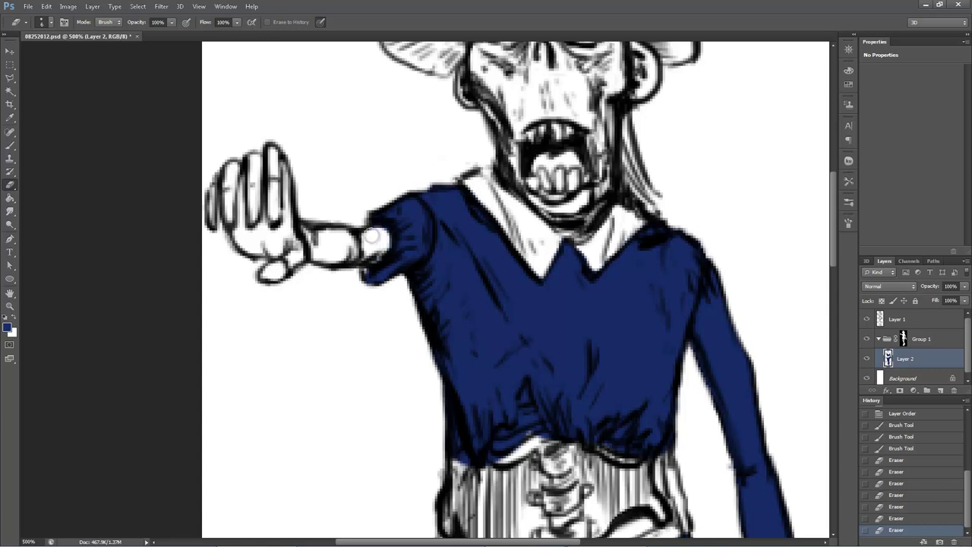
left_click_drag(377, 239, 369, 281)
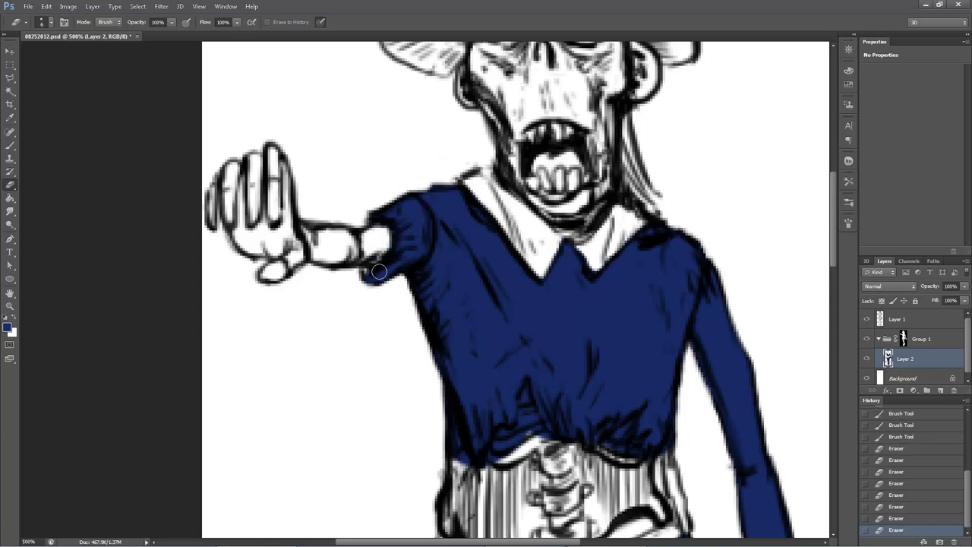
Step: Reduce the brush size and repaint the lower edge of the raised arm's torn sleeve dark blue
key("b")
key("bracketleft")
key("bracketleft")
key("bracketleft")
key("bracketleft")
key("bracketleft")
key("bracketleft")
key("bracketleft")
key("bracketleft")
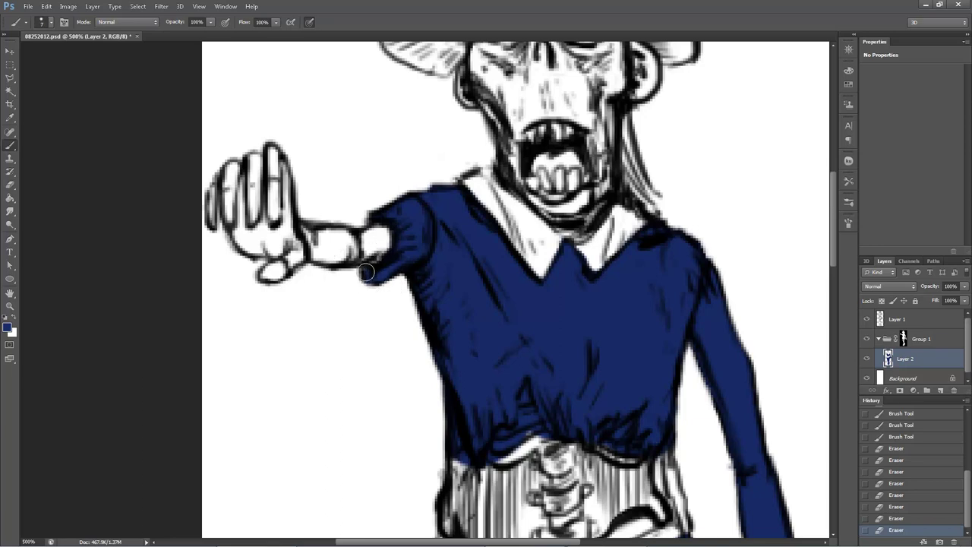
left_click_drag(369, 274, 379, 277)
Step: Erase the blue from the exposed ribs under the torn shirt hem and touch up the blue between them
key("e")
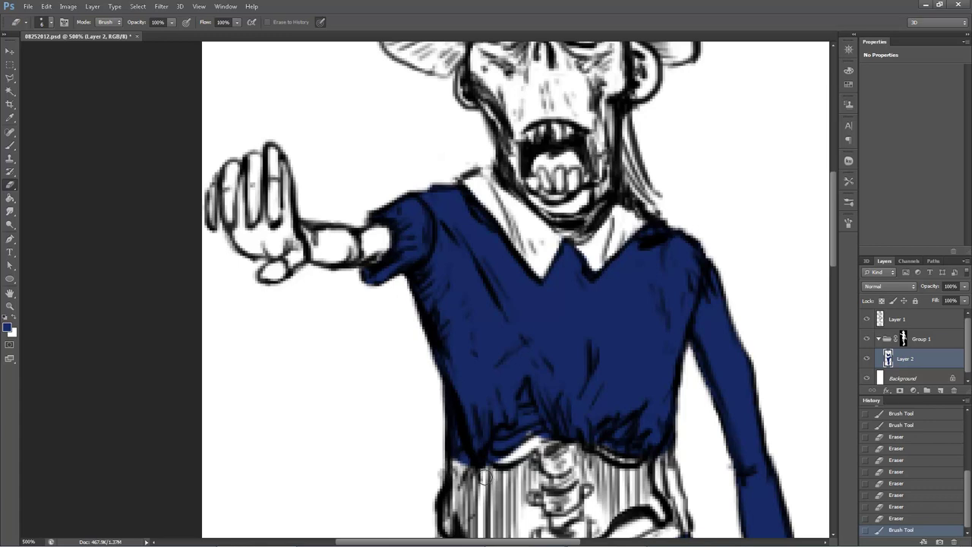
mouse_move(483, 475)
left_mouse_down()
mouse_move(461, 404)
mouse_move(465, 421)
mouse_move(461, 369)
mouse_move(449, 365)
mouse_move(480, 365)
mouse_move(510, 344)
mouse_move(465, 366)
mouse_move(478, 351)
mouse_move(497, 359)
mouse_move(462, 342)
mouse_move(488, 330)
left_mouse_up()
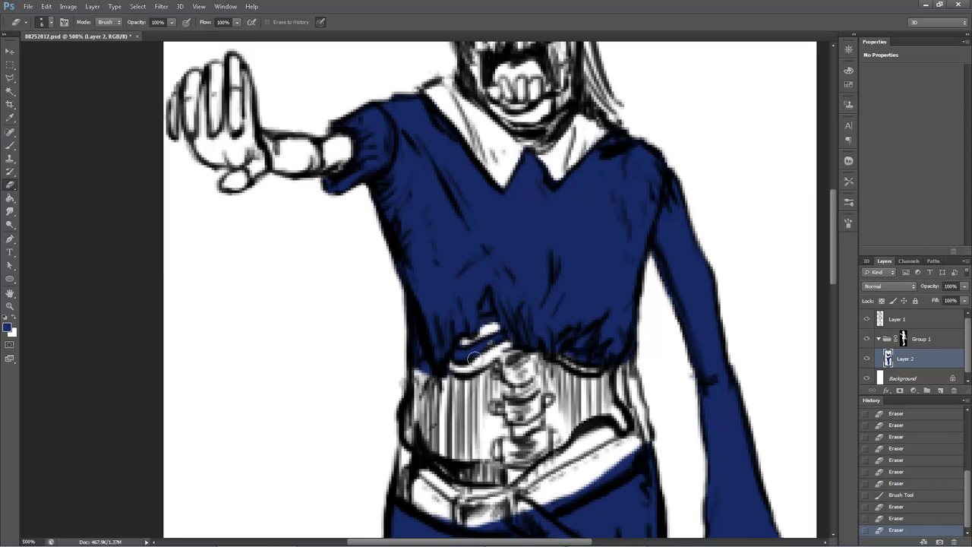
key("b")
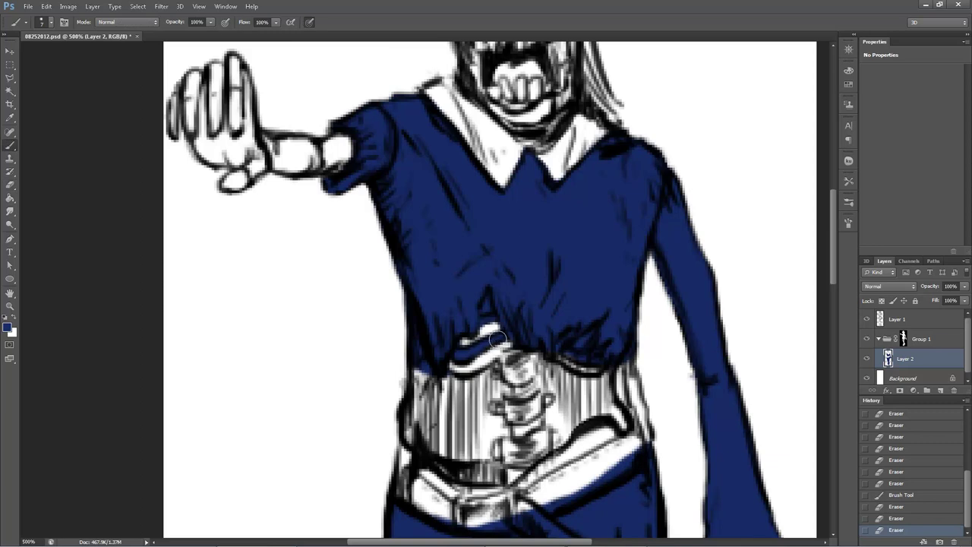
left_click_drag(489, 342, 484, 353)
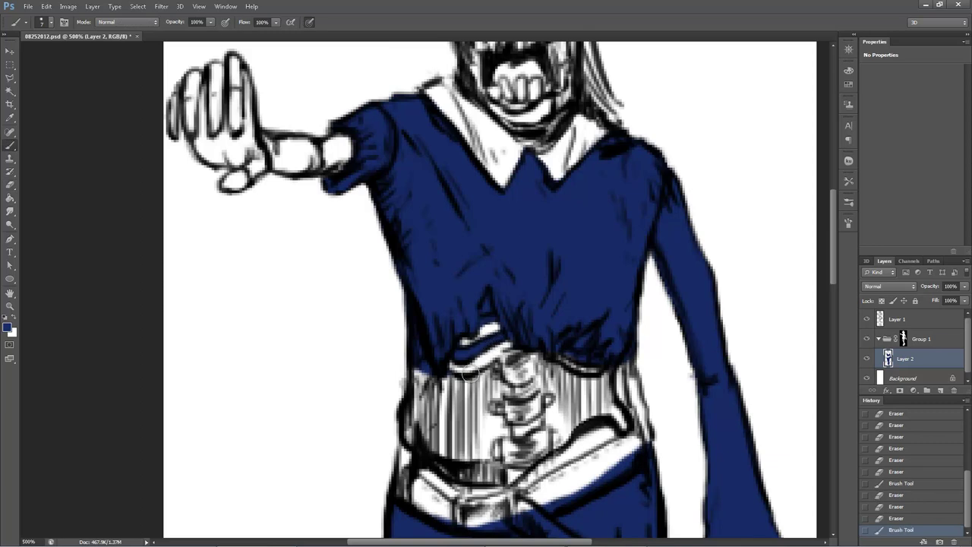
Step: Erase the blue overlapping the hanging hand below its cuff and the belt with its buckle
key("e")
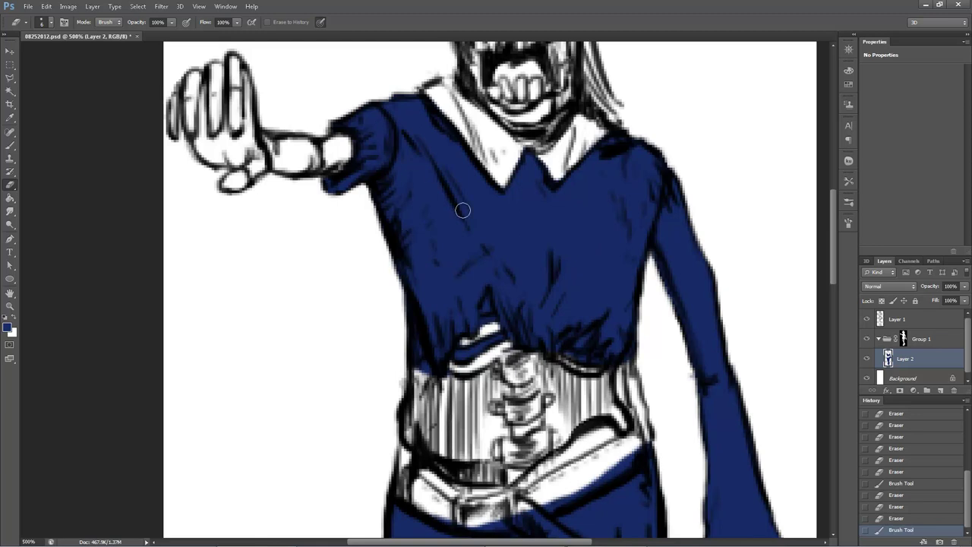
key("z")
left_click(479, 340, "alt")
left_click(483, 372, "alt")
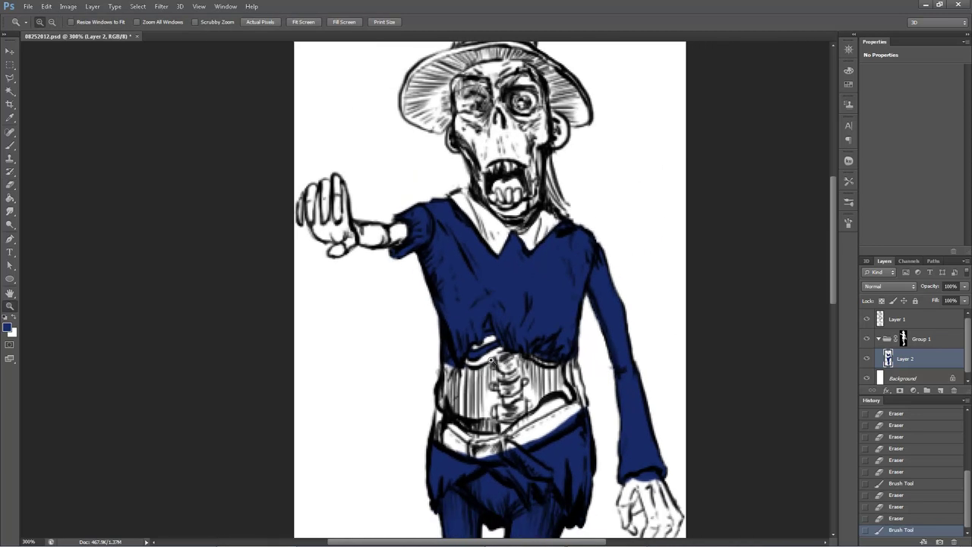
left_click(491, 360)
key("space")
left_click_drag(484, 458, 487, 329)
left_click_drag(531, 281, 485, 351)
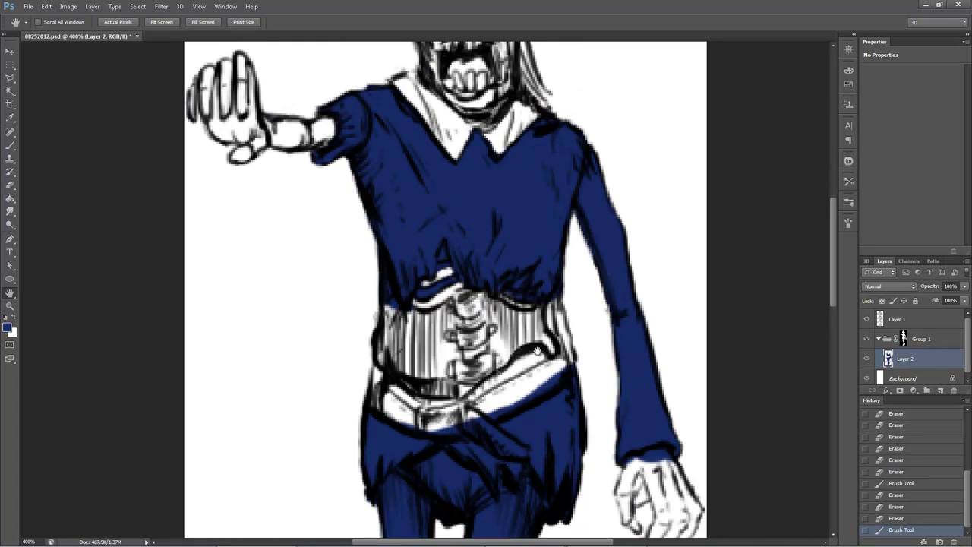
left_click_drag(546, 368, 520, 270)
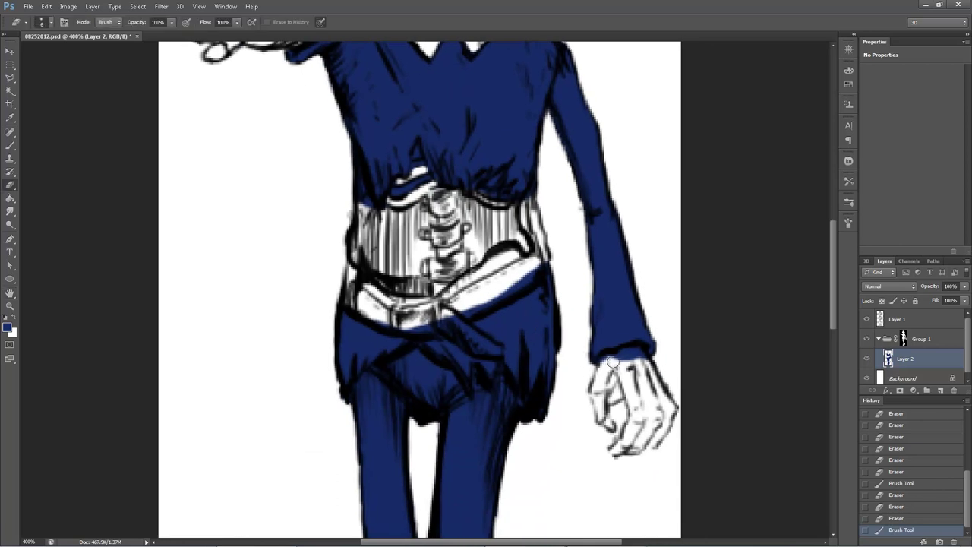
mouse_move(639, 355)
left_mouse_down()
mouse_move(602, 363)
mouse_move(596, 387)
left_mouse_up()
mouse_move(394, 325)
left_mouse_down()
mouse_move(477, 309)
mouse_move(540, 265)
mouse_move(480, 299)
left_mouse_up()
mouse_move(376, 312)
left_mouse_down()
mouse_move(414, 325)
mouse_move(434, 319)
left_mouse_up()
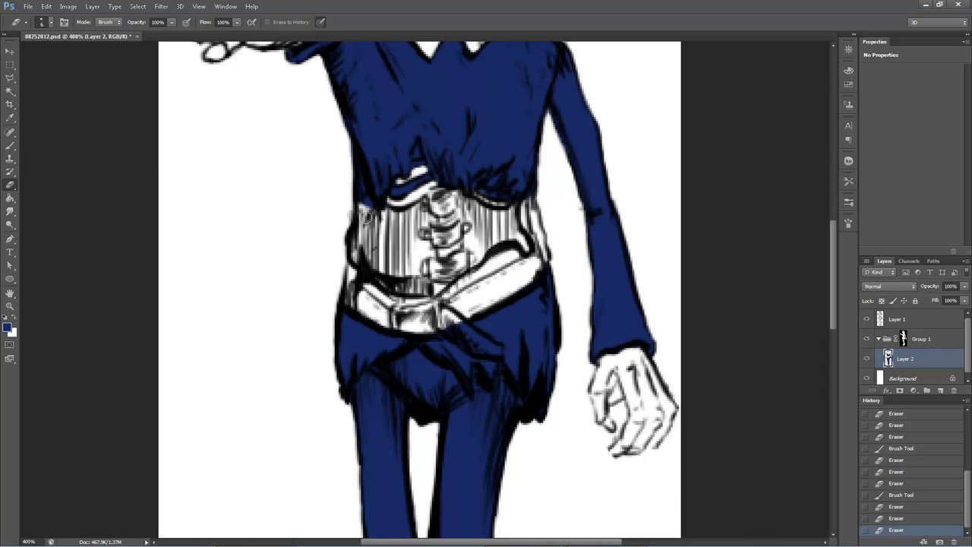
Step: Clean up the shirt's edge on the left side of the waist and paint the torn cloth there dark blue
left_click_drag(363, 205, 363, 239)
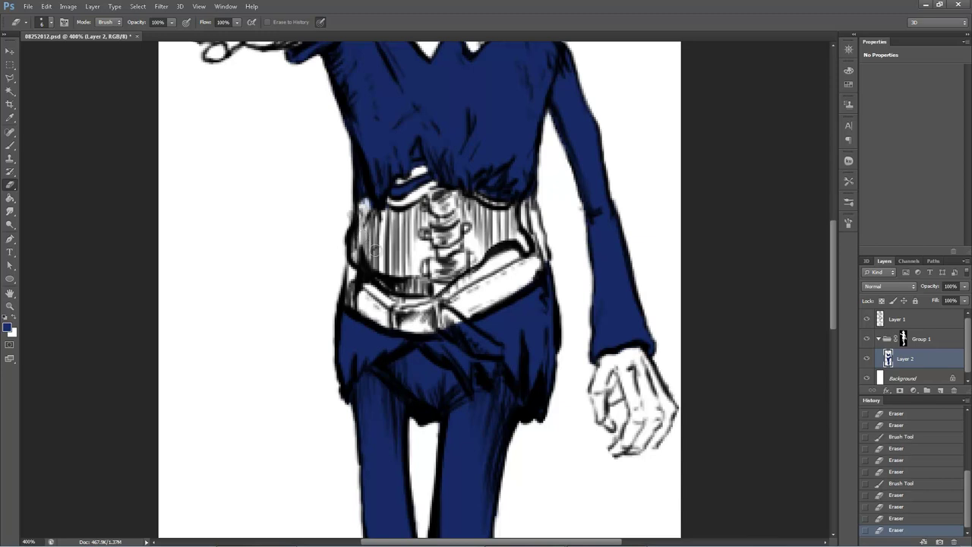
key("b")
mouse_move(363, 203)
left_mouse_down()
mouse_move(372, 228)
mouse_move(376, 218)
mouse_move(354, 244)
mouse_move(364, 239)
mouse_move(349, 279)
mouse_move(363, 278)
mouse_move(390, 304)
mouse_move(372, 291)
left_mouse_up()
Step: Paint the waistband strip above the belt and the torn cloth on the right side of the waist dark blue
key("z")
left_click(389, 306)
left_click(388, 305)
left_click(389, 305)
key("b")
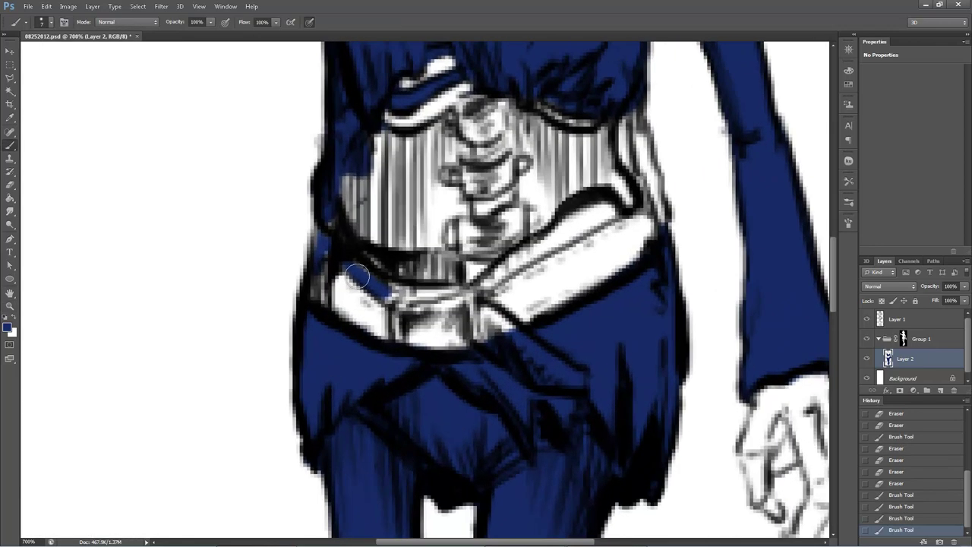
mouse_move(335, 258)
left_mouse_down()
mouse_move(389, 296)
mouse_move(448, 285)
mouse_move(462, 309)
mouse_move(397, 291)
mouse_move(486, 283)
mouse_move(604, 204)
left_mouse_up()
left_click_drag(529, 244, 604, 210)
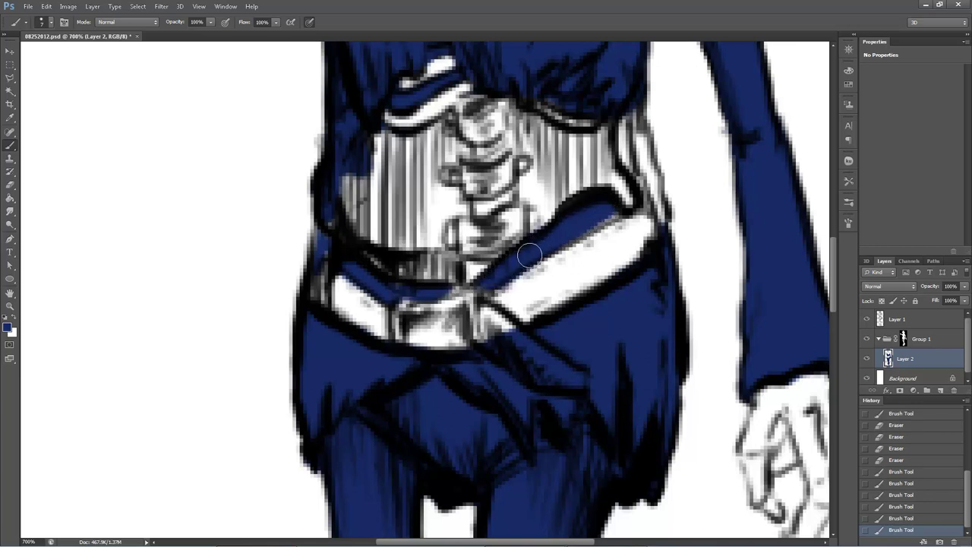
mouse_move(626, 121)
left_mouse_down()
mouse_move(632, 181)
mouse_move(632, 118)
mouse_move(642, 177)
mouse_move(641, 134)
mouse_move(672, 239)
left_mouse_up()
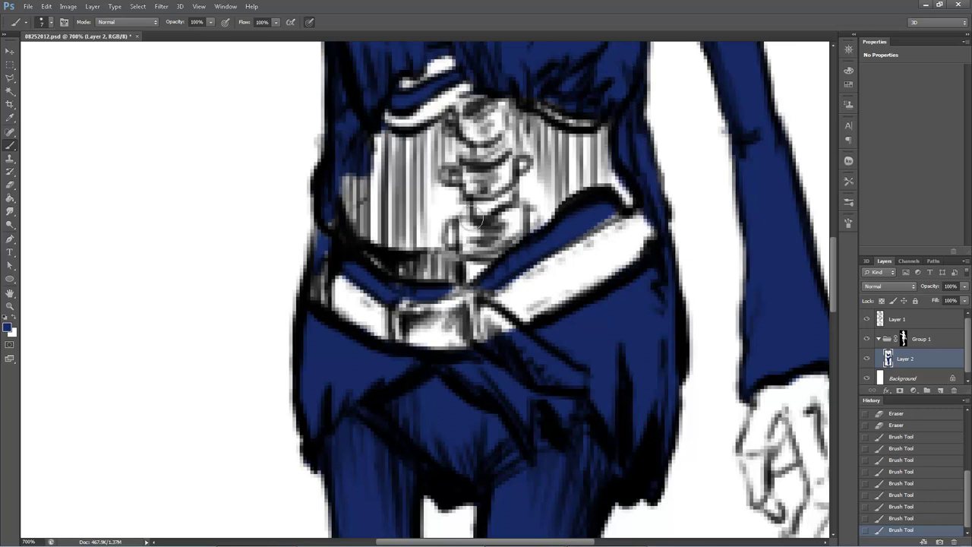
Step: Switch to the Eyedropper and open the color swatches, looking through the available swatch libraries
key("i")
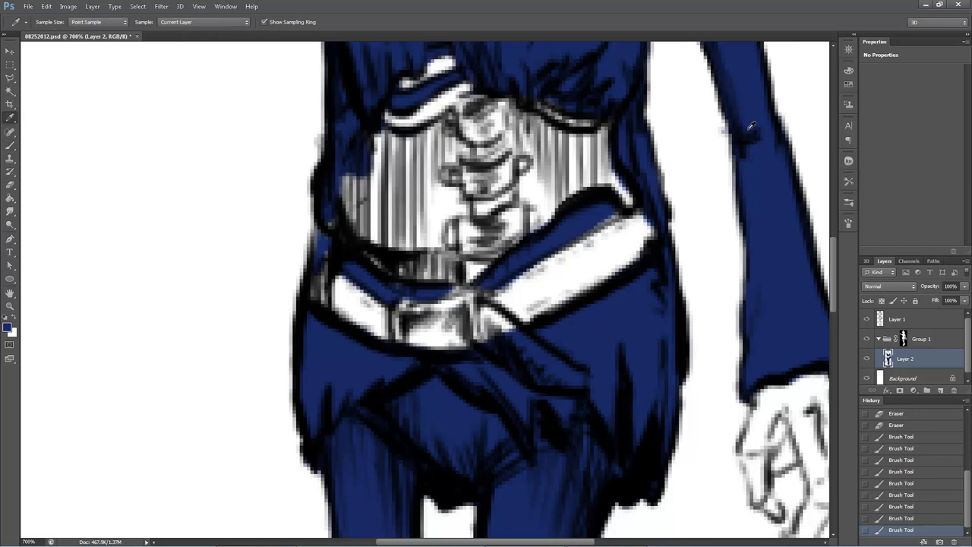
left_click(848, 83)
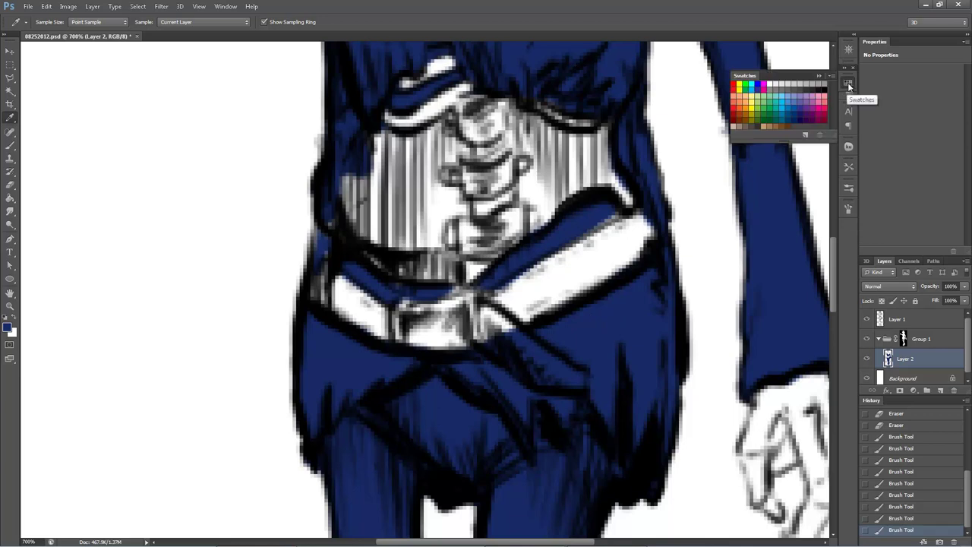
left_click(848, 84)
mouse_move(845, 88)
left_mouse_down()
mouse_move(848, 104)
mouse_move(850, 84)
left_mouse_up()
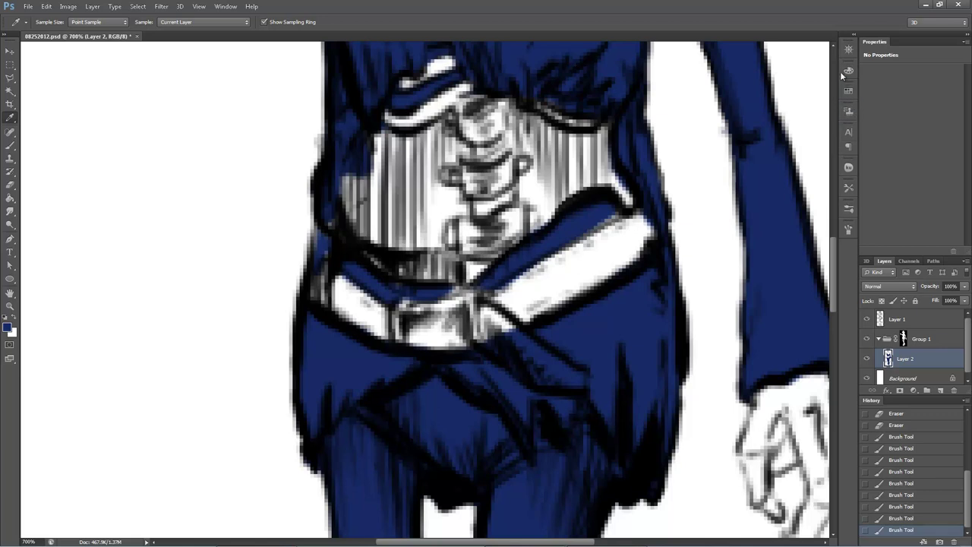
left_click(844, 73)
left_click(844, 76)
left_click(850, 91)
left_click(830, 85)
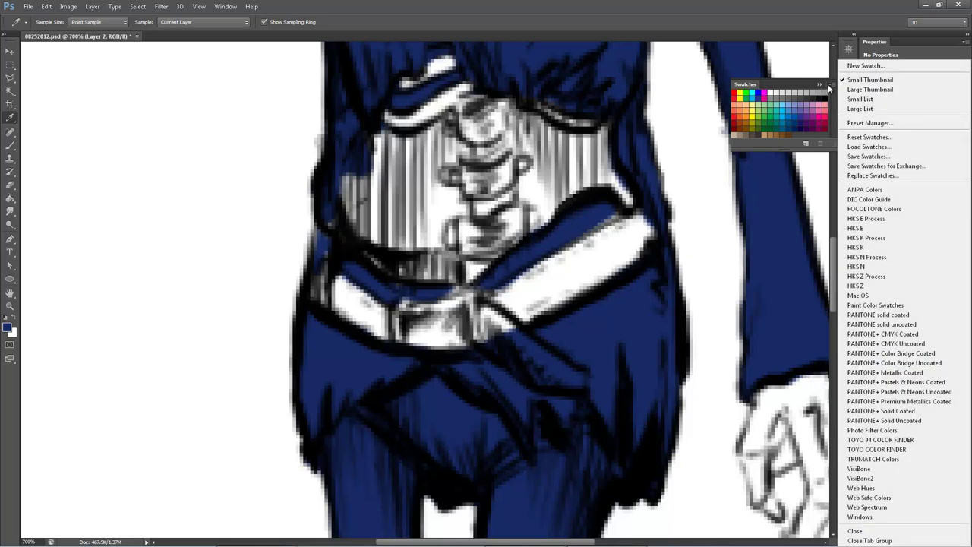
left_click(828, 85)
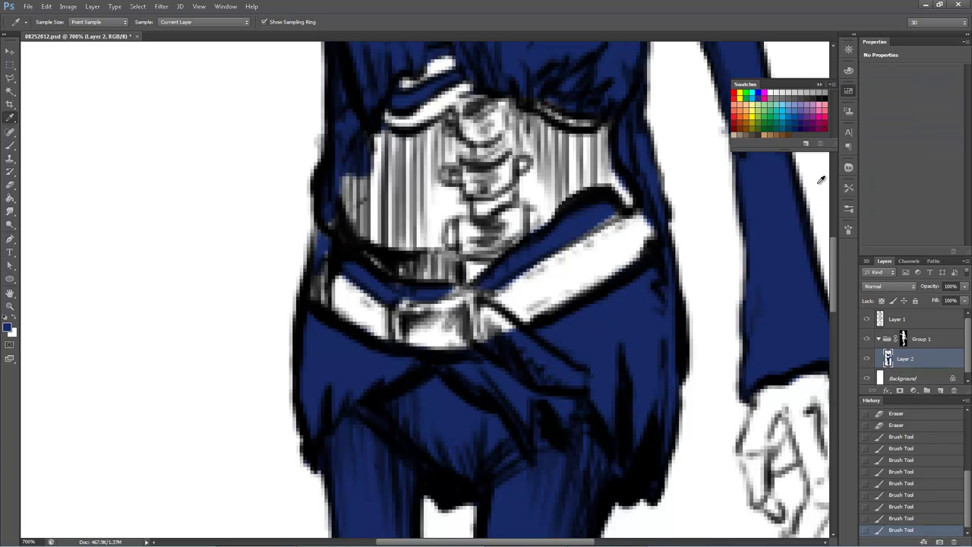
Step: Enlarge the Swatches panel and set the Eyedropper to sample All Layers
left_click_drag(785, 150, 784, 195)
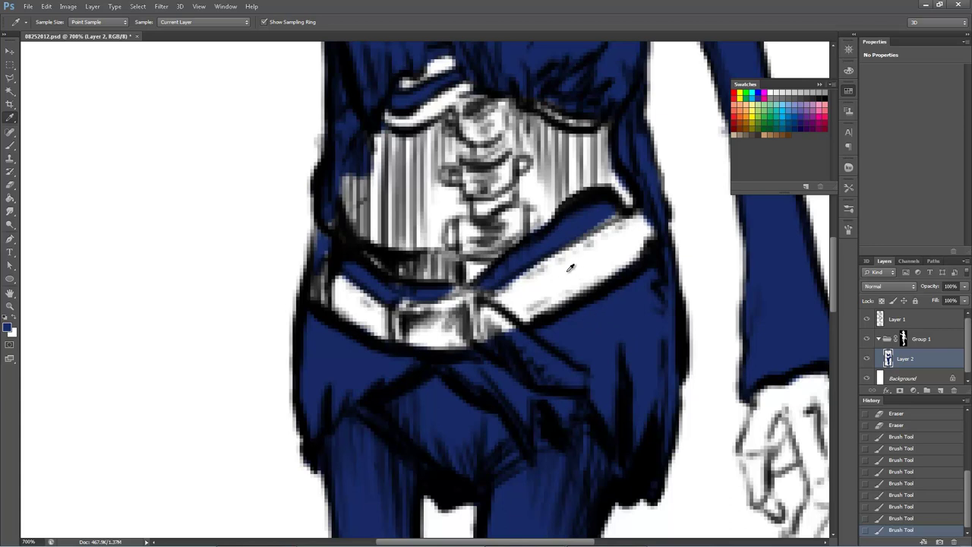
left_click(212, 23)
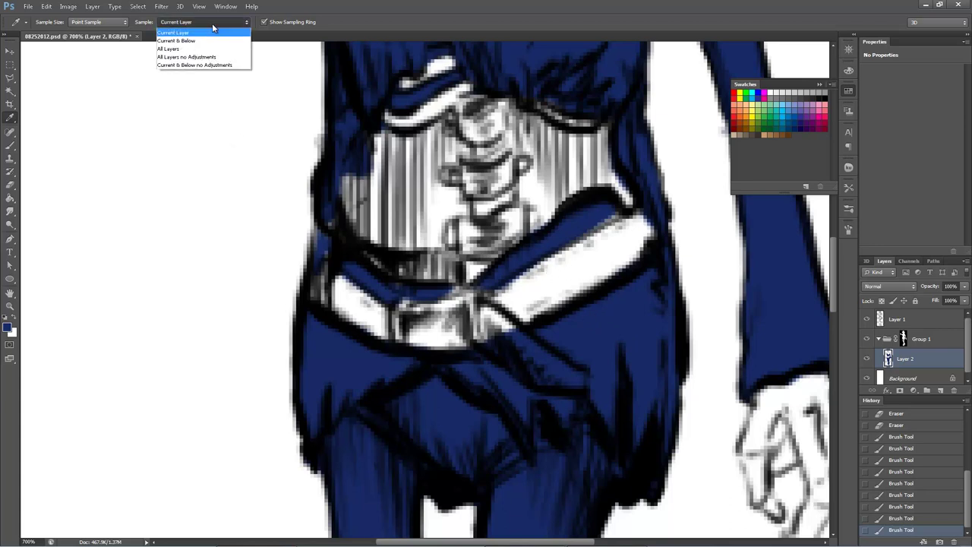
left_click(200, 46)
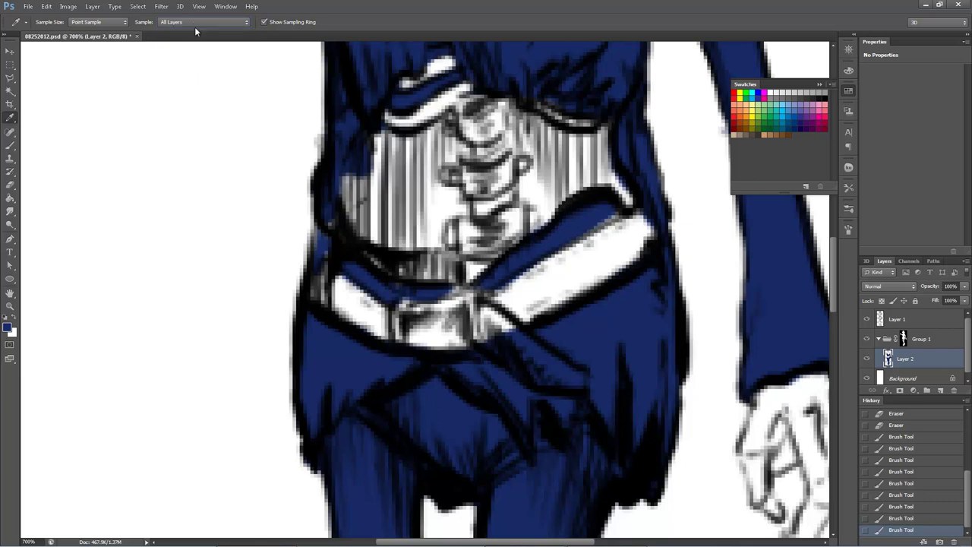
Step: Set the Eyedropper's sampling back to Current Layer and pick the clothing's dark blue as the foreground color
left_click(15, 317)
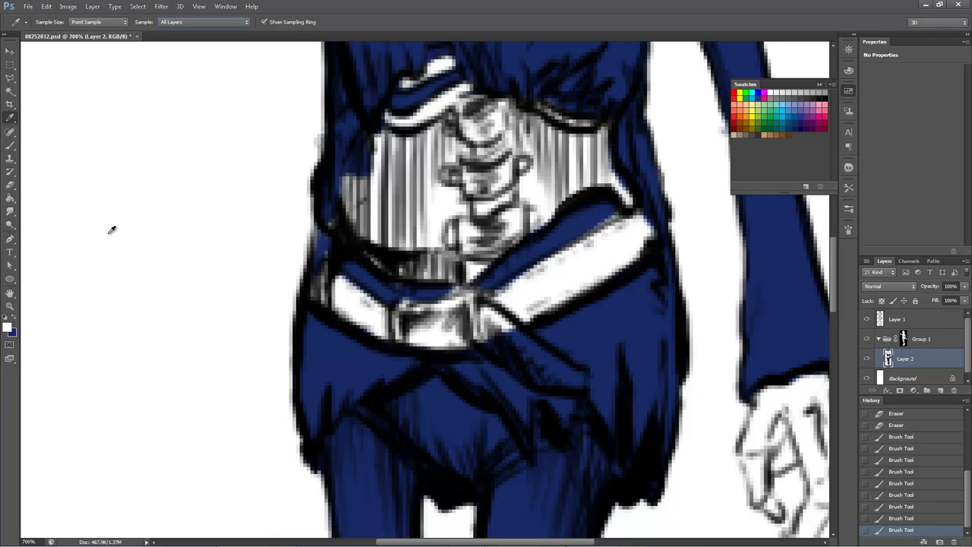
left_click(193, 22)
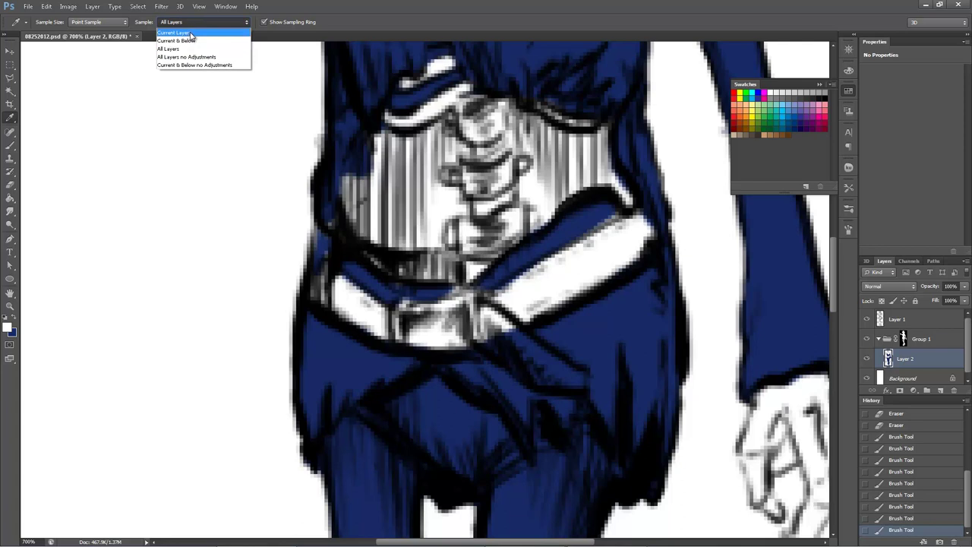
left_click(190, 33)
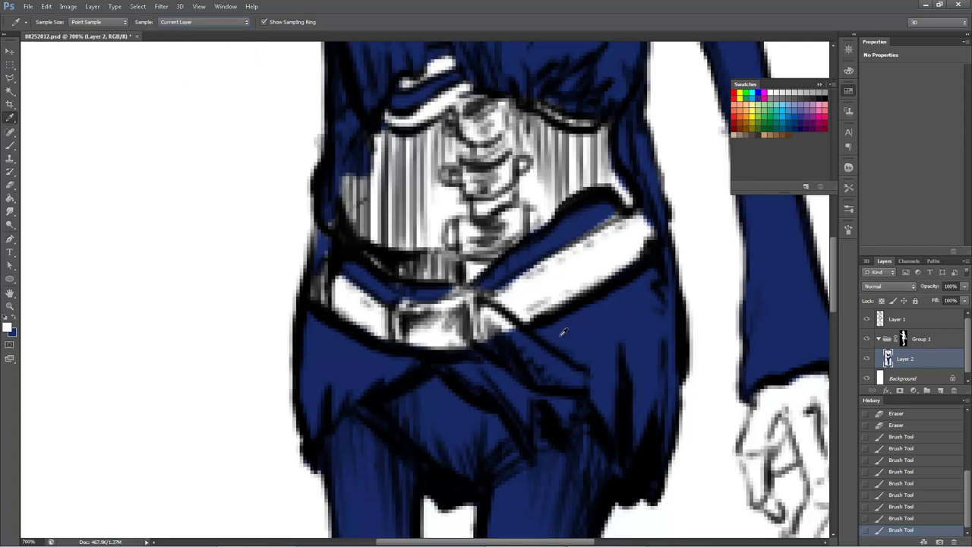
left_click(561, 231)
left_click(675, 305)
left_click(593, 327)
Step: Erase the blue from the loose belt end hanging beside the buckle
key("z")
left_click(555, 356, "alt")
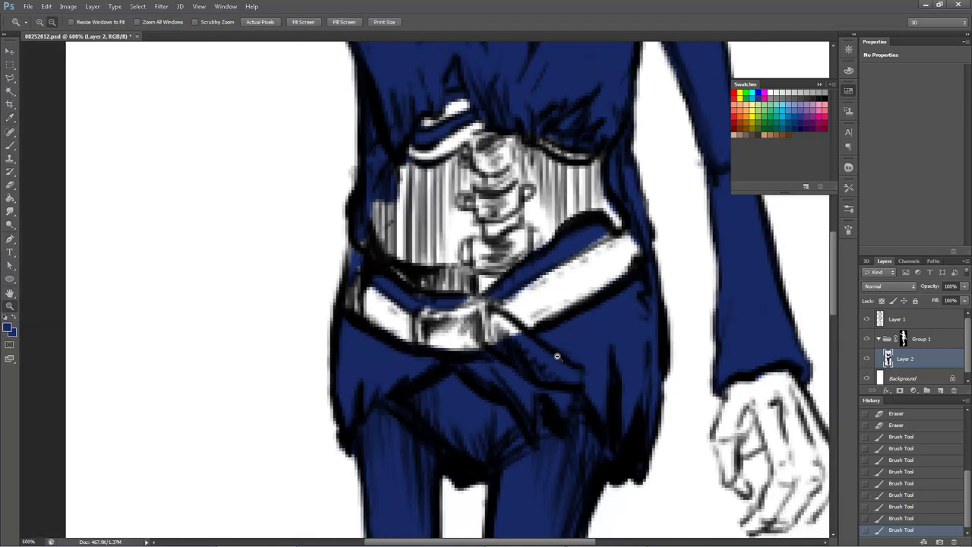
left_click(566, 354, "alt")
key("b")
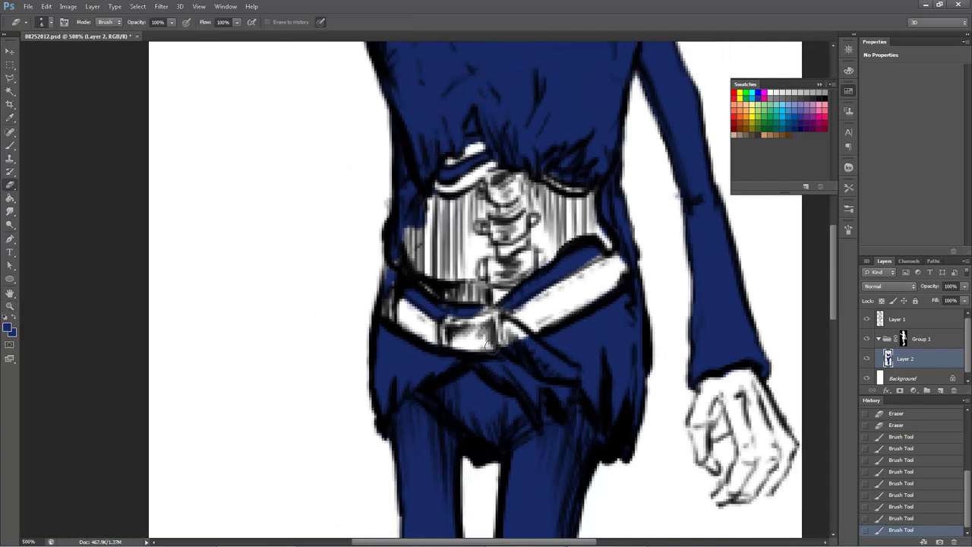
mouse_move(512, 343)
left_mouse_down()
mouse_move(572, 372)
mouse_move(552, 372)
left_mouse_up()
mouse_move(485, 343)
left_mouse_down()
mouse_move(451, 338)
mouse_move(575, 373)
mouse_move(530, 355)
mouse_move(493, 325)
left_mouse_up()
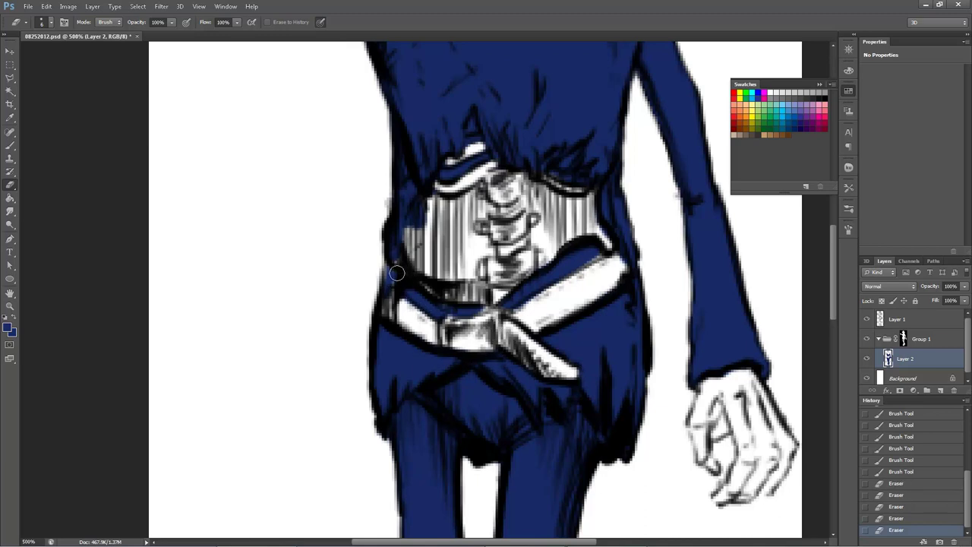
Step: Paint the torn cloth at the left side of the waist dark blue and clean up its edge above the belt
key("b")
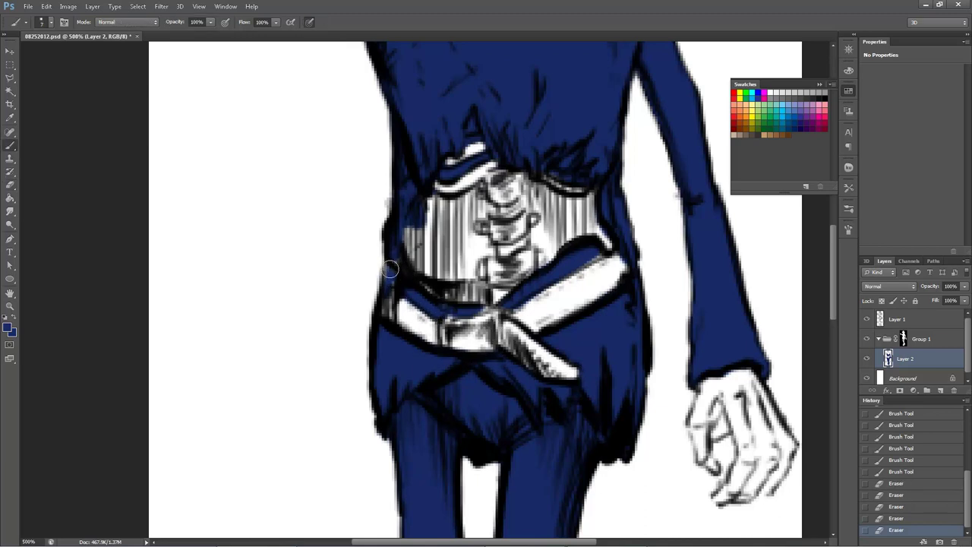
left_click_drag(395, 255, 430, 299)
mouse_move(385, 274)
left_mouse_down()
mouse_move(416, 293)
mouse_move(391, 275)
mouse_move(386, 301)
left_mouse_up()
key("e")
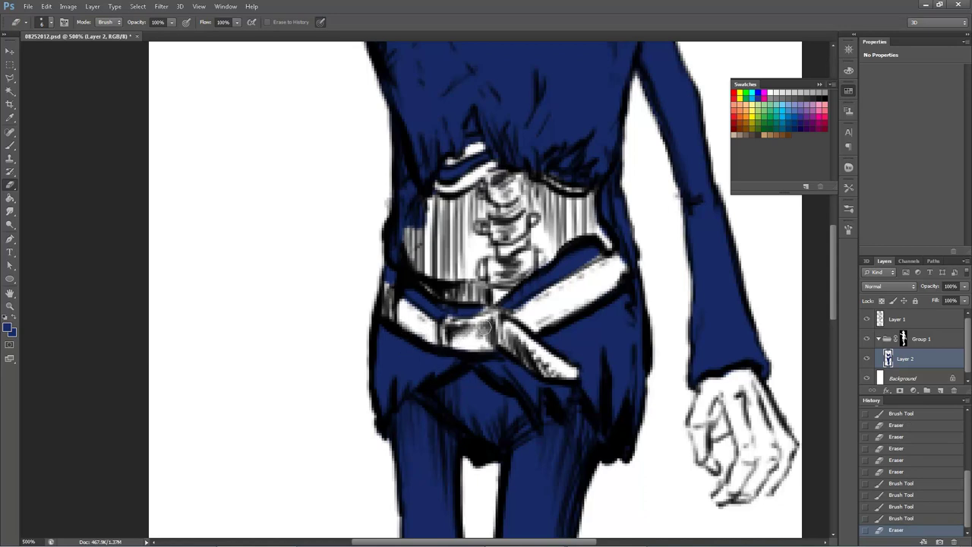
Step: Erase the blue inside the small tear in the shirt above the ribs on the right side
key("space")
left_click_drag(515, 214, 460, 351)
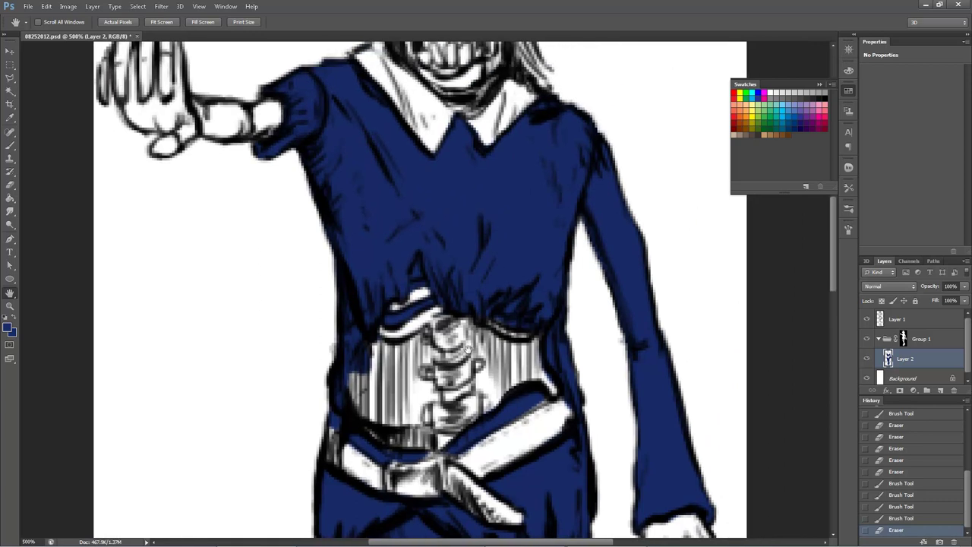
key("ctrl+space")
left_click(504, 335)
left_click(504, 335)
left_click(504, 334)
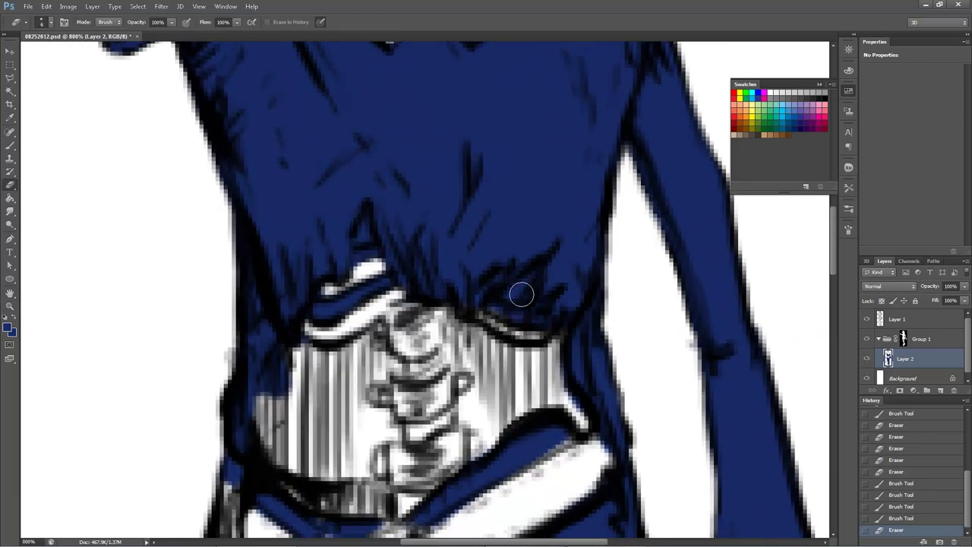
mouse_move(513, 290)
left_mouse_down()
mouse_move(548, 298)
mouse_move(492, 330)
mouse_move(507, 323)
mouse_move(494, 308)
mouse_move(540, 319)
left_mouse_up()
Step: Paint the hollow belly on both sides of the spine dark blue and erase the blue inside the triangular shirt tear above the ribs
key("b")
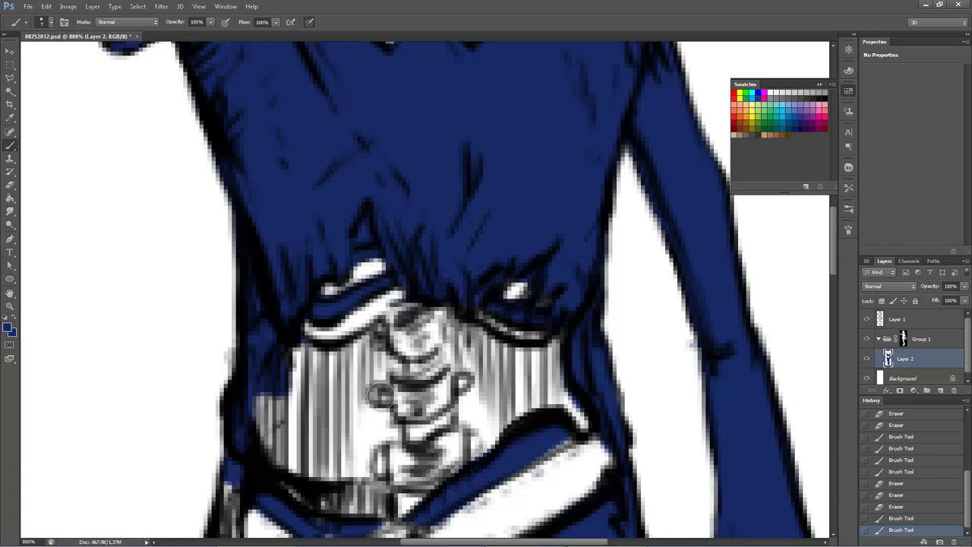
mouse_move(296, 345)
left_mouse_down()
mouse_move(334, 362)
mouse_move(323, 357)
mouse_move(376, 331)
mouse_move(363, 358)
mouse_move(378, 329)
mouse_move(350, 356)
mouse_move(354, 349)
mouse_move(353, 362)
mouse_move(362, 356)
mouse_move(382, 370)
mouse_move(380, 362)
mouse_move(385, 371)
mouse_move(370, 378)
mouse_move(382, 377)
mouse_move(300, 392)
mouse_move(310, 383)
mouse_move(335, 377)
mouse_move(277, 414)
mouse_move(272, 436)
mouse_move(285, 419)
mouse_move(327, 456)
mouse_move(303, 464)
mouse_move(293, 451)
mouse_move(358, 441)
mouse_move(328, 424)
mouse_move(356, 386)
mouse_move(354, 408)
mouse_move(384, 417)
mouse_move(394, 436)
mouse_move(365, 442)
mouse_move(395, 434)
mouse_move(371, 436)
mouse_move(377, 425)
mouse_move(355, 475)
mouse_move(374, 477)
mouse_move(317, 458)
left_mouse_up()
mouse_move(454, 341)
left_mouse_down()
mouse_move(454, 309)
mouse_move(453, 360)
mouse_move(492, 383)
mouse_move(469, 402)
mouse_move(489, 438)
mouse_move(504, 407)
mouse_move(495, 430)
mouse_move(513, 416)
mouse_move(550, 414)
mouse_move(553, 403)
mouse_move(578, 422)
mouse_move(575, 400)
mouse_move(587, 399)
mouse_move(556, 383)
mouse_move(523, 391)
mouse_move(496, 379)
mouse_move(466, 333)
mouse_move(504, 368)
mouse_move(482, 346)
mouse_move(554, 372)
mouse_move(512, 363)
mouse_move(564, 340)
mouse_move(548, 360)
left_mouse_up()
key("e")
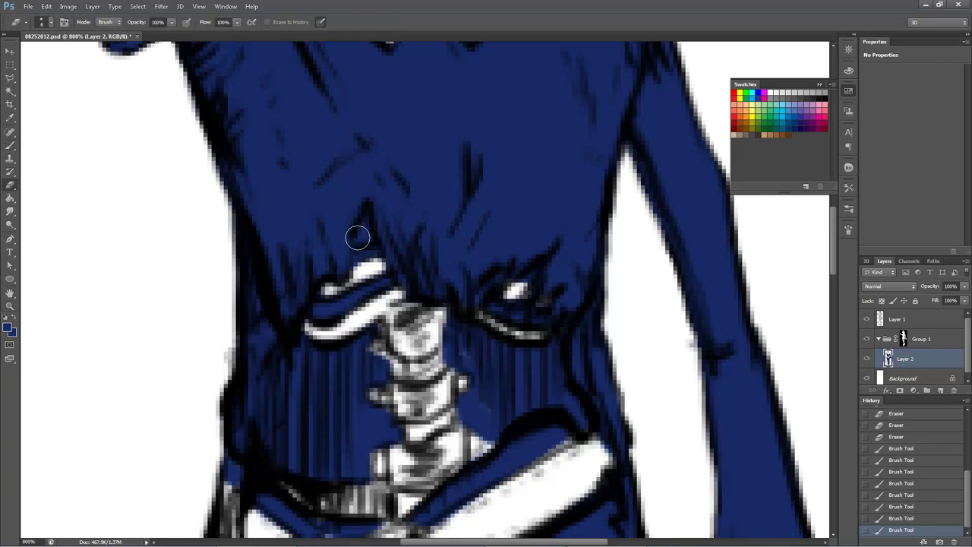
mouse_move(365, 229)
left_mouse_down()
mouse_move(362, 239)
mouse_move(364, 221)
left_mouse_up()
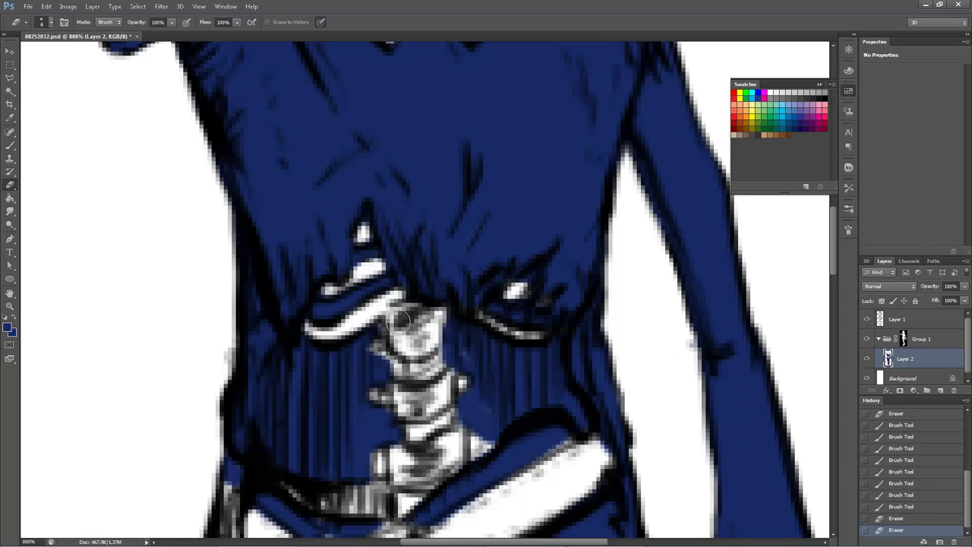
Step: Erase the blue spilling past the outline beside the right knee
key("z")
left_click(394, 357, "alt")
left_click(397, 361, "alt")
left_click(401, 369, "alt")
left_click(403, 376, "alt")
left_click(404, 384, "alt")
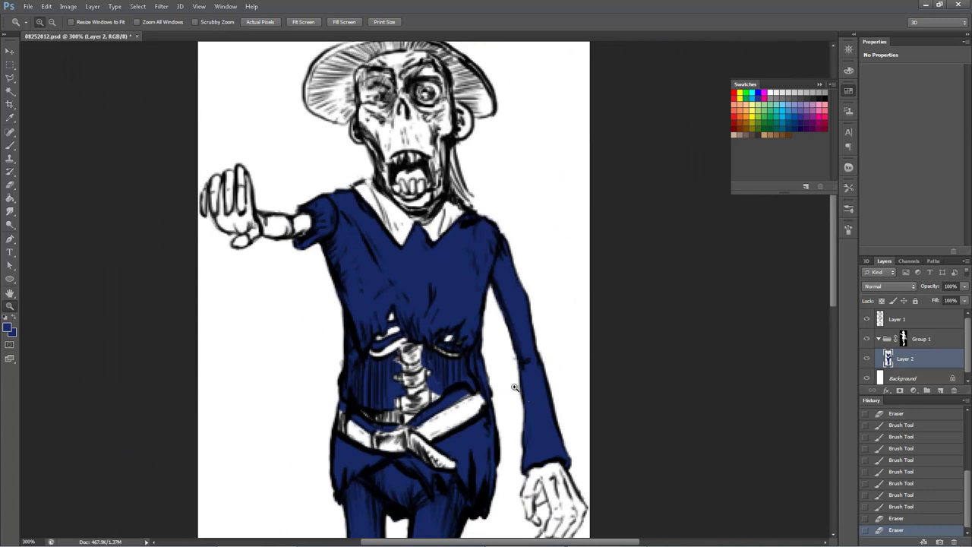
key("space")
left_click_drag(498, 430, 477, 308)
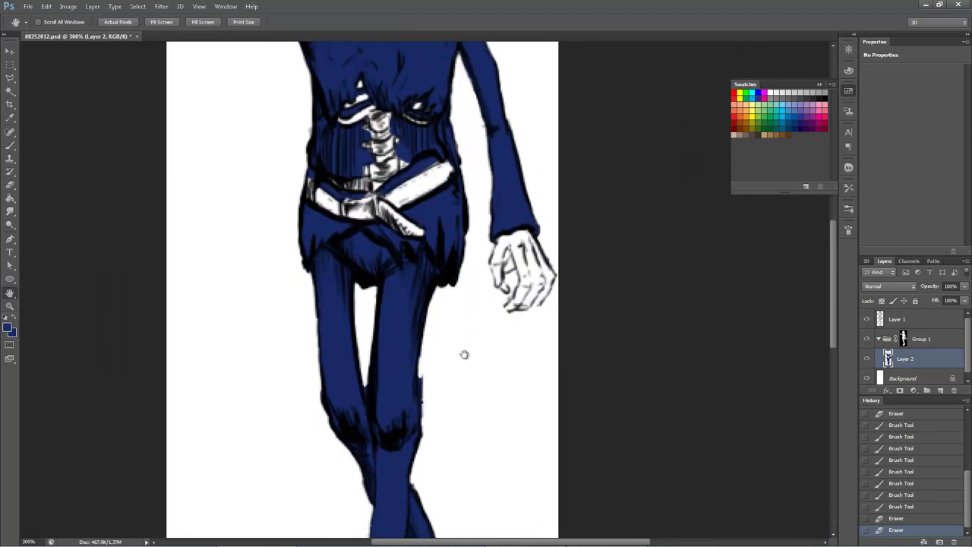
scroll(460, 395, "down", 5)
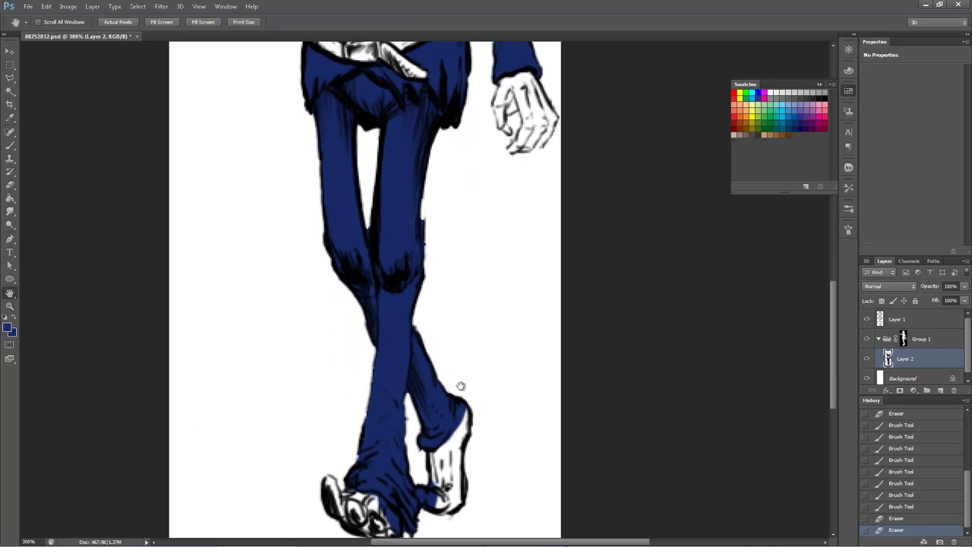
key("e")
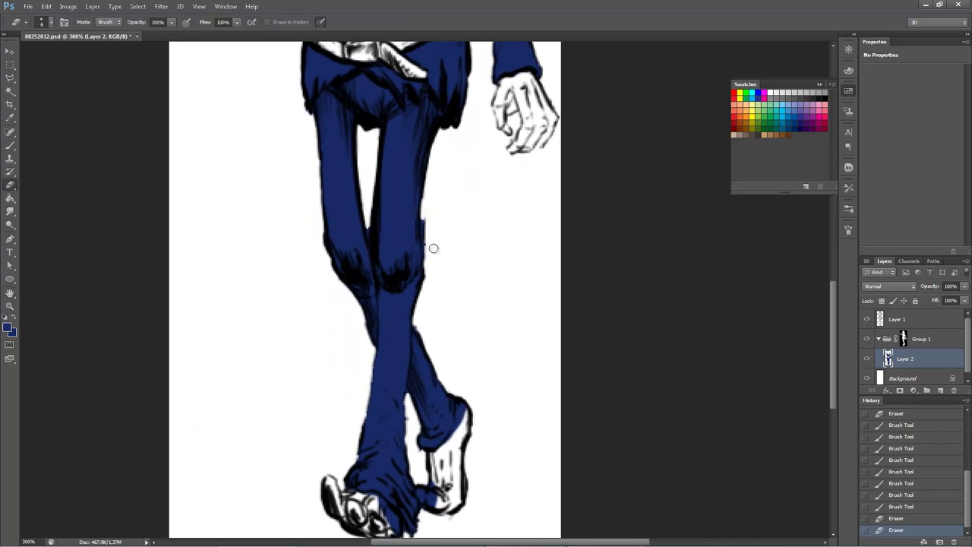
left_click_drag(425, 213, 425, 260)
Step: Erase the blue overlapping the rear foot below the trouser hem and around its toes
mouse_move(458, 392)
left_mouse_down()
mouse_move(461, 435)
mouse_move(482, 242)
left_mouse_up()
key("space")
key("ctrl+space")
left_click(480, 350)
left_click(481, 352)
key("e")
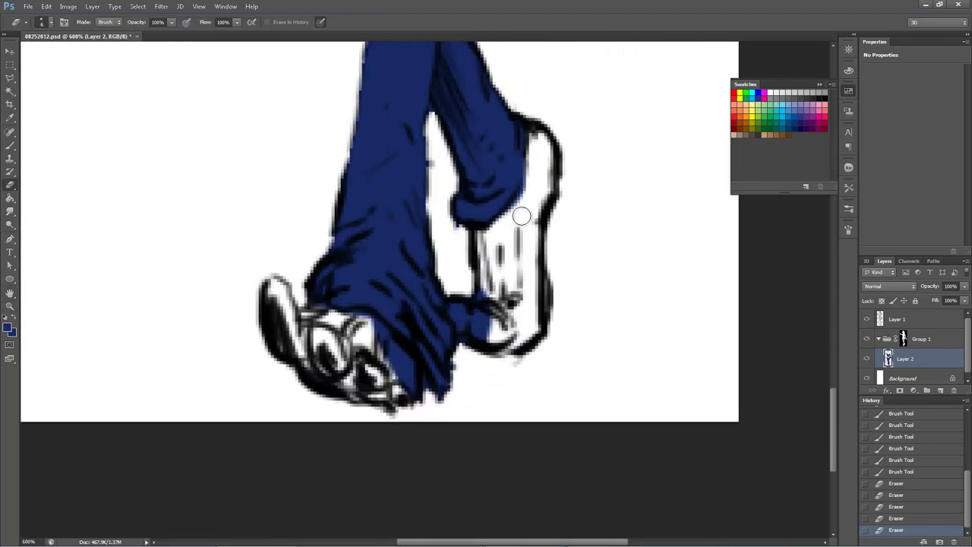
mouse_move(521, 207)
left_mouse_down()
mouse_move(533, 182)
mouse_move(504, 236)
left_mouse_up()
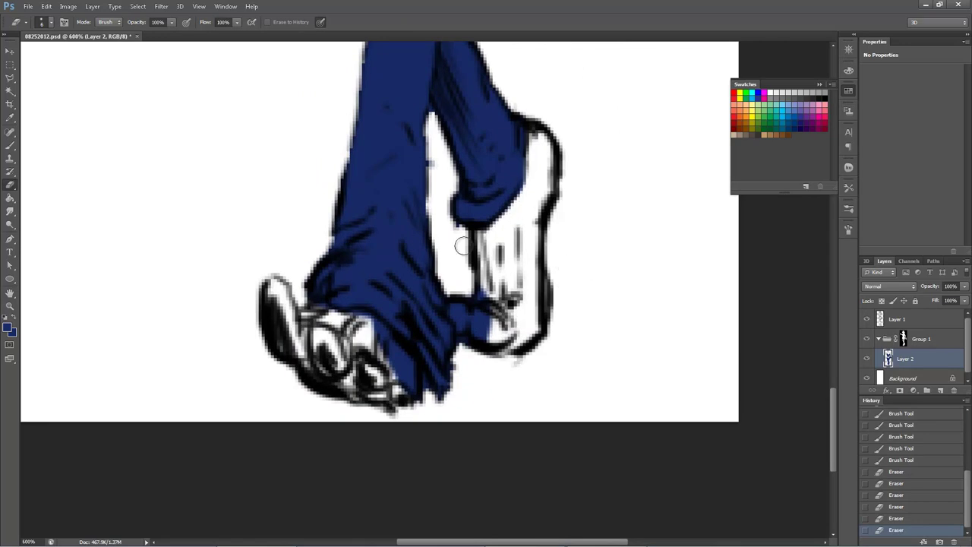
mouse_move(490, 331)
left_mouse_down()
mouse_move(486, 337)
mouse_move(465, 311)
mouse_move(463, 323)
mouse_move(457, 306)
mouse_move(466, 334)
mouse_move(463, 318)
left_mouse_up()
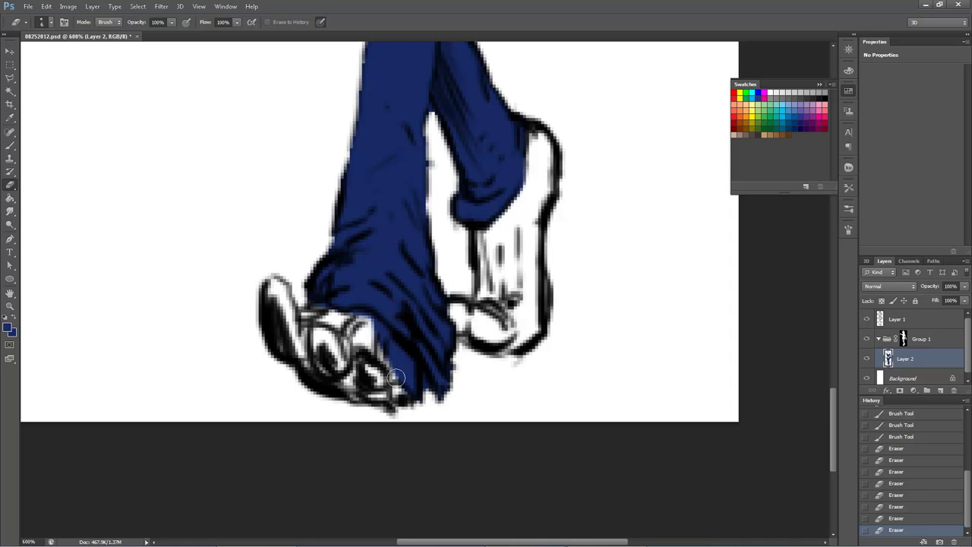
Step: Erase the blue covering the front foot's toes and touch up the trouser hem above them in dark blue
mouse_move(386, 371)
left_mouse_down()
mouse_move(367, 321)
mouse_move(350, 324)
mouse_move(362, 315)
mouse_move(366, 330)
mouse_move(347, 336)
mouse_move(309, 313)
left_mouse_up()
key("b")
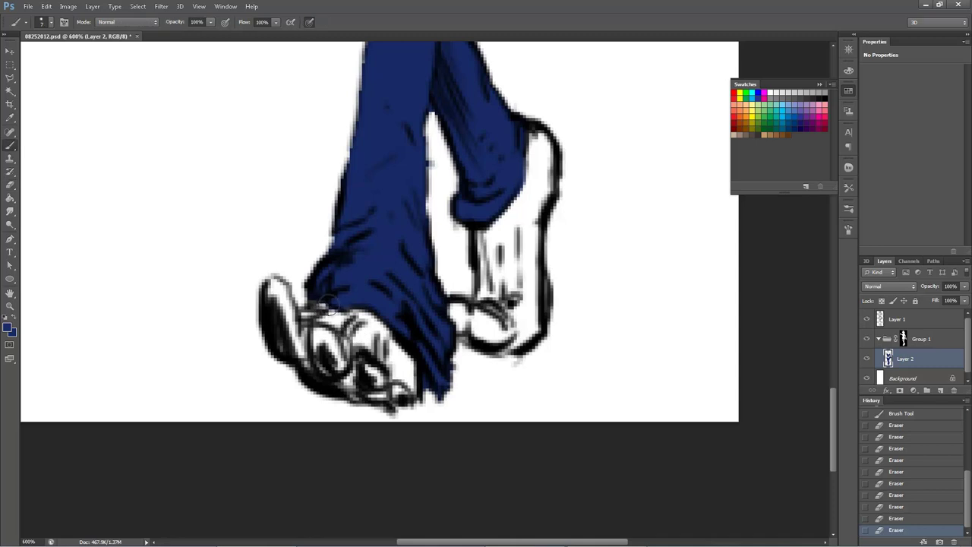
left_click_drag(353, 305, 408, 315)
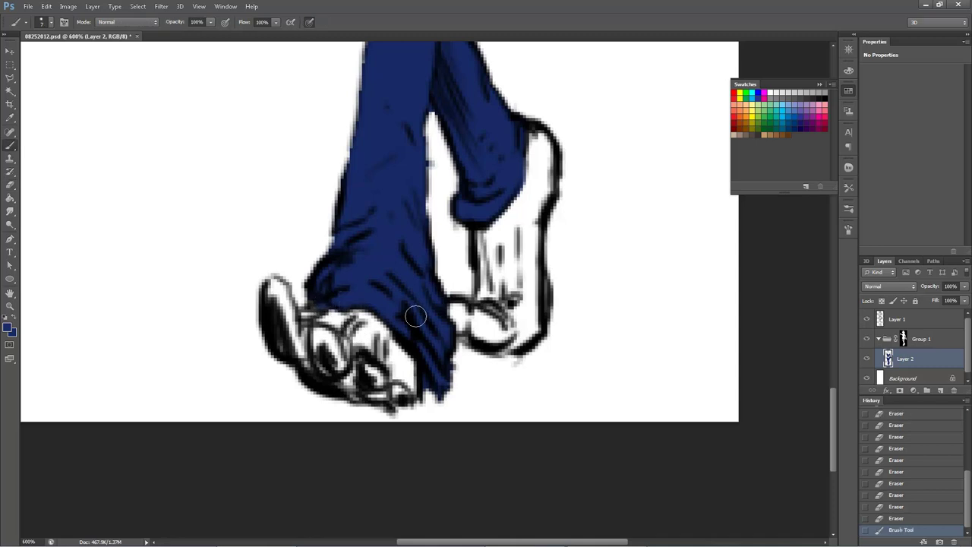
left_click_drag(432, 393, 456, 387)
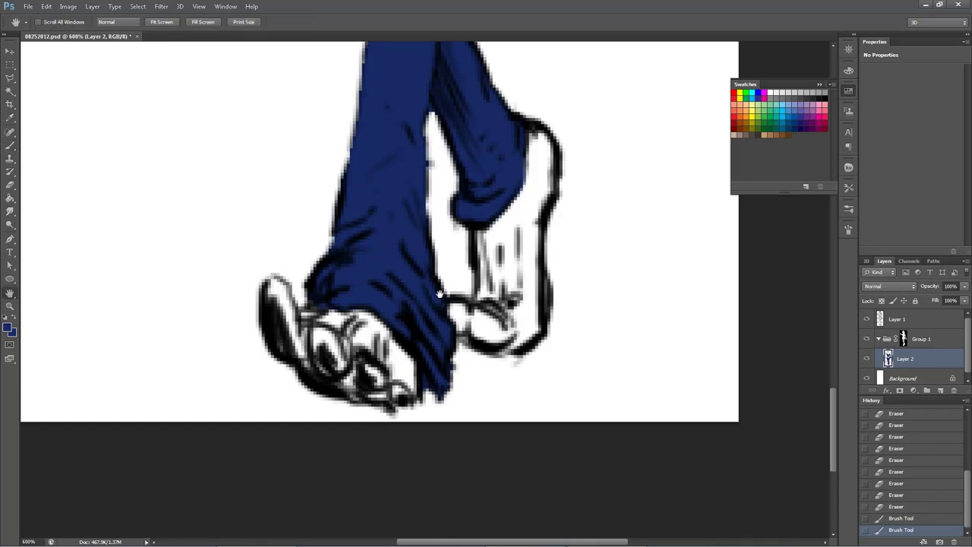
Step: Paint the hat's brim and crown dark blue and erase the overspill near the ear on the right
key("space")
left_click_drag(455, 220, 445, 311)
mouse_move(426, 274)
left_mouse_down()
mouse_move(456, 311)
mouse_move(453, 282)
mouse_move(443, 319)
mouse_move(405, 309)
mouse_move(434, 415)
mouse_move(449, 319)
mouse_move(471, 407)
mouse_move(507, 294)
left_mouse_up()
mouse_move(500, 260)
left_mouse_down()
mouse_move(467, 238)
mouse_move(490, 248)
left_mouse_up()
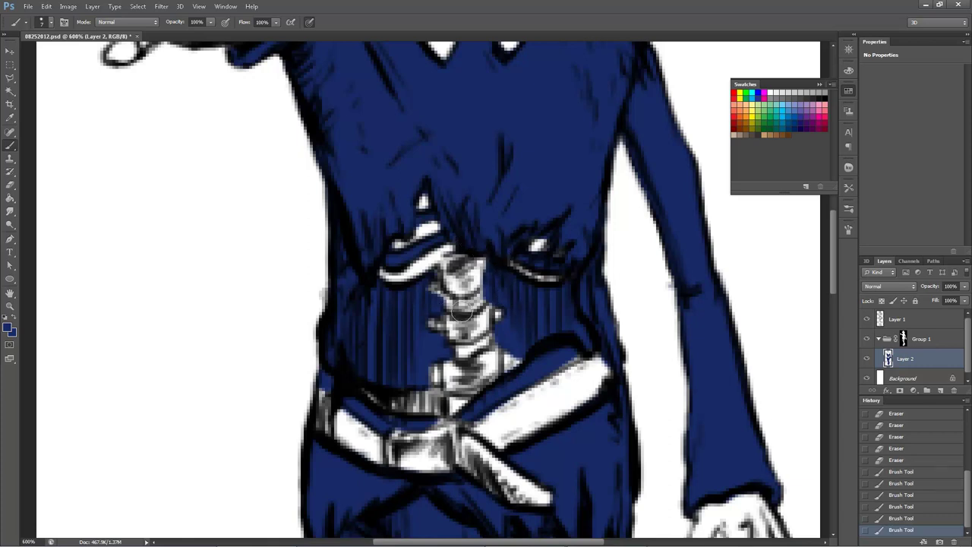
key("space")
mouse_move(397, 62)
left_mouse_down()
mouse_move(436, 312)
mouse_move(453, 319)
left_mouse_up()
left_click_drag(501, 251, 383, 425)
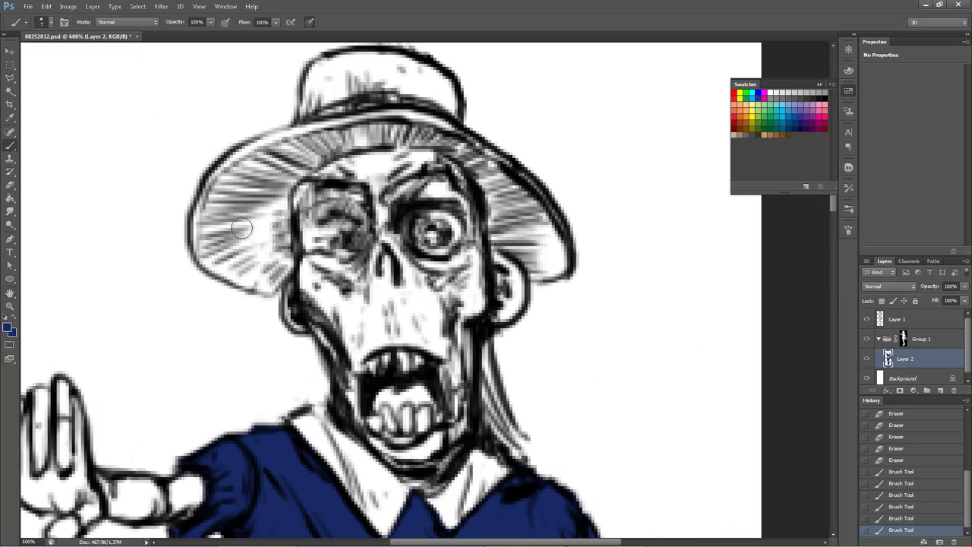
mouse_move(221, 235)
left_mouse_down()
mouse_move(255, 181)
mouse_move(222, 240)
mouse_move(269, 164)
mouse_move(215, 238)
mouse_move(256, 163)
mouse_move(220, 259)
mouse_move(217, 218)
mouse_move(211, 255)
mouse_move(237, 287)
mouse_move(272, 298)
mouse_move(298, 272)
mouse_move(293, 214)
mouse_move(277, 268)
mouse_move(262, 275)
mouse_move(272, 179)
mouse_move(275, 274)
mouse_move(252, 198)
mouse_move(250, 271)
mouse_move(241, 223)
mouse_move(320, 163)
mouse_move(272, 221)
mouse_move(350, 156)
mouse_move(273, 208)
mouse_move(368, 147)
mouse_move(276, 211)
mouse_move(360, 155)
mouse_move(332, 161)
mouse_move(351, 142)
mouse_move(243, 185)
mouse_move(321, 139)
mouse_move(243, 181)
mouse_move(324, 139)
mouse_move(315, 141)
mouse_move(320, 106)
mouse_move(344, 73)
mouse_move(391, 63)
mouse_move(358, 73)
mouse_move(467, 88)
mouse_move(425, 122)
mouse_move(413, 104)
mouse_move(369, 85)
mouse_move(402, 112)
mouse_move(370, 141)
mouse_move(473, 153)
mouse_move(441, 147)
mouse_move(507, 178)
mouse_move(460, 150)
mouse_move(512, 203)
mouse_move(531, 171)
mouse_move(579, 281)
mouse_move(536, 281)
mouse_move(503, 242)
mouse_move(501, 205)
mouse_move(530, 242)
mouse_move(516, 262)
left_mouse_up()
key("e")
left_click(507, 285)
Step: Paint on Group 1's layer mask to hide the blue spilling above the top of the hat
key("space")
scroll(383, 292, "up", 5)
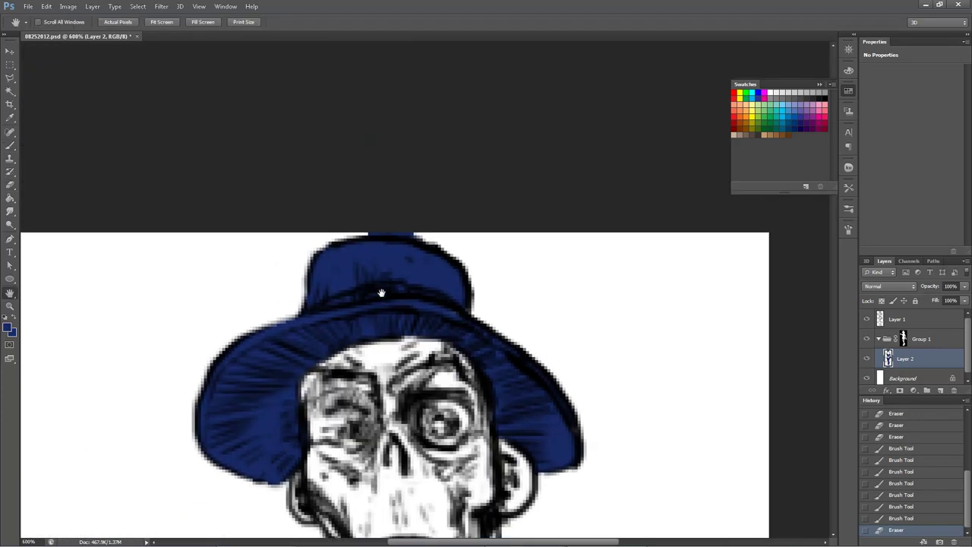
left_click(903, 339)
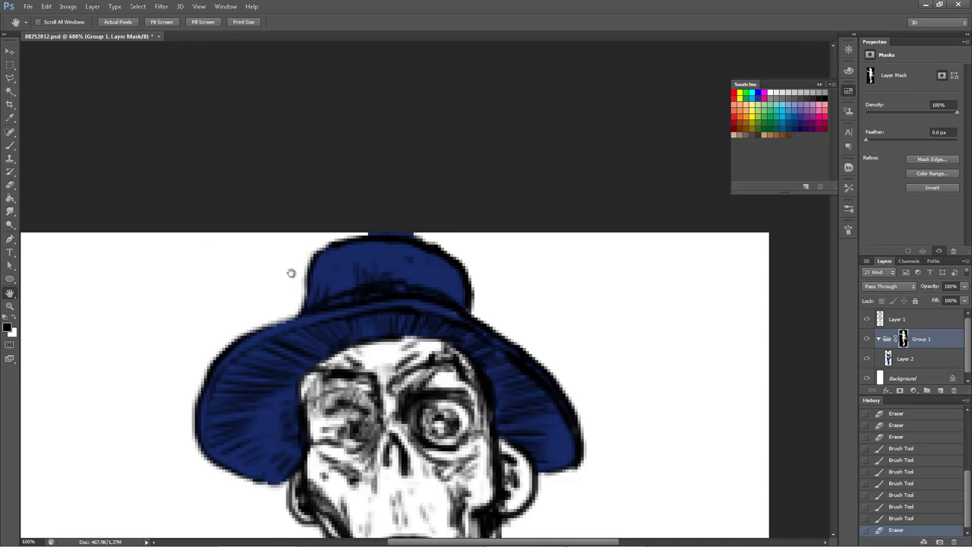
key("b")
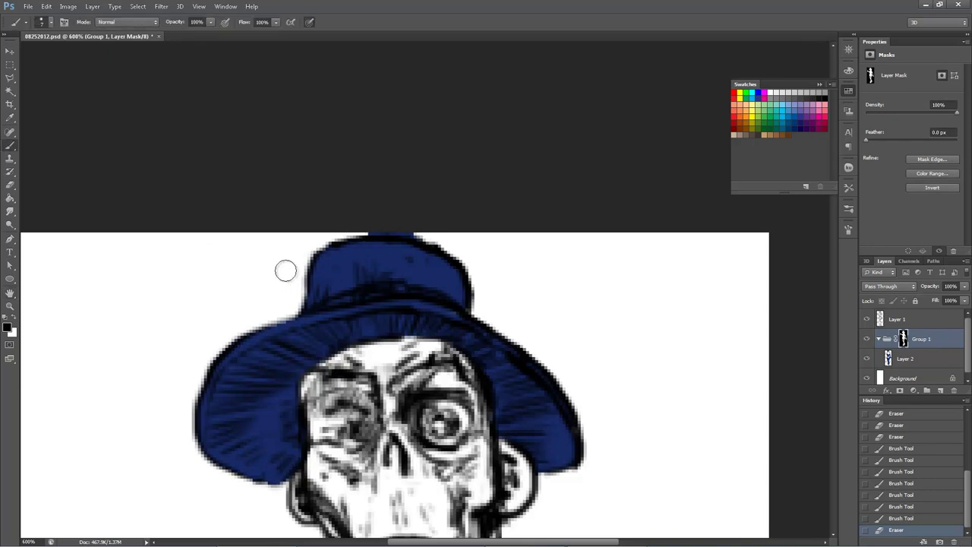
key("x")
left_click_drag(389, 229, 429, 236)
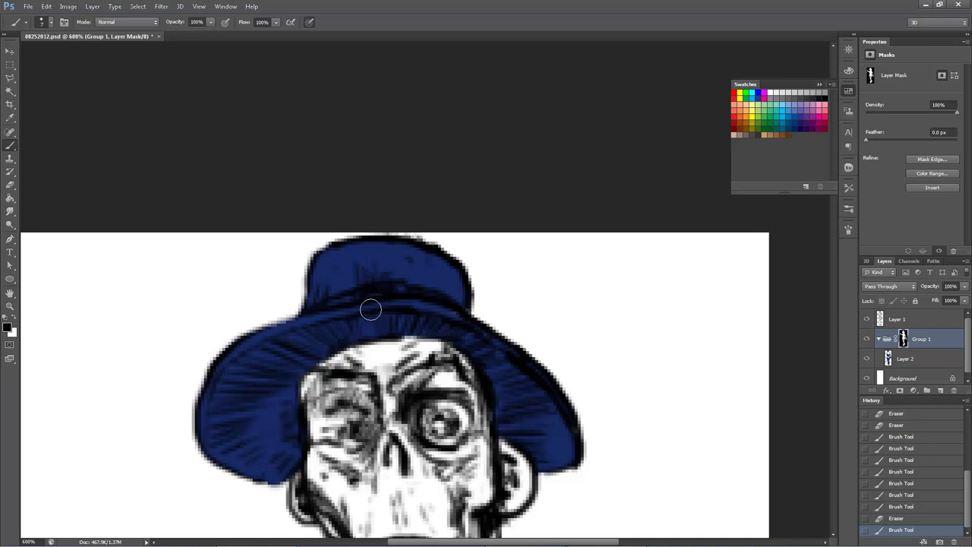
Step: Examine the blue flat coloring on the figure from the hat down to the waist
key("space")
scroll(371, 319, "down", 5)
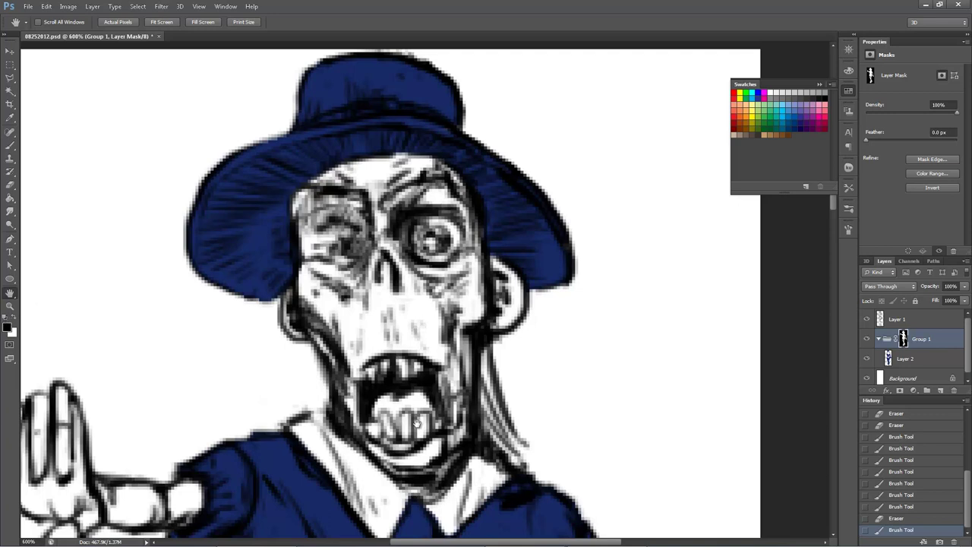
scroll(420, 410, "down", 10)
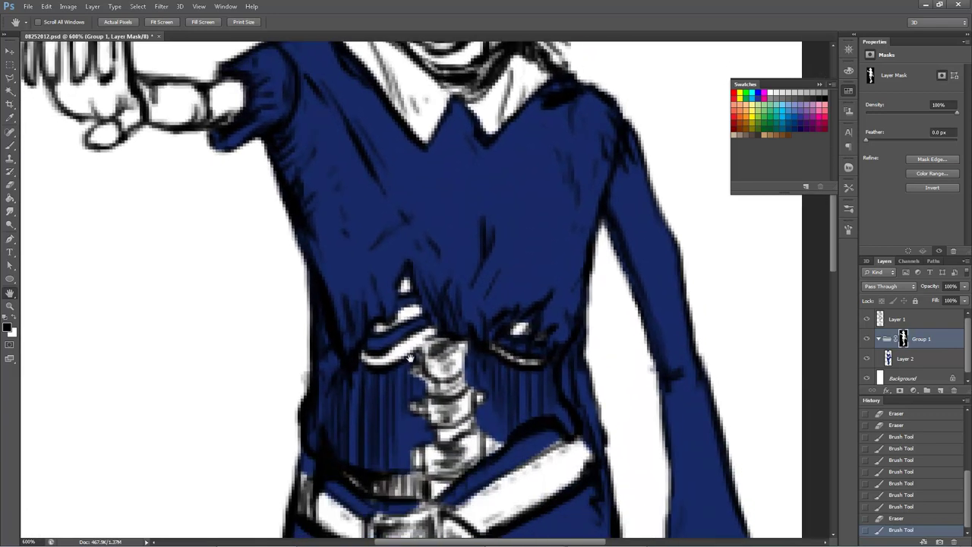
left_click_drag(404, 349, 398, 343)
key("z")
left_click(402, 349, "alt")
left_click(414, 364, "alt")
left_click(422, 398, "alt")
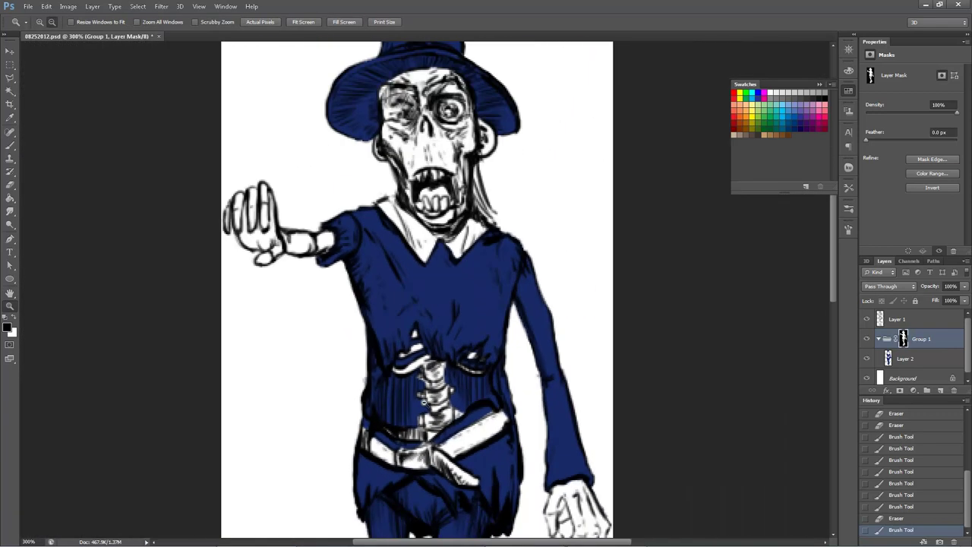
Step: Erase the stray ink line beside the outer edge of the front knee on Layer 1
left_click(474, 390)
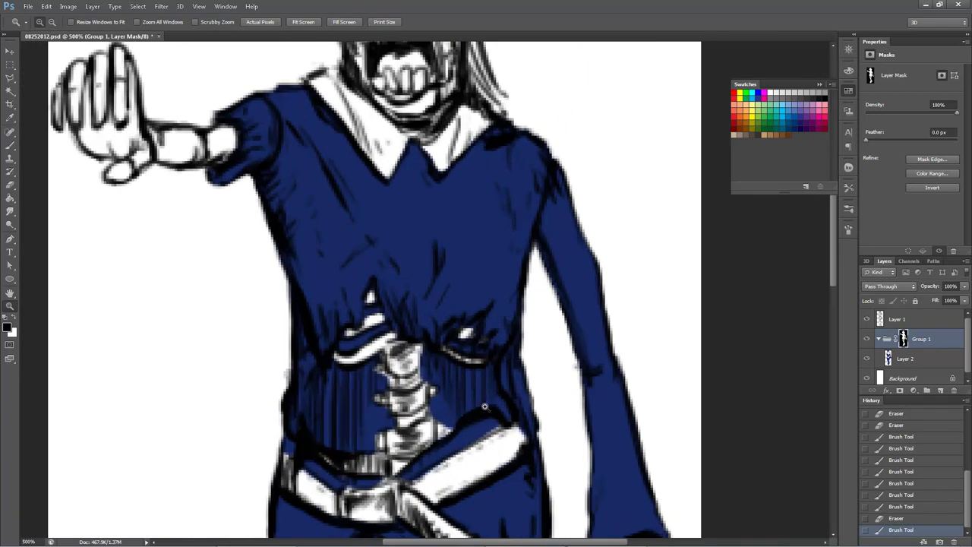
left_click_drag(471, 390, 452, 202)
left_click_drag(454, 471, 445, 254)
left_click_drag(438, 403, 438, 339)
left_click_drag(449, 296, 464, 388)
left_click_drag(455, 318, 462, 372)
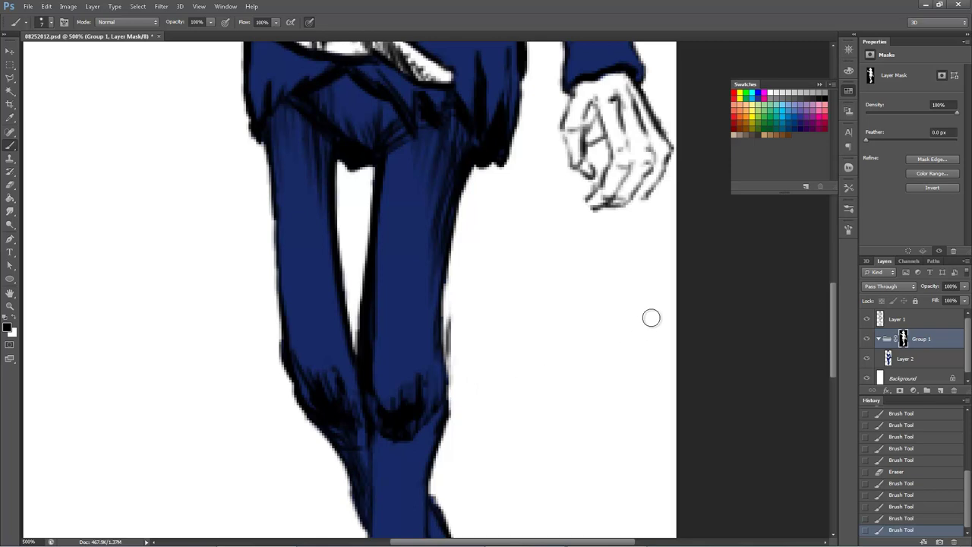
left_click(900, 320)
left_click(403, 364, "alt")
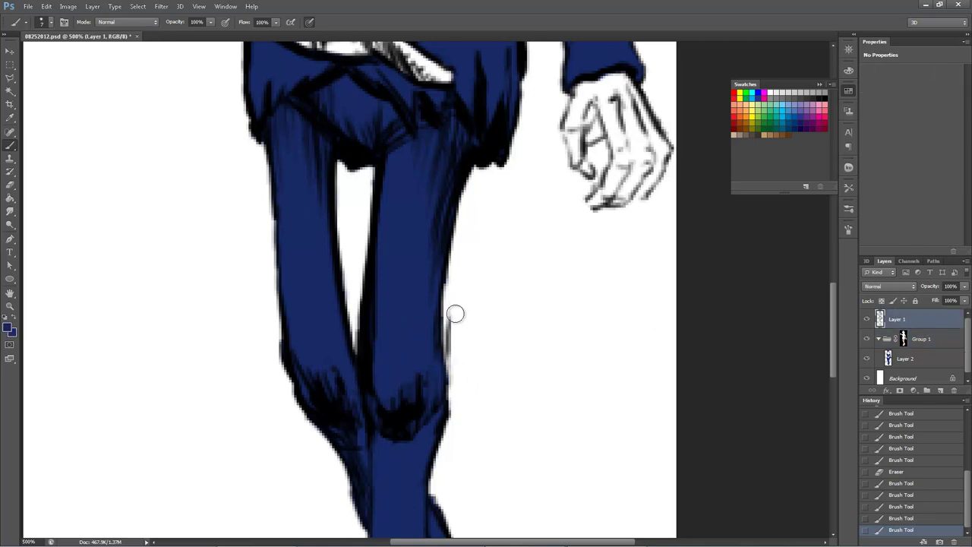
mouse_move(451, 303)
left_mouse_down()
mouse_move(457, 380)
mouse_move(472, 348)
left_mouse_up()
key("ctrl+z")
key("e")
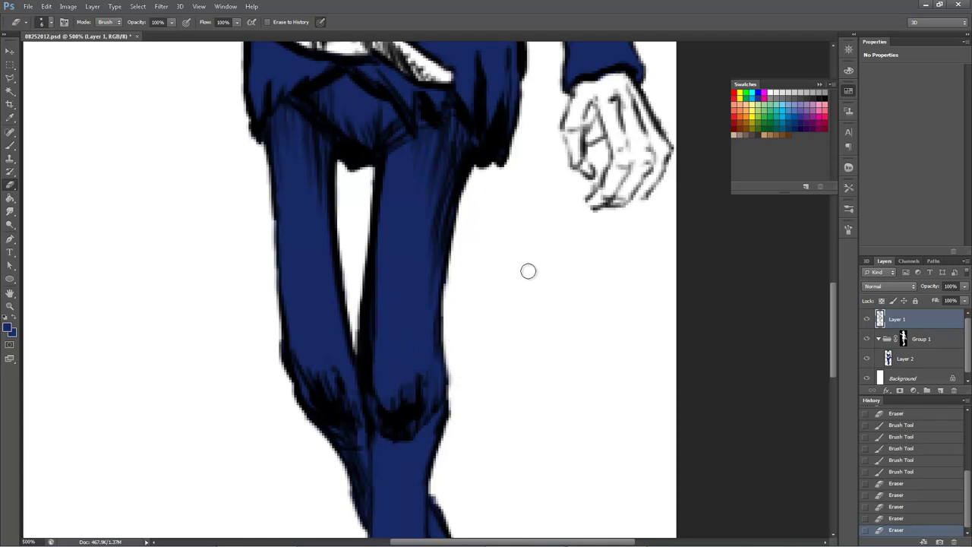
Step: Redraw the lowered hand's fingertip and finger outlines in black on Layer 1 and clean them up with the eraser
key("b")
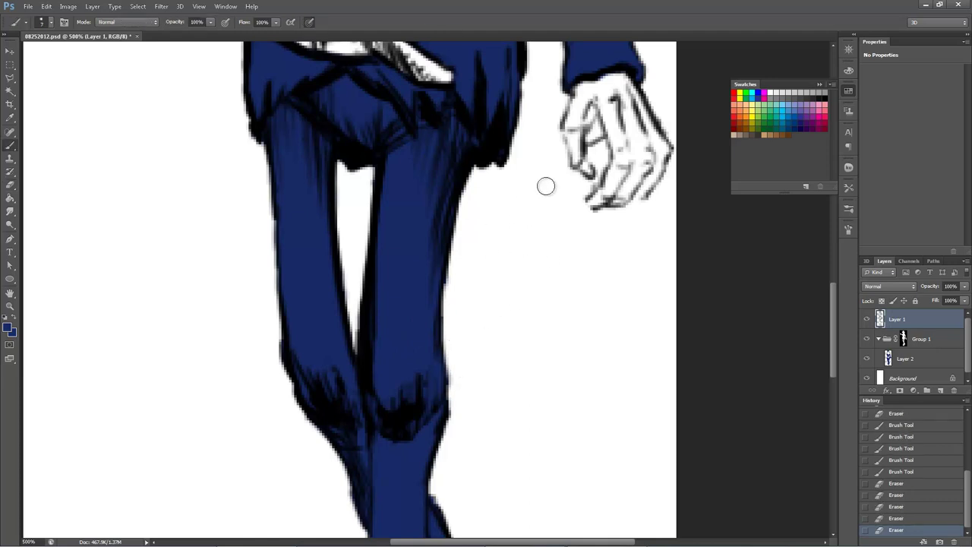
key("d")
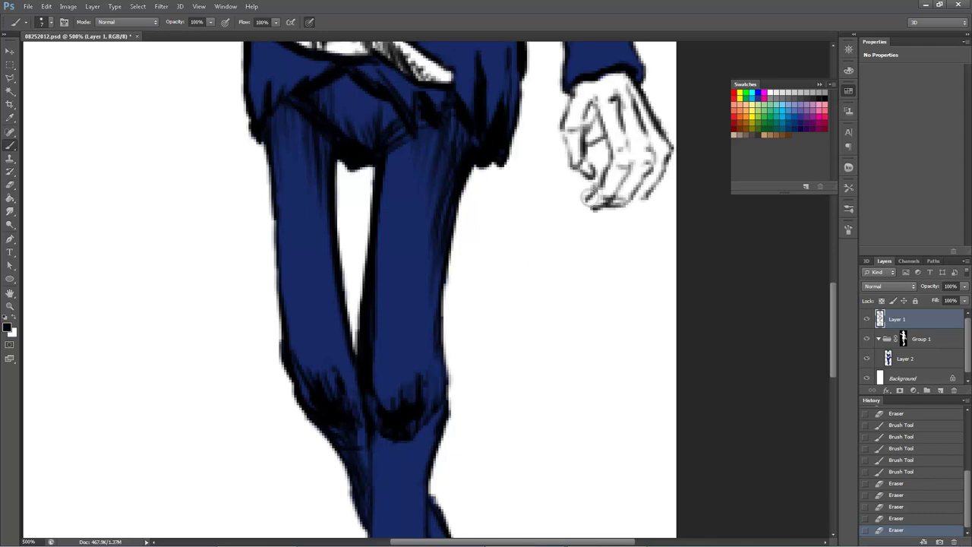
mouse_move(587, 195)
left_mouse_down()
mouse_move(649, 204)
mouse_move(632, 202)
mouse_move(657, 186)
left_mouse_up()
mouse_move(602, 123)
left_mouse_down()
mouse_move(594, 135)
mouse_move(596, 113)
mouse_move(596, 143)
left_mouse_up()
key("e")
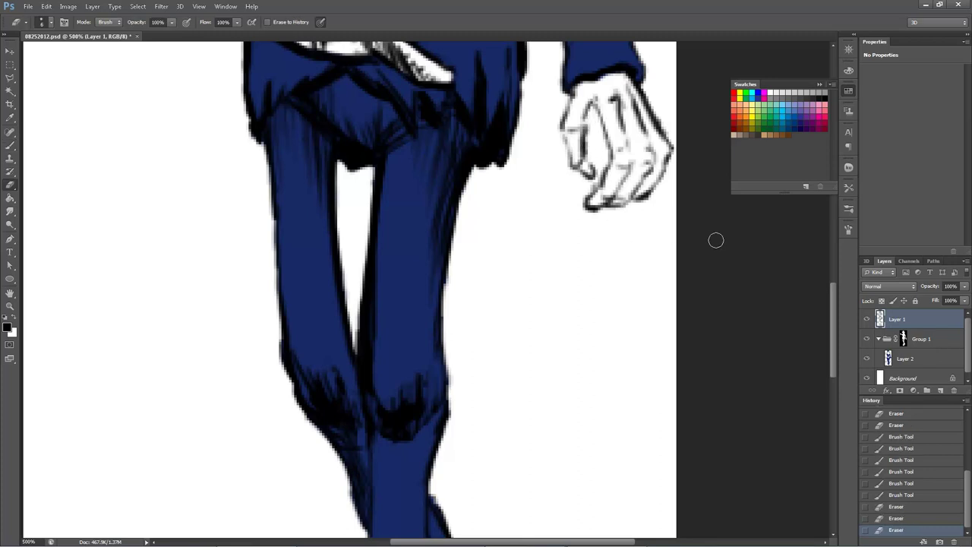
Step: Paint black on Group 1's layer mask over the gap between the lowered hand's thumb and fingers
left_click(915, 342)
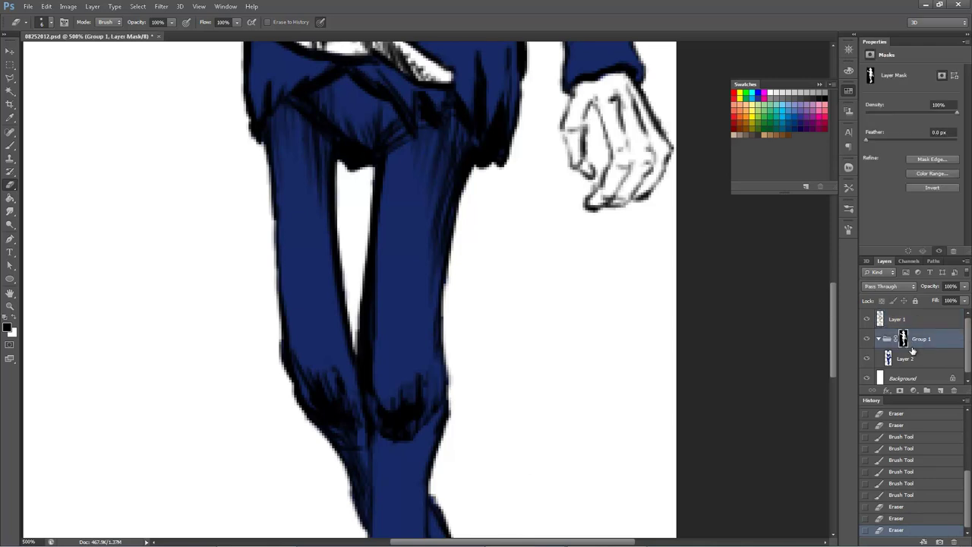
key("b")
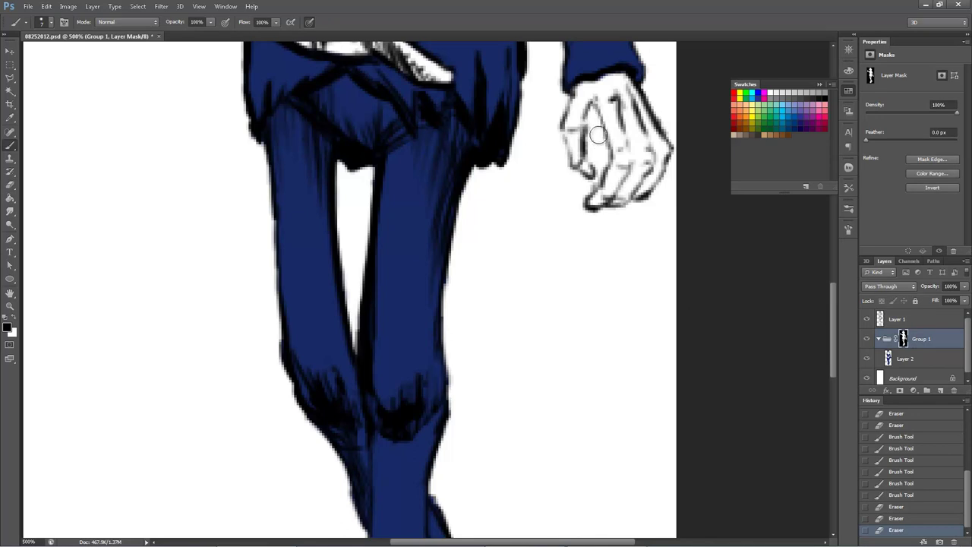
left_click_drag(598, 144, 590, 151)
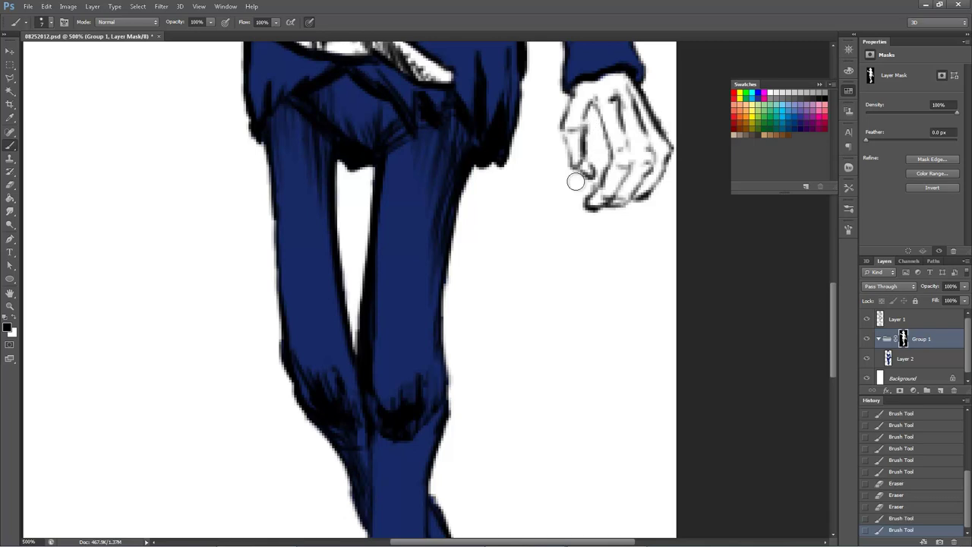
left_click_drag(588, 159, 590, 169)
Step: Examine the blue flat coloring on the torso and legs, and on the whole figure at 100%
key("z")
left_click(453, 304, "alt")
left_click(455, 329, "alt")
left_click(456, 345, "alt")
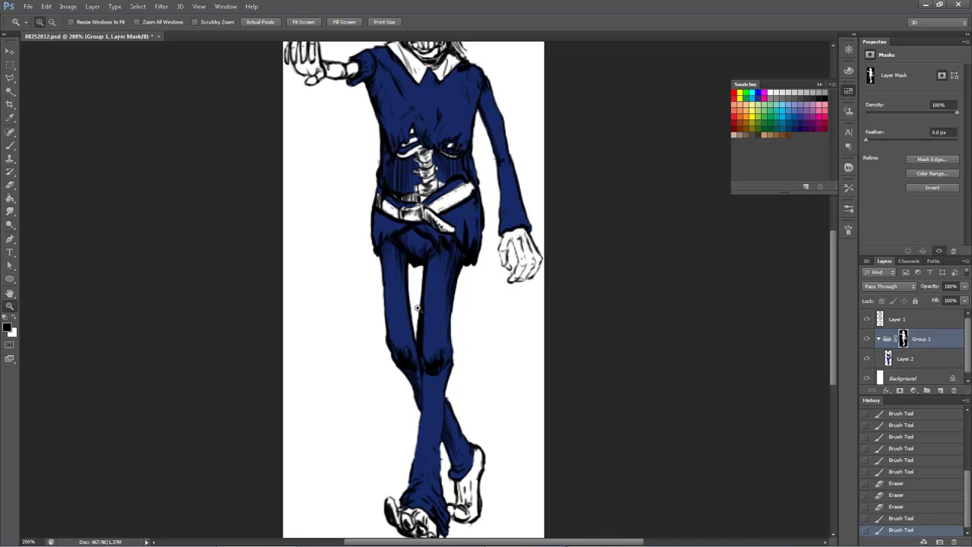
left_click(470, 66)
left_click(479, 93)
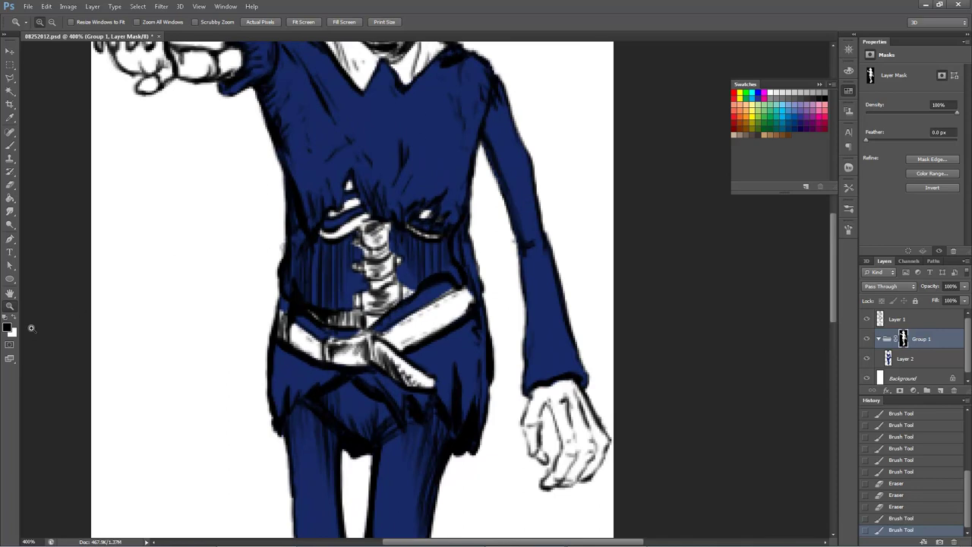
double_click(11, 307)
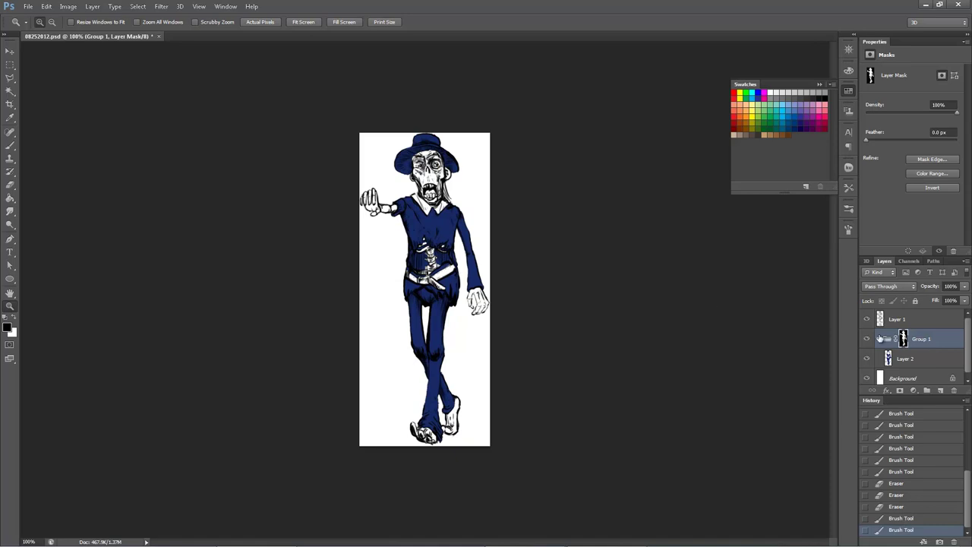
Step: Create a group inside Group 1, put Layer 2 into it and name the group Clothing and Hat
left_click(915, 360)
left_click(926, 390)
left_click_drag(910, 371, 926, 355)
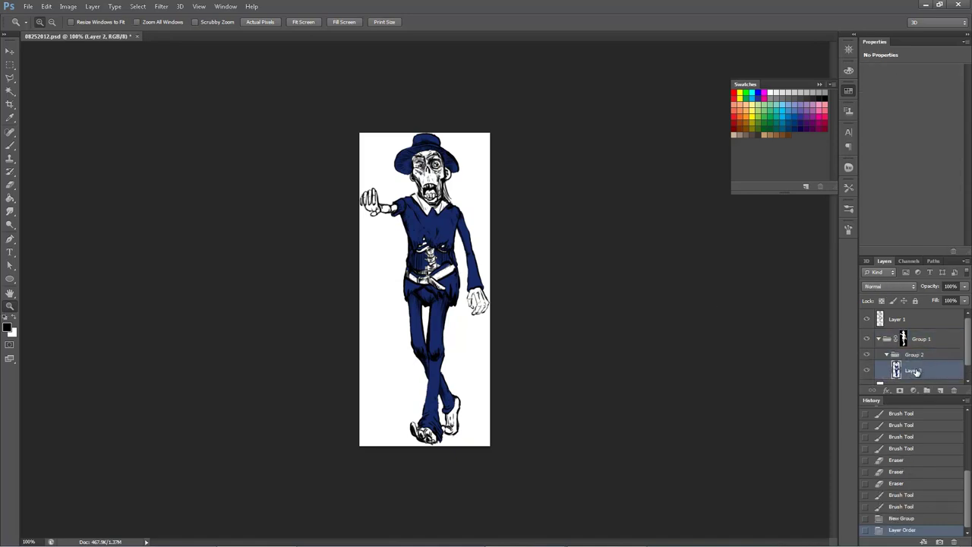
double_click(914, 355)
type("Clothing and Hat")
key("Return")
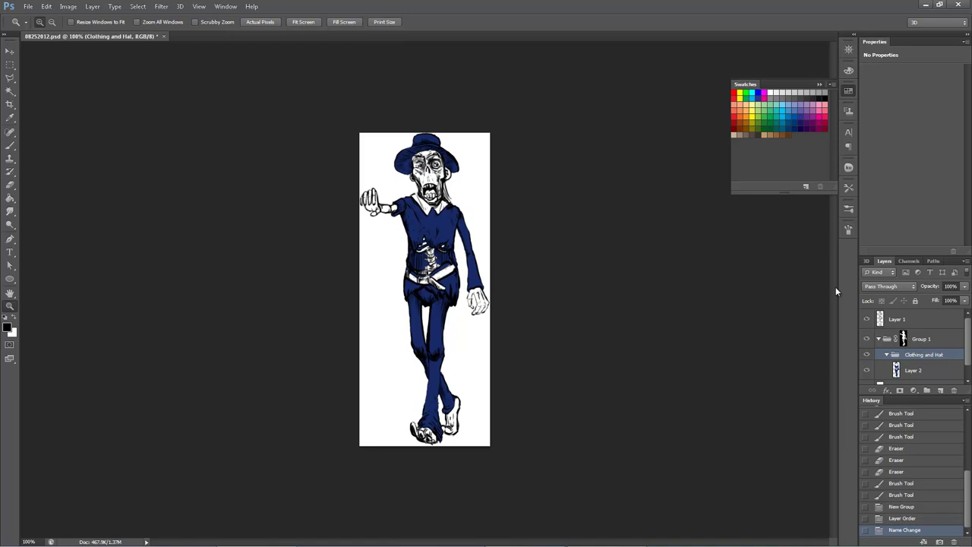
Step: Collapse the Clothing and Hat group and create another group above it named Belt
left_click(886, 355)
left_click(925, 391)
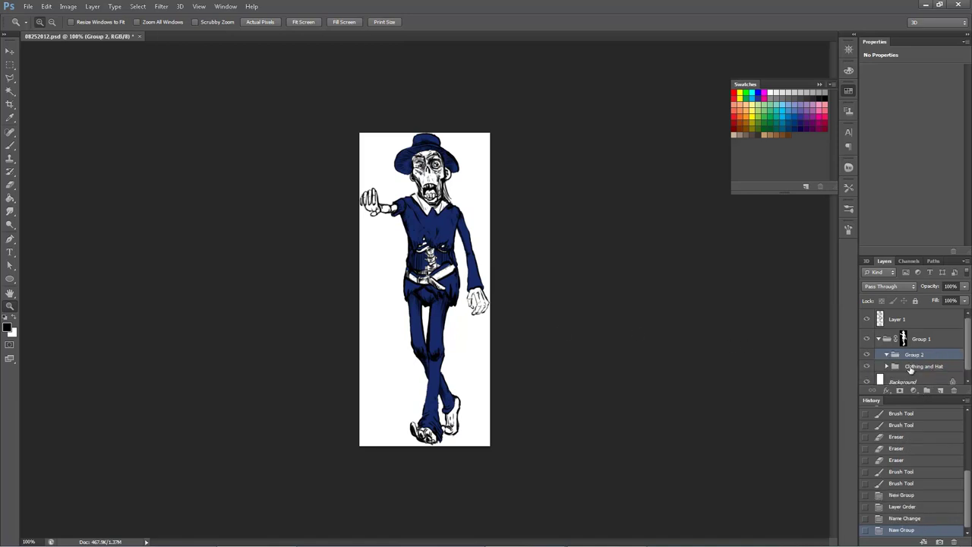
double_click(912, 355)
key("Return")
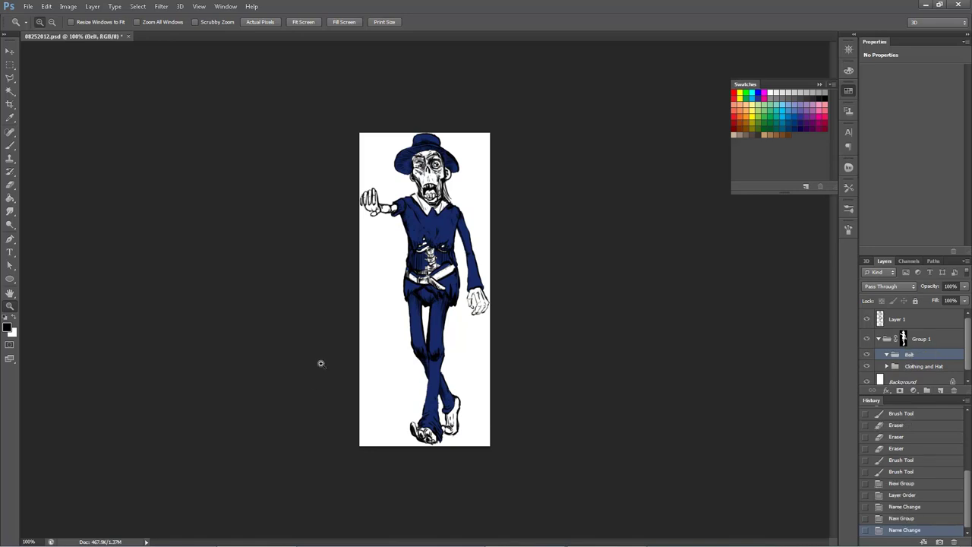
Step: Set the brush's foreground color to the very dark brown 200c00 for coloring the belt
left_click(425, 278)
left_click(426, 278)
left_click(425, 278)
left_click(426, 278)
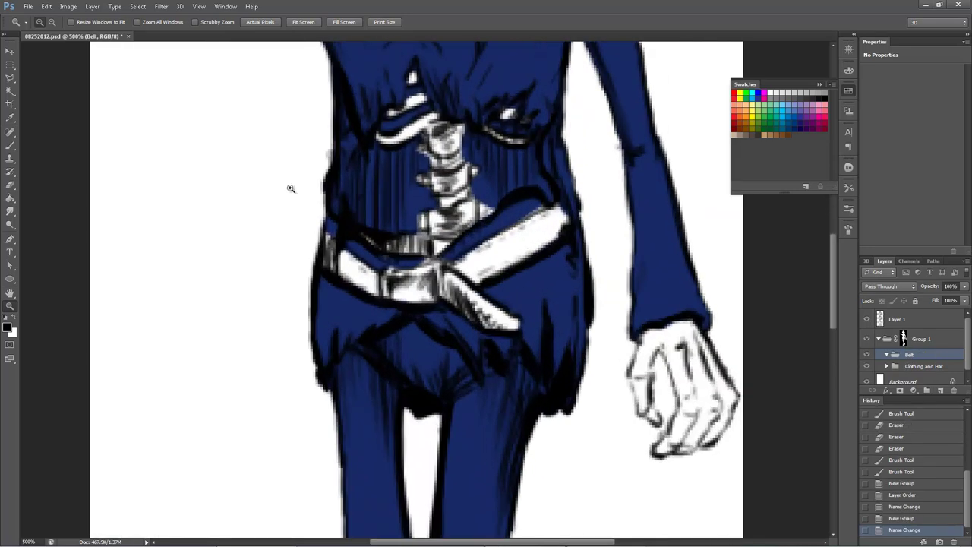
key("b")
left_click(8, 328)
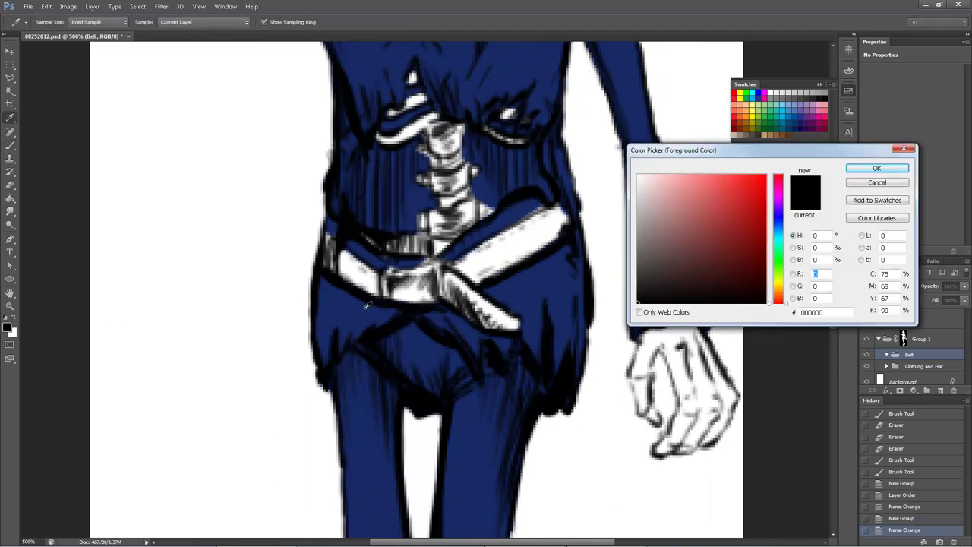
left_click(781, 299)
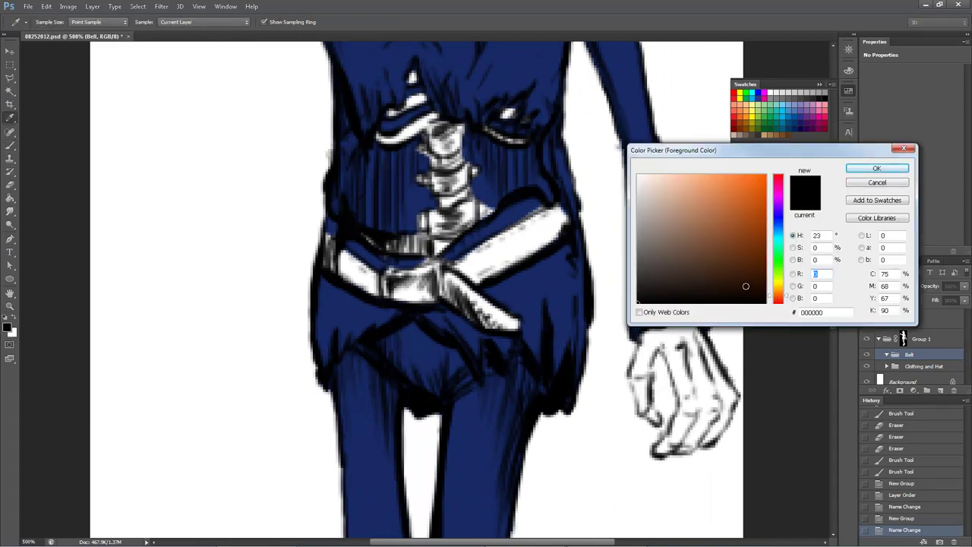
left_click(765, 278)
left_click_drag(761, 291, 768, 289)
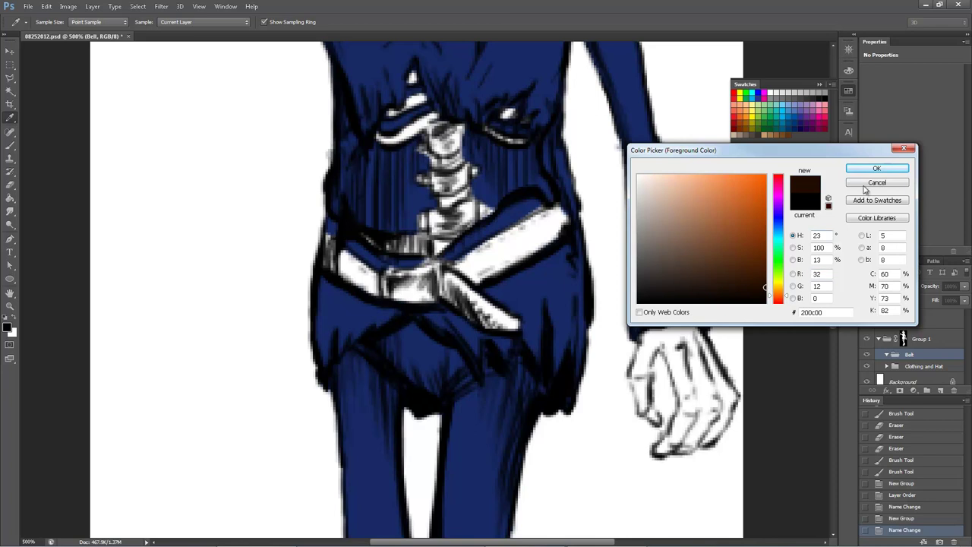
left_click(875, 169)
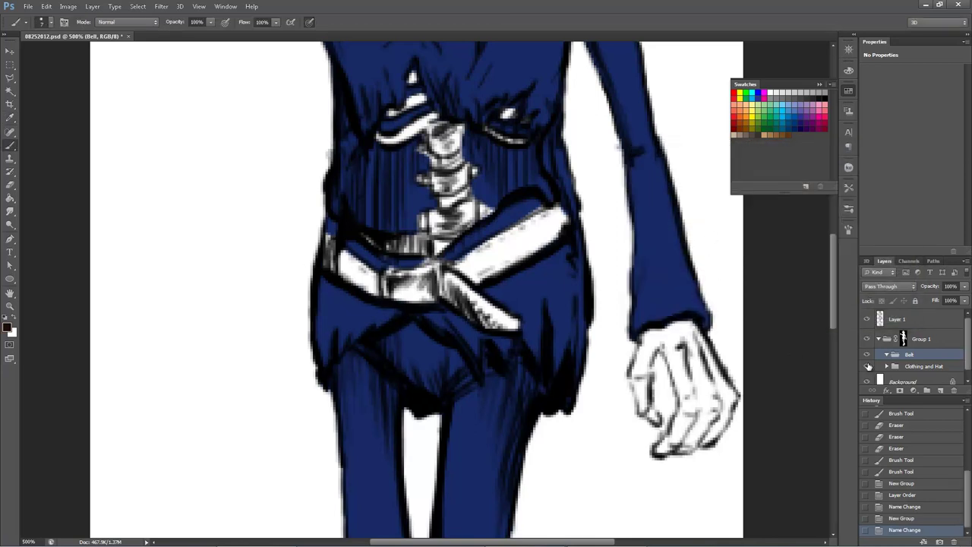
Step: Add a new layer in the Belt group and paint the belt band and its knot dark brown
left_click(939, 391)
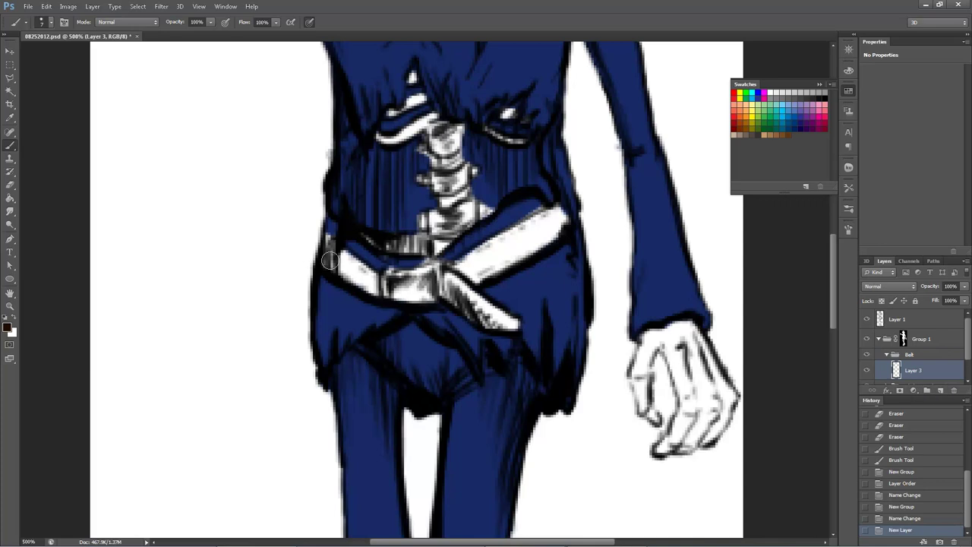
mouse_move(335, 264)
left_mouse_down()
mouse_move(357, 273)
mouse_move(343, 265)
mouse_move(364, 275)
mouse_move(347, 260)
mouse_move(377, 280)
mouse_move(354, 265)
left_mouse_up()
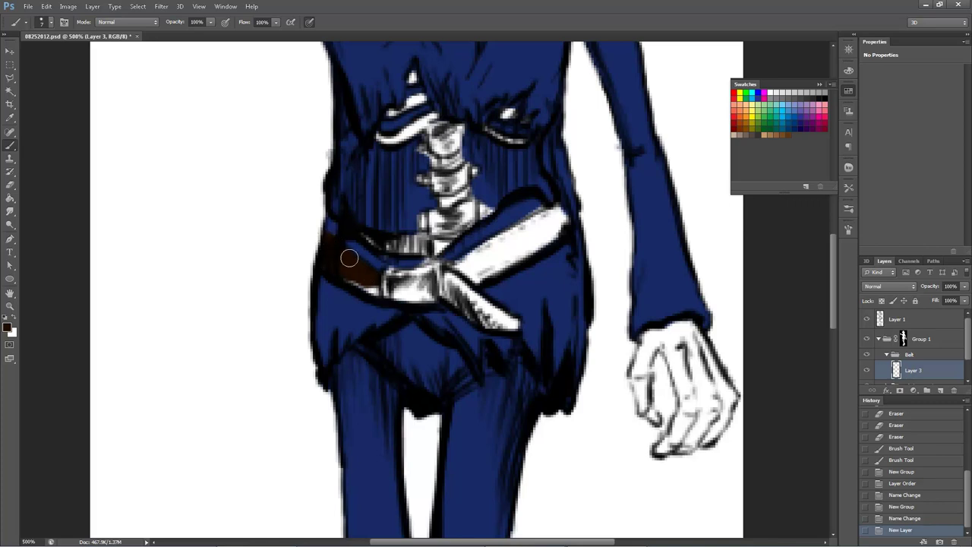
left_click_drag(366, 274, 370, 282)
mouse_move(357, 283)
left_mouse_down()
mouse_move(395, 291)
mouse_move(319, 261)
mouse_move(344, 270)
mouse_move(326, 247)
mouse_move(401, 279)
mouse_move(381, 282)
mouse_move(386, 271)
mouse_move(388, 283)
mouse_move(399, 276)
mouse_move(389, 272)
mouse_move(432, 267)
mouse_move(383, 280)
mouse_move(427, 280)
mouse_move(416, 293)
mouse_move(461, 297)
mouse_move(447, 284)
mouse_move(463, 296)
mouse_move(442, 281)
mouse_move(502, 245)
mouse_move(442, 277)
mouse_move(507, 243)
mouse_move(463, 271)
mouse_move(529, 245)
mouse_move(492, 272)
mouse_move(567, 218)
mouse_move(547, 231)
mouse_move(540, 227)
mouse_move(551, 214)
mouse_move(446, 273)
mouse_move(548, 209)
mouse_move(566, 215)
mouse_move(545, 208)
mouse_move(521, 226)
mouse_move(559, 223)
left_mouse_up()
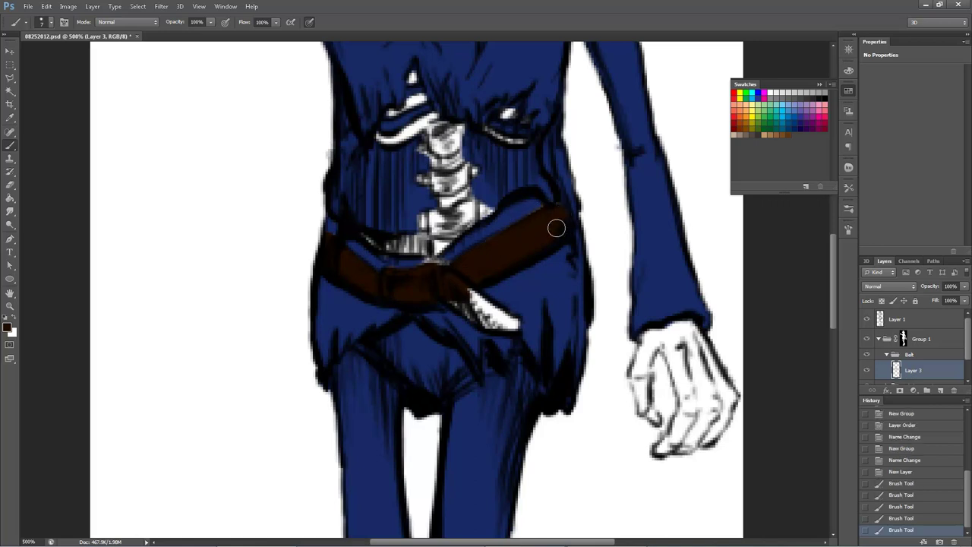
Step: Erase the brown overspill along the belt's diagonal strap and paint the belt's hanging end dark brown
key("e")
mouse_move(488, 233)
left_mouse_down()
mouse_move(437, 258)
mouse_move(482, 257)
left_mouse_up()
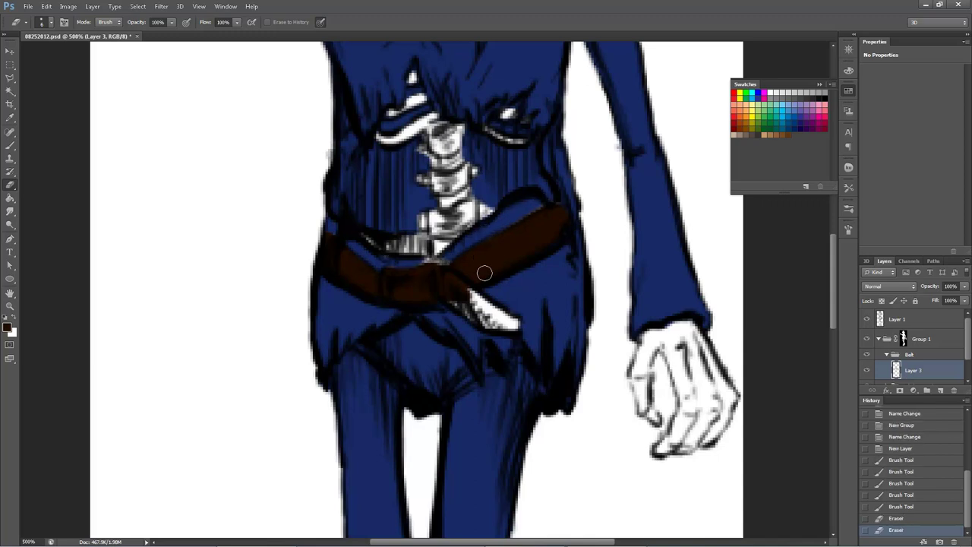
key("b")
mouse_move(445, 293)
left_mouse_down()
mouse_move(498, 316)
mouse_move(462, 290)
mouse_move(514, 326)
mouse_move(452, 288)
mouse_move(418, 291)
mouse_move(422, 298)
left_mouse_up()
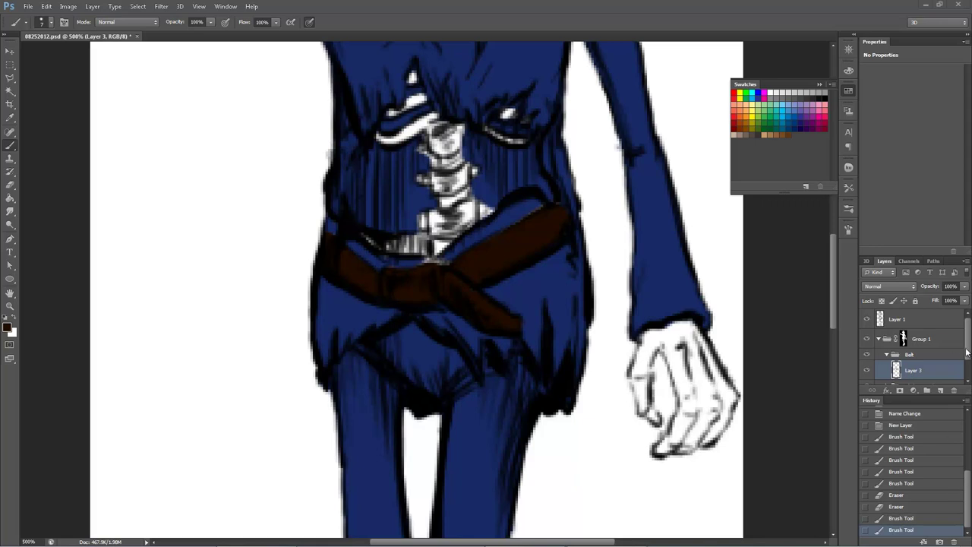
Step: Fill the uncolored gaps along the belt's upper edge with the clothing's dark blue on Layer 2
left_click_drag(970, 354, 969, 375)
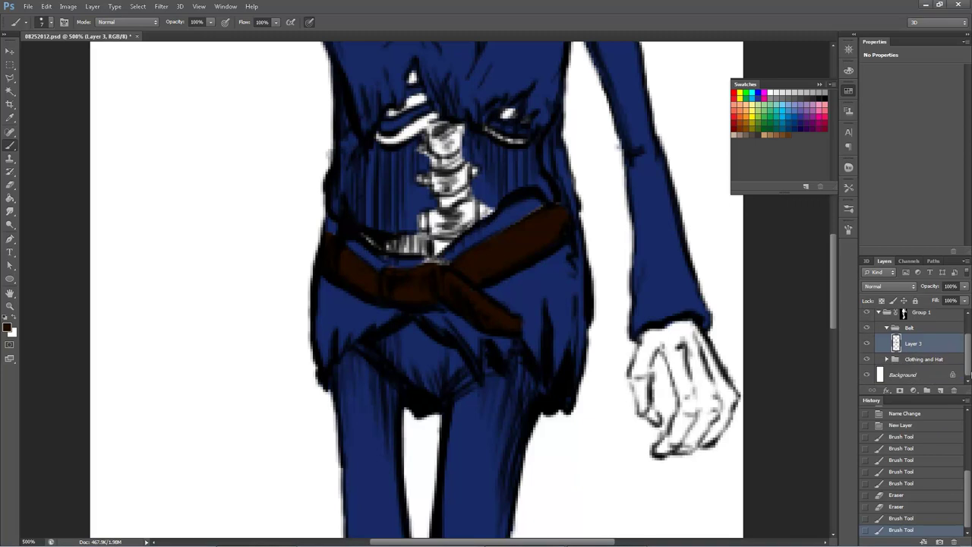
left_click(887, 360)
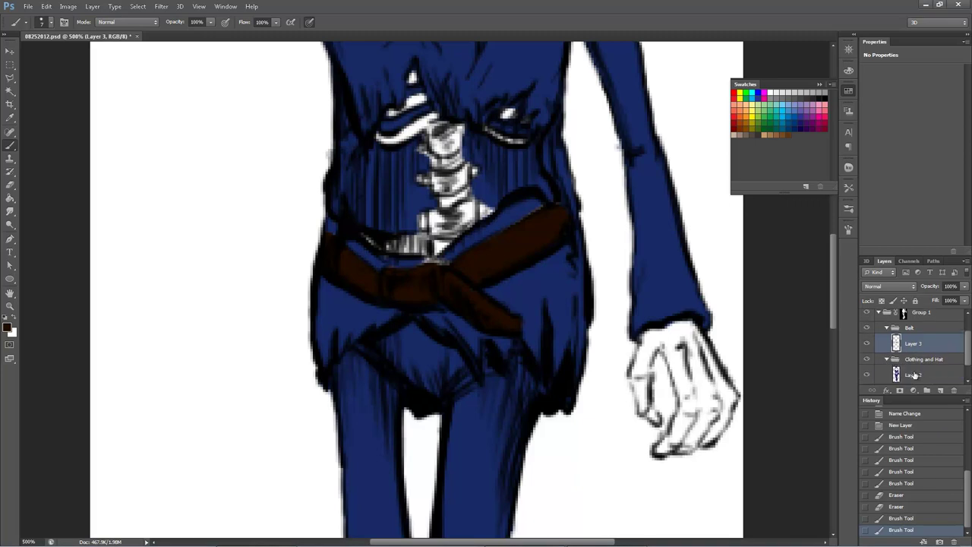
left_click(914, 373)
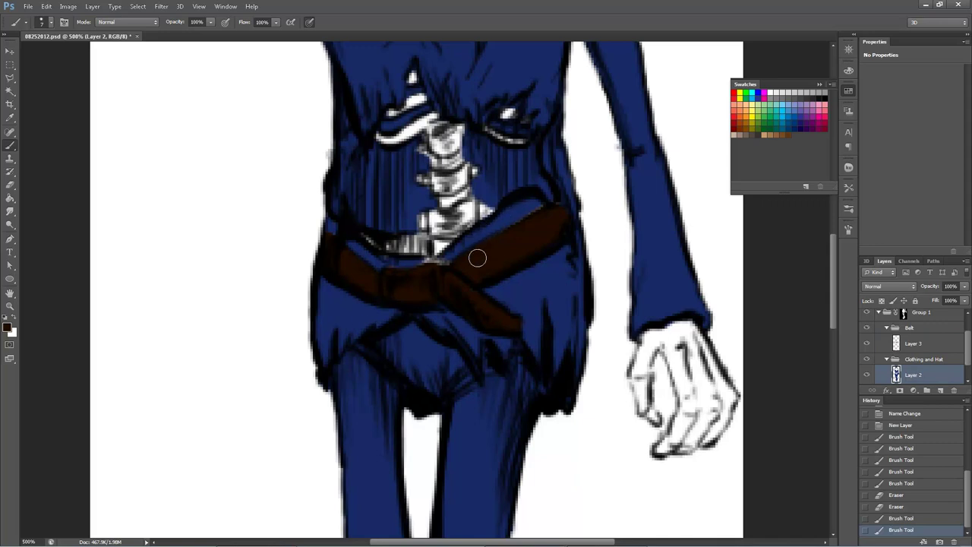
left_click(521, 278, "alt")
key("z")
left_click_drag(533, 240, 532, 260)
key("b")
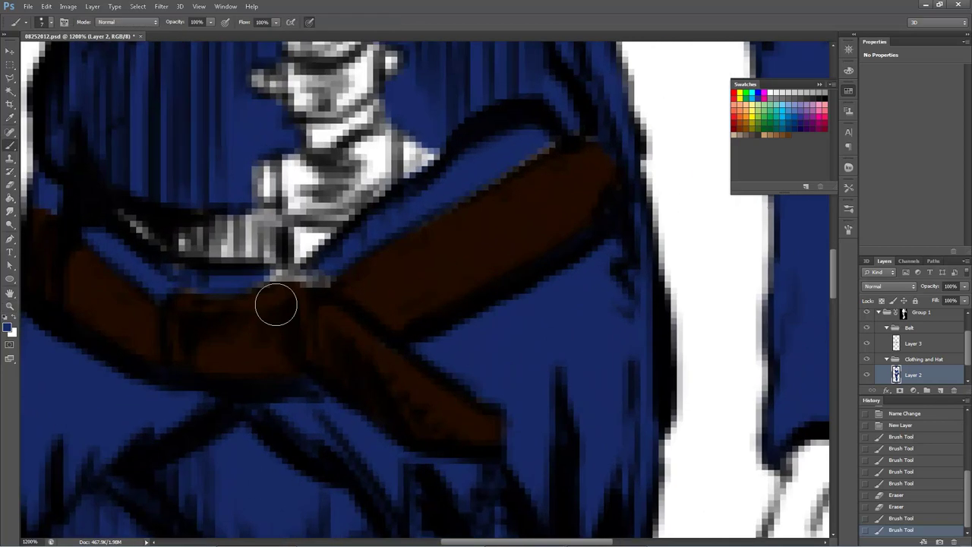
mouse_move(214, 307)
left_mouse_down()
mouse_move(301, 294)
mouse_move(271, 307)
mouse_move(352, 298)
mouse_move(345, 306)
mouse_move(323, 298)
mouse_move(361, 280)
left_mouse_up()
mouse_move(460, 216)
left_mouse_down()
mouse_move(530, 194)
mouse_move(569, 165)
mouse_move(555, 167)
mouse_move(621, 152)
mouse_move(584, 156)
mouse_move(594, 149)
left_mouse_up()
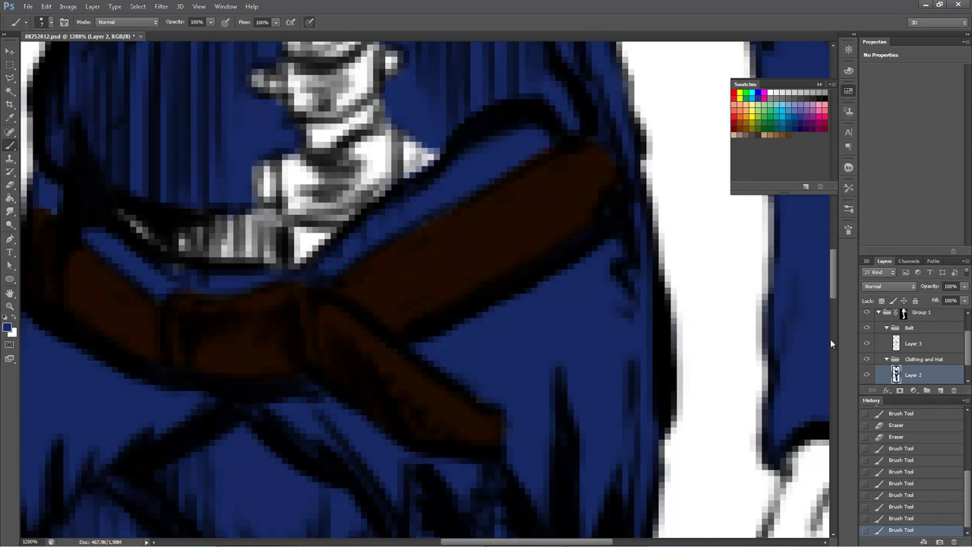
Step: Touch up the belt's diagonal strap and hanging end on Layer 3 with the sampled dark brown
left_click(910, 346)
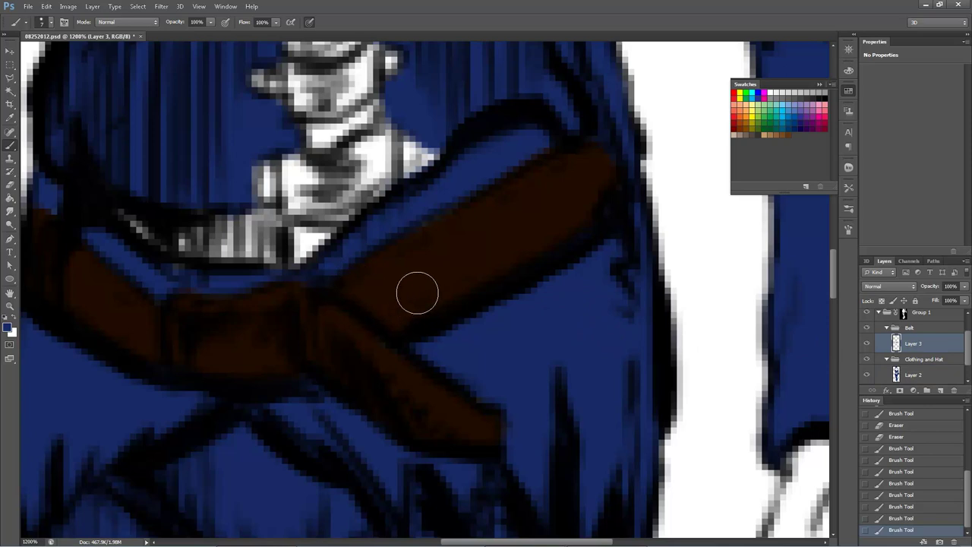
left_click(452, 264, "alt")
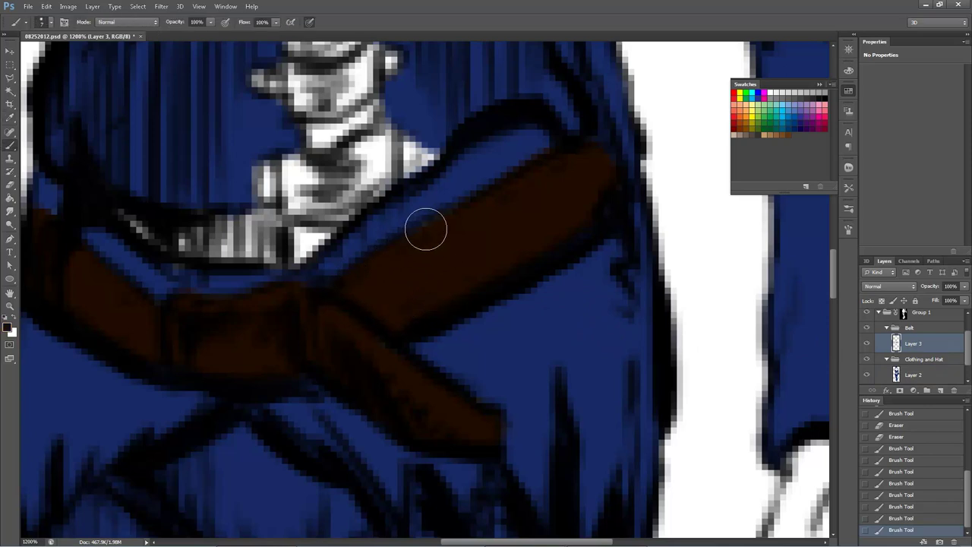
mouse_move(464, 211)
left_mouse_down()
mouse_move(331, 324)
mouse_move(371, 341)
mouse_move(403, 379)
left_mouse_up()
mouse_move(357, 335)
left_mouse_down()
mouse_move(397, 369)
mouse_move(401, 411)
left_mouse_up()
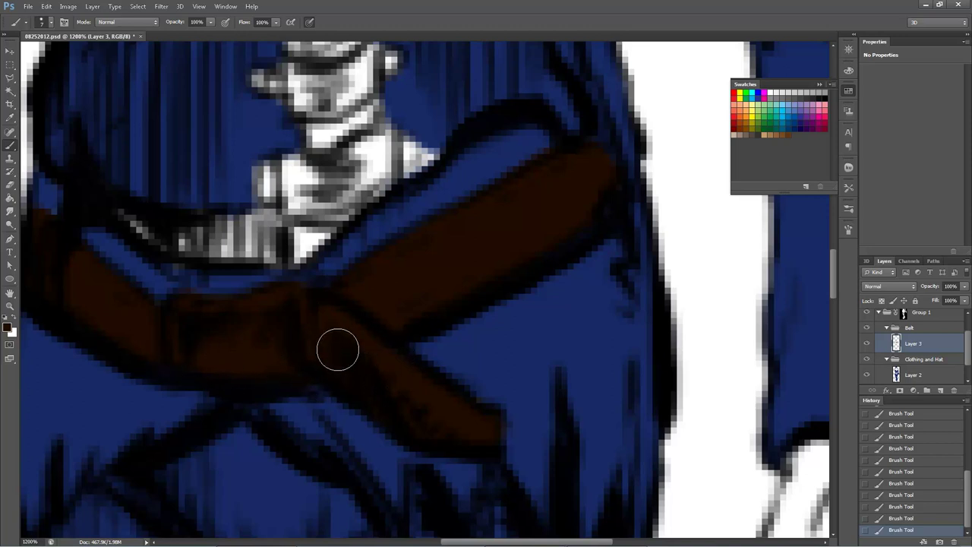
Step: Examine the belt's diagonal strap up close and the surrounding torso for uncolored gaps
key("z")
left_click(337, 372, "alt")
left_click(450, 310)
left_click(466, 299)
key("b")
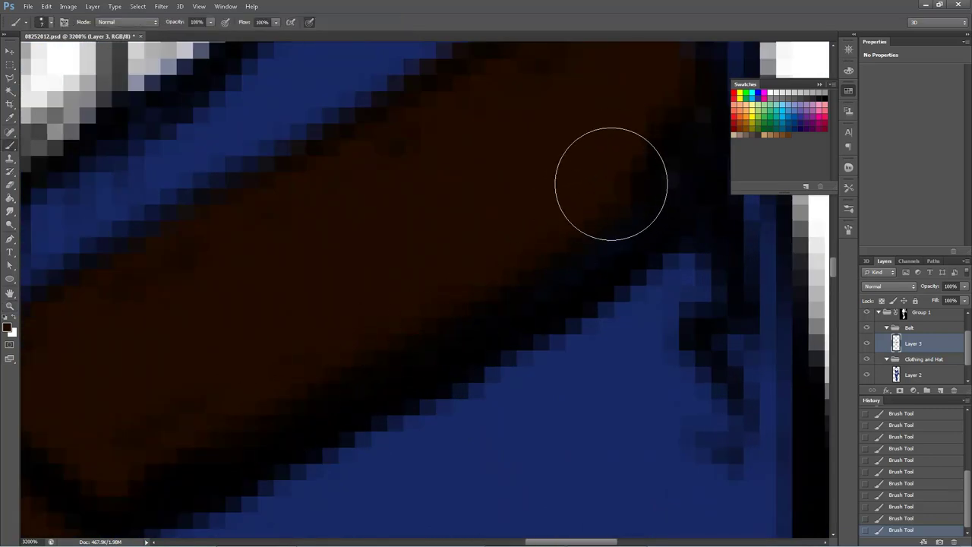
key("z")
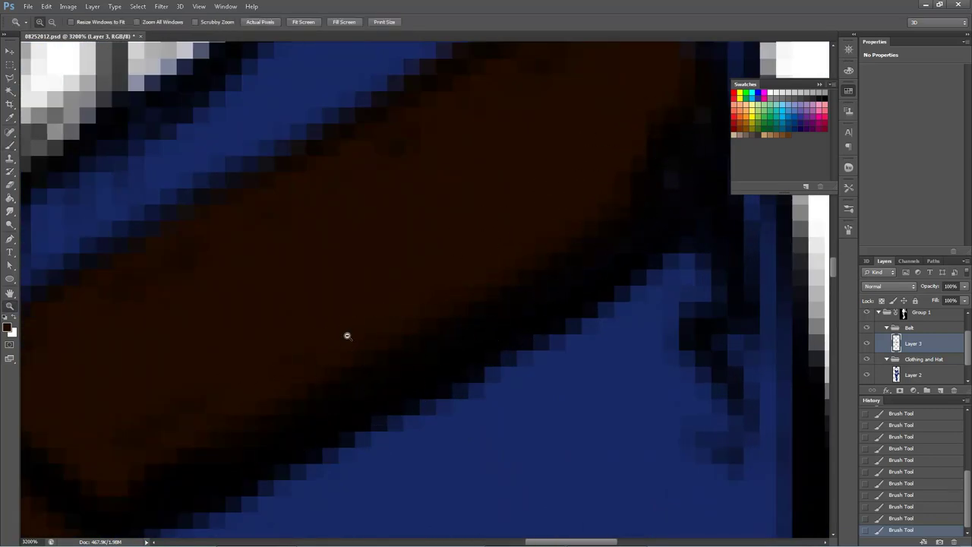
left_click(353, 351, "alt")
left_click(354, 361, "alt")
left_click(352, 368, "alt")
left_click(348, 373, "alt")
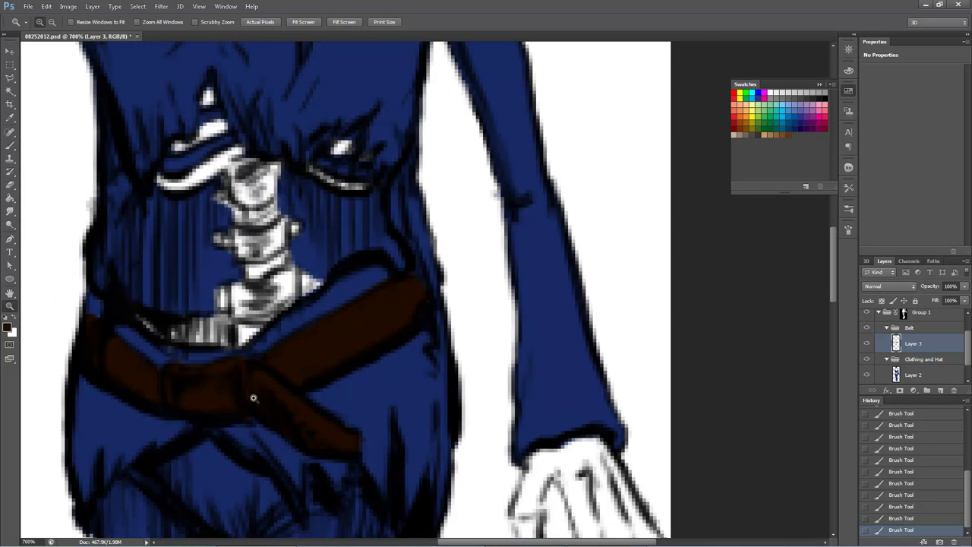
left_click(341, 366, "alt")
left_click(357, 368, "alt")
left_click(380, 367, "alt")
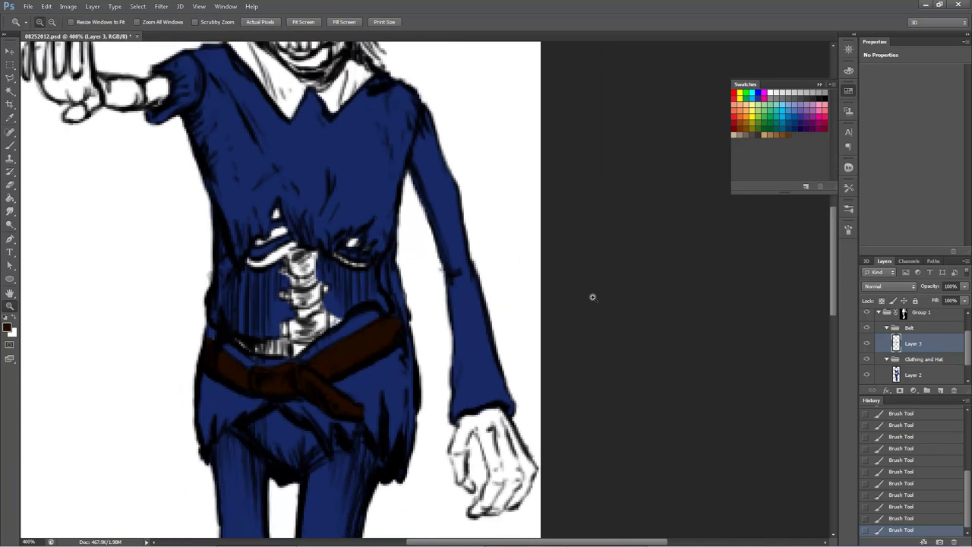
Step: Collapse the Belt and the Clothing and Hat groups in the layer stack
left_click(887, 328)
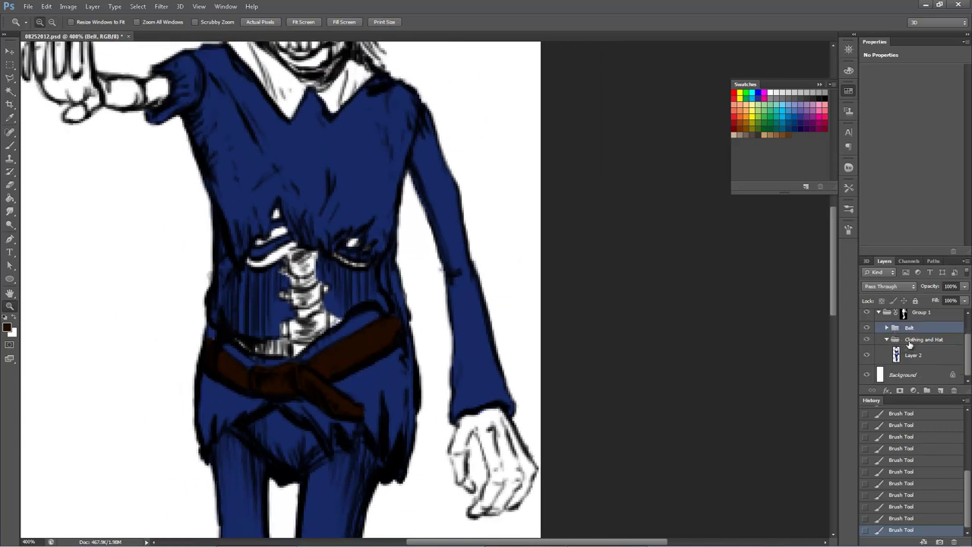
left_click(910, 345)
left_click(886, 340)
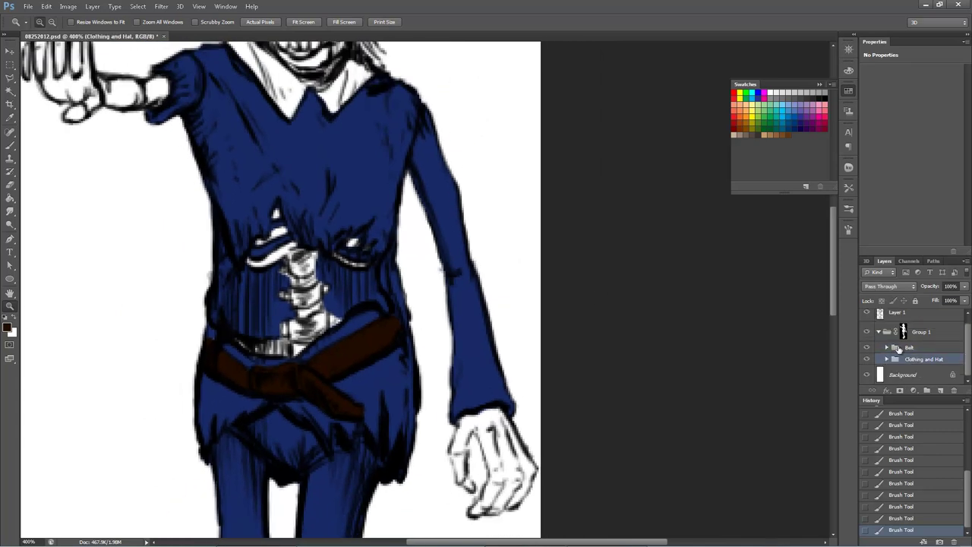
Step: Create a group named "zomobie skin" containing a new empty layer and place it below the Clothing and Hat group
left_click(927, 390)
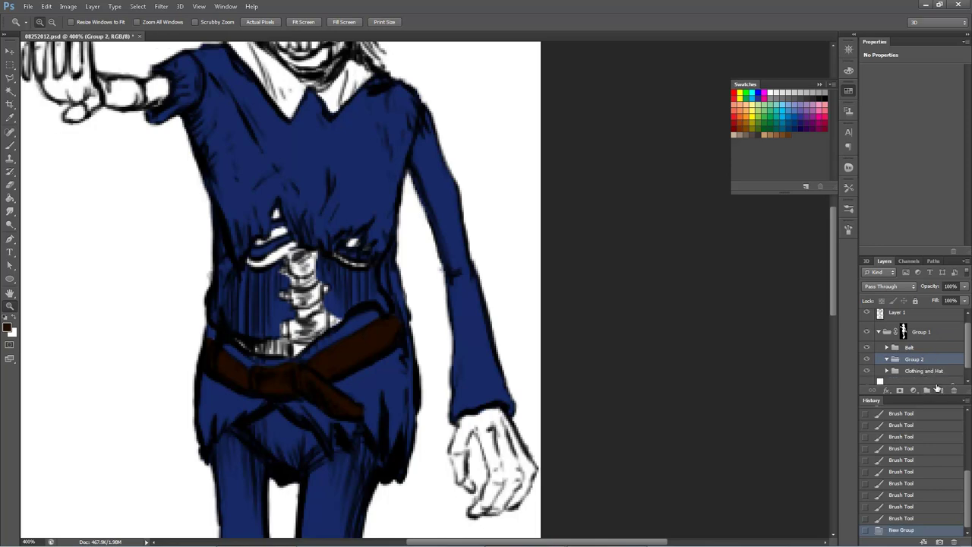
left_click(939, 390)
left_click_drag(968, 351, 968, 368)
left_click_drag(916, 331, 906, 371)
double_click(905, 342)
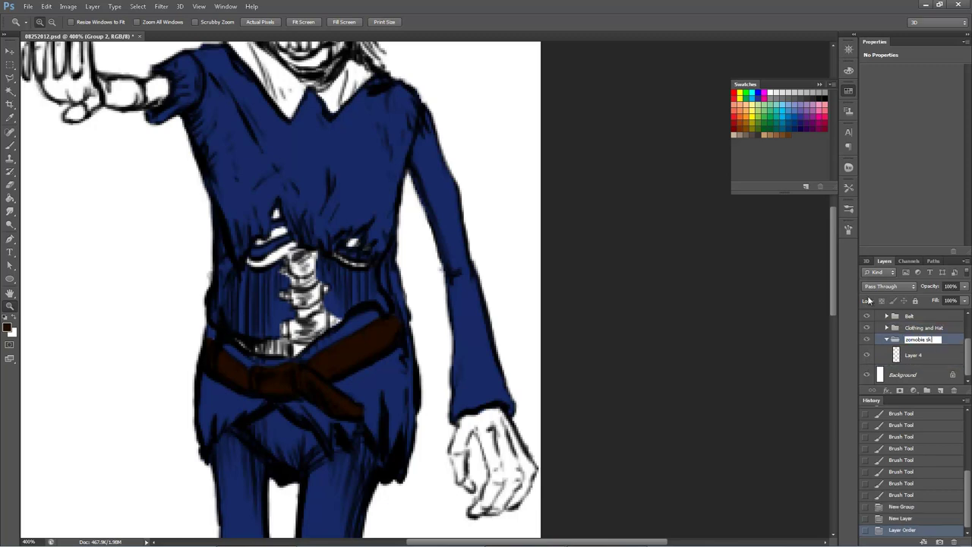
type("zomobie skin")
key("Return")
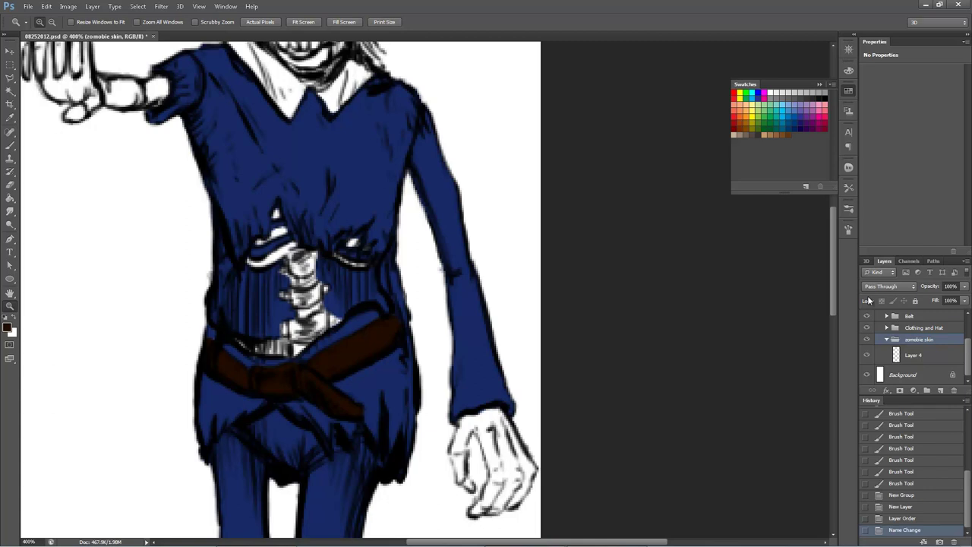
Step: Select Layer 4 and set the foreground color to teal green #186554, shifting the hue from the tunic blue sampled across all layers
left_click(913, 356)
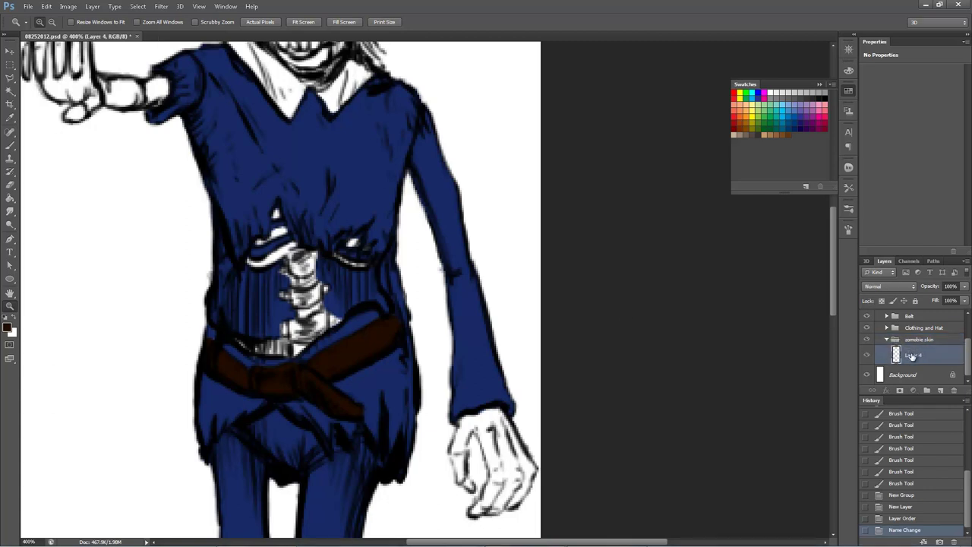
left_click(6, 328)
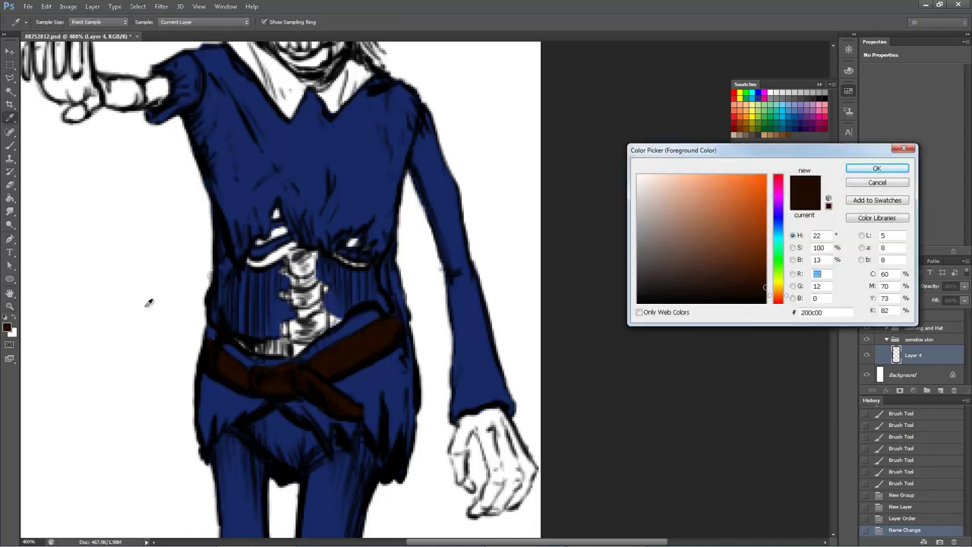
left_click(779, 264)
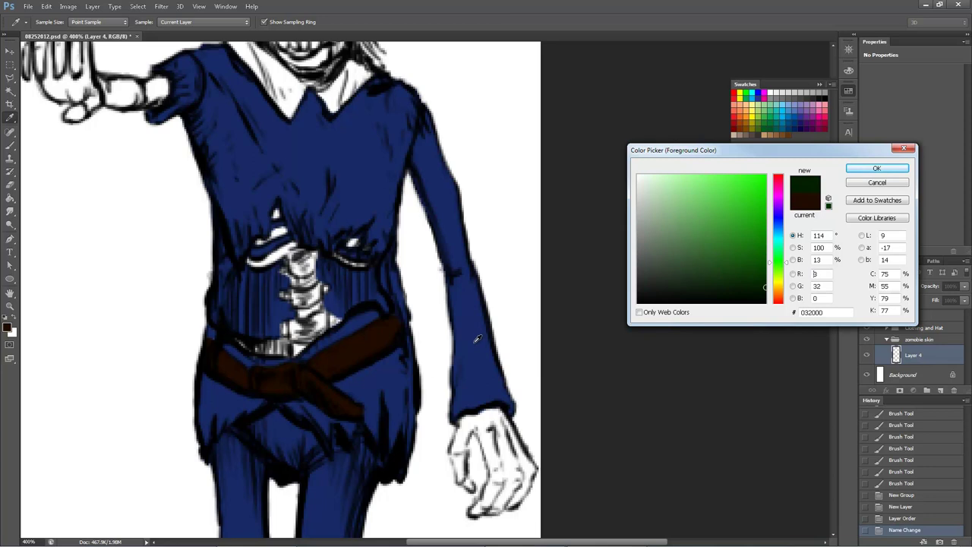
left_click(203, 22)
left_click(195, 48)
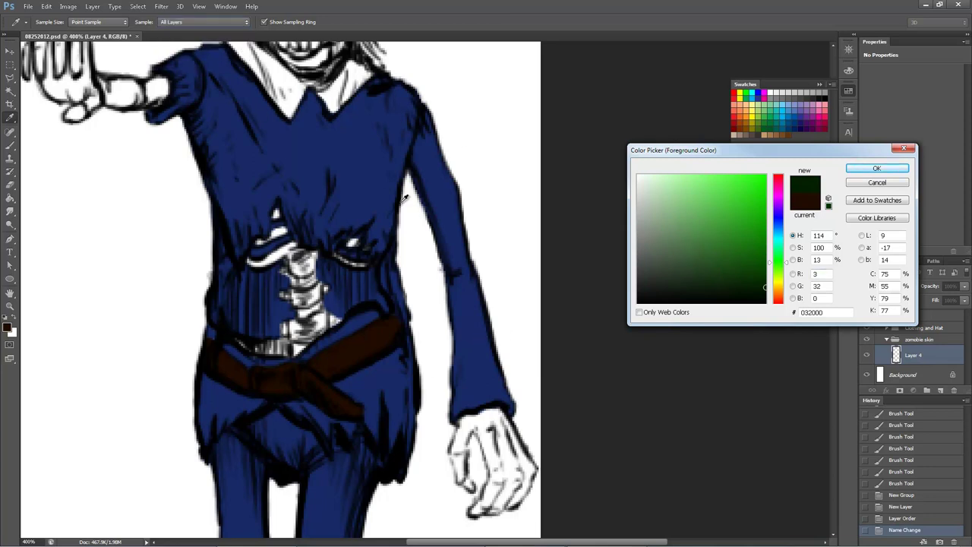
left_click(446, 211)
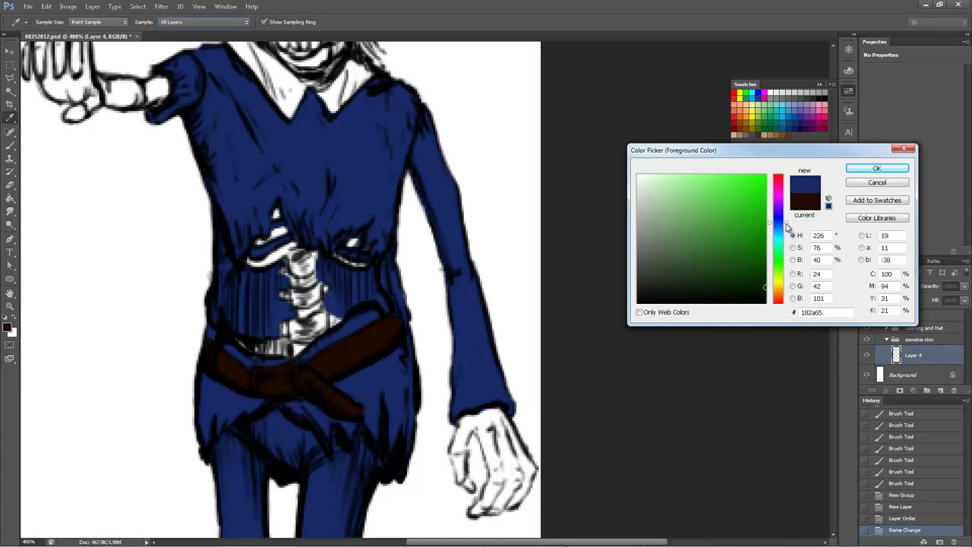
mouse_move(788, 226)
left_mouse_down()
mouse_move(785, 260)
mouse_move(788, 244)
left_mouse_up()
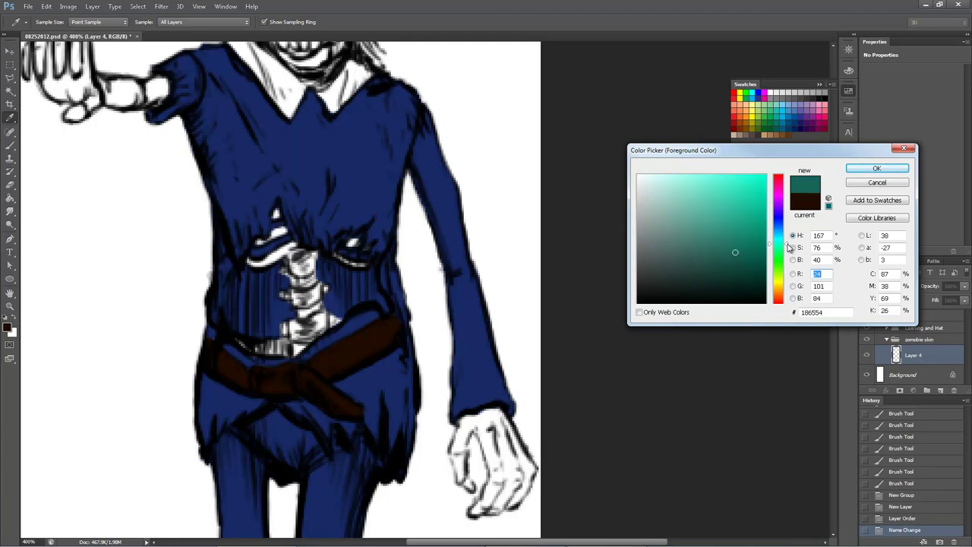
left_click(873, 168)
Step: Paint the zombie's lowered hand and its fingers teal green on Layer 4 with the Brush
key("z")
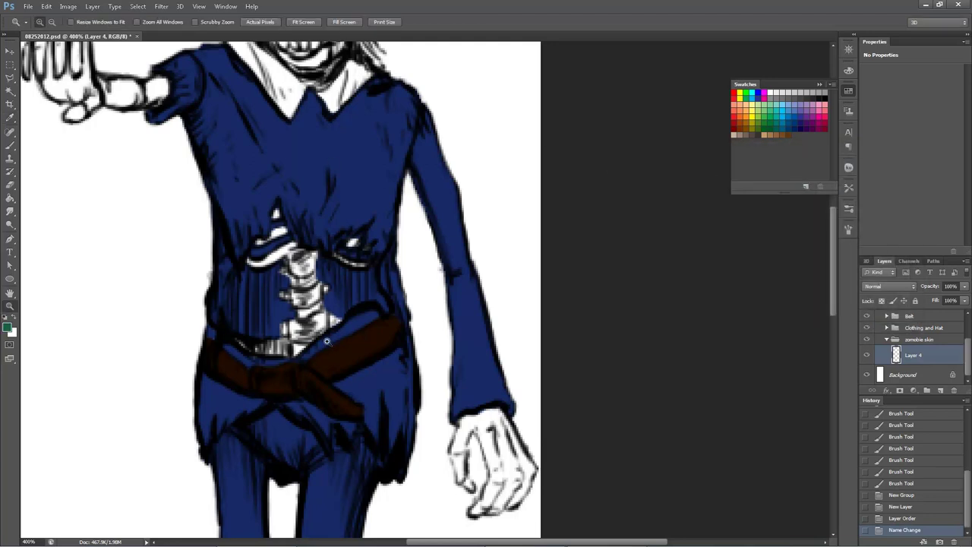
key("b")
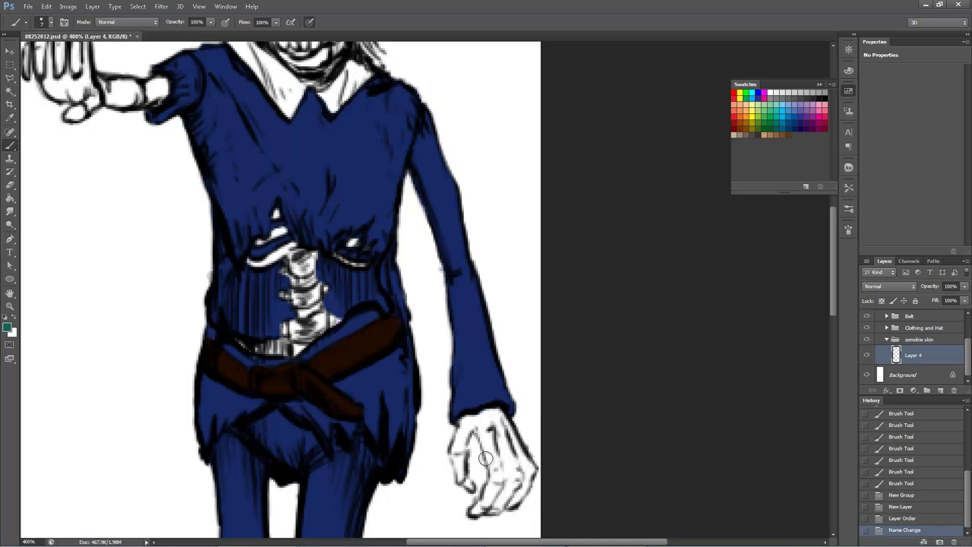
mouse_move(484, 444)
left_mouse_down()
mouse_move(495, 477)
mouse_move(473, 510)
mouse_move(502, 480)
mouse_move(516, 479)
mouse_move(529, 486)
mouse_move(507, 508)
left_mouse_up()
mouse_move(534, 479)
left_mouse_down()
mouse_move(511, 447)
mouse_move(513, 474)
mouse_move(504, 474)
left_mouse_up()
mouse_move(479, 433)
left_mouse_down()
mouse_move(493, 439)
mouse_move(498, 417)
mouse_move(511, 429)
mouse_move(501, 413)
left_mouse_up()
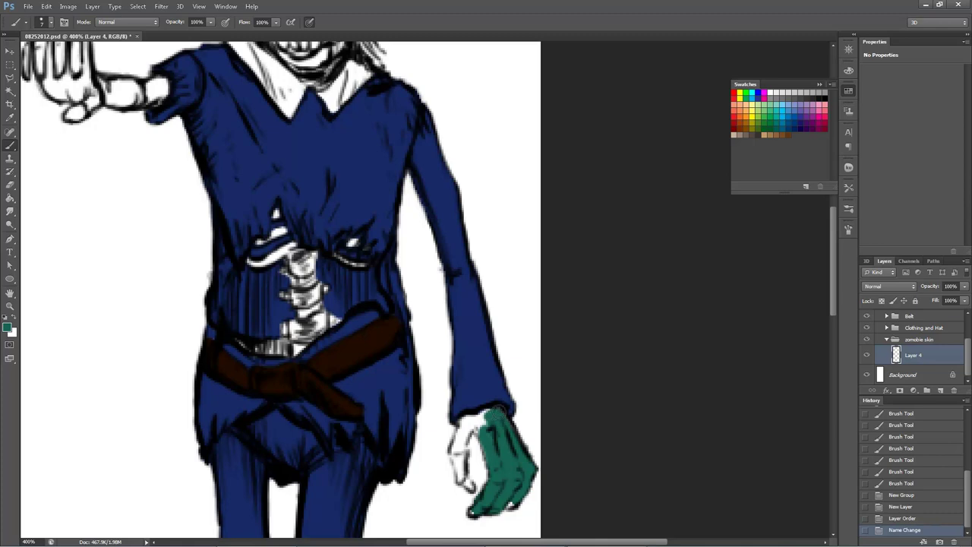
mouse_move(479, 417)
left_mouse_down()
mouse_move(468, 438)
mouse_move(487, 423)
mouse_move(476, 428)
mouse_move(494, 462)
mouse_move(475, 439)
mouse_move(457, 454)
mouse_move(449, 450)
mouse_move(463, 478)
left_mouse_up()
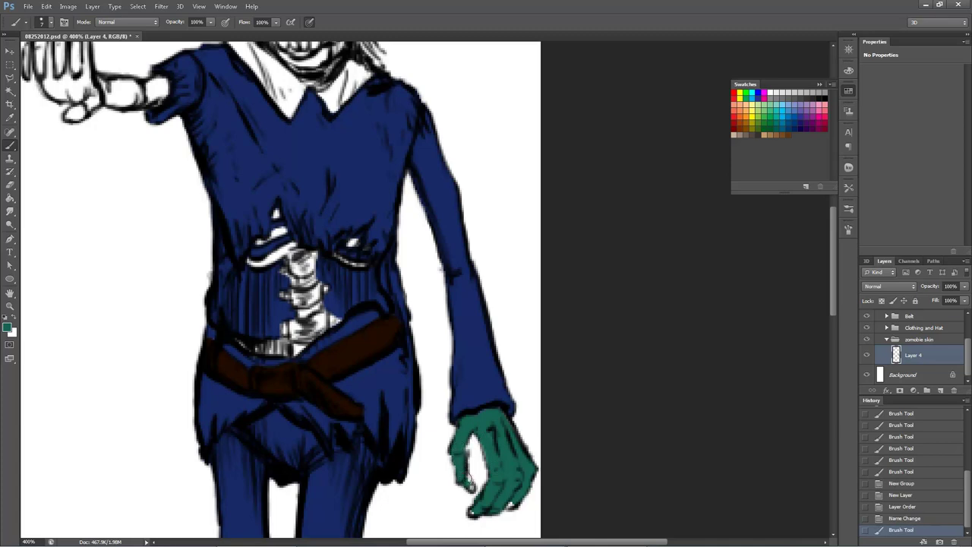
left_click_drag(456, 464, 445, 474)
Step: Paint the raised hand and its forearm up to the torn sleeve teal green
key("h")
left_click_drag(88, 182, 233, 285)
key("b")
mouse_move(168, 145)
left_mouse_down()
mouse_move(159, 174)
mouse_move(177, 121)
mouse_move(185, 123)
mouse_move(178, 182)
mouse_move(224, 205)
mouse_move(207, 230)
left_mouse_up()
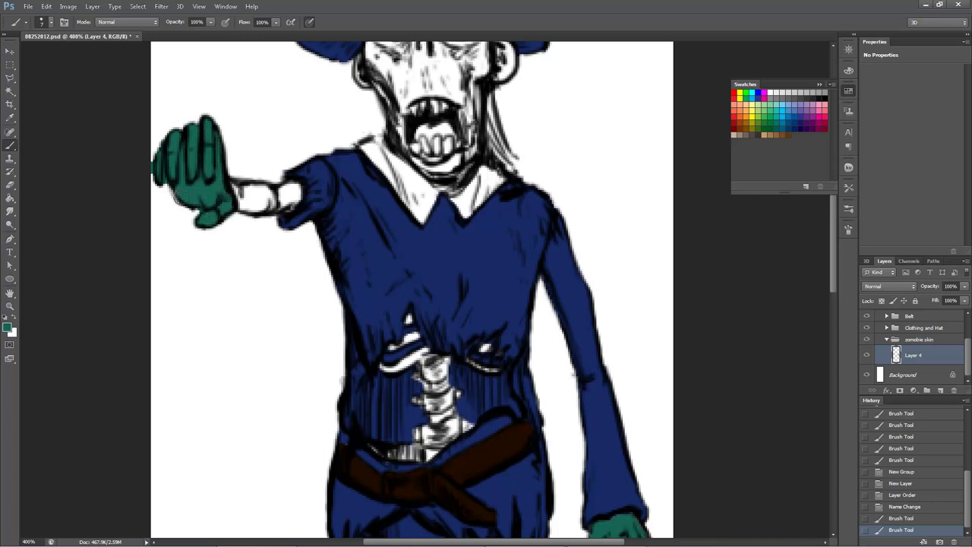
mouse_move(173, 189)
left_mouse_down()
mouse_move(234, 190)
mouse_move(266, 205)
mouse_move(290, 196)
mouse_move(292, 207)
mouse_move(297, 191)
mouse_move(285, 208)
mouse_move(290, 187)
mouse_move(276, 212)
left_mouse_up()
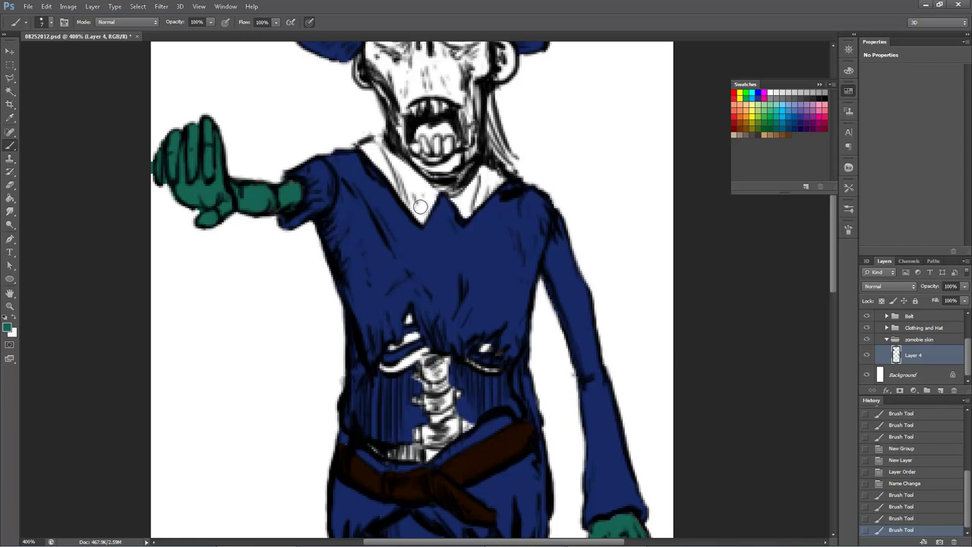
Step: Paint both ears, the jawline and the outer sides of the face teal green
key("space")
mouse_move(449, 213)
left_mouse_down()
mouse_move(415, 373)
mouse_move(401, 384)
left_mouse_up()
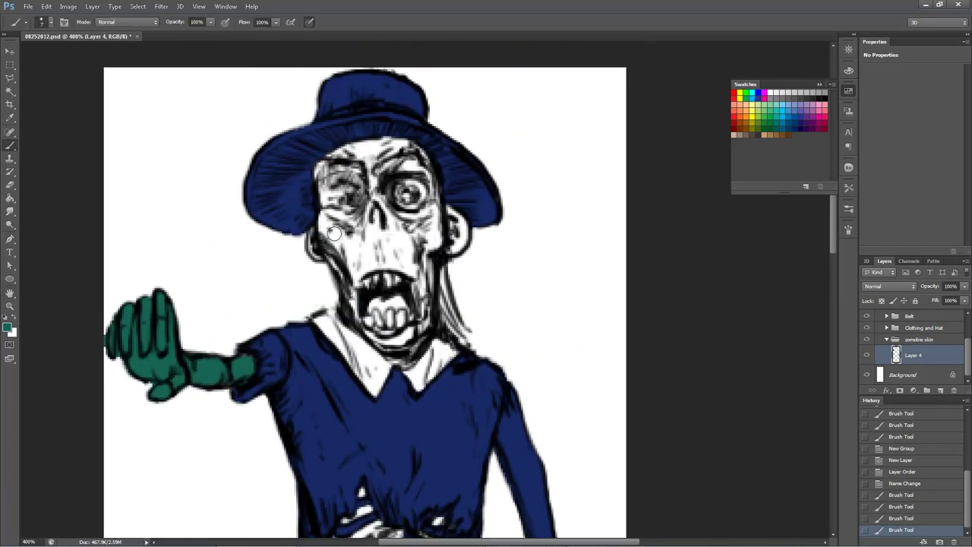
mouse_move(331, 240)
left_mouse_down()
mouse_move(324, 214)
mouse_move(327, 245)
left_mouse_up()
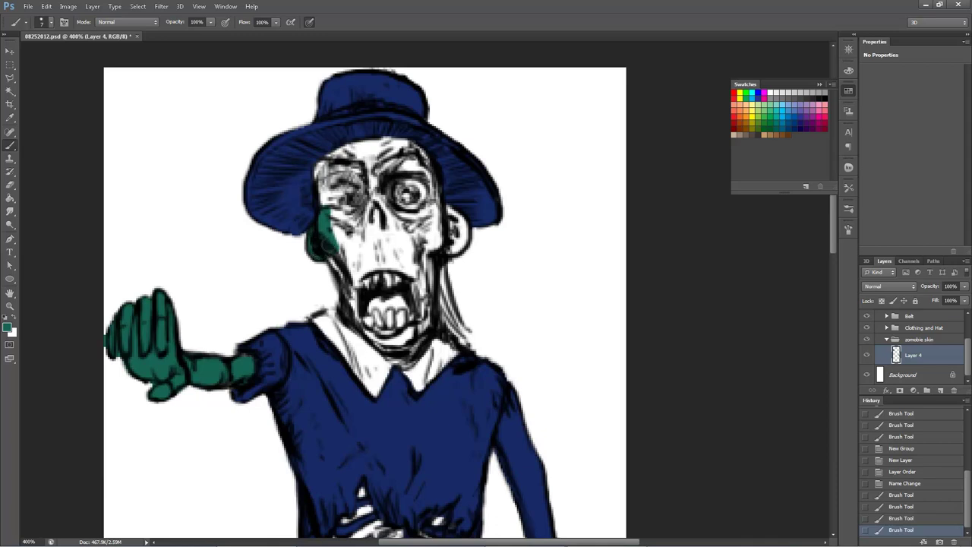
mouse_move(328, 248)
left_mouse_down()
mouse_move(357, 279)
mouse_move(348, 298)
mouse_move(341, 282)
mouse_move(402, 363)
mouse_move(419, 338)
mouse_move(430, 268)
mouse_move(429, 293)
left_mouse_up()
mouse_move(455, 247)
left_mouse_down()
mouse_move(463, 227)
mouse_move(425, 189)
mouse_move(436, 211)
left_mouse_up()
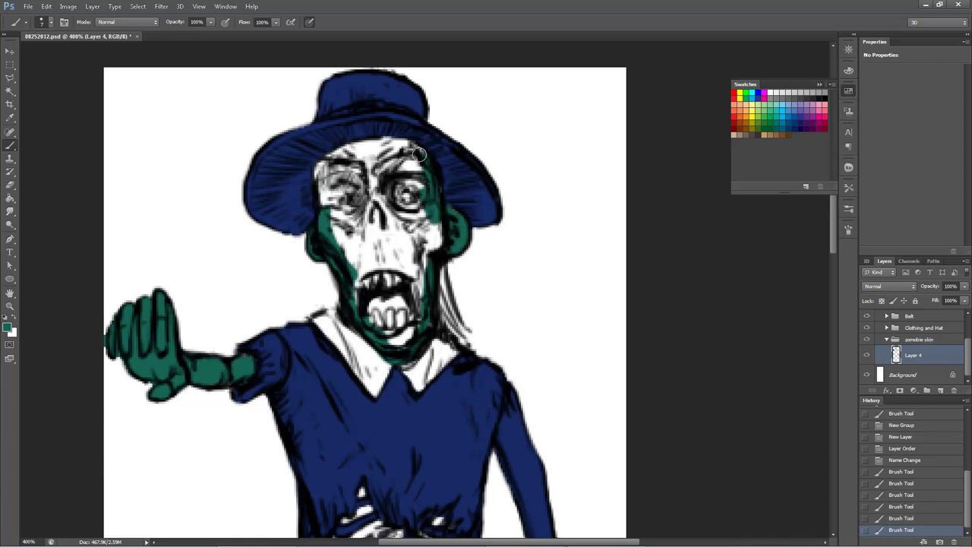
Step: Fill the forehead, cheeks, nose and shut eye with teal green, leaving the open eye and mouth uncolored
mouse_move(401, 150)
left_mouse_down()
mouse_move(428, 166)
mouse_move(394, 145)
mouse_move(372, 240)
mouse_move(330, 201)
mouse_move(349, 161)
mouse_move(330, 162)
mouse_move(350, 148)
mouse_move(331, 160)
mouse_move(356, 145)
mouse_move(345, 149)
mouse_move(408, 146)
mouse_move(376, 143)
mouse_move(389, 143)
mouse_move(325, 167)
left_mouse_up()
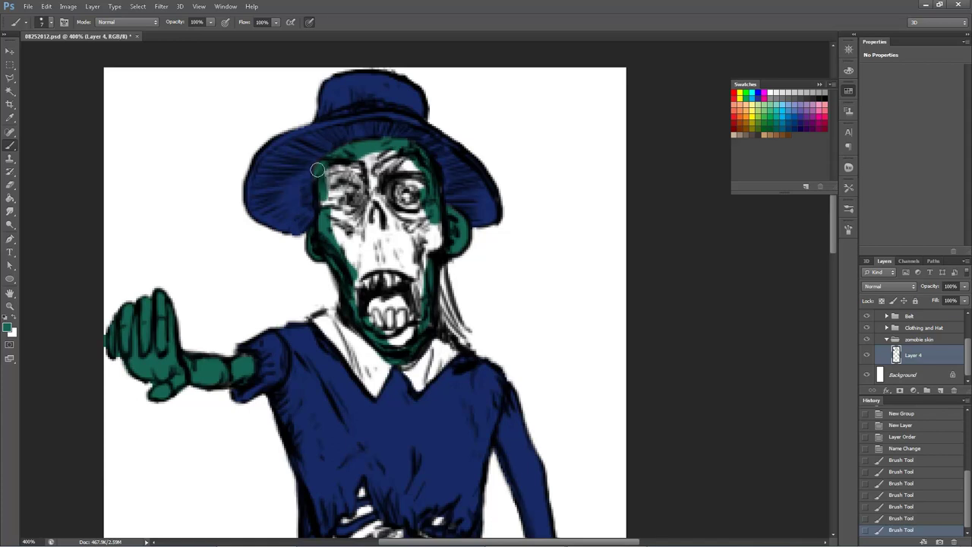
mouse_move(325, 207)
left_mouse_down()
mouse_move(335, 176)
mouse_move(327, 176)
left_mouse_up()
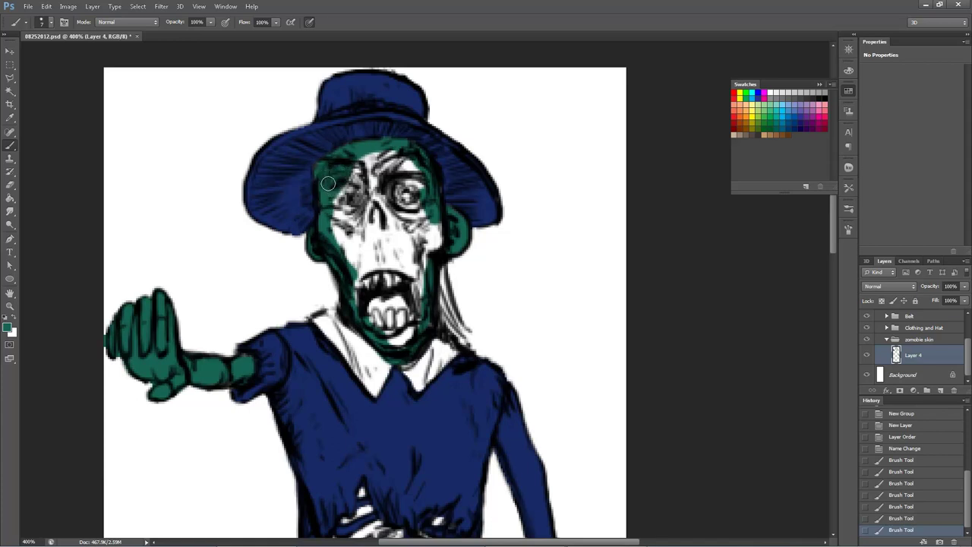
mouse_move(328, 215)
left_mouse_down()
mouse_move(358, 164)
mouse_move(367, 181)
mouse_move(351, 218)
mouse_move(371, 201)
mouse_move(376, 213)
mouse_move(352, 219)
mouse_move(349, 235)
mouse_move(333, 236)
mouse_move(335, 217)
mouse_move(369, 250)
mouse_move(351, 284)
mouse_move(414, 271)
left_mouse_up()
mouse_move(422, 310)
left_mouse_down()
mouse_move(422, 257)
mouse_move(384, 244)
mouse_move(432, 228)
mouse_move(407, 248)
mouse_move(375, 232)
mouse_move(400, 220)
mouse_move(376, 208)
mouse_move(430, 215)
mouse_move(408, 214)
mouse_move(415, 238)
left_mouse_up()
mouse_move(388, 162)
left_mouse_down()
mouse_move(414, 167)
mouse_move(376, 169)
mouse_move(388, 150)
left_mouse_up()
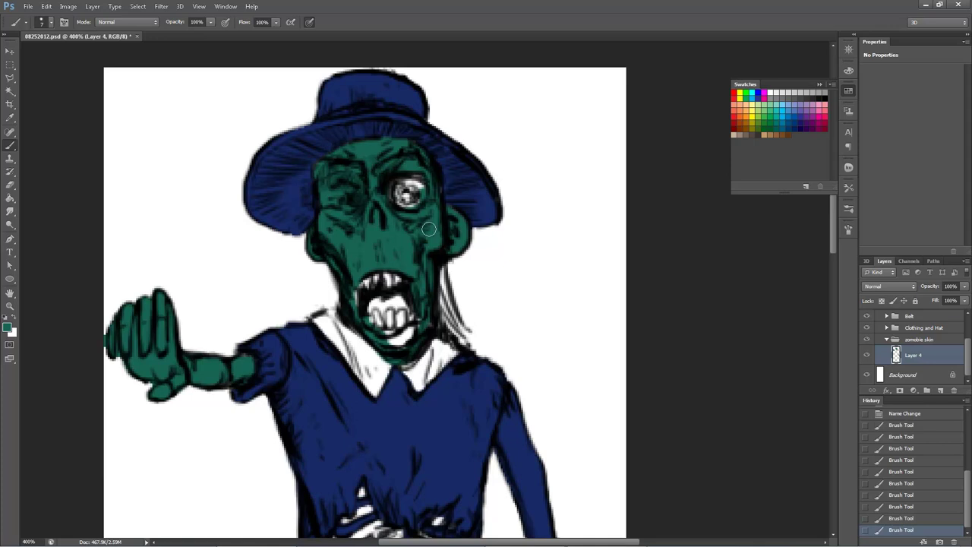
Step: Erase the green overspill from the lower teeth and lip inside the open mouth
key("z")
left_click(421, 215)
left_click(422, 221)
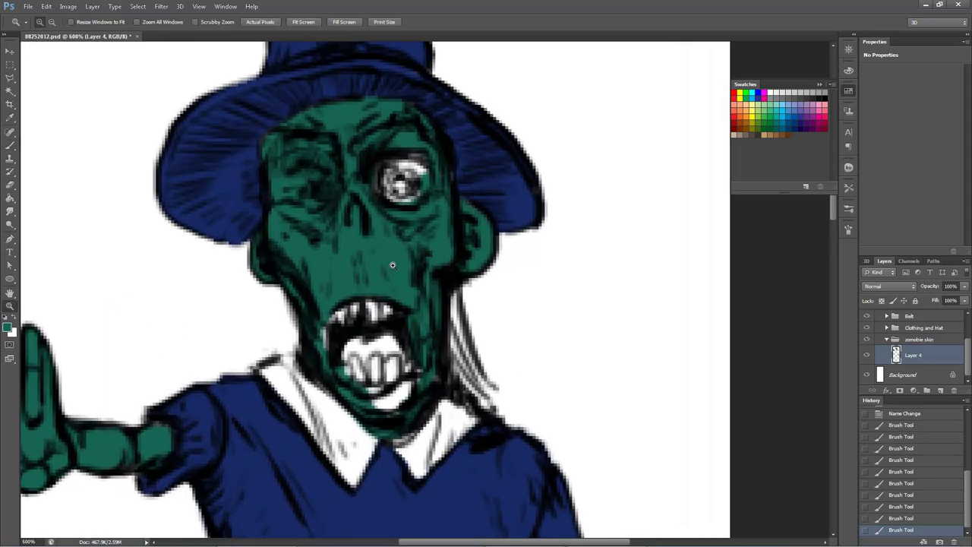
key("b")
key("e")
mouse_move(343, 378)
left_mouse_down()
mouse_move(392, 403)
mouse_move(422, 372)
mouse_move(418, 380)
left_mouse_up()
Step: Clean up the green edges around the open eye, mouth corners, jaw and chin with small Brush and Eraser strokes
key("b")
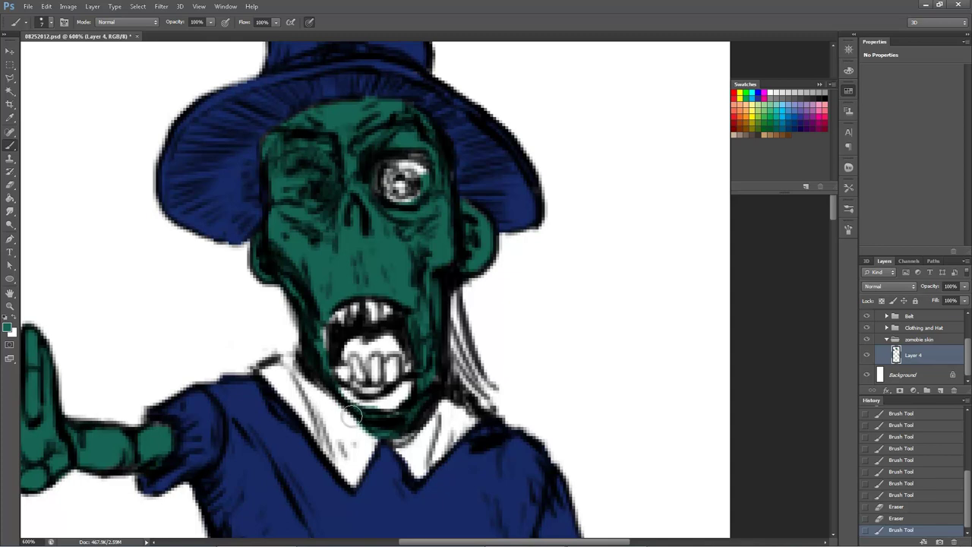
mouse_move(331, 322)
left_mouse_down()
mouse_move(331, 369)
mouse_move(335, 338)
left_mouse_up()
mouse_move(392, 199)
left_mouse_down()
mouse_move(389, 180)
mouse_move(387, 216)
mouse_move(414, 174)
mouse_move(395, 183)
mouse_move(398, 192)
left_mouse_up()
key("e")
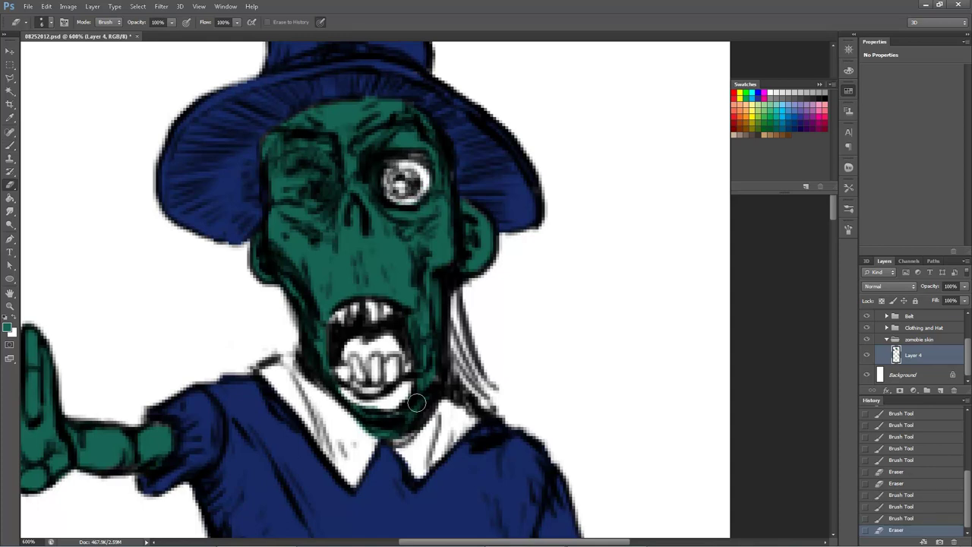
key("b")
left_click_drag(324, 330, 339, 387)
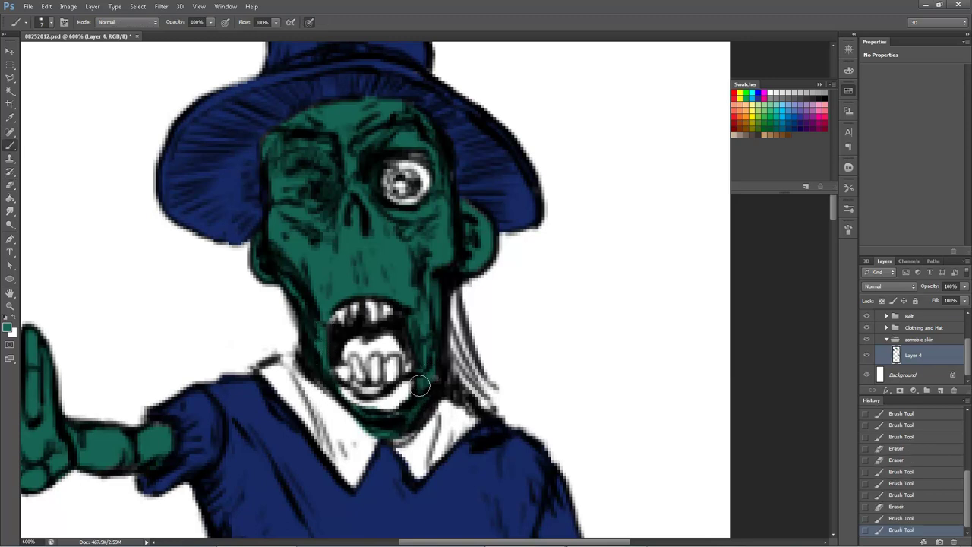
left_click_drag(433, 386, 436, 381)
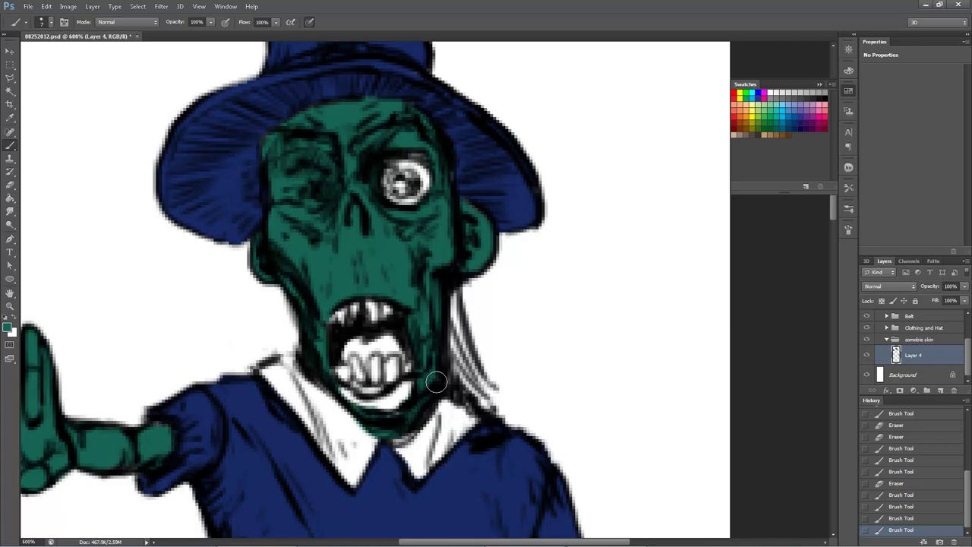
left_click_drag(387, 422, 391, 423)
left_click(392, 422)
Step: Erase the green overspill on the white collar below the chin
key("e")
mouse_move(329, 414)
left_mouse_down()
mouse_move(375, 445)
mouse_move(368, 440)
left_mouse_up()
left_click(361, 429)
left_click(359, 428)
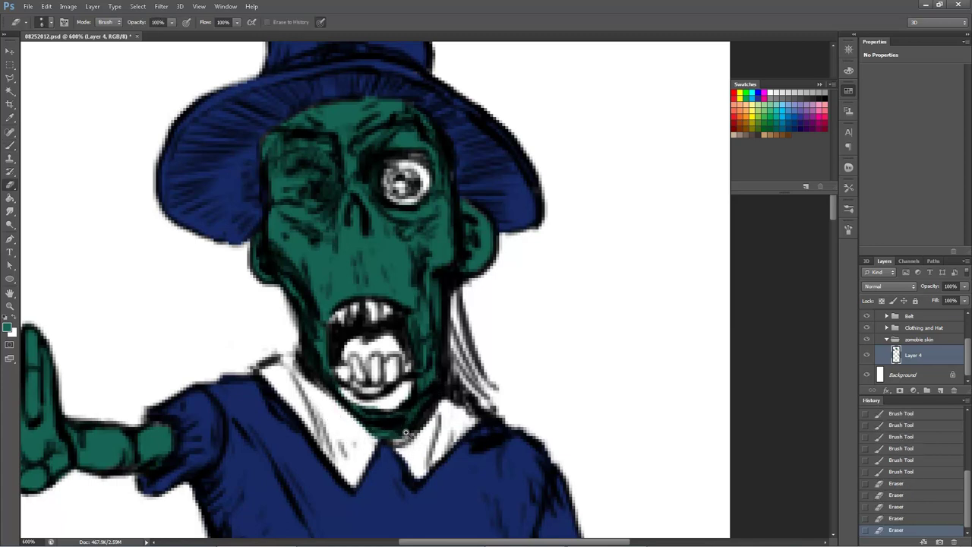
Step: Paint the zombie's front foot and its toes teal green below the trouser hem
key("z")
left_click(410, 425, "alt")
left_click(410, 425, "alt")
left_click(420, 422, "alt")
left_click(420, 423, "alt")
key("h")
left_click_drag(416, 437, 374, 258)
left_click_drag(397, 516, 344, 268)
key("z")
left_click(310, 397)
left_click(309, 398)
key("b")
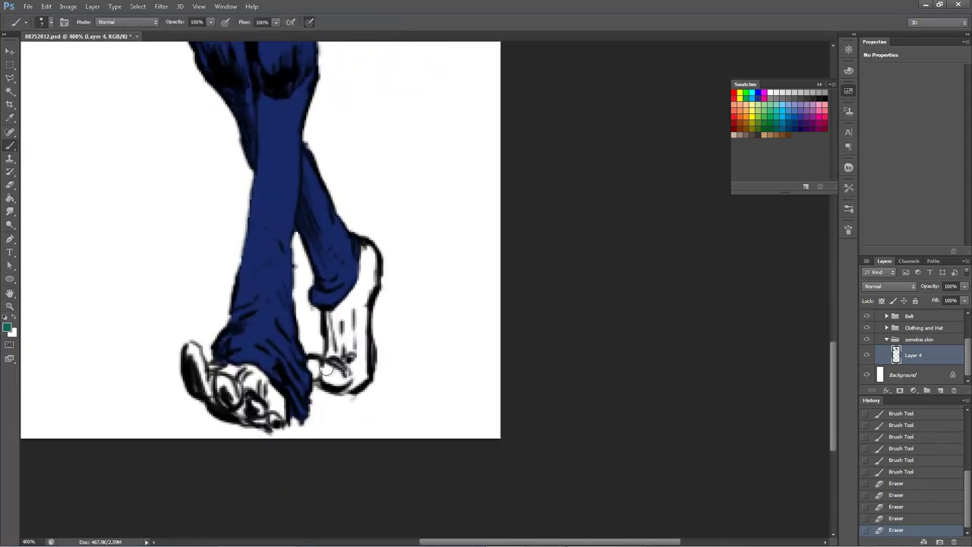
mouse_move(186, 351)
left_mouse_down()
mouse_move(190, 372)
mouse_move(191, 348)
mouse_move(207, 392)
mouse_move(192, 347)
mouse_move(221, 395)
mouse_move(205, 395)
mouse_move(227, 407)
mouse_move(222, 399)
mouse_move(242, 388)
mouse_move(269, 416)
mouse_move(277, 402)
mouse_move(280, 415)
mouse_move(264, 382)
mouse_move(247, 368)
mouse_move(218, 371)
left_mouse_up()
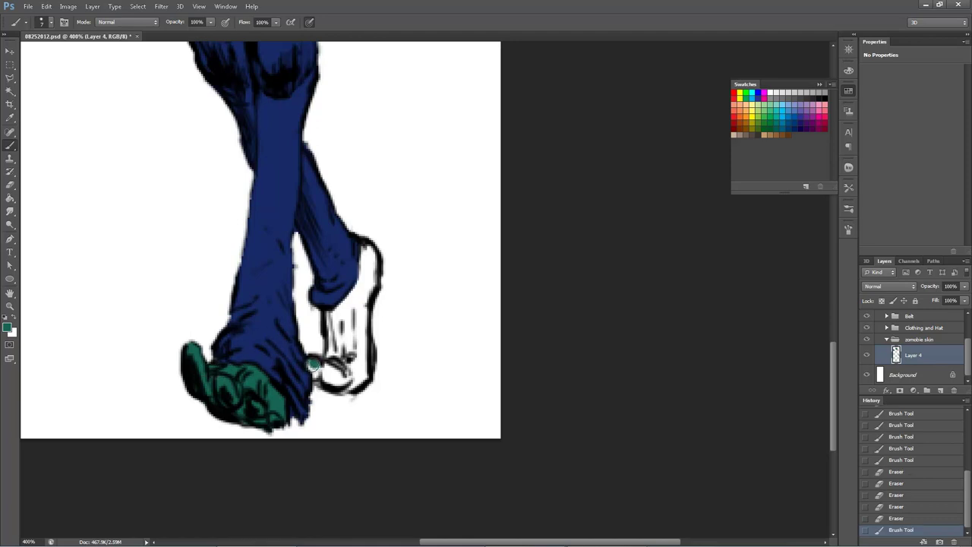
Step: Paint the zombie's back foot teal green from the toes up to the heel and trouser hem
mouse_move(334, 371)
left_mouse_down()
mouse_move(358, 372)
mouse_move(358, 332)
mouse_move(366, 366)
mouse_move(364, 248)
left_mouse_up()
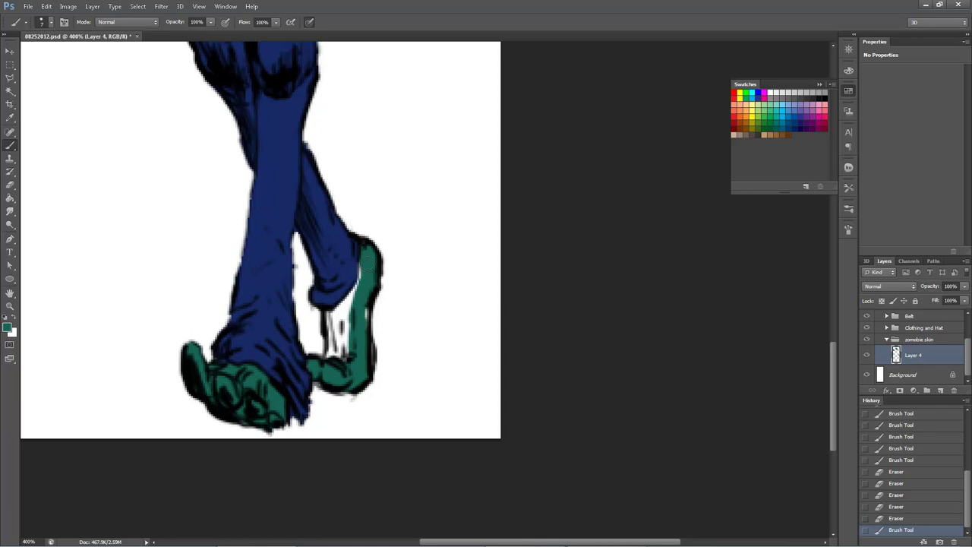
mouse_move(351, 297)
left_mouse_down()
mouse_move(334, 350)
mouse_move(346, 351)
mouse_move(346, 363)
left_mouse_up()
Step: Paint white on Group 1's layer mask to reveal the missing green at the fingertips and wrist of the lowered hand
key("z")
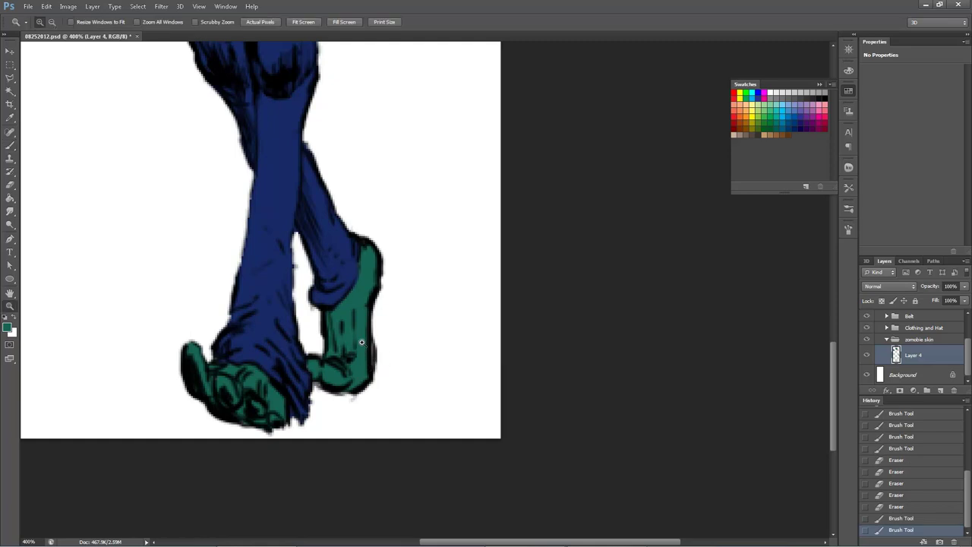
left_click(373, 354, "alt")
left_click(373, 351, "alt")
left_click(375, 338, "alt")
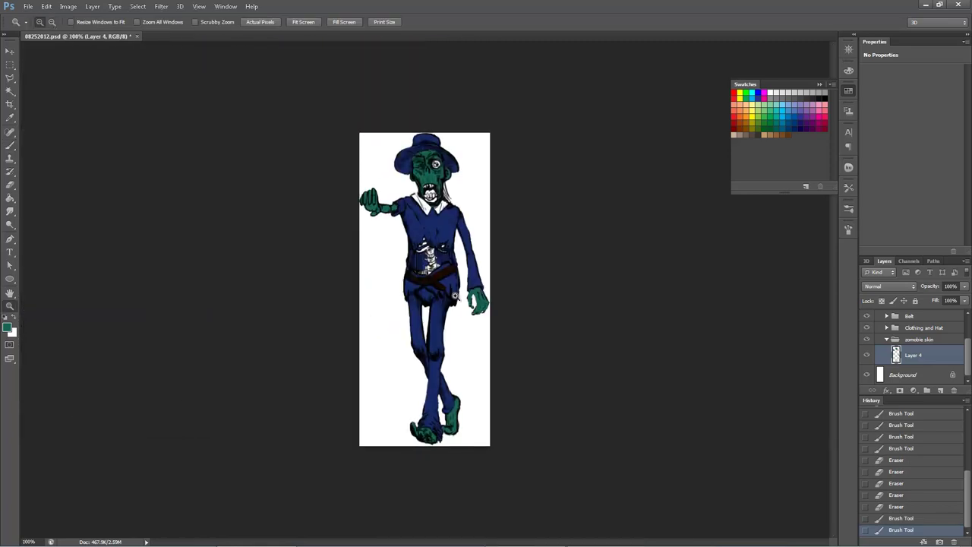
left_click(474, 307)
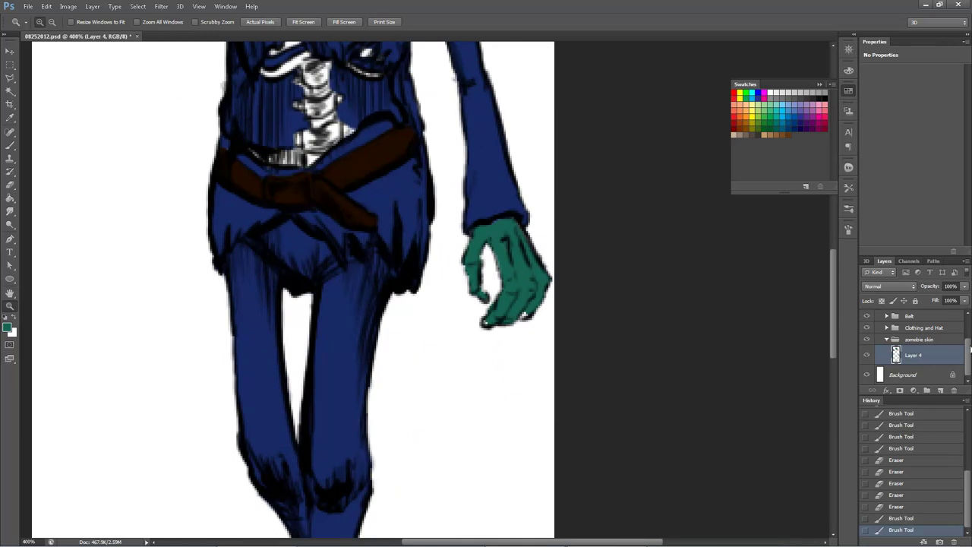
scroll(968, 326, "up", 2)
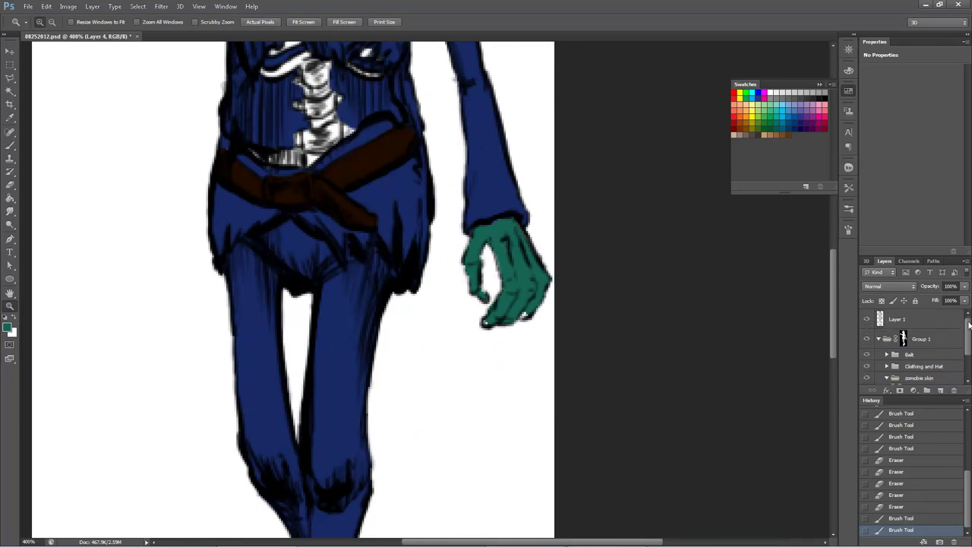
left_click(908, 341)
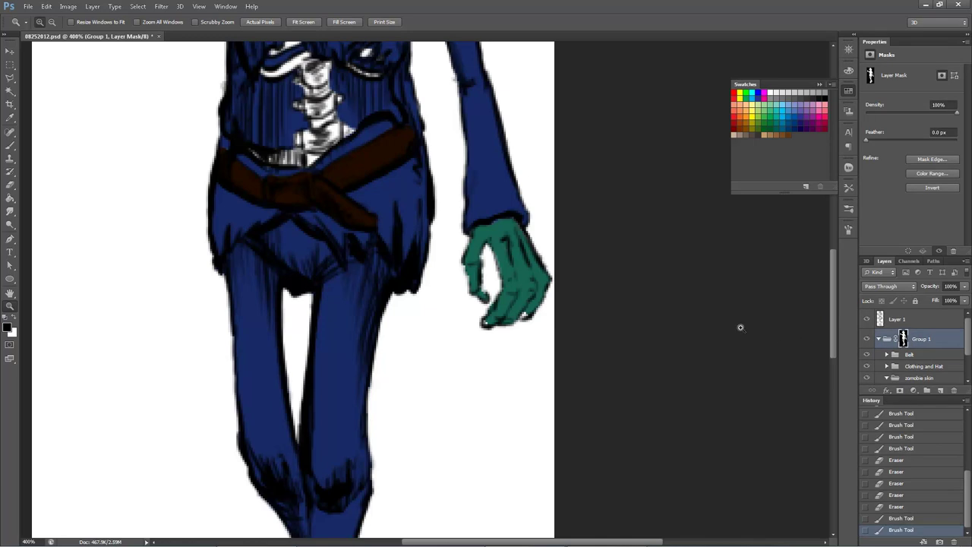
left_click(526, 299)
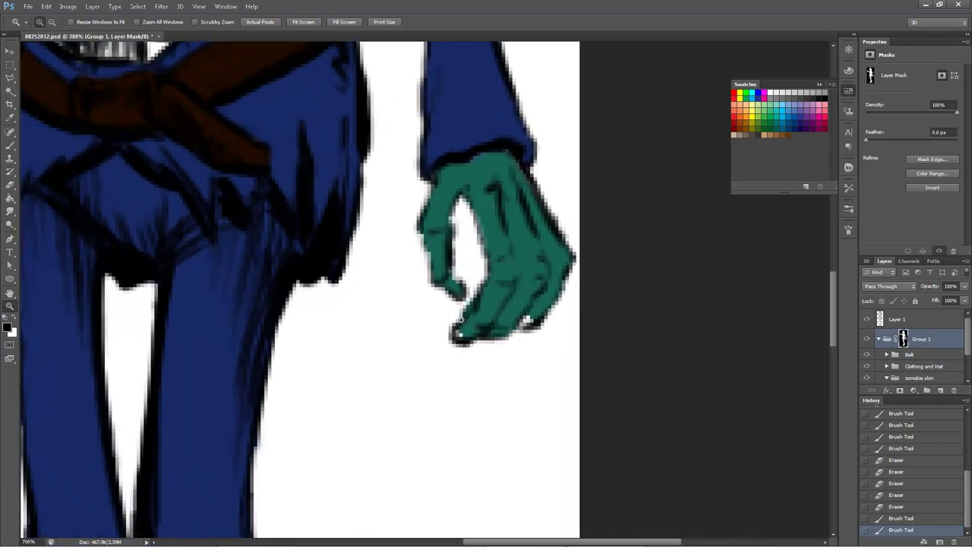
key("b")
key("x")
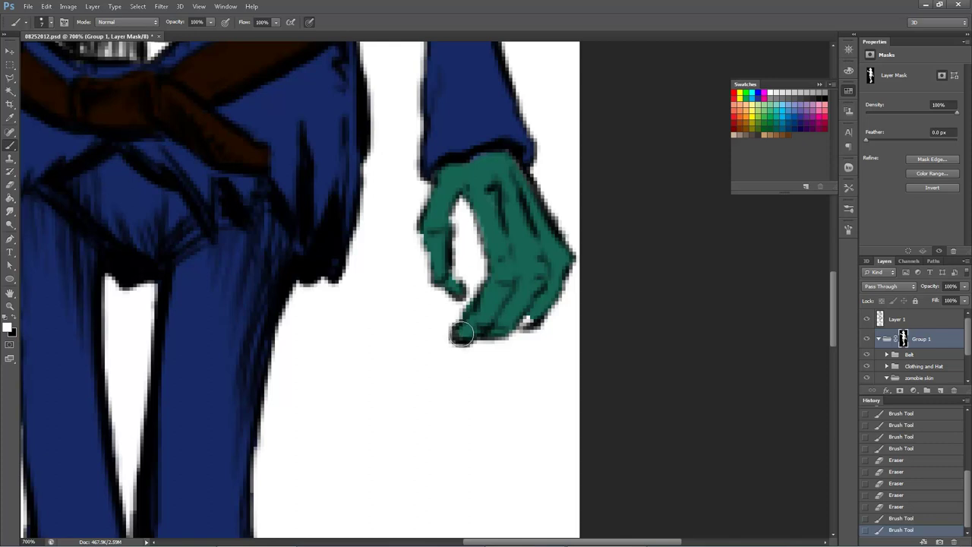
left_click_drag(461, 334, 463, 332)
mouse_move(528, 315)
left_mouse_down()
mouse_move(537, 315)
mouse_move(515, 320)
left_mouse_up()
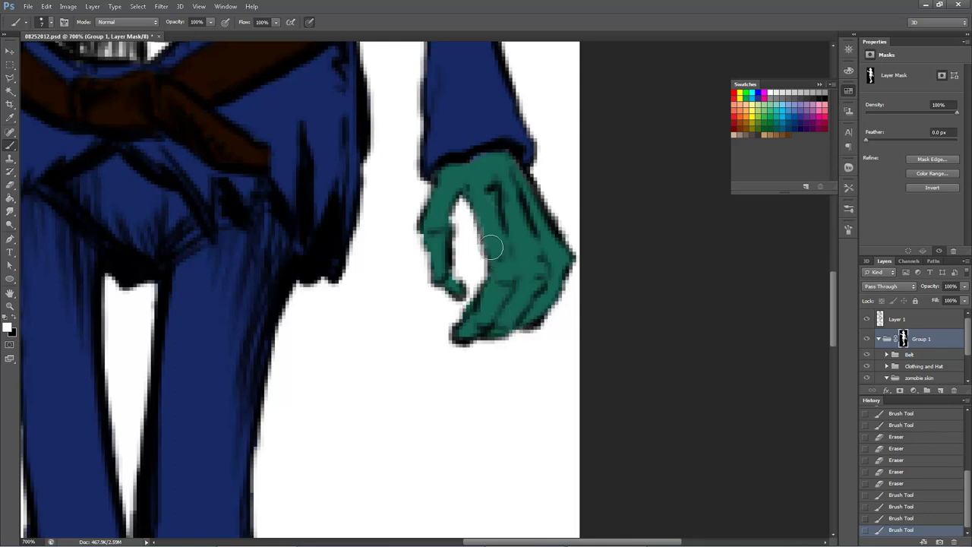
mouse_move(486, 174)
left_mouse_down()
mouse_move(493, 157)
mouse_move(481, 159)
mouse_move(503, 157)
mouse_move(479, 161)
left_mouse_up()
Step: Paint black on Group 1's layer mask to hide the green overspill around the raised hand's outer fingers, using a smaller brush for the gaps
key("z")
left_click(296, 302, "alt")
left_click_drag(296, 303, 228, 245)
left_click_drag(141, 115, 192, 238)
key("space")
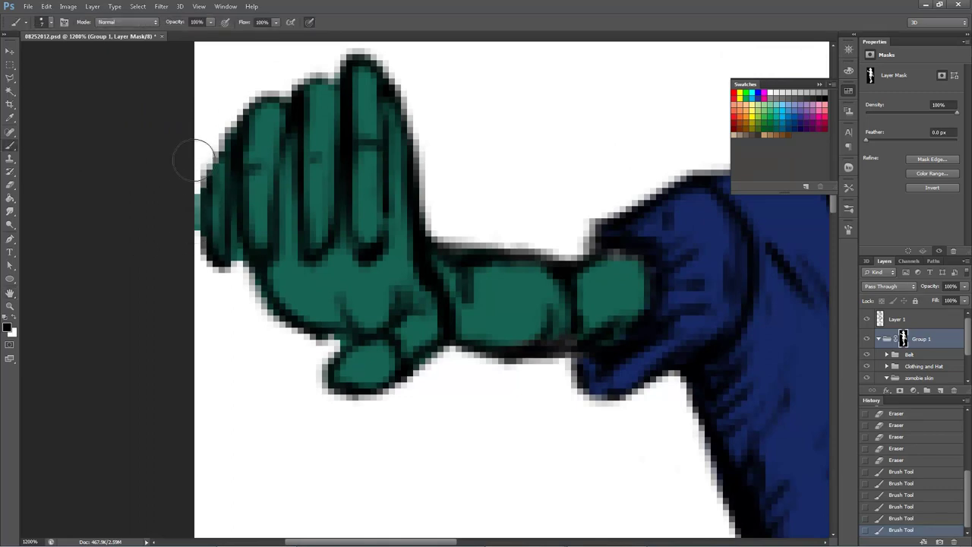
mouse_move(190, 247)
left_mouse_down()
mouse_move(190, 272)
mouse_move(186, 164)
mouse_move(201, 285)
mouse_move(184, 267)
mouse_move(239, 262)
left_mouse_up()
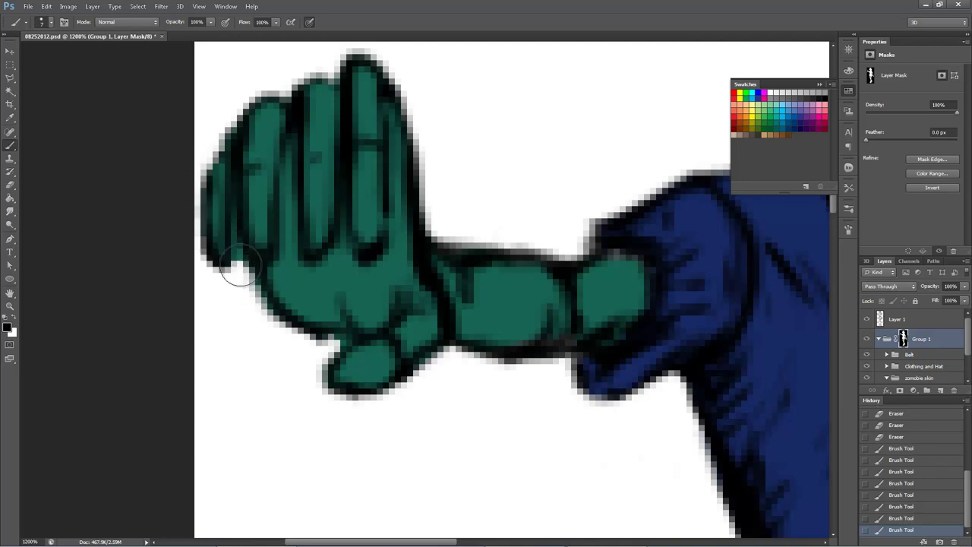
key("[")
mouse_move(242, 263)
left_mouse_down()
mouse_move(234, 216)
mouse_move(241, 262)
left_mouse_up()
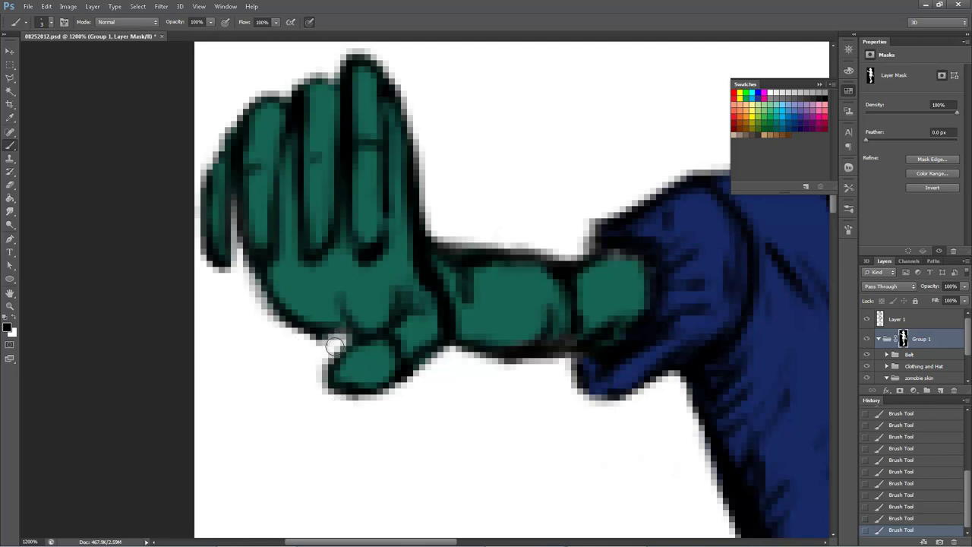
Step: Select the Background layer and set the foreground color to bright yellow e9fe00
key("z")
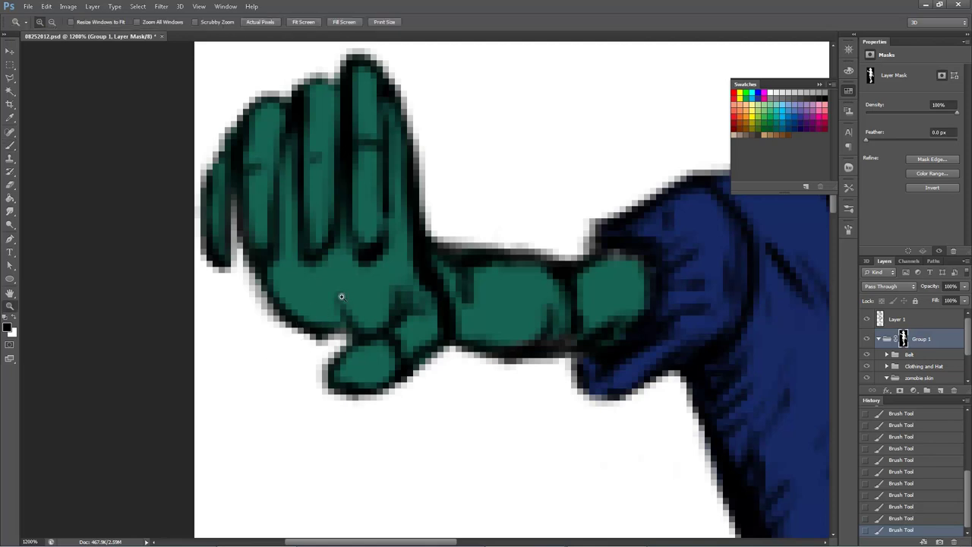
left_click(338, 300, "alt")
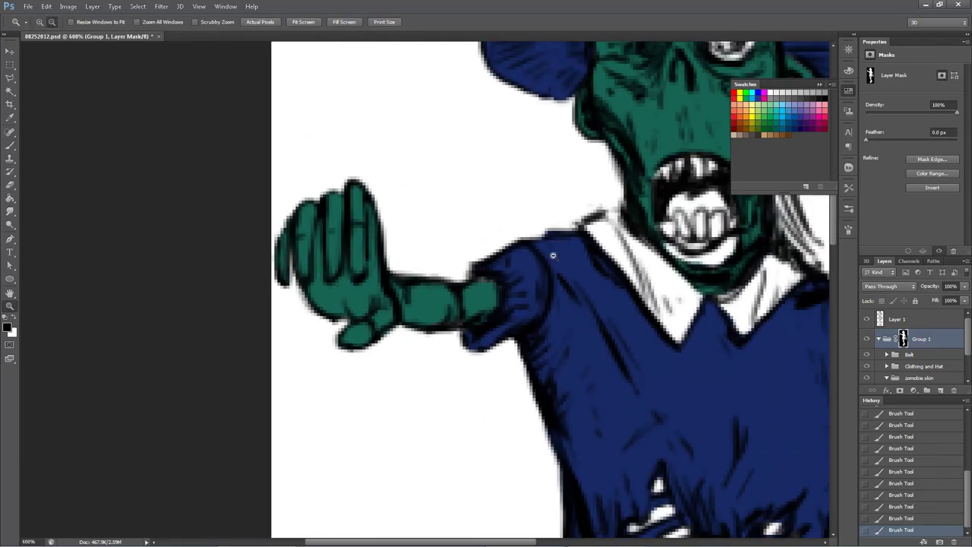
left_click(570, 219, "alt")
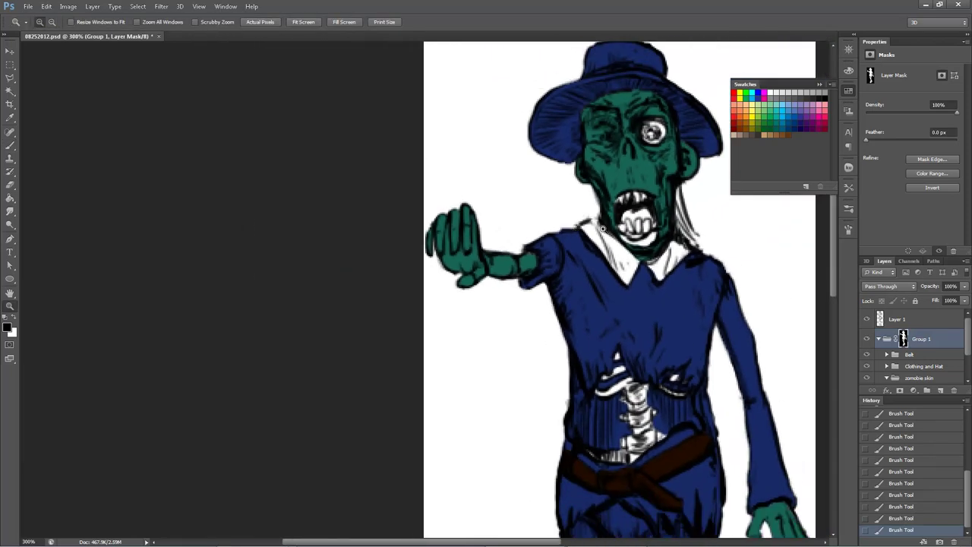
left_click(687, 155)
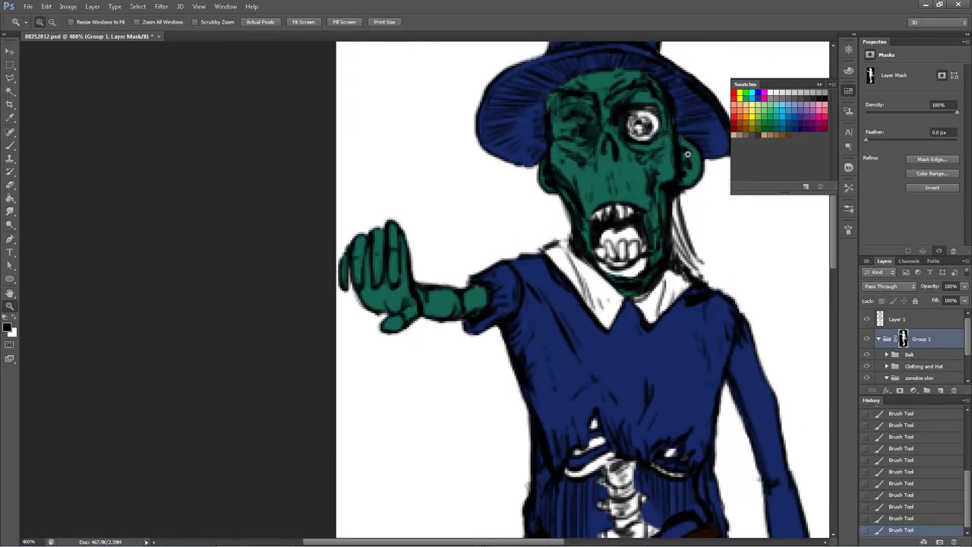
left_click(609, 243, "alt")
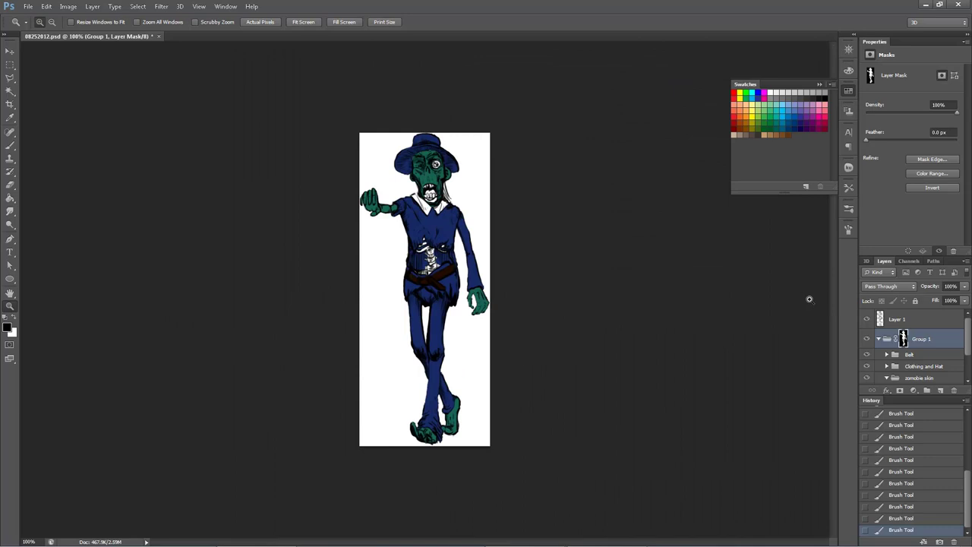
left_click_drag(967, 345, 965, 375)
left_click(905, 374)
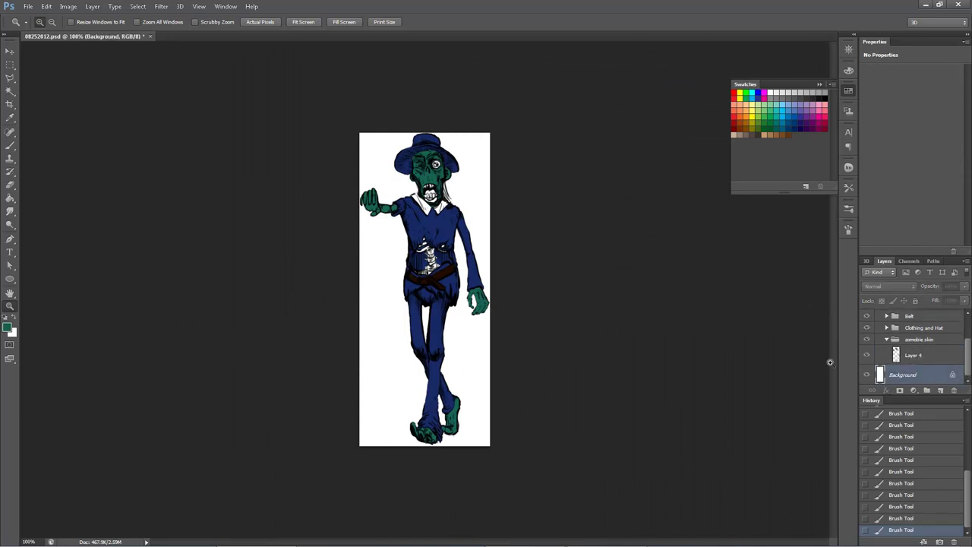
left_click(9, 327)
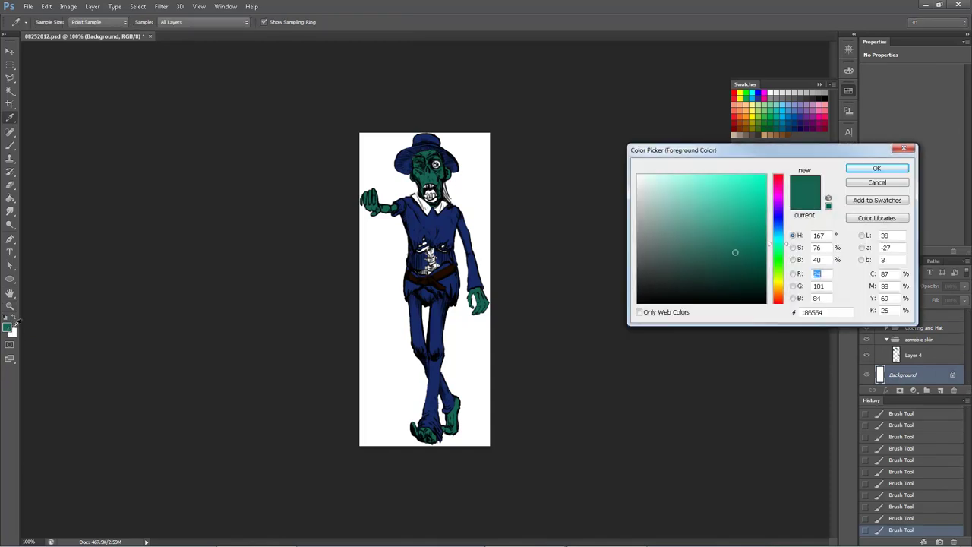
left_click(779, 273)
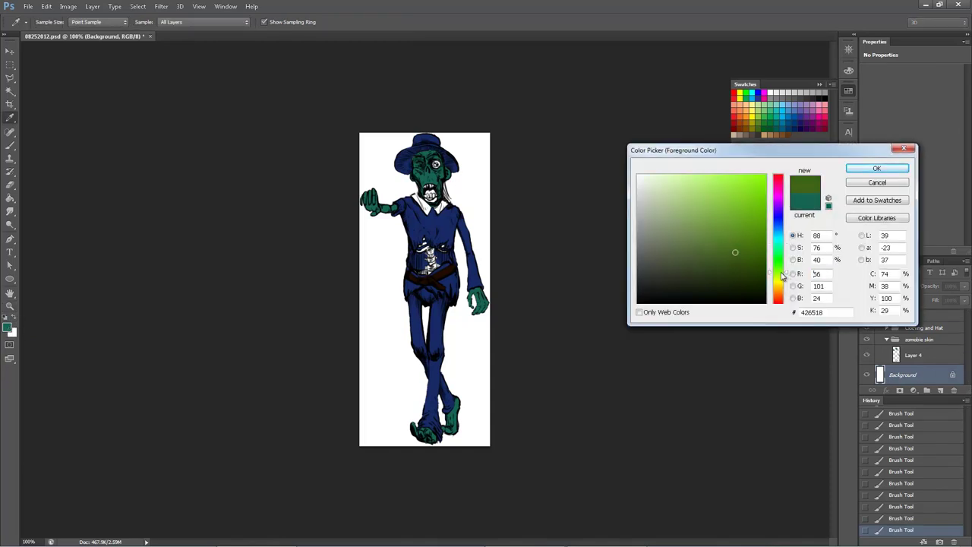
left_click_drag(781, 273, 782, 274)
left_click(713, 191)
mouse_move(712, 190)
left_mouse_down()
mouse_move(786, 168)
mouse_move(741, 186)
mouse_move(761, 219)
mouse_move(729, 210)
left_mouse_up()
left_click_drag(771, 274, 785, 284)
left_click(744, 180)
left_click_drag(744, 180, 811, 176)
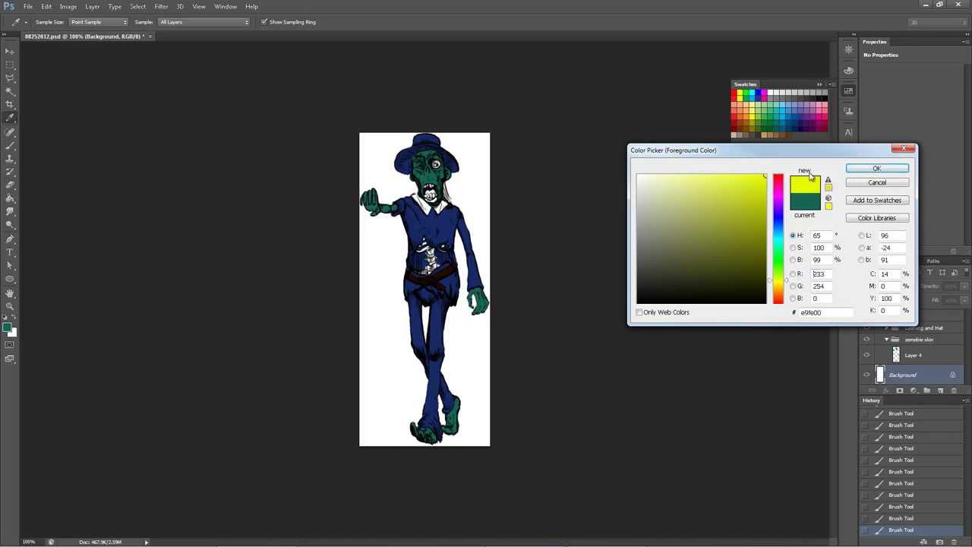
left_click(873, 168)
Step: Fill the Background layer with the bright yellow and darken it with Hue/Saturation at Lightness -91
key("z")
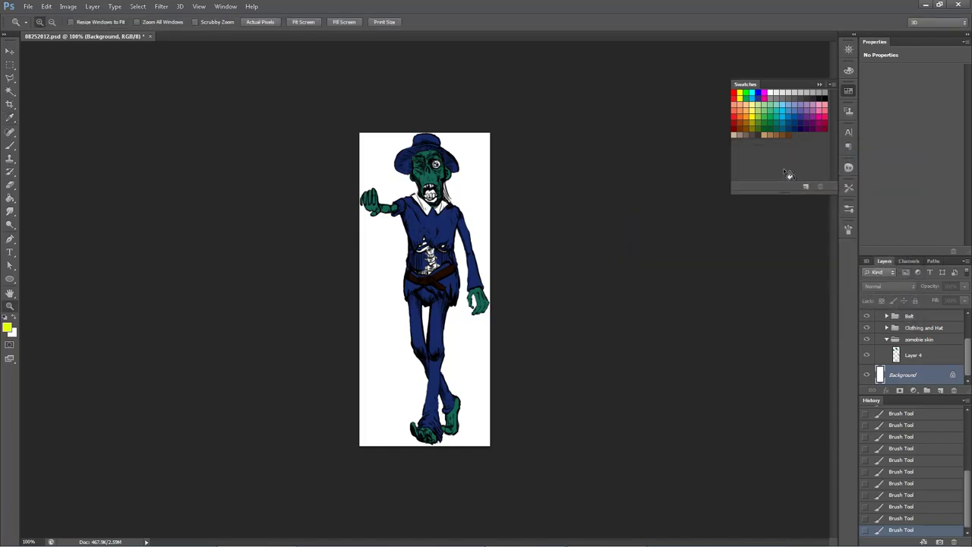
key("alt+BackSpace")
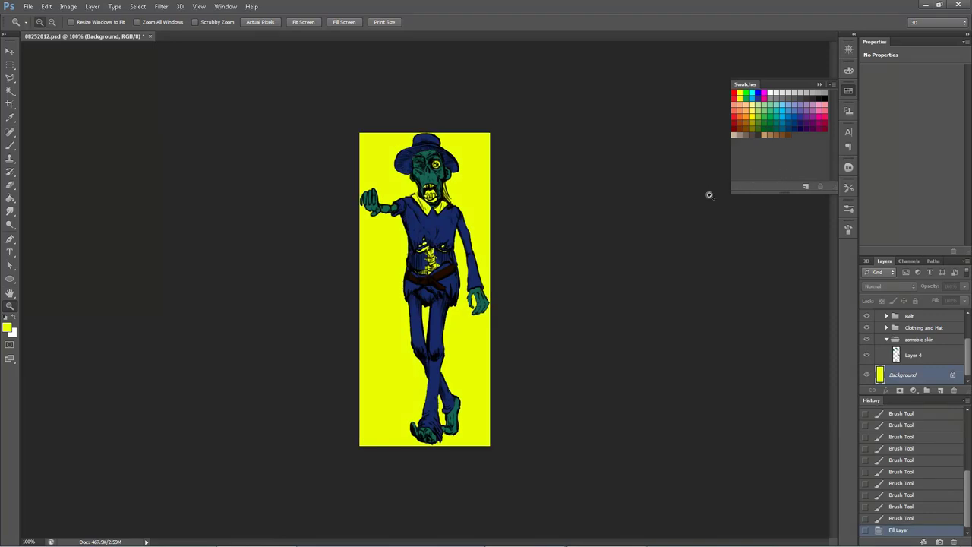
left_click(68, 6)
mouse_move(86, 33)
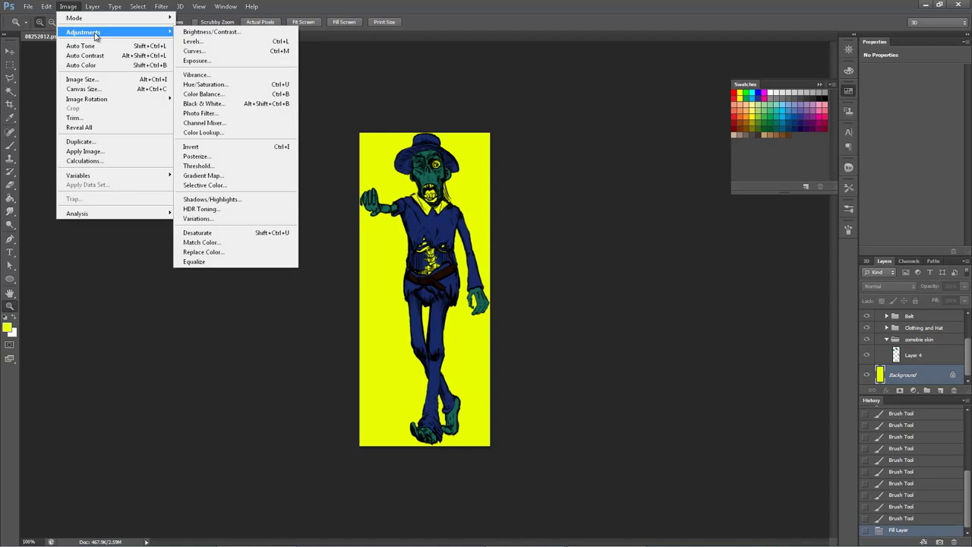
left_click(217, 85)
left_click_drag(649, 180, 605, 195)
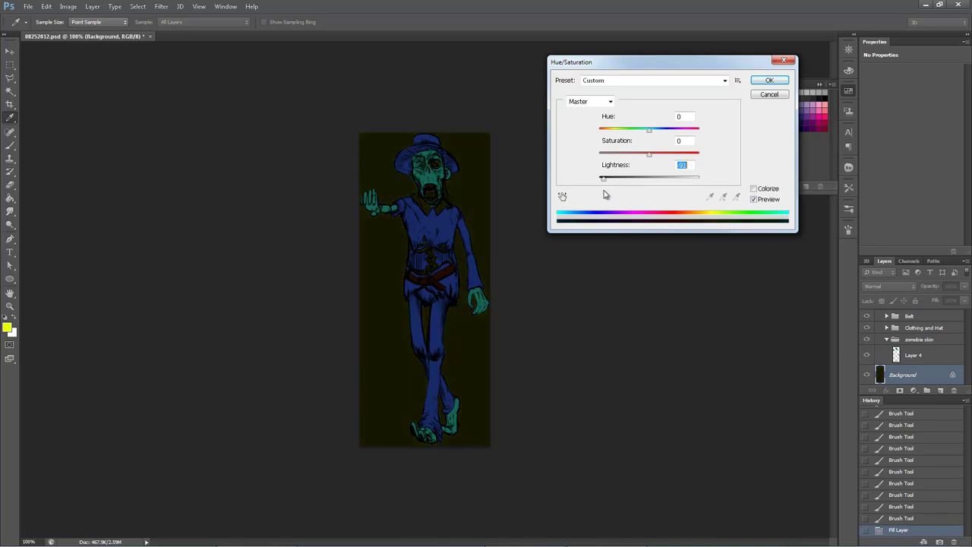
left_click(770, 80)
key("z")
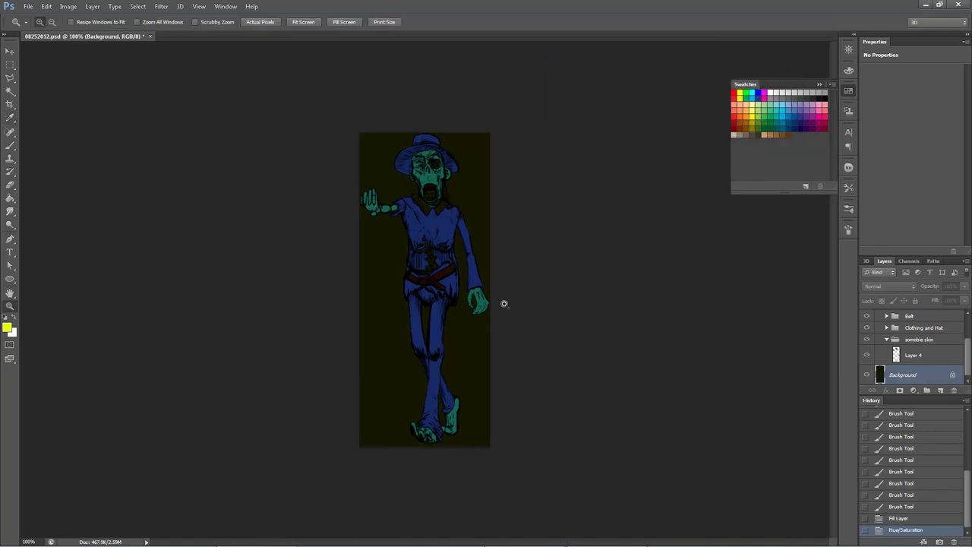
Step: Collapse the zomobie skin group, create a group named Bones above it, and add a new layer inside
left_click(919, 341)
left_click(887, 339)
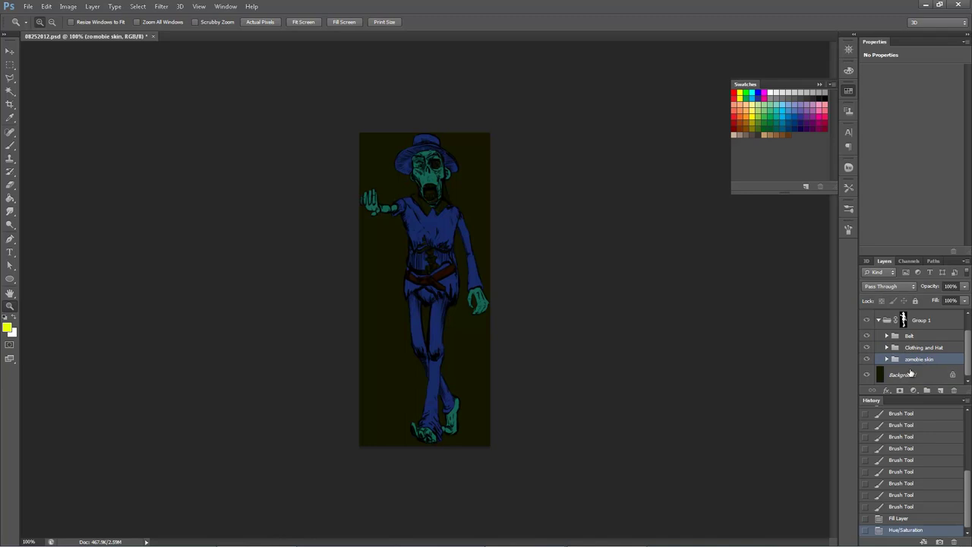
left_click(927, 390)
double_click(915, 359)
type("Bones")
key("Return")
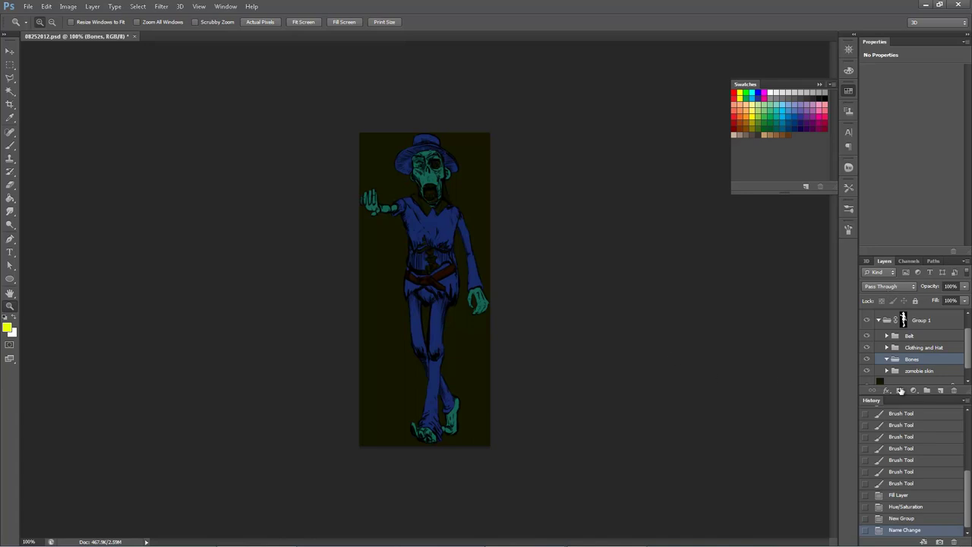
left_click(940, 389)
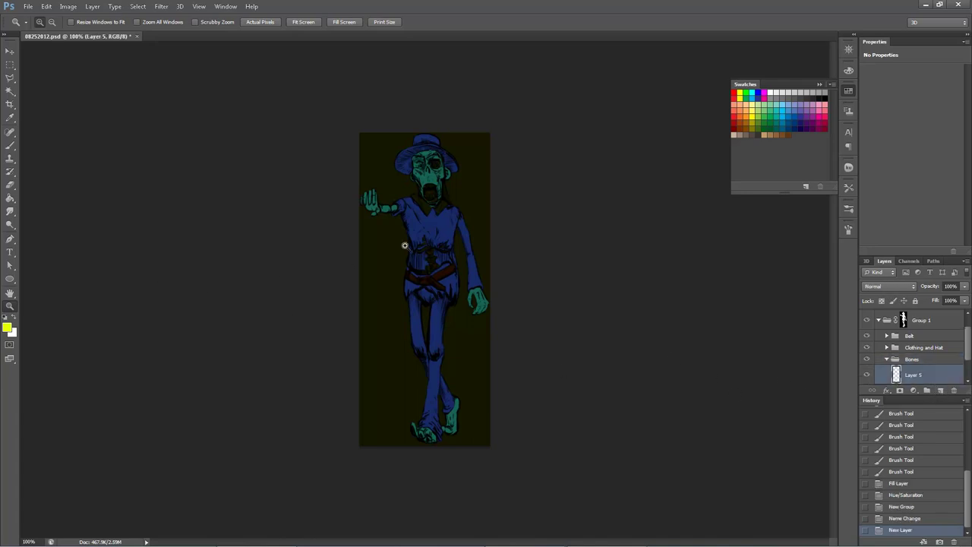
left_click(436, 201)
left_click(429, 217)
left_click(422, 230)
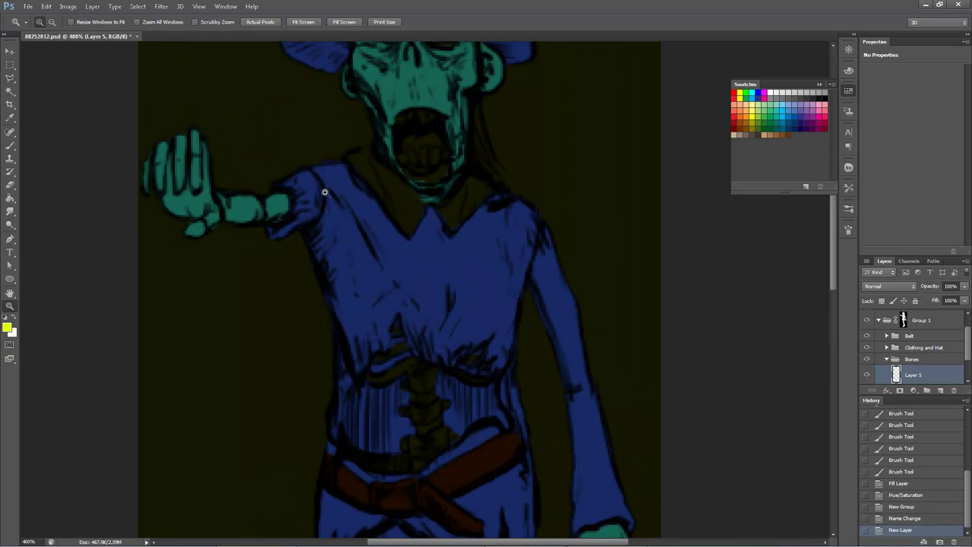
key("super")
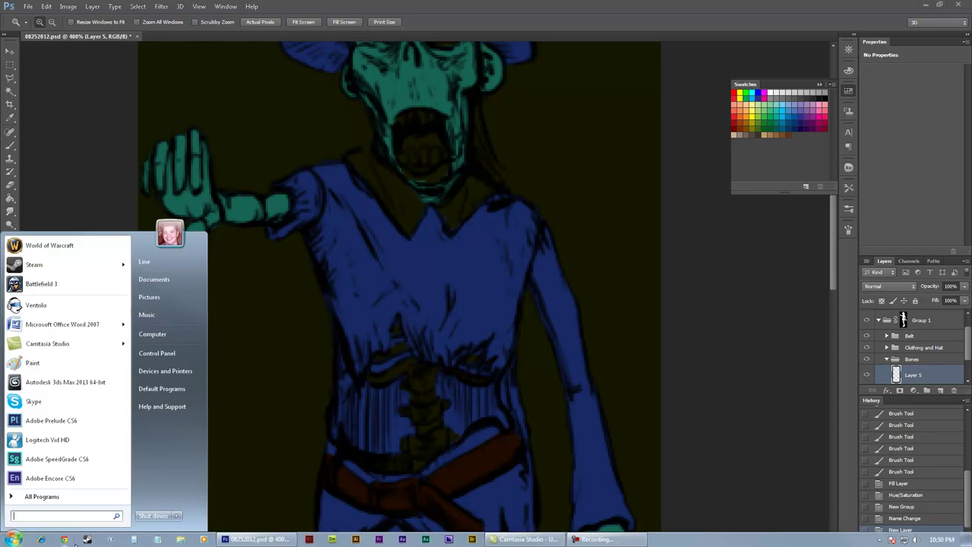
left_click(64, 541)
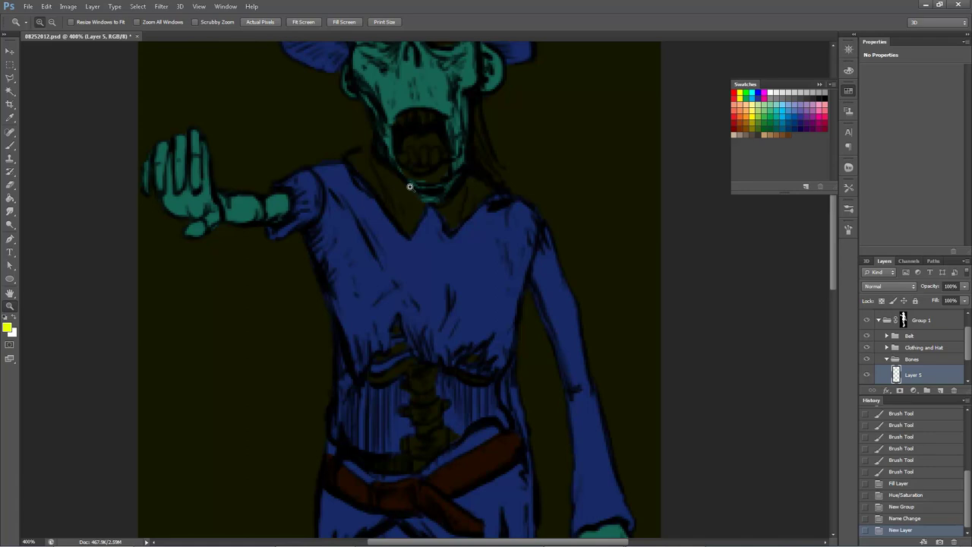
Step: Set the foreground color to pale cream fffbcd for the bone areas
key("space")
left_click_drag(445, 217, 426, 271)
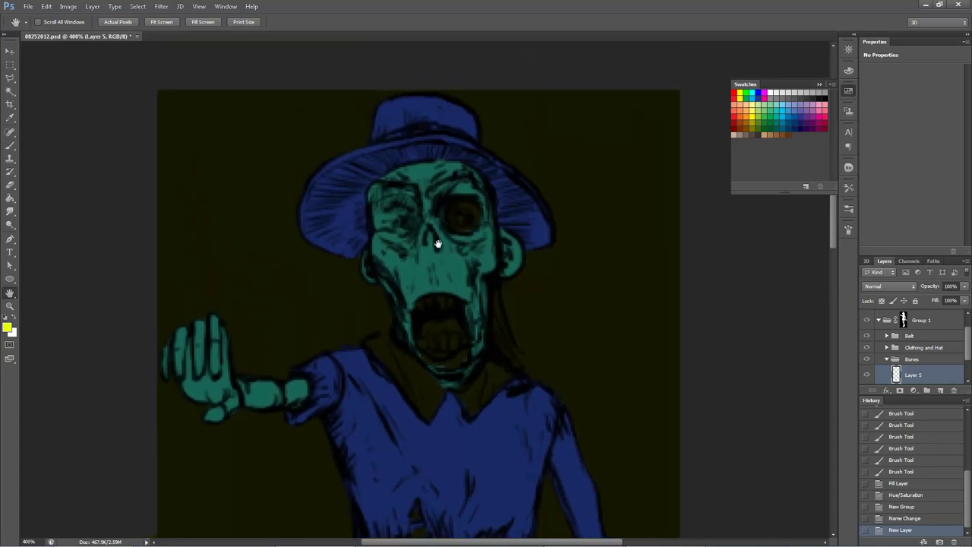
left_click_drag(465, 220, 421, 265)
left_click(409, 295)
left_click(407, 295)
left_click(406, 295)
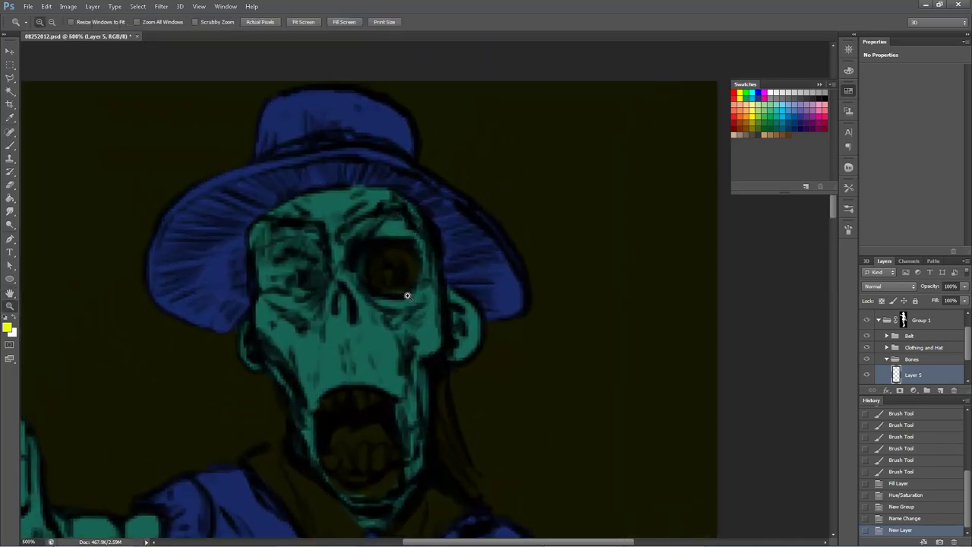
left_click(400, 295)
key("d")
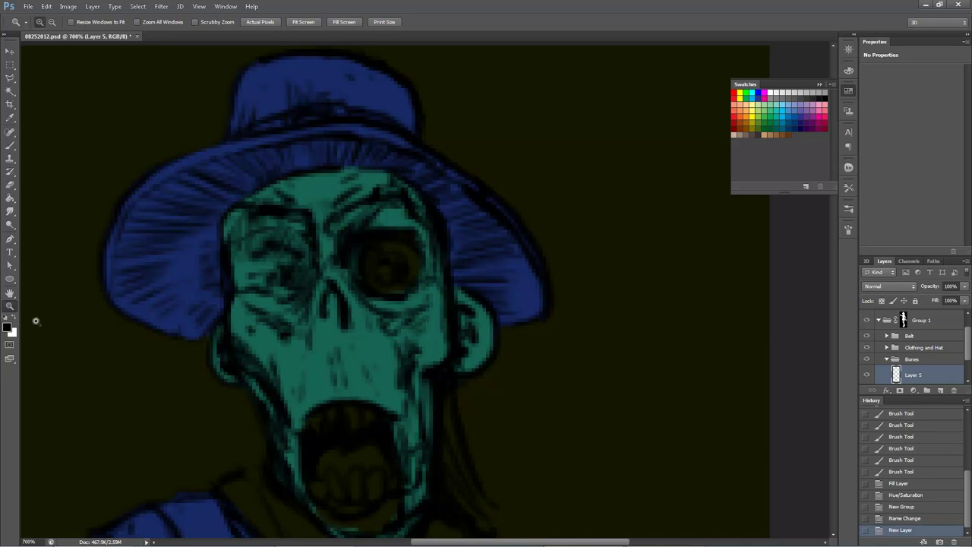
left_click(13, 320)
left_click(7, 327)
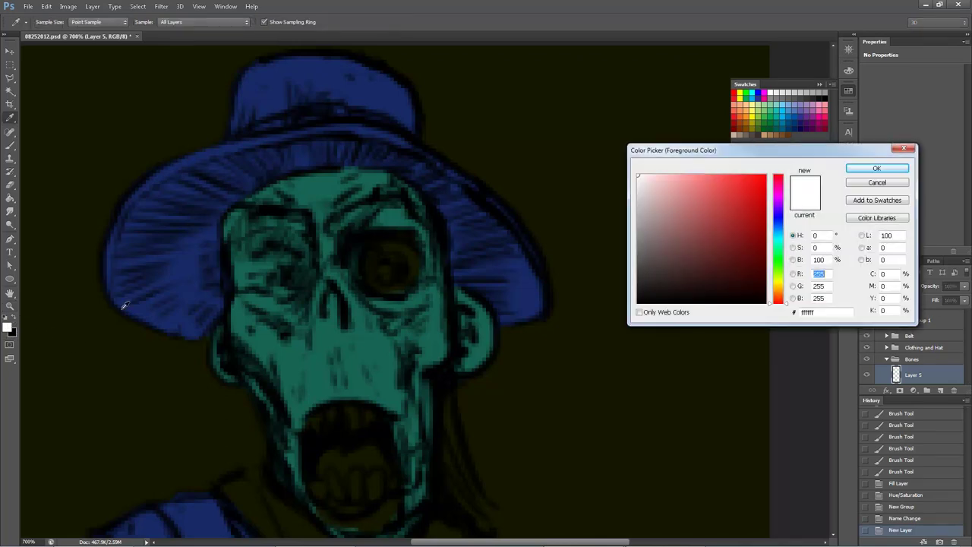
left_click(779, 284)
mouse_move(672, 178)
left_mouse_down()
mouse_move(679, 182)
mouse_move(666, 185)
mouse_move(668, 176)
left_mouse_up()
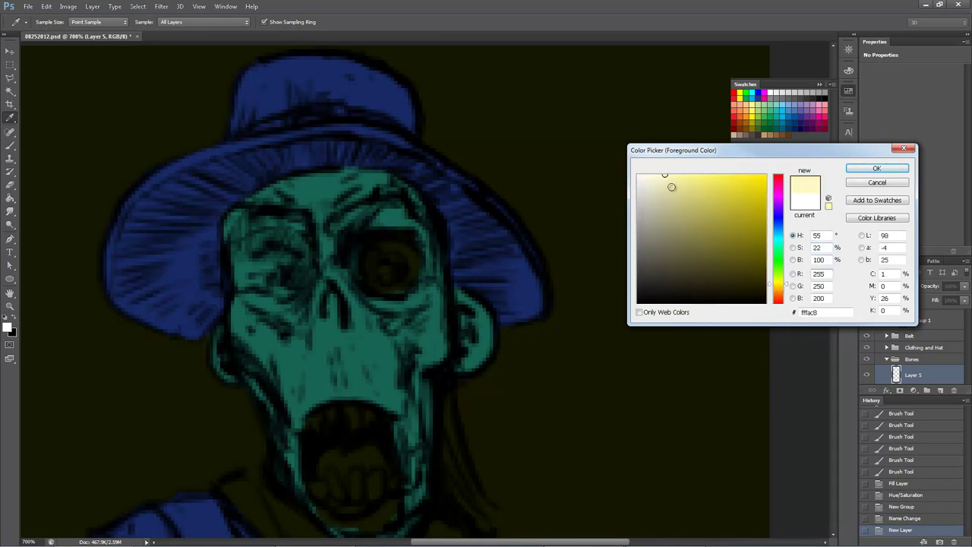
left_click(676, 185)
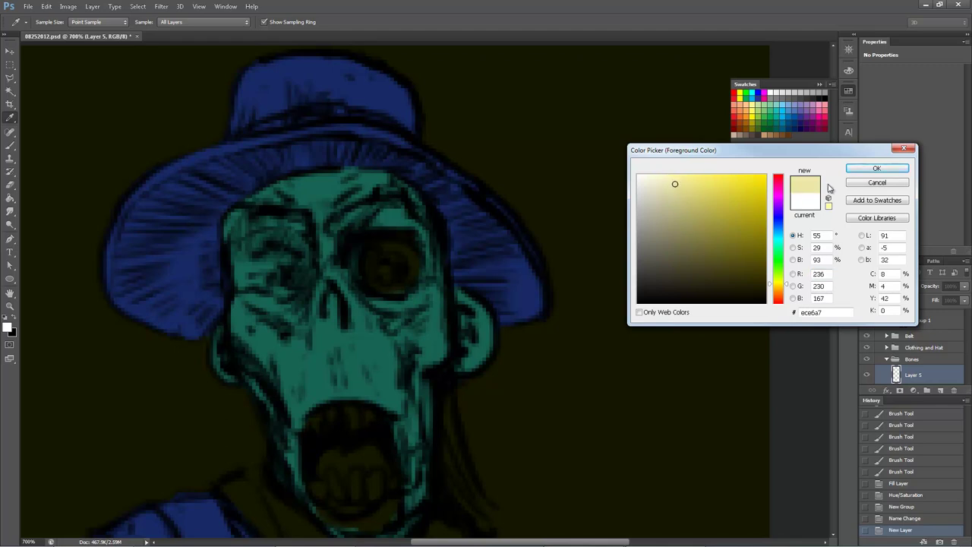
left_click_drag(672, 177, 662, 174)
left_click(876, 168)
Step: Paint the zombie's lower teeth in the pale cream color on the layer inside the Bones group
key("z")
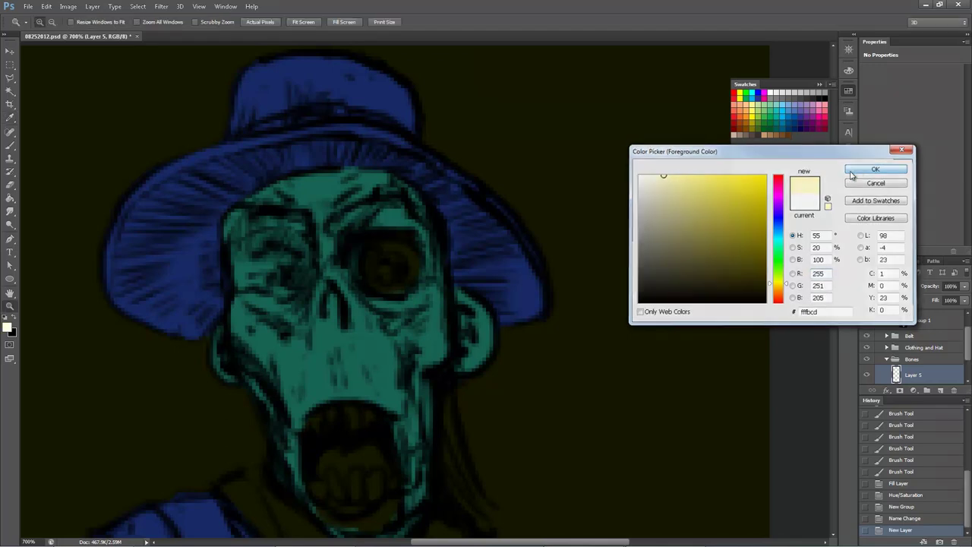
key("h")
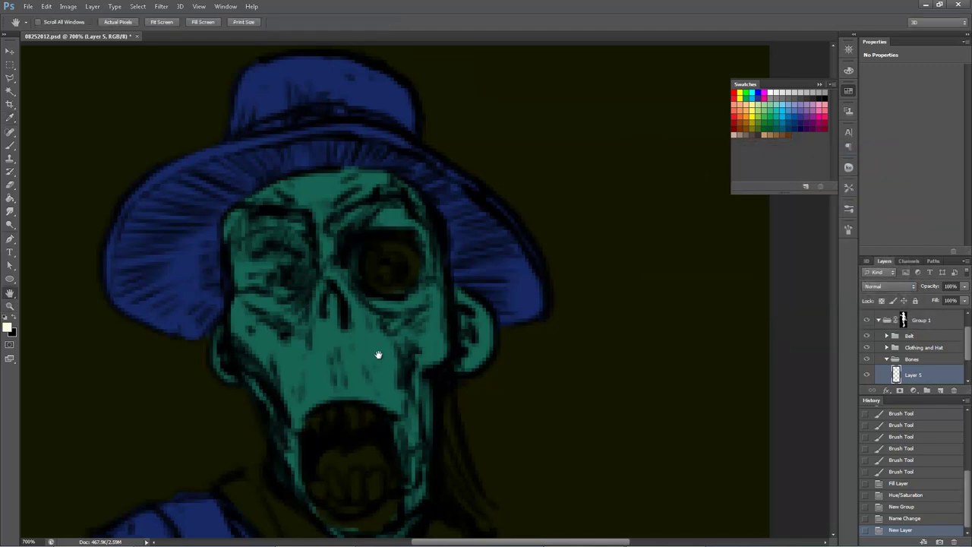
left_click_drag(384, 363, 362, 315)
key("b")
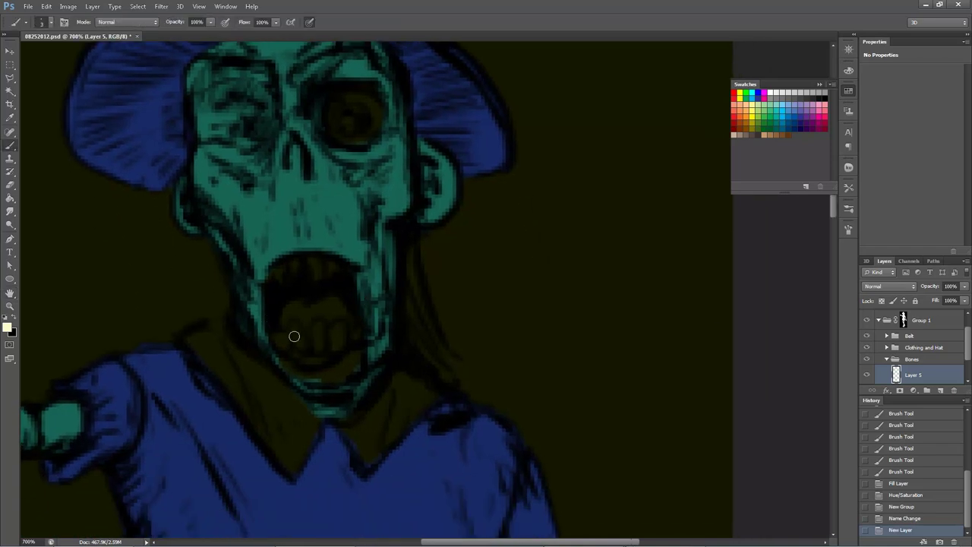
left_click_drag(279, 337, 287, 340)
mouse_move(292, 328)
left_mouse_down()
mouse_move(309, 344)
mouse_move(318, 324)
mouse_move(319, 346)
mouse_move(321, 326)
mouse_move(337, 348)
left_mouse_up()
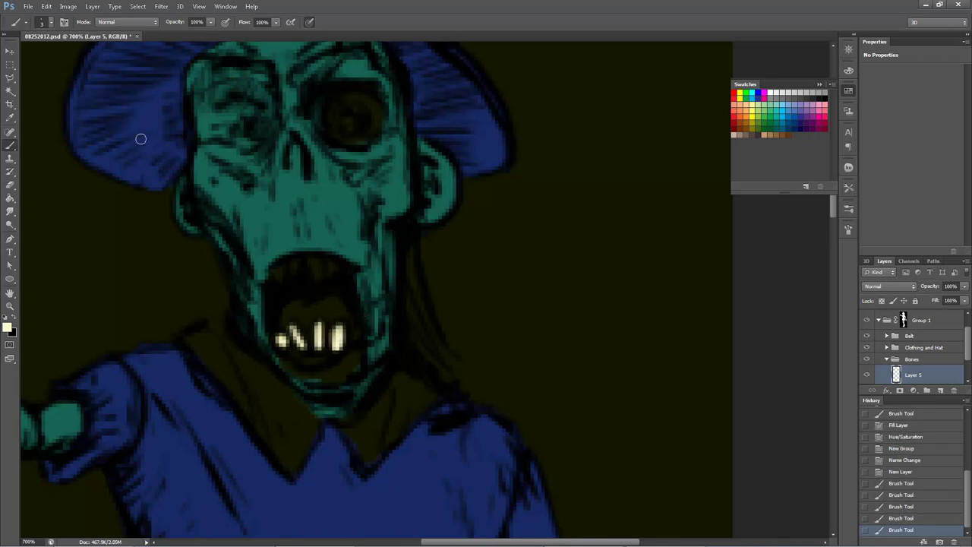
Step: Change the foreground color to dark olive 716b23, starting from a sample of the zombie's face
left_click(68, 6)
mouse_move(255, 6)
left_click(301, 5)
left_click(7, 327)
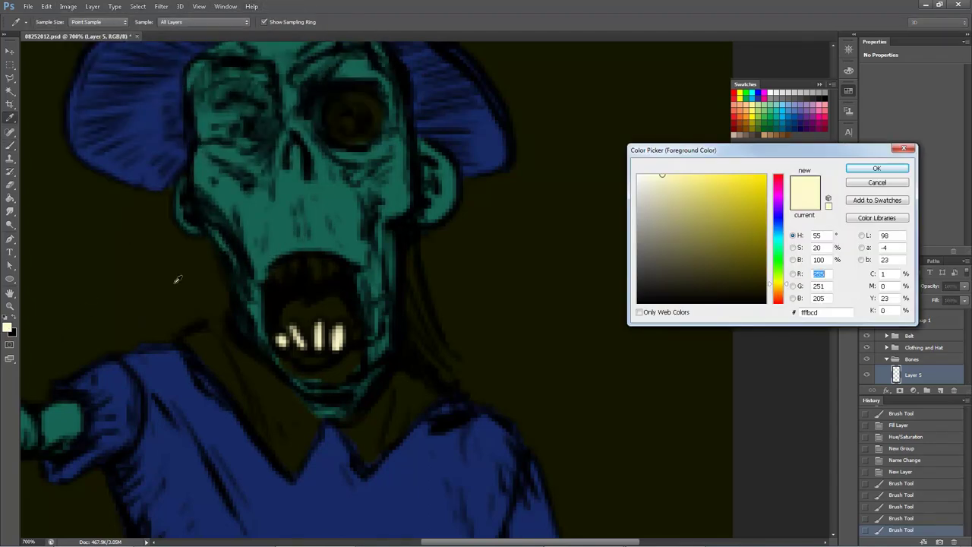
left_click(339, 198)
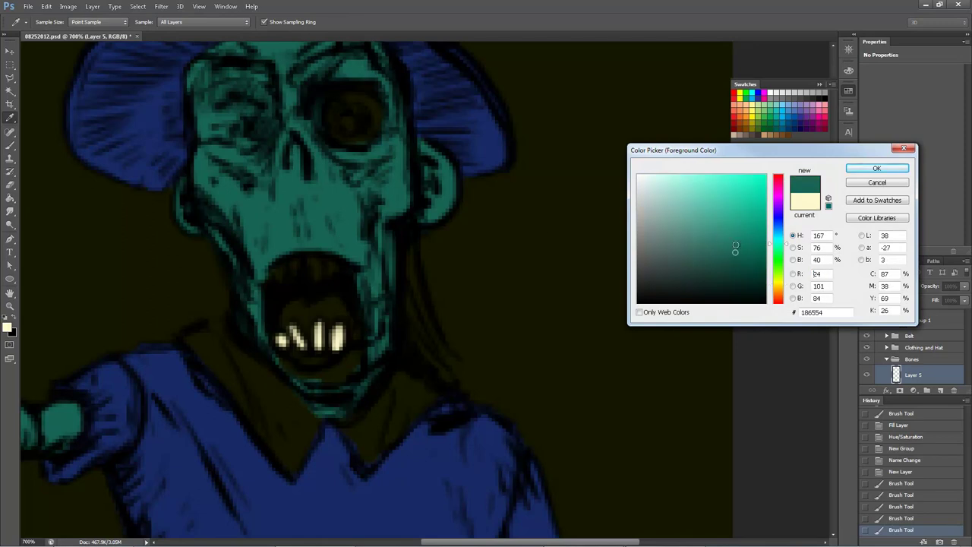
left_click_drag(785, 244, 782, 279)
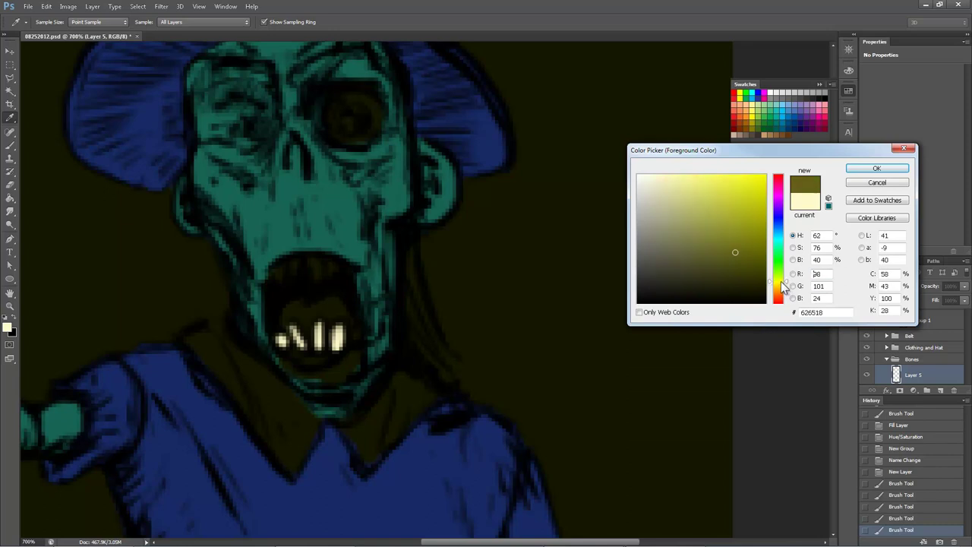
mouse_move(720, 249)
left_mouse_down()
mouse_move(696, 235)
mouse_move(687, 213)
left_mouse_up()
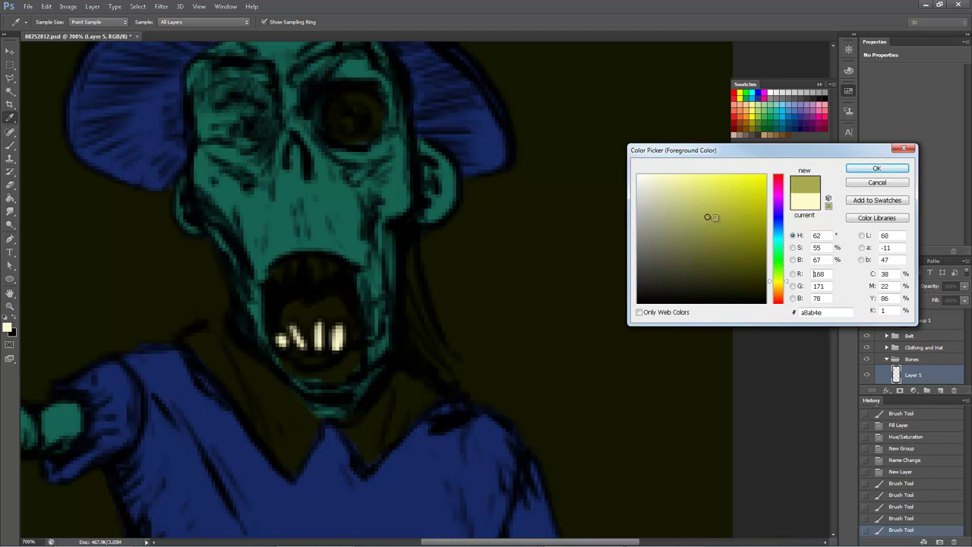
left_click(720, 236)
left_click(712, 233)
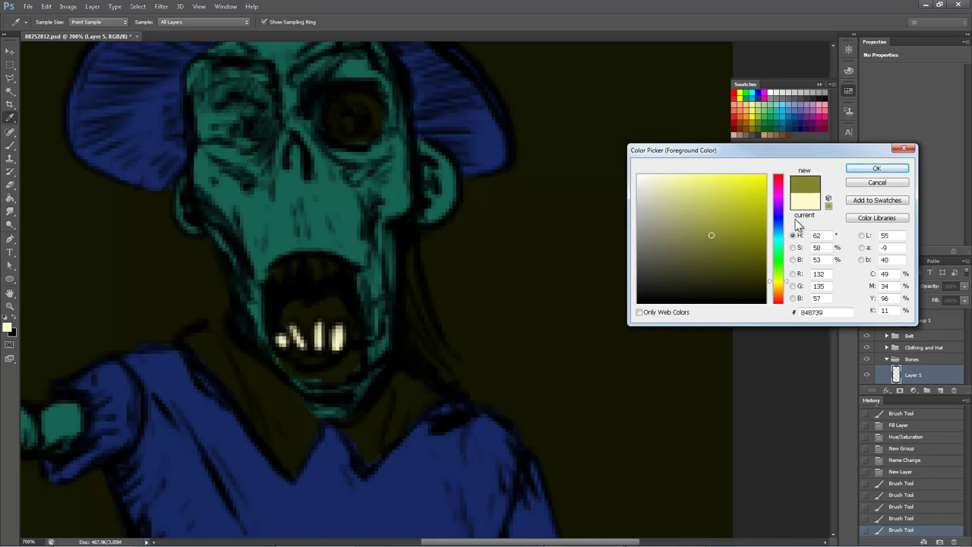
left_click(788, 283)
left_click(731, 250)
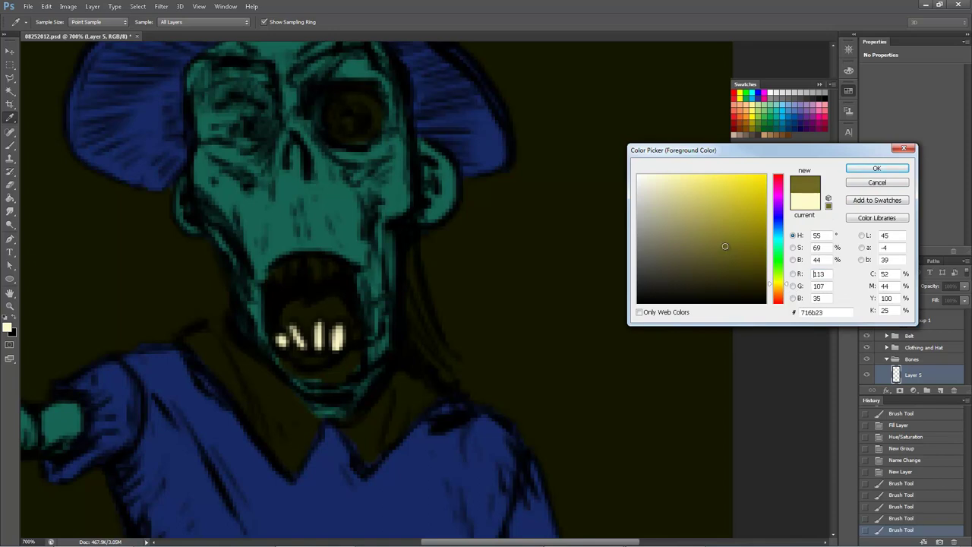
left_click(862, 168)
Step: Paint the zombie's lower and upper teeth with the dark olive color
key("b")
mouse_move(290, 343)
left_mouse_down()
mouse_move(278, 342)
mouse_move(318, 350)
mouse_move(319, 323)
mouse_move(338, 347)
mouse_move(338, 325)
left_mouse_up()
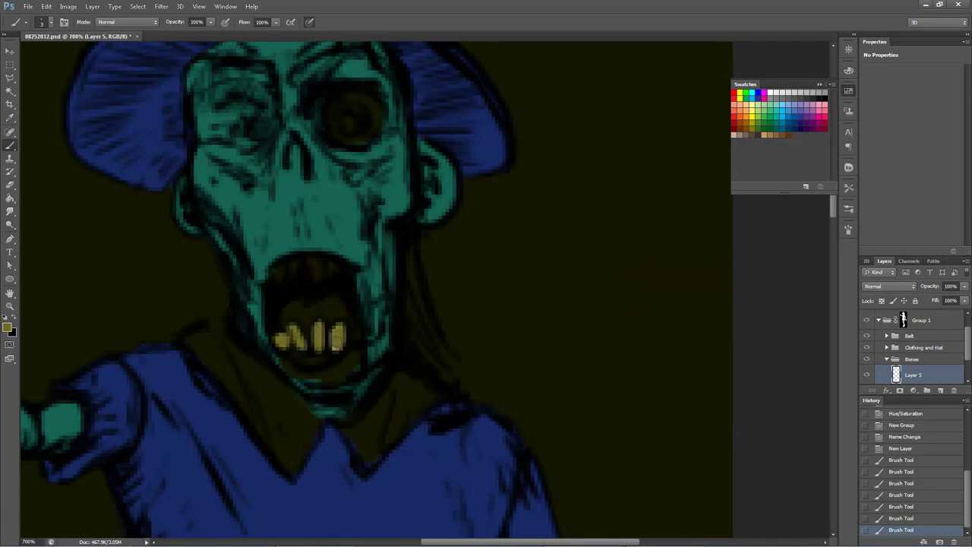
left_click_drag(276, 274, 333, 269)
left_click_drag(333, 346, 342, 358)
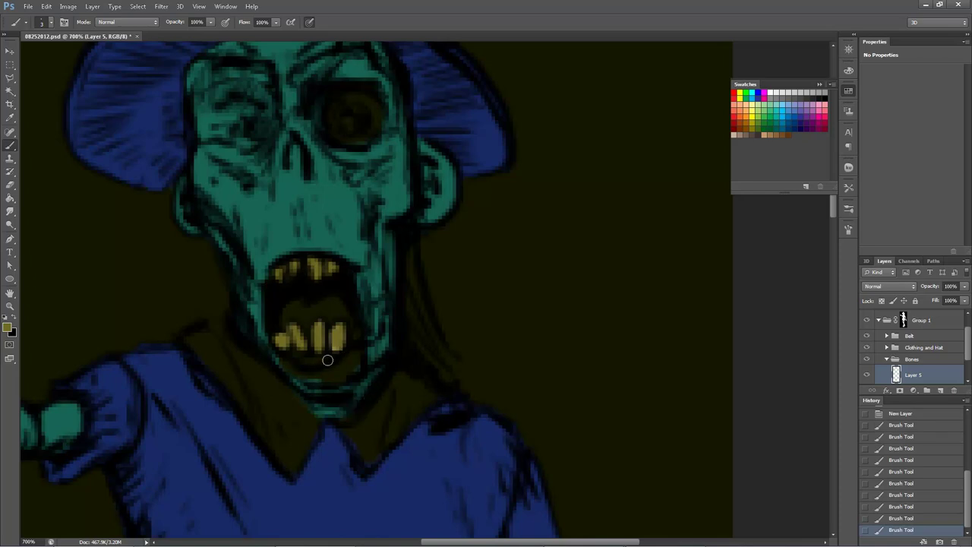
Step: Paint the exposed pelvis bone above the belt and the vertebrae of the spine olive, erasing stray color where needed
key("space")
scroll(309, 323, "down", 10)
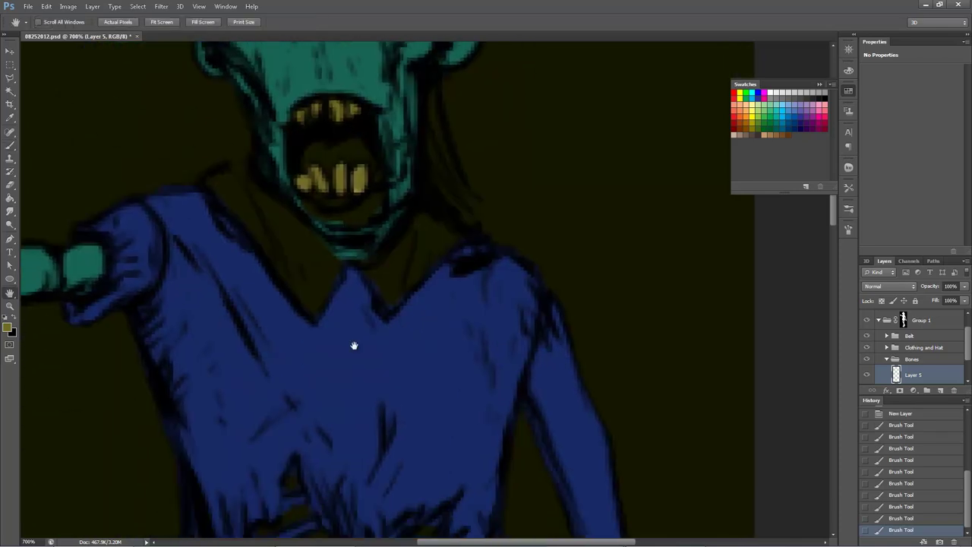
scroll(341, 389, "up", 3)
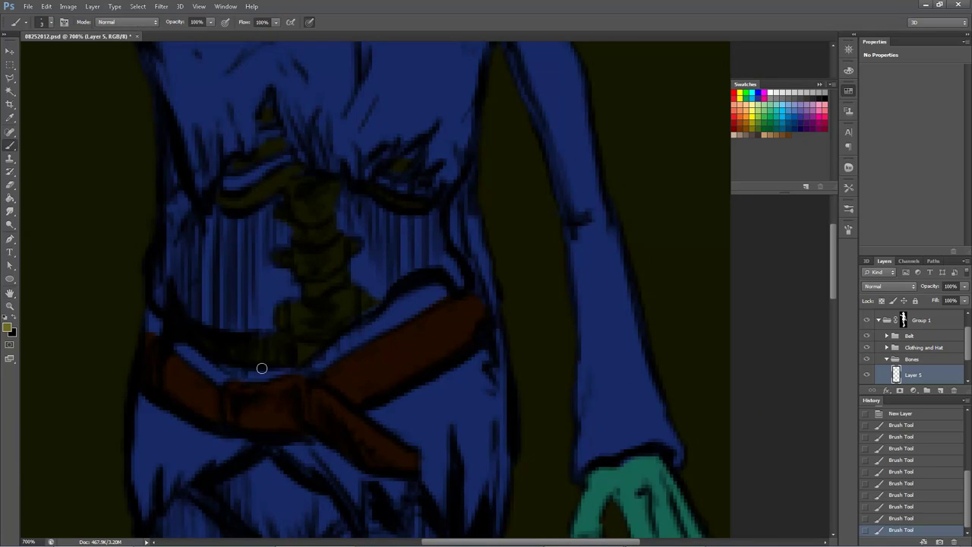
mouse_move(237, 355)
left_mouse_down()
mouse_move(205, 337)
mouse_move(263, 346)
mouse_move(308, 332)
mouse_move(303, 344)
mouse_move(347, 307)
mouse_move(291, 319)
mouse_move(287, 309)
mouse_move(307, 318)
mouse_move(363, 302)
mouse_move(330, 327)
mouse_move(373, 302)
mouse_move(353, 314)
mouse_move(347, 295)
mouse_move(345, 324)
mouse_move(356, 325)
mouse_move(370, 314)
mouse_move(376, 281)
left_mouse_up()
key("e")
key("b")
left_click(363, 301)
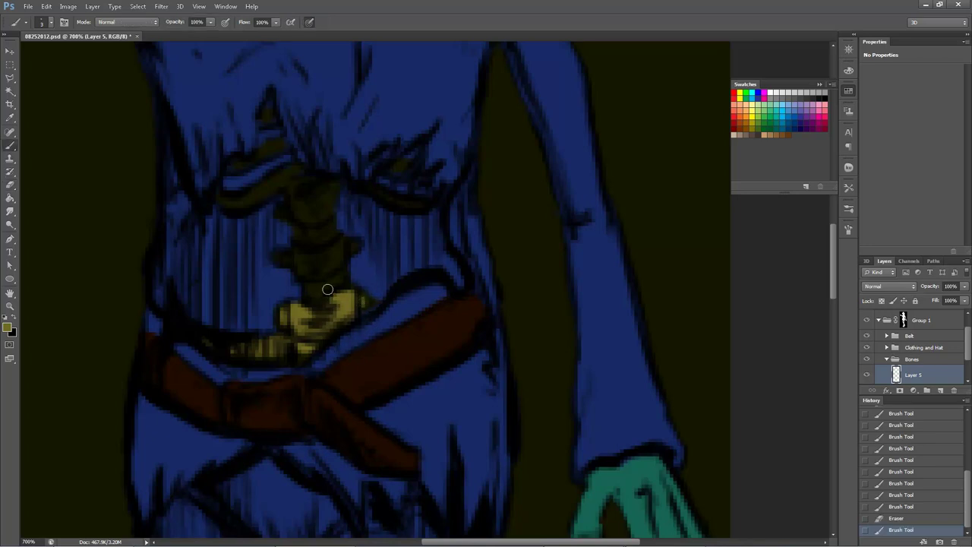
mouse_move(311, 284)
left_mouse_down()
mouse_move(334, 297)
mouse_move(343, 252)
mouse_move(317, 272)
mouse_move(307, 255)
mouse_move(280, 256)
mouse_move(351, 245)
mouse_move(327, 244)
mouse_move(296, 274)
mouse_move(308, 243)
mouse_move(316, 248)
mouse_move(306, 221)
mouse_move(300, 237)
mouse_move(305, 216)
mouse_move(315, 250)
mouse_move(331, 210)
mouse_move(307, 202)
mouse_move(281, 211)
mouse_move(296, 188)
left_mouse_up()
left_click(303, 185)
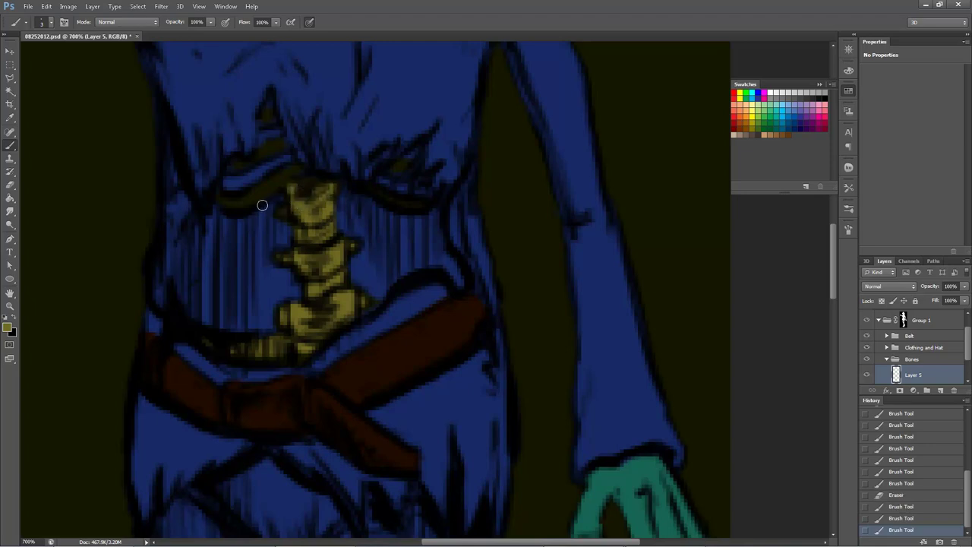
Step: Paint the ribs on both sides of the spine and the bone showing through the small shirt tear olive
mouse_move(224, 196)
left_mouse_down()
mouse_move(304, 166)
mouse_move(271, 184)
mouse_move(297, 186)
left_mouse_up()
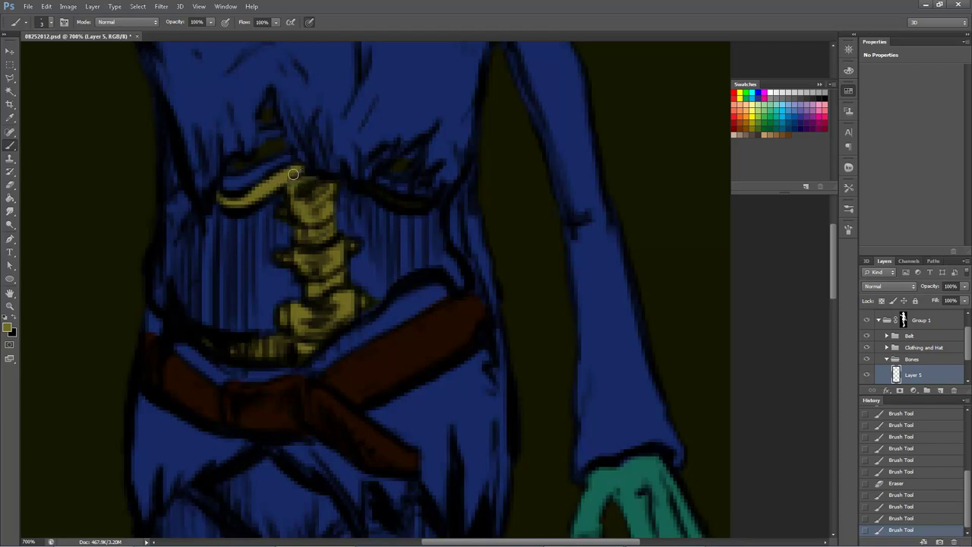
mouse_move(372, 191)
left_mouse_down()
mouse_move(398, 202)
mouse_move(436, 193)
mouse_move(420, 201)
left_mouse_up()
left_click(420, 201)
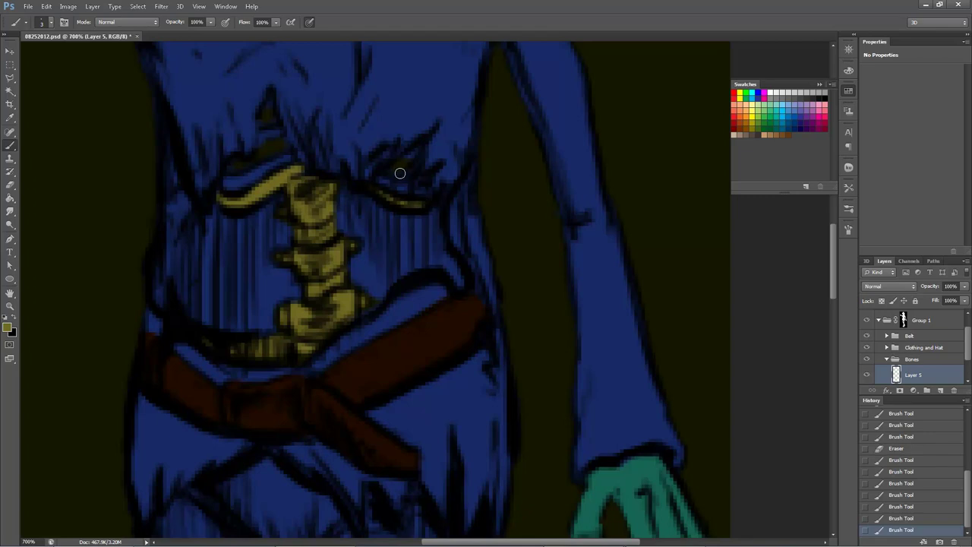
left_click_drag(390, 167, 402, 165)
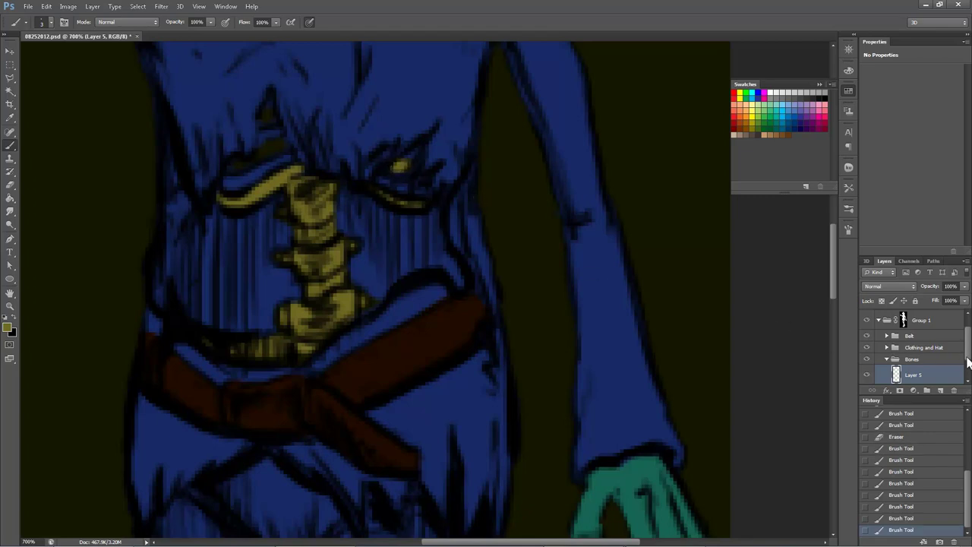
Step: Add a new layer directly above the Background layer and fill it with white
left_click_drag(969, 354, 967, 369)
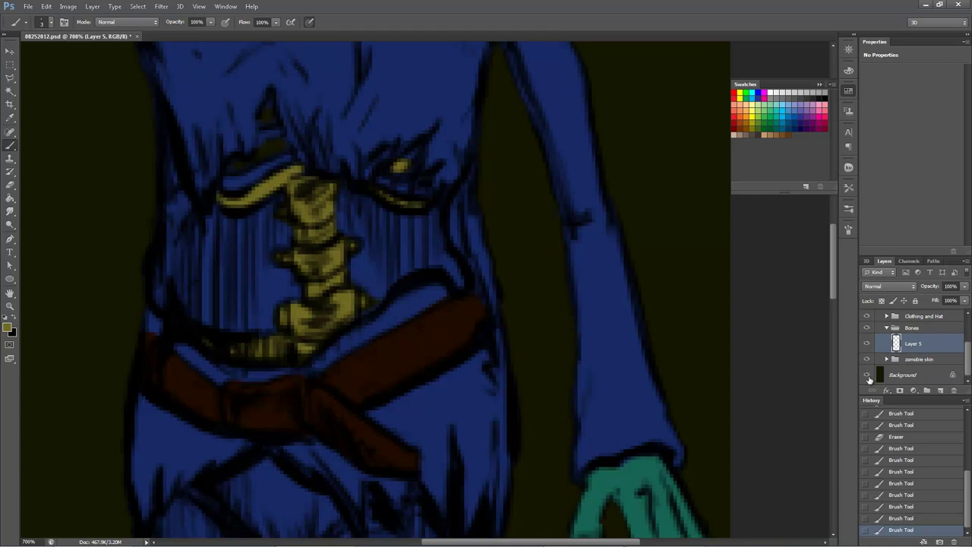
left_click(902, 375)
left_click(940, 390)
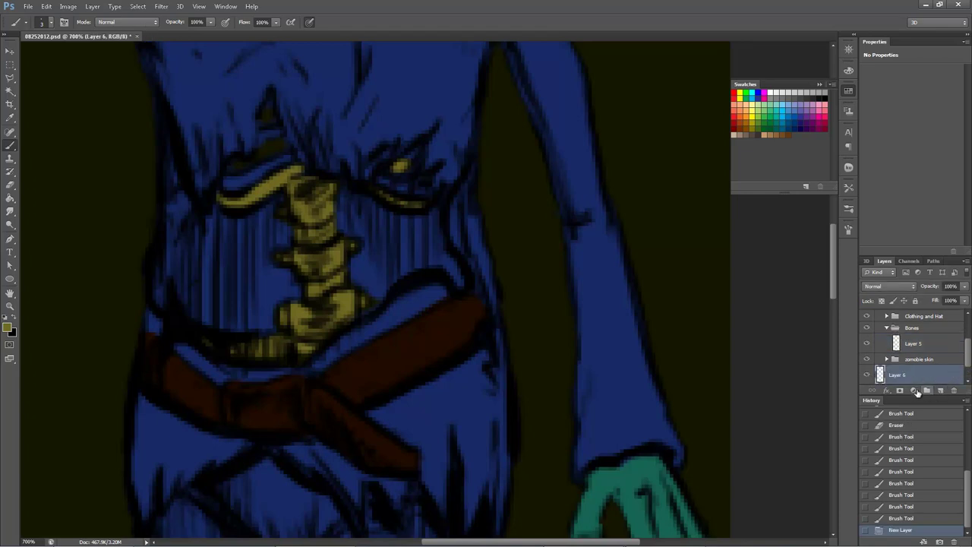
key("d")
key("ctrl+BackSpace")
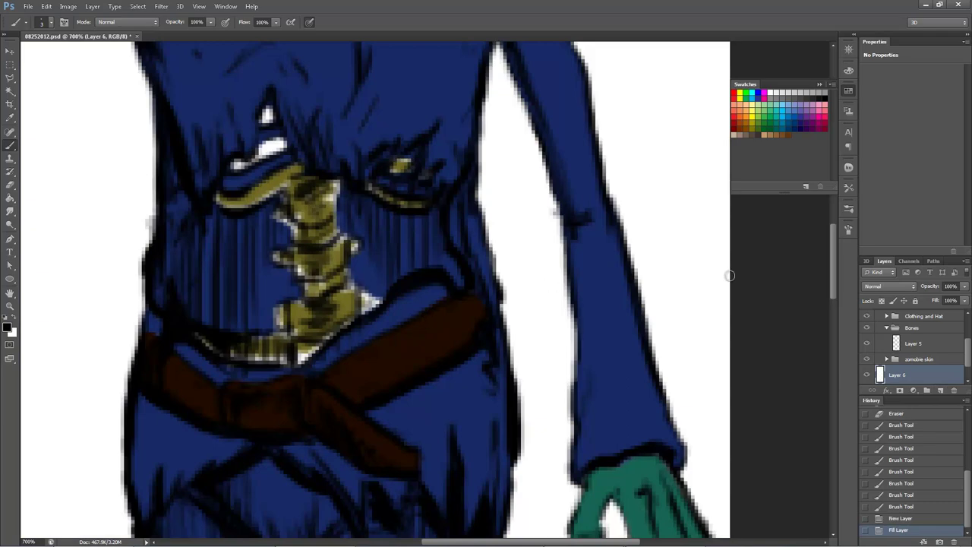
Step: On the Bones layer, sample the olive bone color with sampling limited to Current Layer and paint over white gaps along the pelvis and spine
left_click(914, 348)
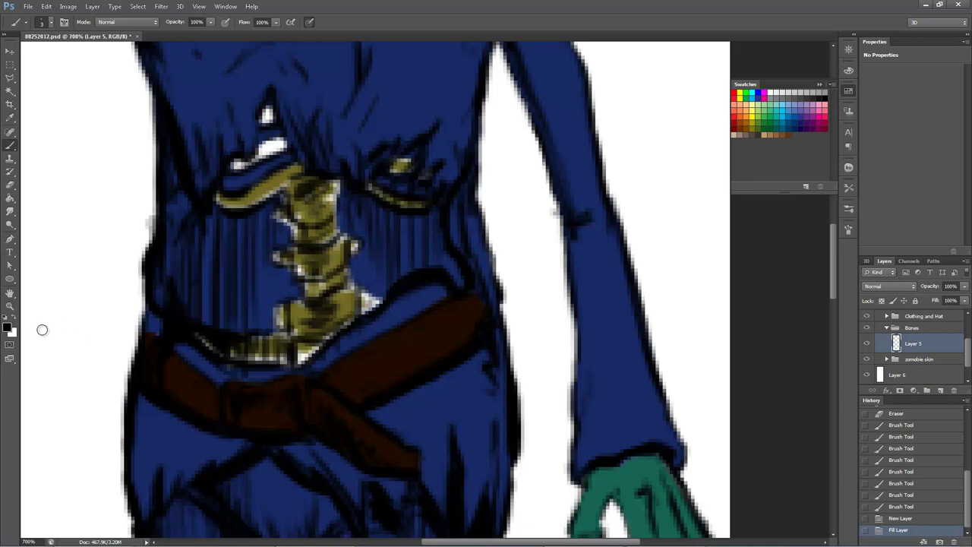
left_click(8, 328)
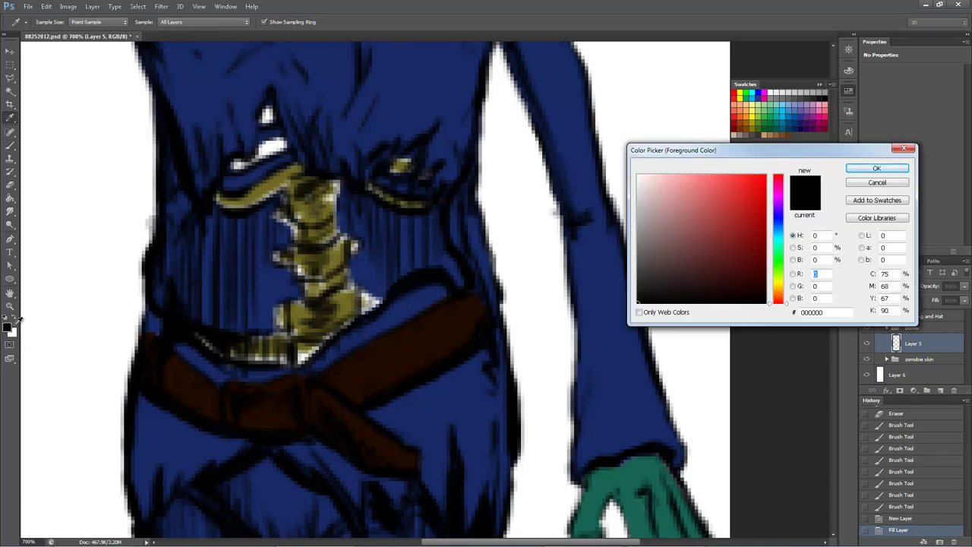
left_click(184, 23)
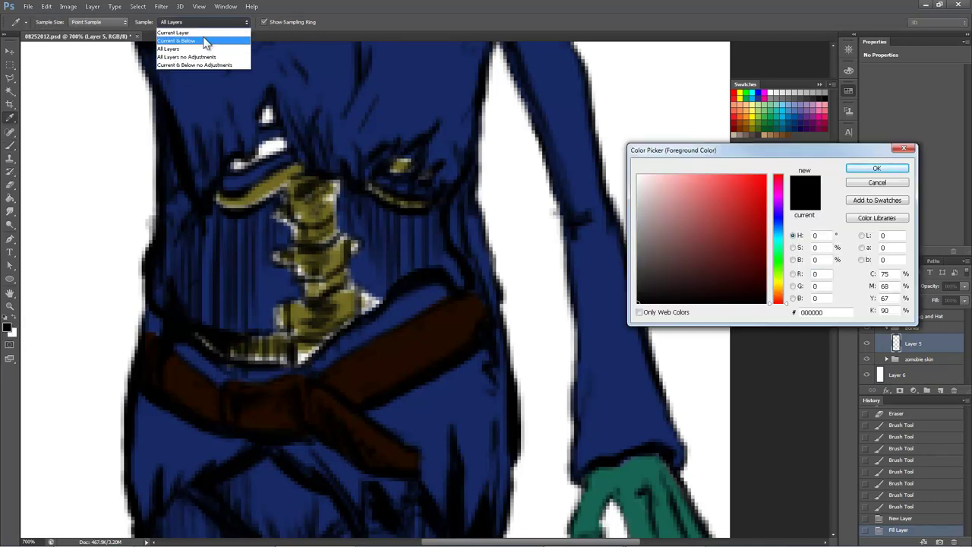
left_click(206, 35)
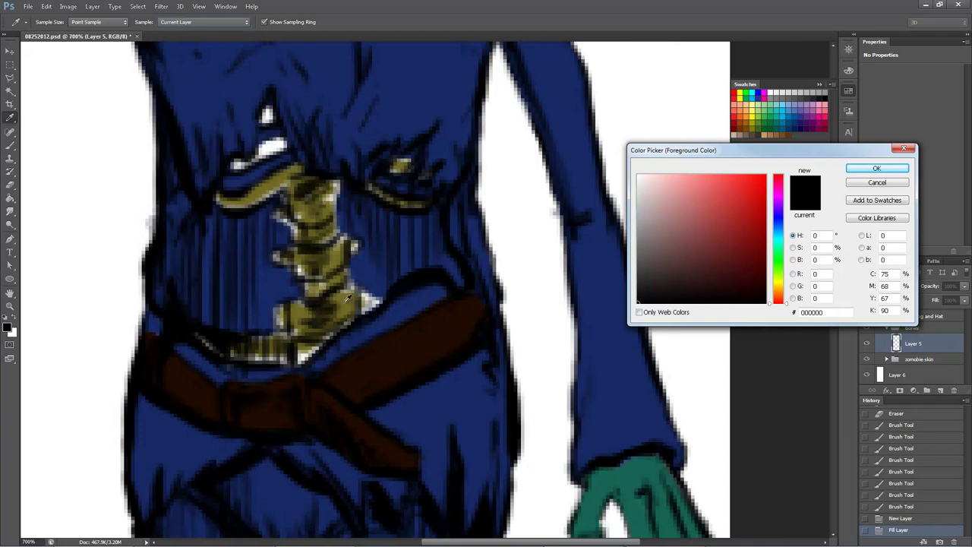
left_click(332, 297)
left_click(873, 168)
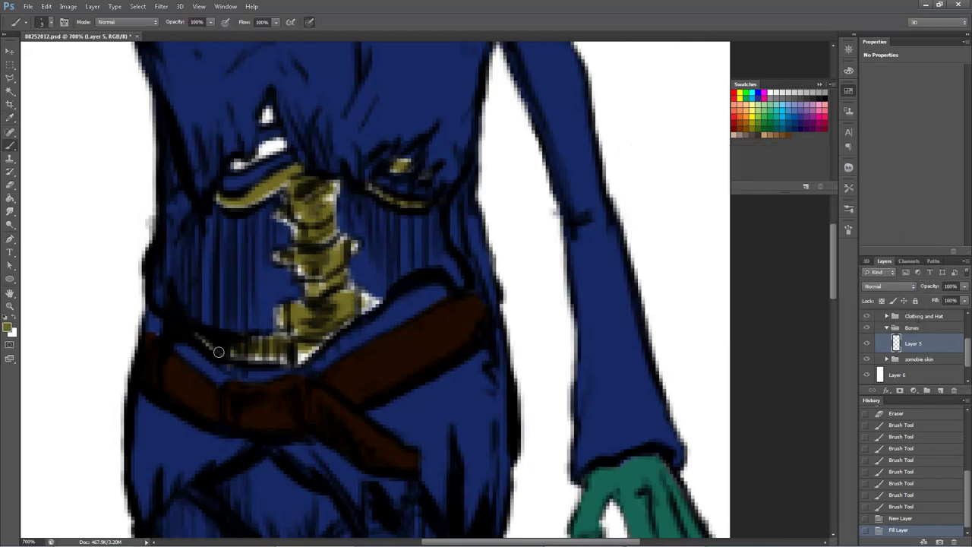
mouse_move(245, 354)
left_mouse_down()
mouse_move(307, 350)
mouse_move(352, 315)
mouse_move(329, 334)
mouse_move(279, 318)
mouse_move(287, 319)
mouse_move(239, 335)
mouse_move(269, 340)
mouse_move(241, 347)
mouse_move(287, 337)
mouse_move(299, 324)
mouse_move(282, 312)
mouse_move(290, 323)
mouse_move(324, 276)
mouse_move(349, 293)
mouse_move(291, 282)
mouse_move(298, 260)
left_mouse_up()
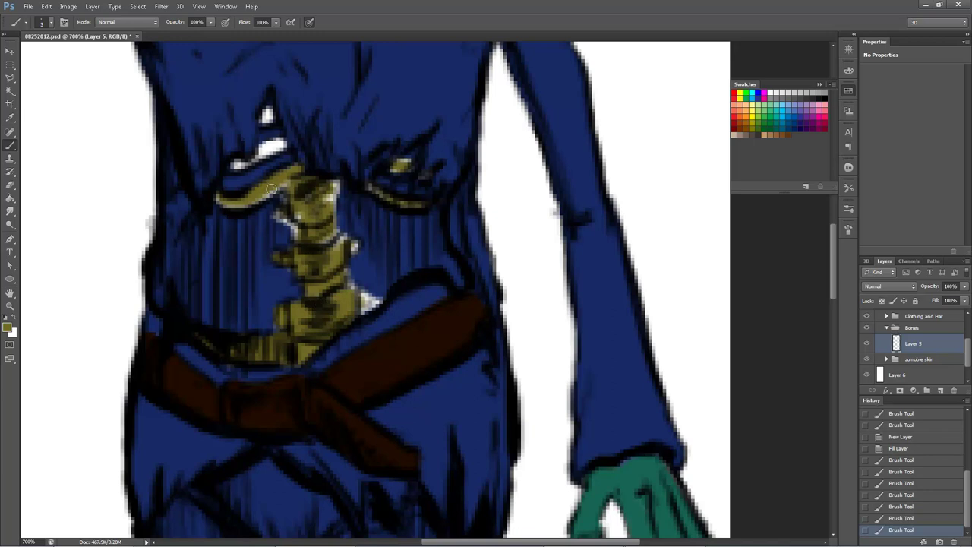
mouse_move(311, 250)
left_mouse_down()
mouse_move(292, 229)
mouse_move(314, 240)
mouse_move(301, 217)
mouse_move(287, 217)
mouse_move(322, 224)
mouse_move(311, 210)
mouse_move(296, 215)
mouse_move(331, 199)
left_mouse_up()
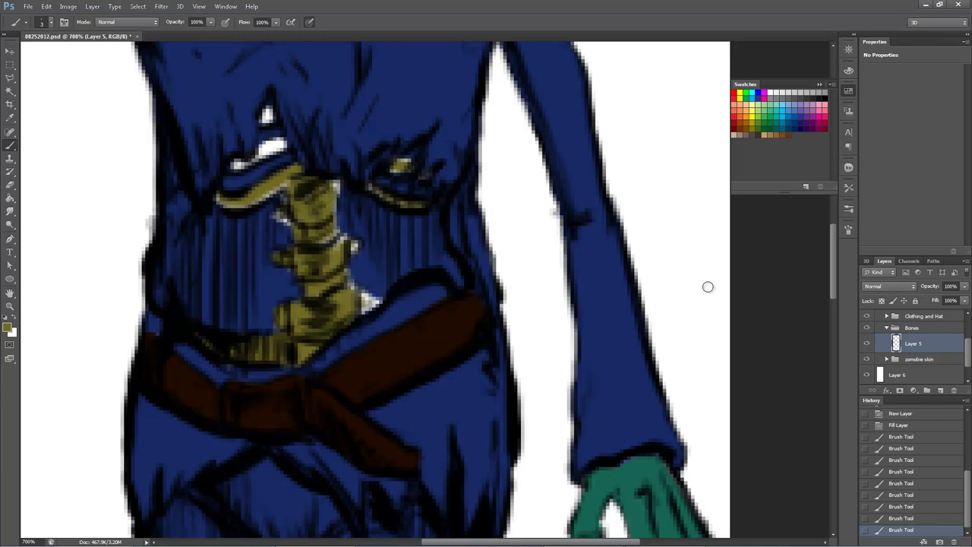
Step: Toggle the bone color layer's visibility to check coverage, and paint olive over the white gaps on the topmost exposed vertebra
left_click(867, 344)
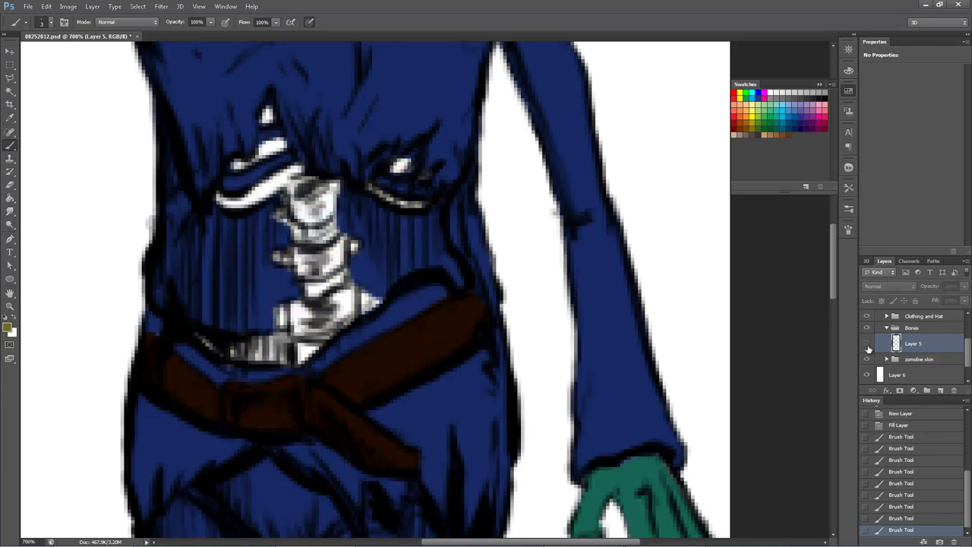
left_click(867, 345)
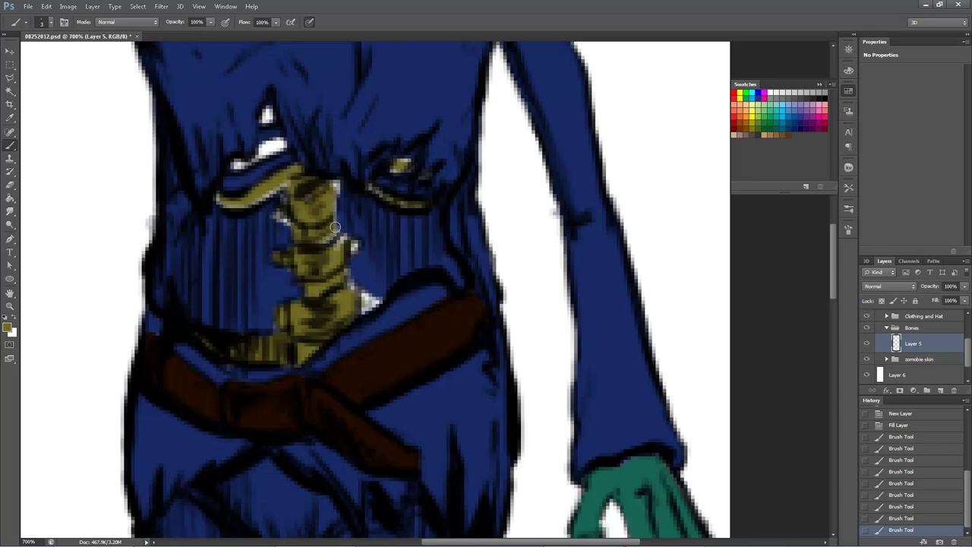
left_click_drag(333, 186, 334, 193)
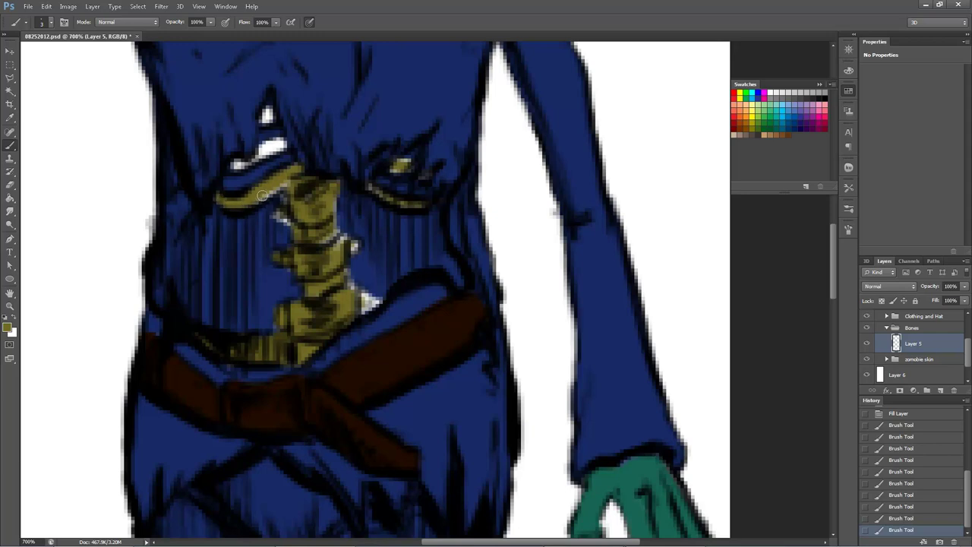
left_click(295, 183)
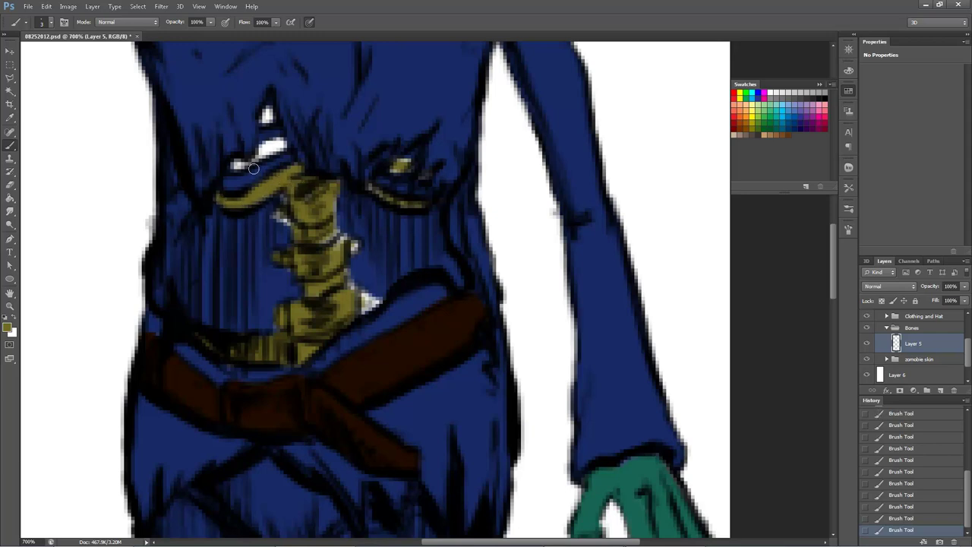
Step: Paint the bone showing through the shirt tears above the ribs olive and fill the white gaps on the ribs right of the spine
left_click_drag(237, 164, 274, 143)
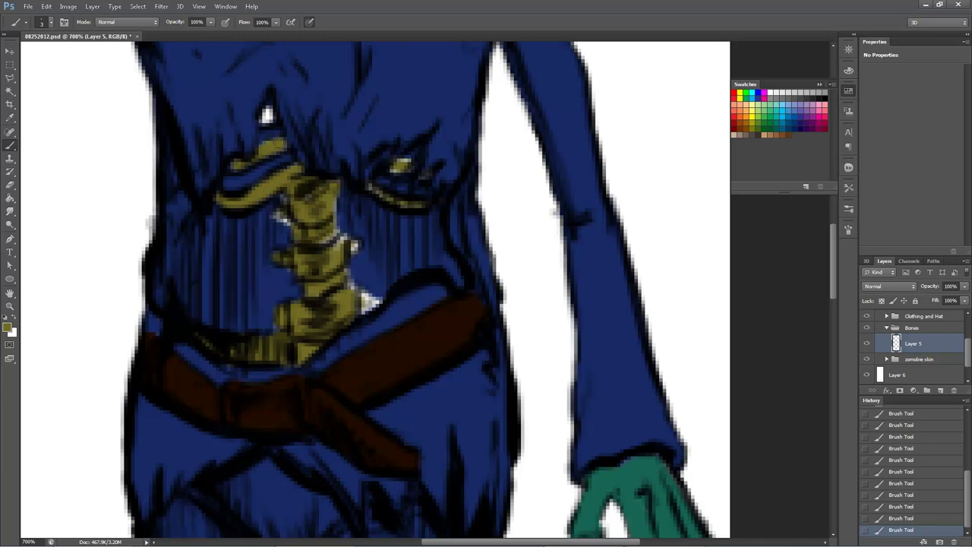
left_click_drag(266, 120, 268, 115)
left_click_drag(393, 170, 407, 164)
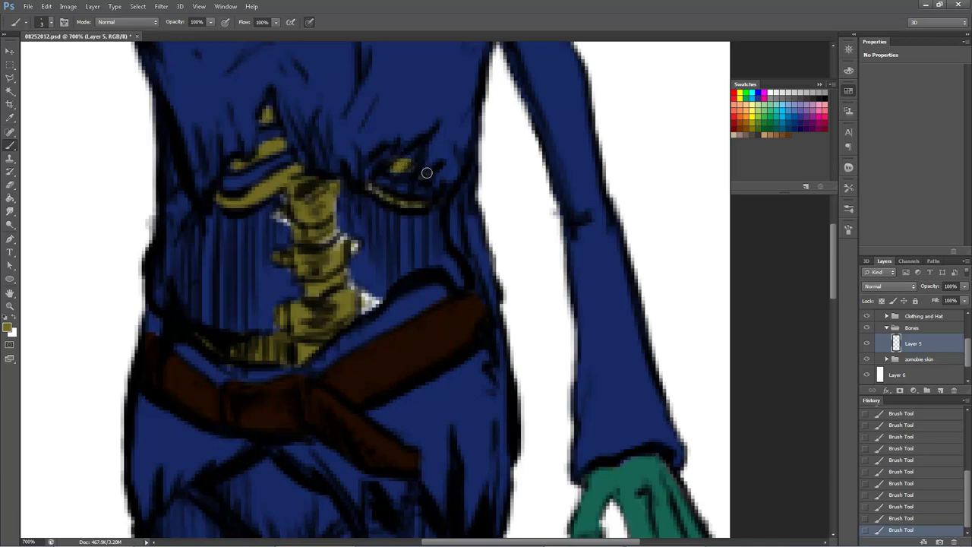
left_click_drag(384, 198, 423, 204)
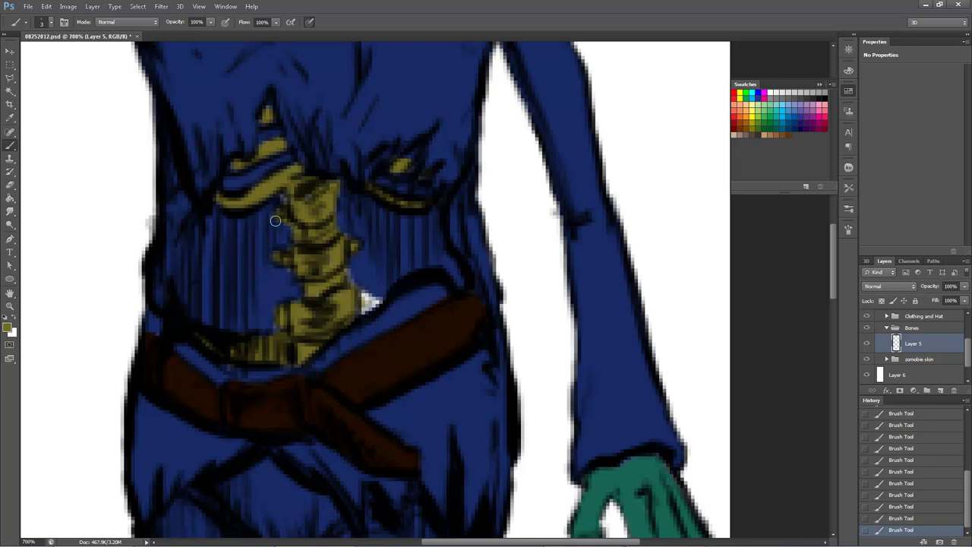
Step: Erase the stray olive color along both sides of the spine
key("e")
left_click_drag(265, 221, 288, 225)
left_click_drag(290, 282, 285, 264)
left_click_drag(354, 269, 364, 283)
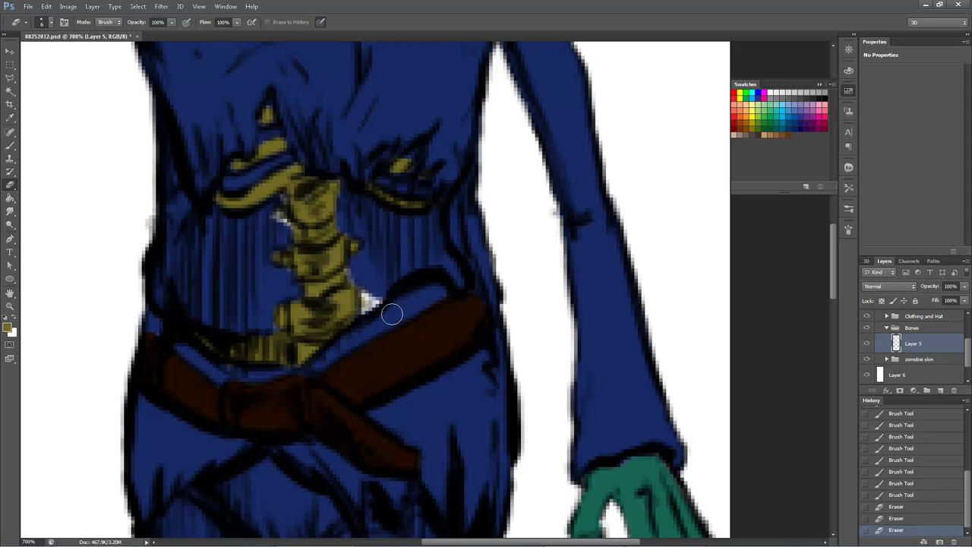
Step: On Layer 2 in the Clothing and Hat group, sample the shirt's blue and paint over the white gap between the lower spine and belt
key("z")
left_click(360, 327, "alt")
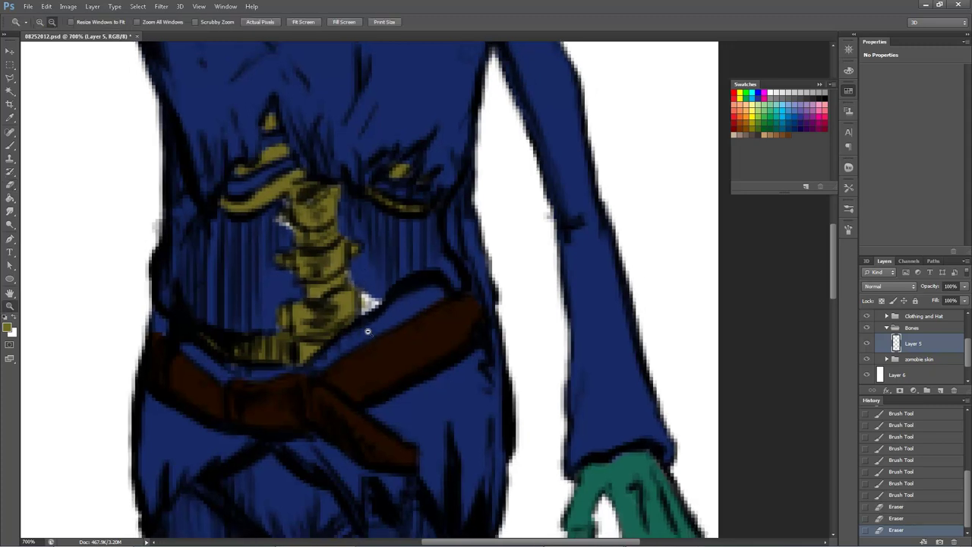
left_click(371, 336, "alt")
left_click(371, 336, "alt")
left_click(369, 349, "alt")
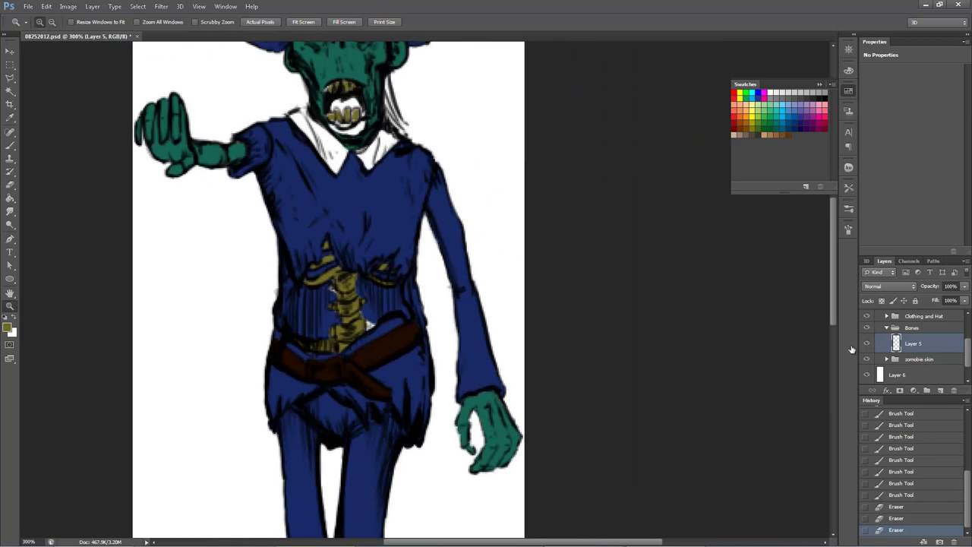
left_click(887, 329)
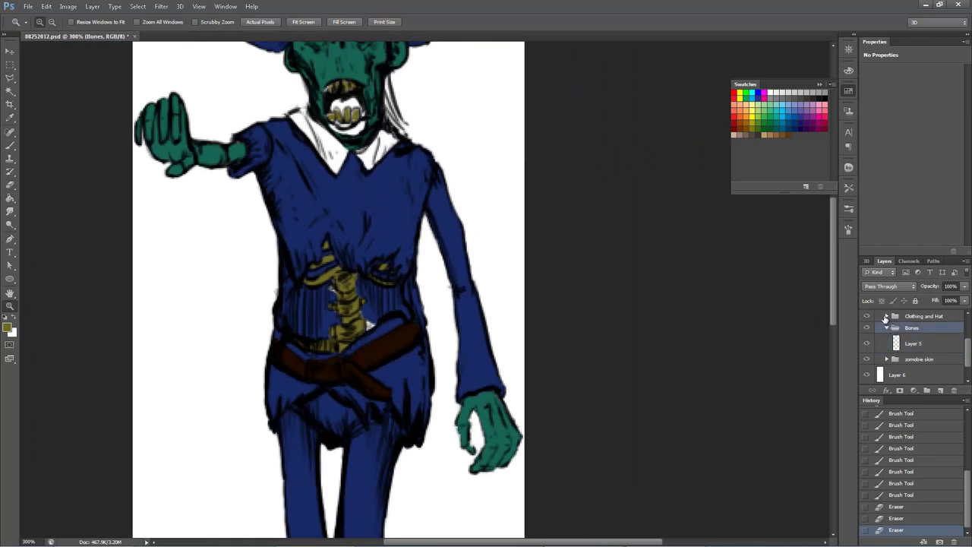
left_click(886, 316)
left_click(916, 334)
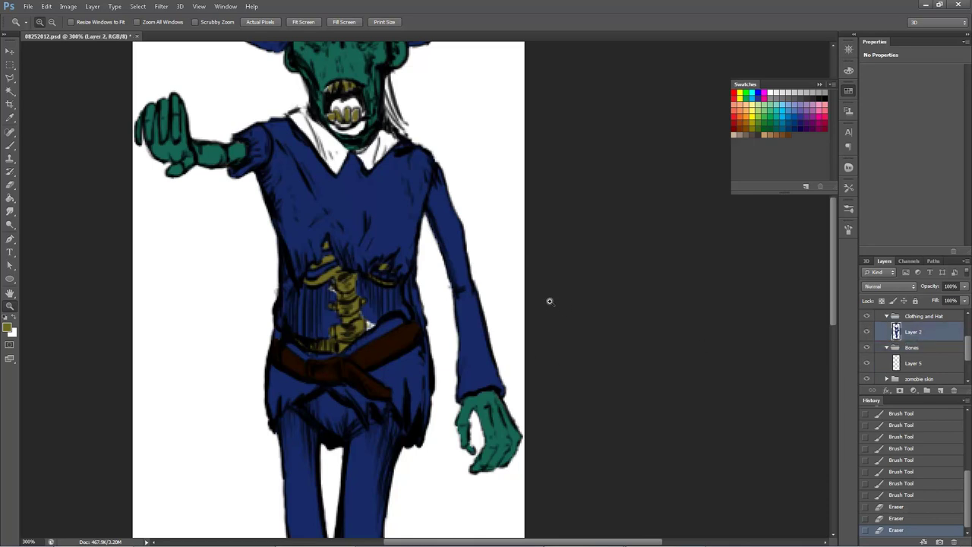
key("i")
left_click(393, 222)
key("z")
left_click(374, 347)
left_click(374, 346)
key("b")
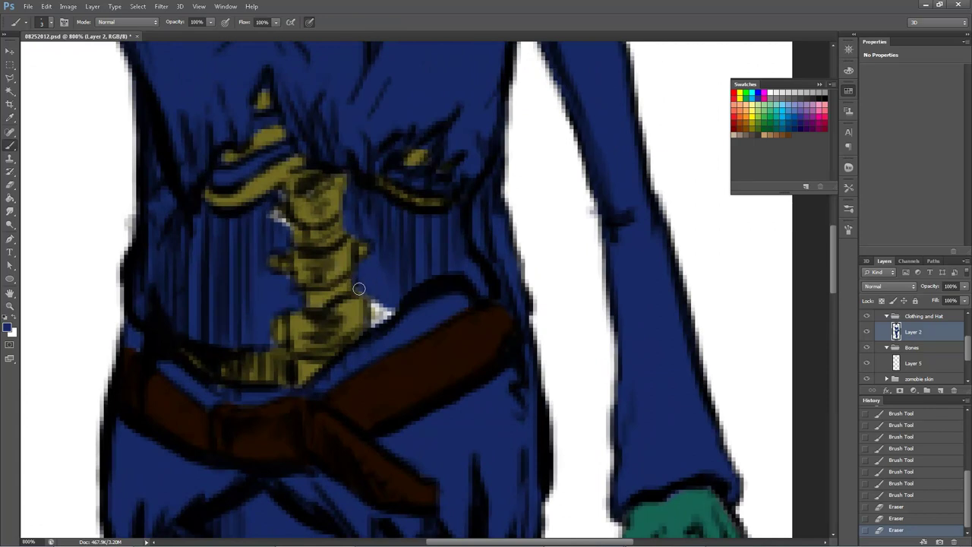
mouse_move(373, 312)
left_mouse_down()
mouse_move(386, 309)
mouse_move(374, 325)
mouse_move(375, 305)
left_mouse_up()
Step: Paint blue over the remaining white spots along the left edge of the spine, from the ribs down to the pelvis
left_click_drag(275, 229, 279, 227)
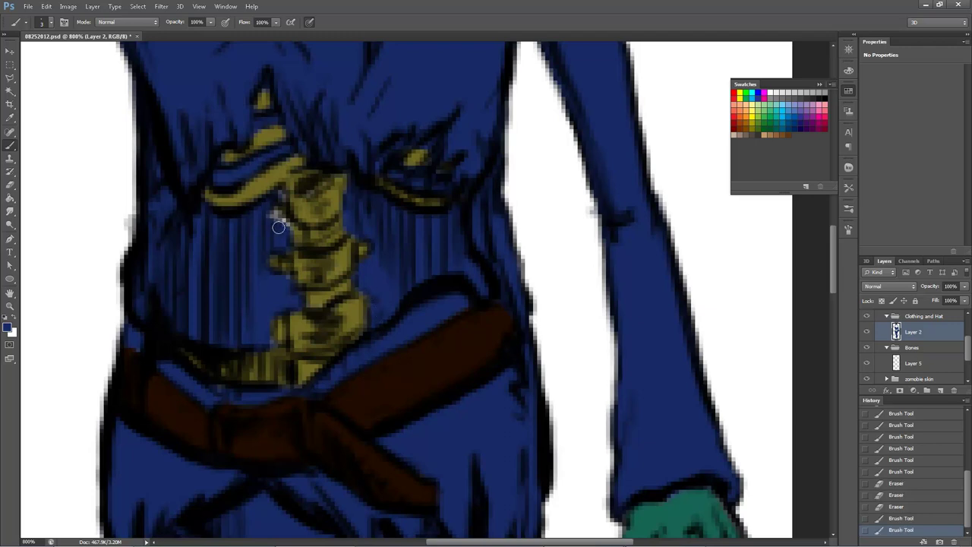
key("i")
key("b")
mouse_move(271, 210)
left_mouse_down()
mouse_move(291, 228)
mouse_move(261, 217)
mouse_move(267, 212)
mouse_move(299, 264)
mouse_move(286, 242)
left_mouse_up()
left_click_drag(288, 277, 287, 292)
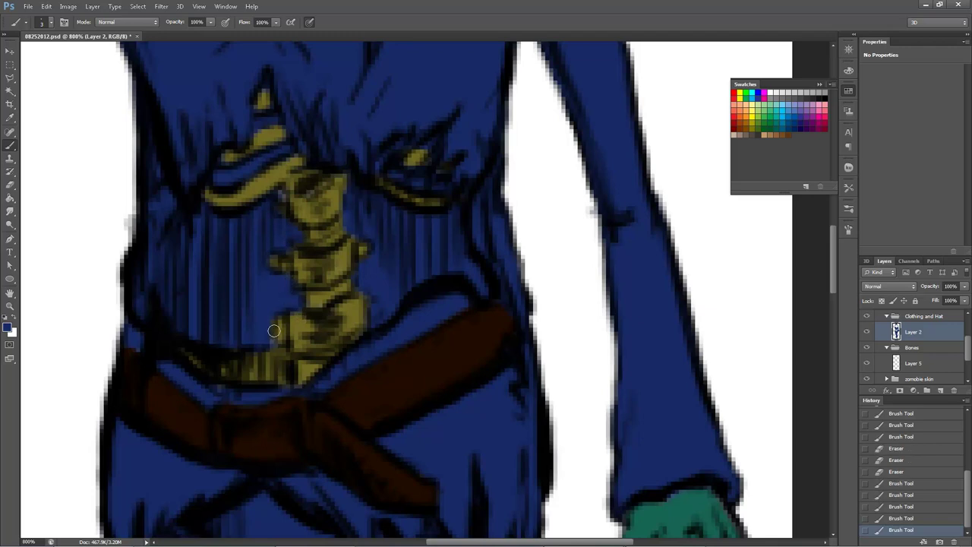
left_click_drag(275, 343, 264, 342)
key("z")
key("b")
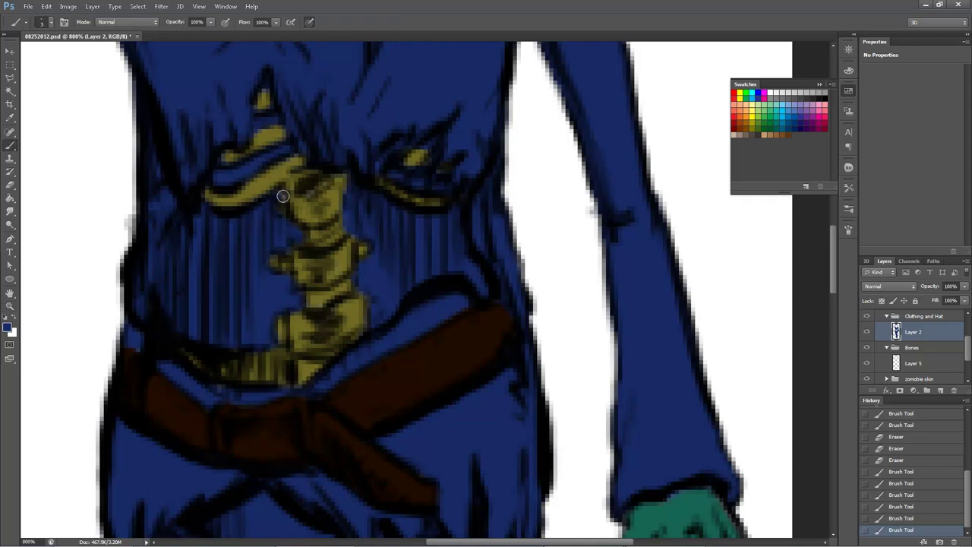
left_click_drag(284, 199, 278, 190)
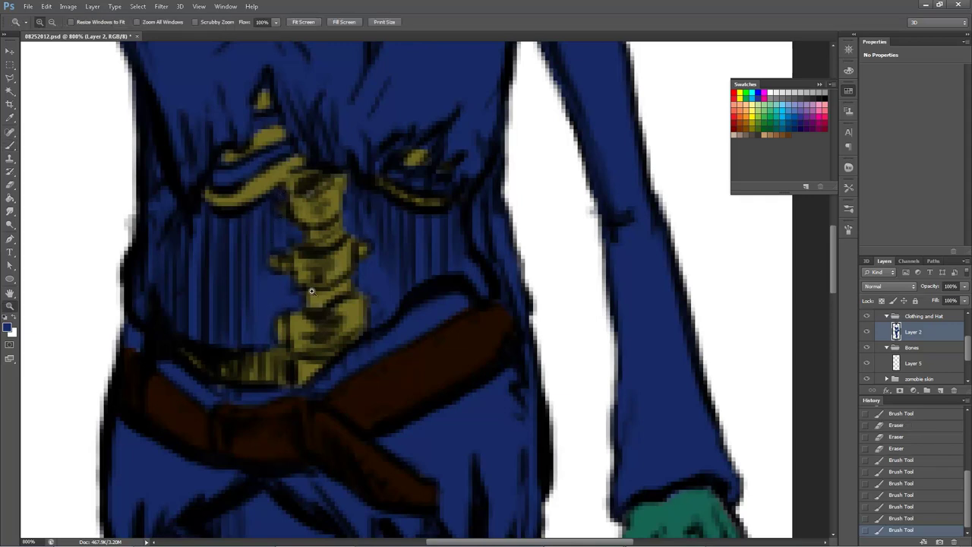
Step: Bring the zombie's head into view and select the zomobie skin group
key("z")
left_click(331, 307, "alt")
left_click(346, 325, "alt")
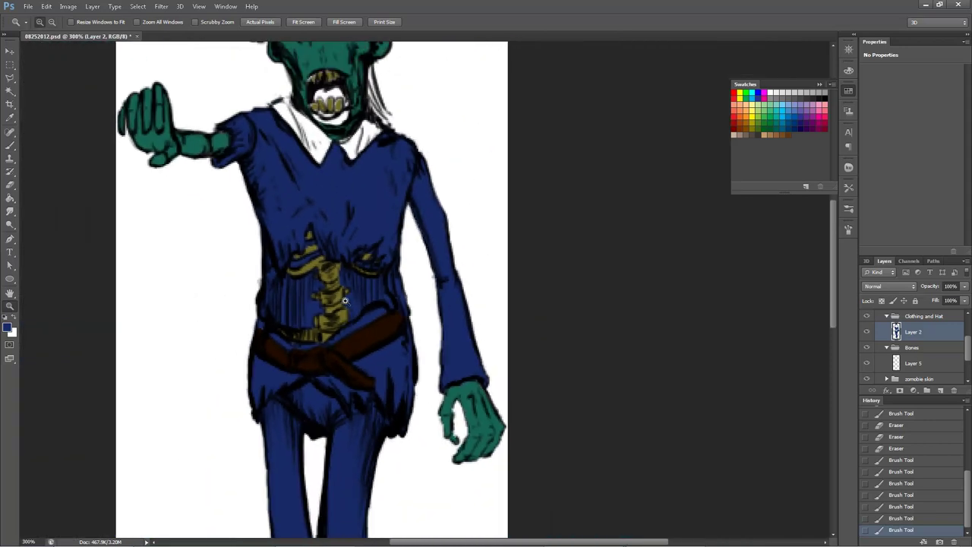
key("h")
left_click_drag(331, 79, 362, 314)
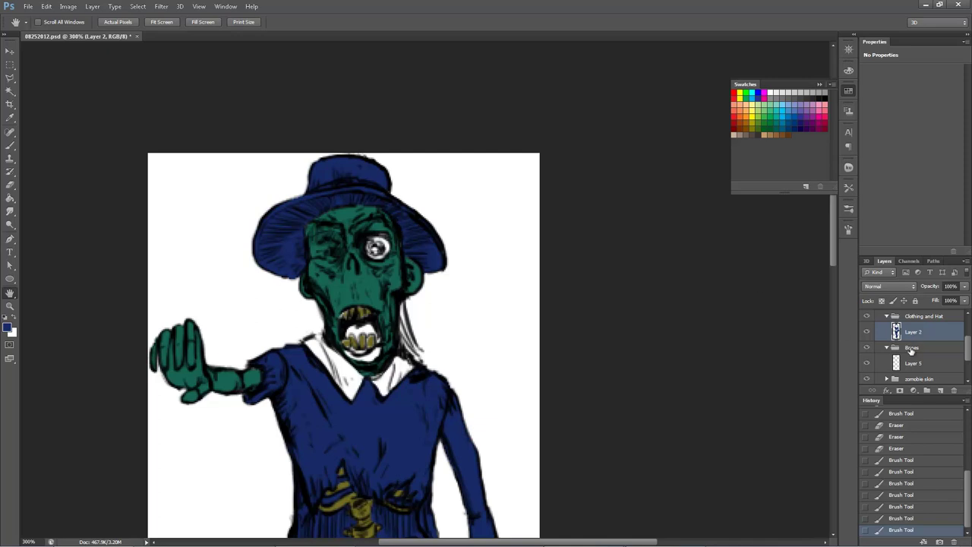
scroll(962, 353, "down", 3)
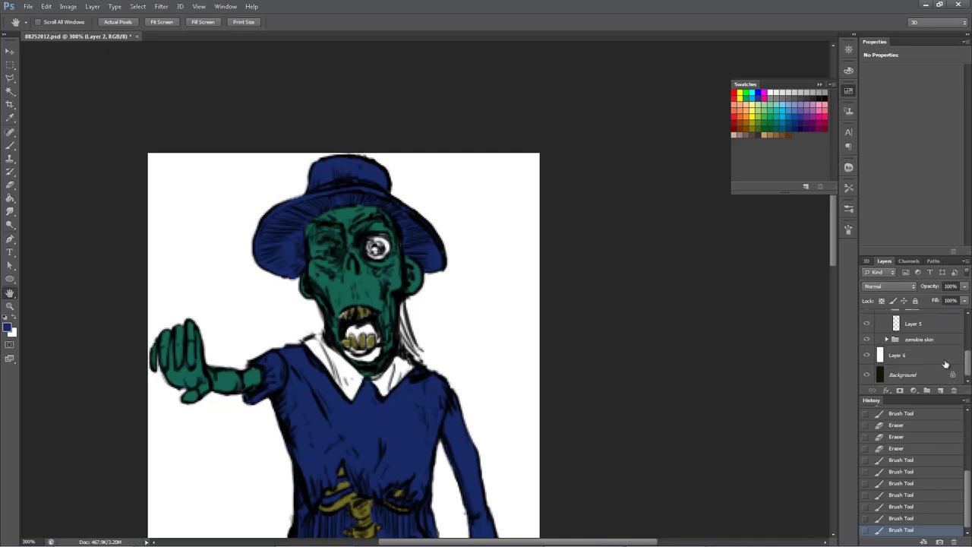
left_click(883, 340)
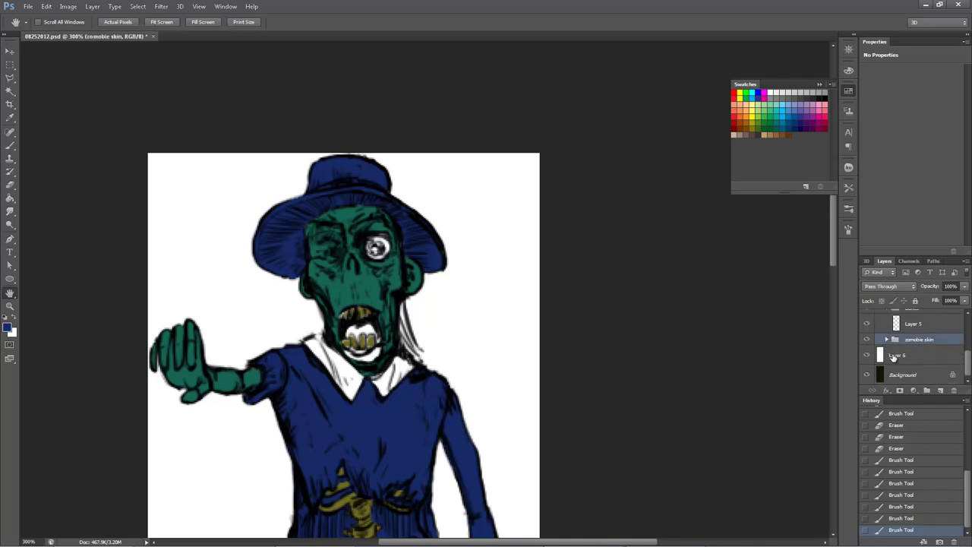
Step: Expand the zombie skin group and make its Layer 4 the active layer for work on the face
left_click(887, 339)
left_click(923, 362)
key("z")
left_click_drag(314, 318, 331, 347)
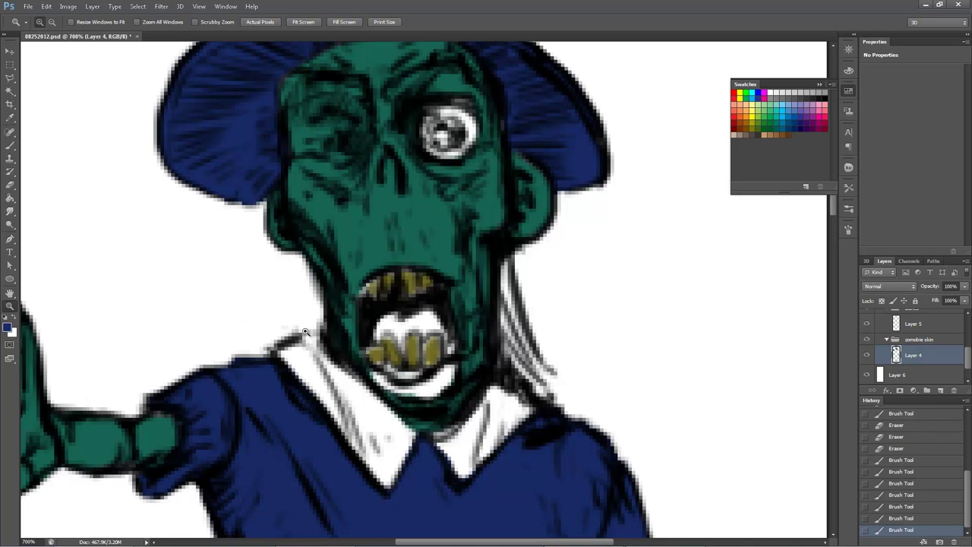
Step: Sample the green of the face as the foreground colour and brush it inside the open mouth
left_click(7, 329)
left_click(431, 213)
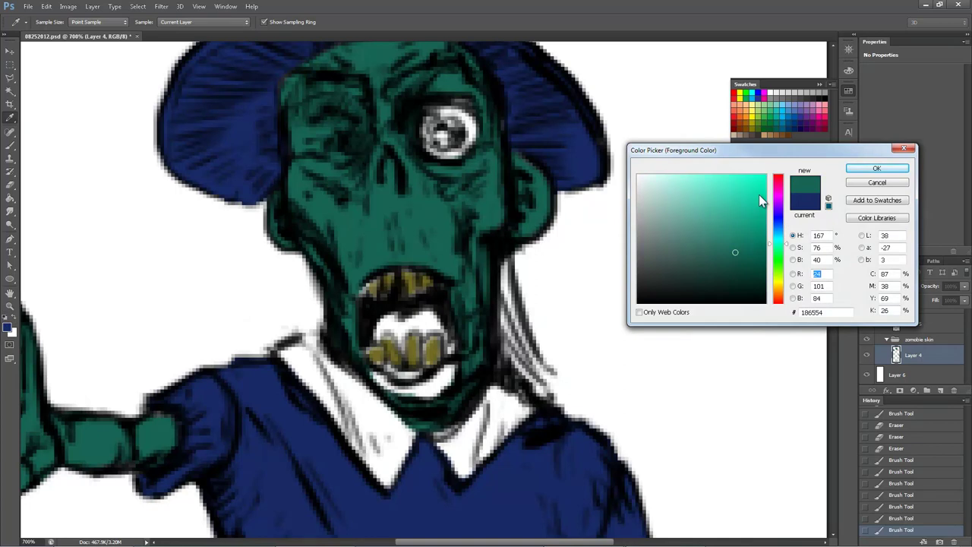
left_click(869, 169)
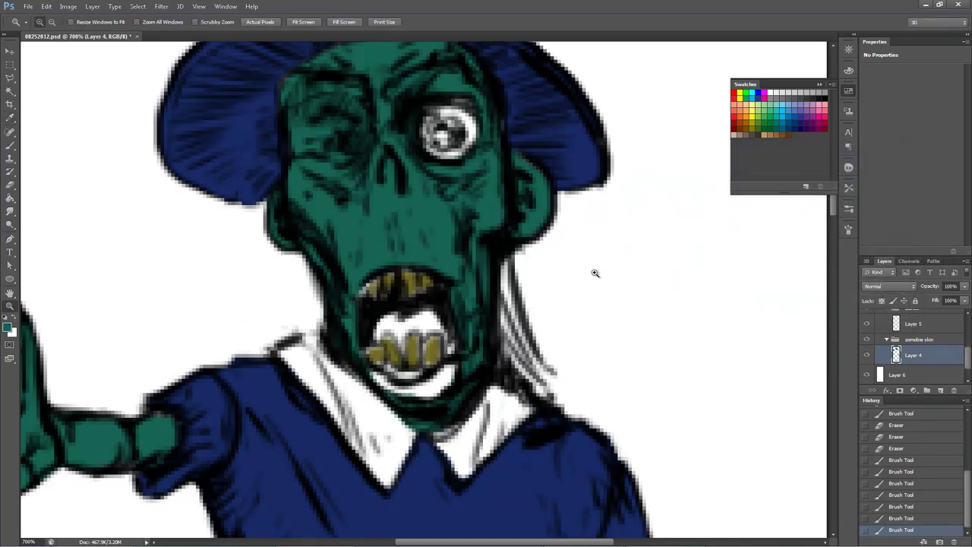
key("b")
mouse_move(362, 286)
left_mouse_down()
mouse_move(366, 318)
mouse_move(387, 316)
mouse_move(376, 331)
mouse_move(401, 324)
left_mouse_up()
Step: Set the foreground colour to the dusty pink 9f6f6c for the Brush tool
left_click(9, 328)
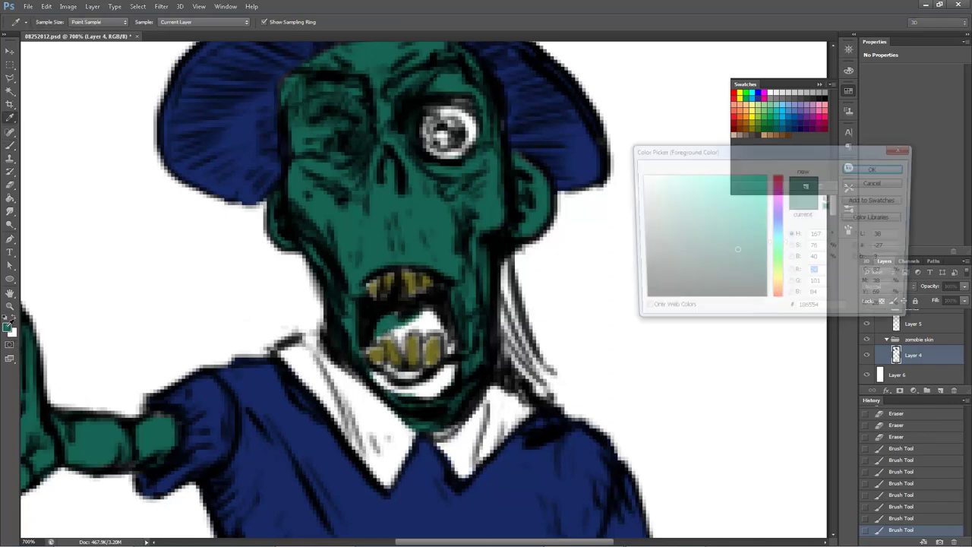
left_click_drag(781, 290, 678, 223)
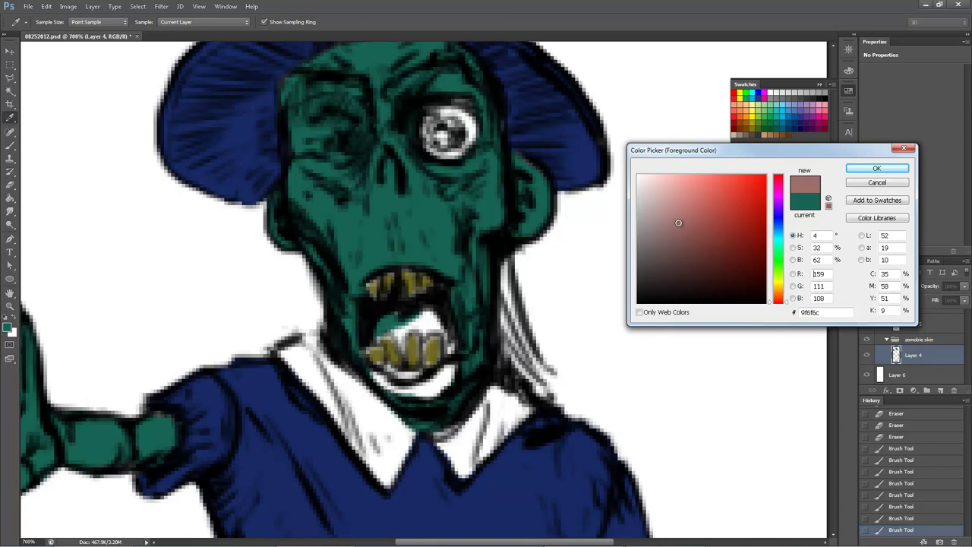
left_click(862, 169)
key("b")
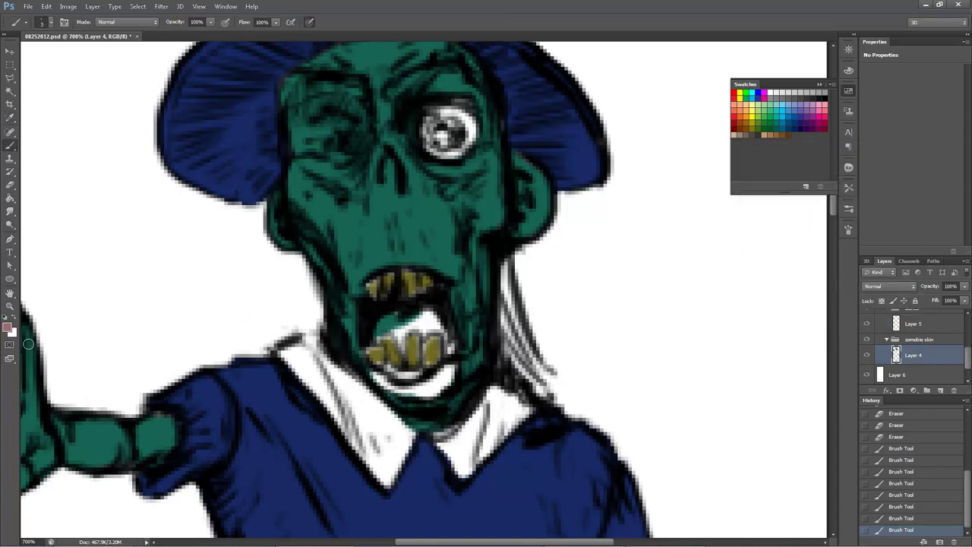
Step: Set colour sampling to All Layers and change the foreground colour to dark crimson 65182e, based on the sampled face green
left_click(9, 328)
left_click(199, 24)
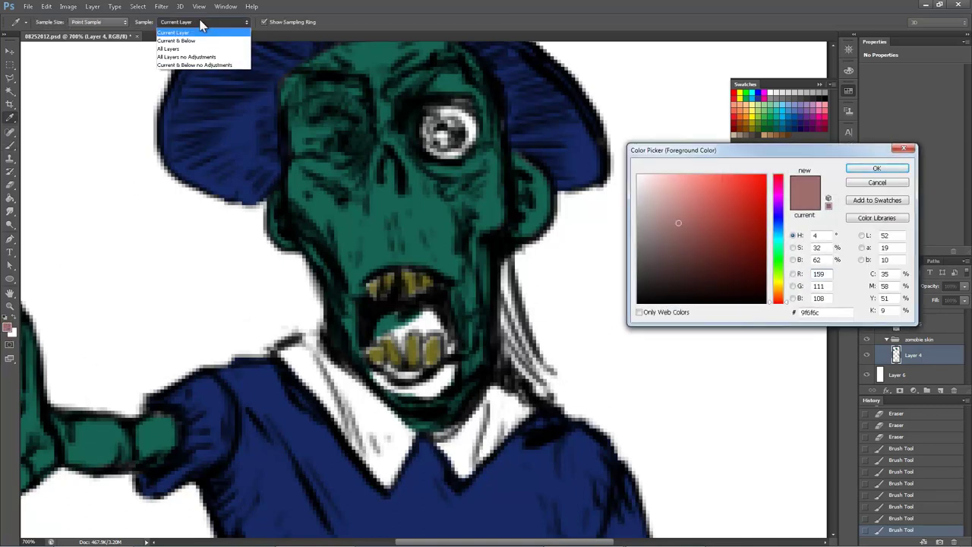
left_click(194, 43)
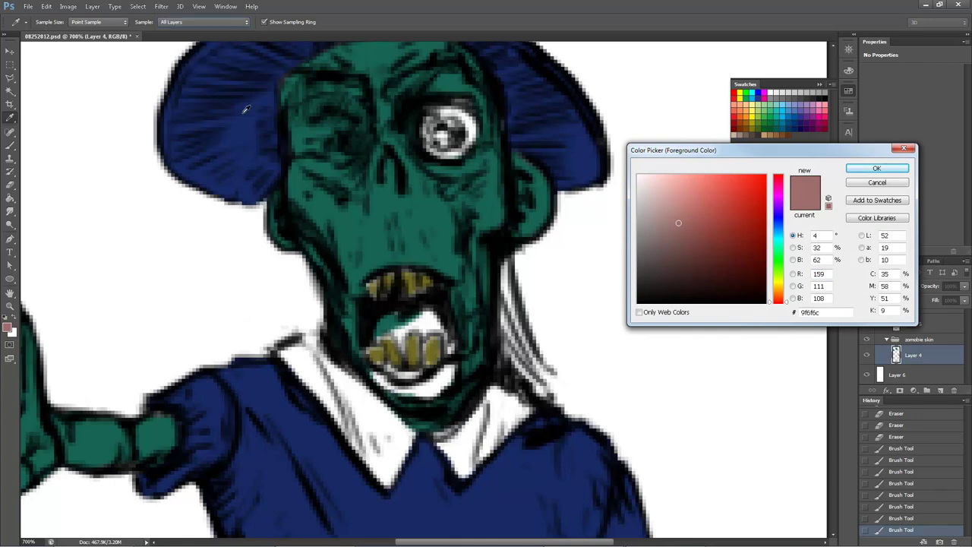
left_click(447, 222)
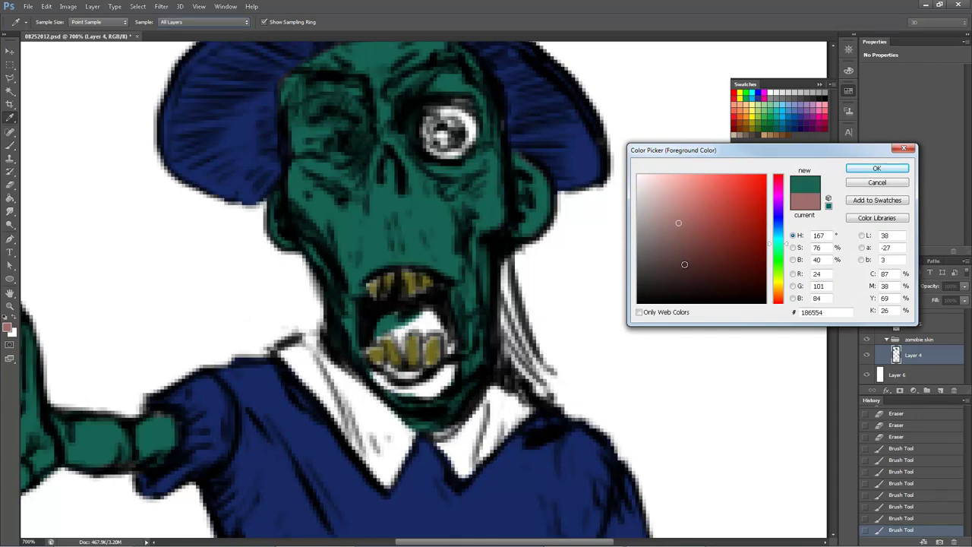
left_click(683, 265)
left_click_drag(787, 254, 787, 294)
left_click(437, 228)
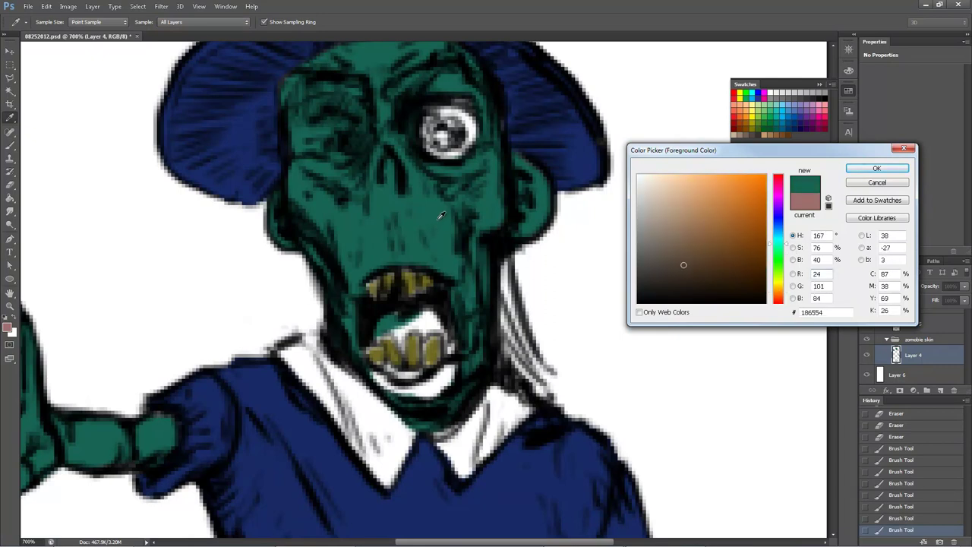
left_click_drag(786, 250, 786, 304)
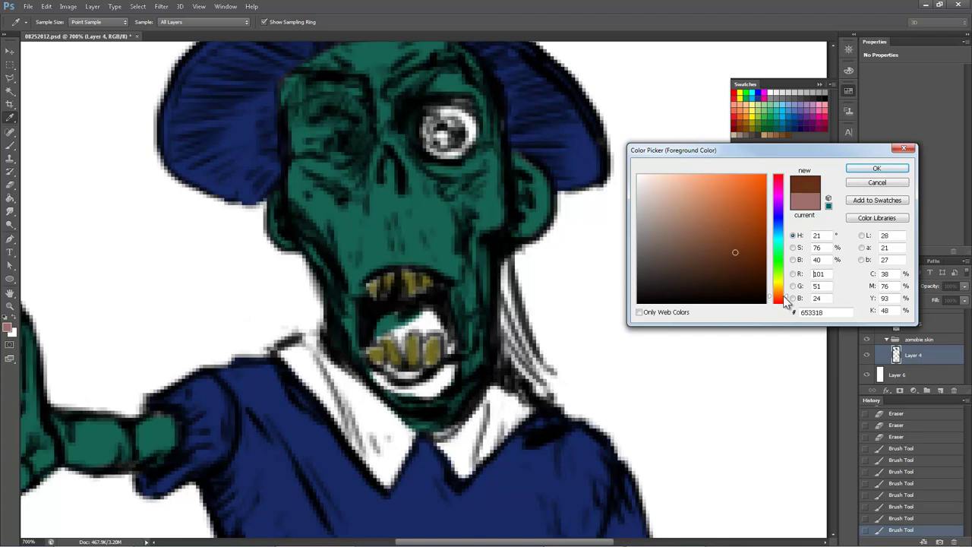
left_click(779, 185)
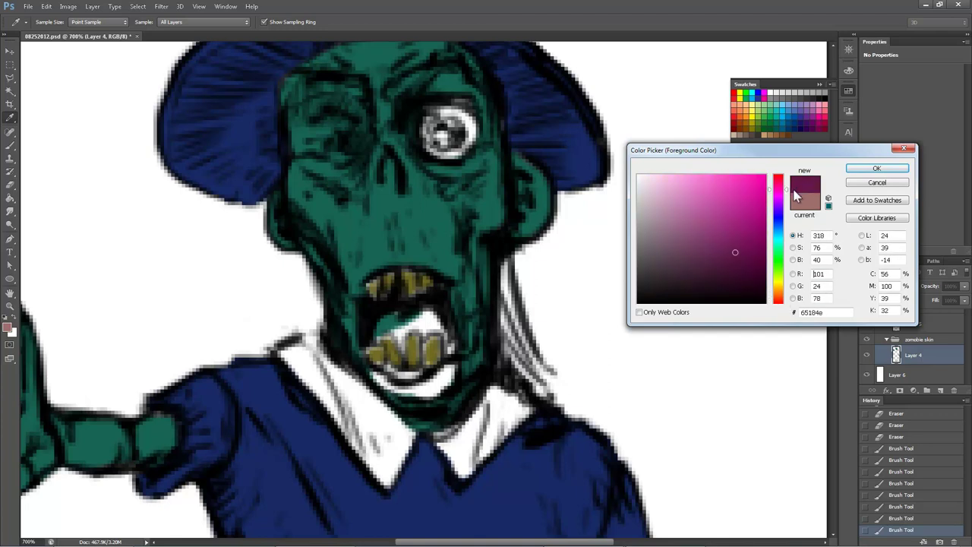
left_click_drag(795, 190, 792, 180)
left_click(869, 169)
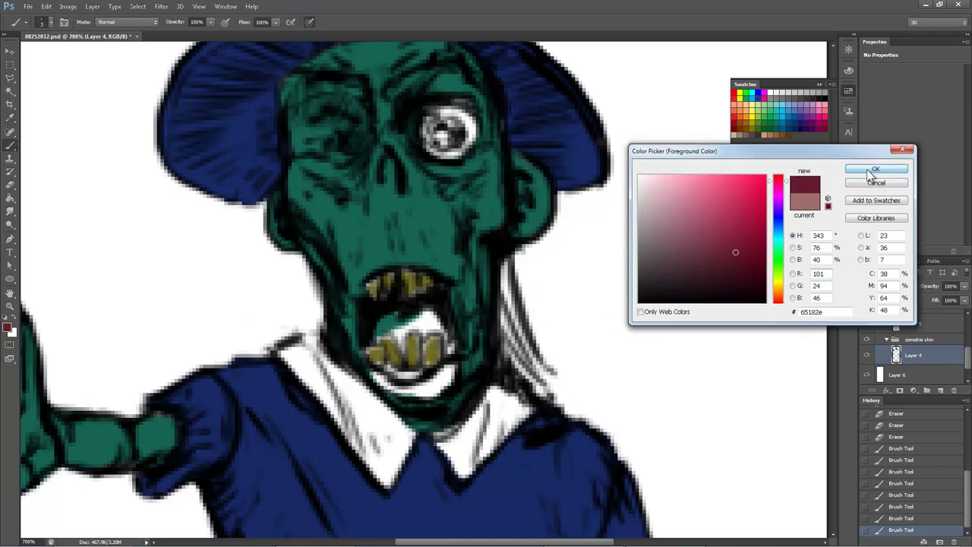
Step: Paint the tongue and the white area inside the mouth with the dark crimson brush on Layer 4
mouse_move(391, 317)
left_mouse_down()
mouse_move(376, 336)
mouse_move(388, 328)
mouse_move(403, 346)
mouse_move(404, 319)
mouse_move(427, 318)
mouse_move(425, 331)
mouse_move(435, 316)
mouse_move(449, 331)
mouse_move(447, 353)
mouse_move(445, 331)
left_mouse_up()
left_click(429, 335)
left_click(374, 334)
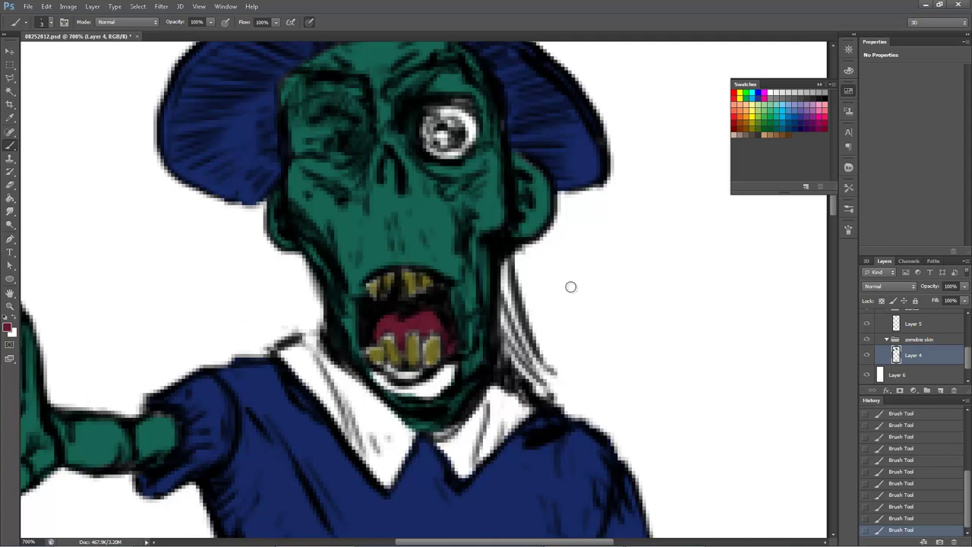
Step: On Layer 5 of the Bones group, sample the tooth yellow from the current layer and paint over the upper and lower teeth
scroll(930, 351, "up", 3)
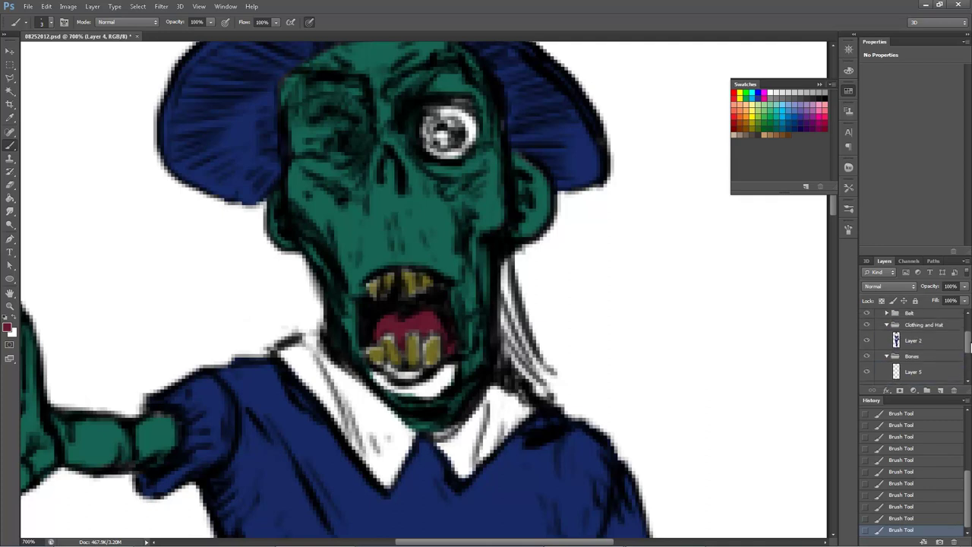
left_click(922, 348)
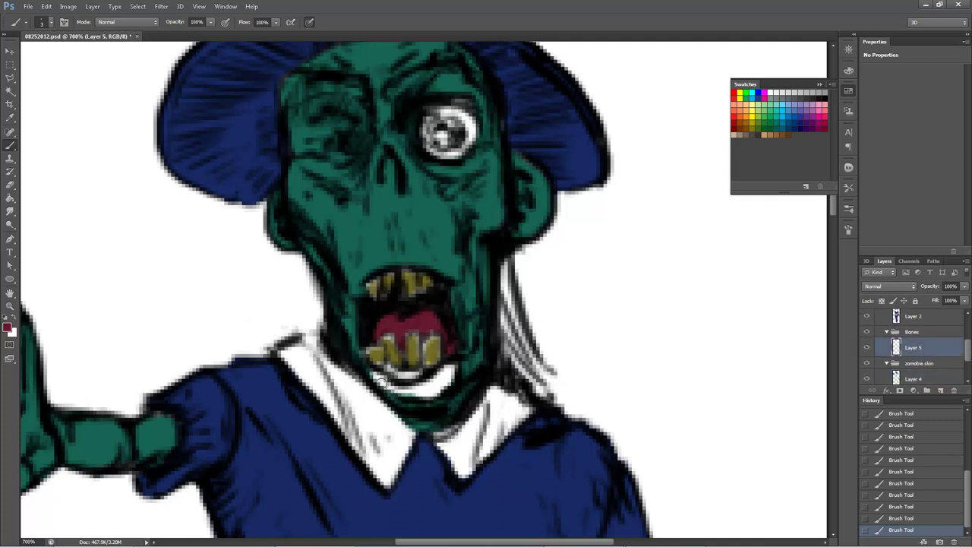
key("i")
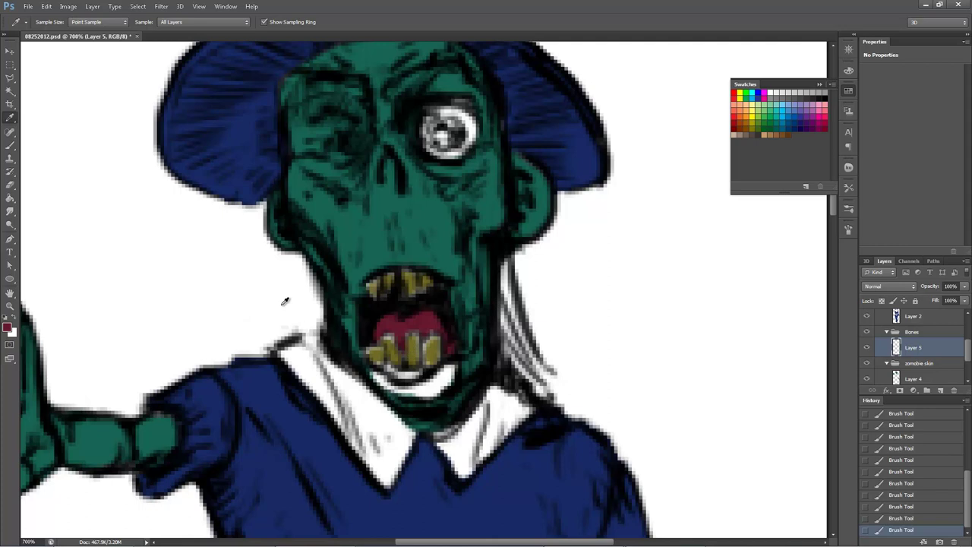
left_click(202, 22)
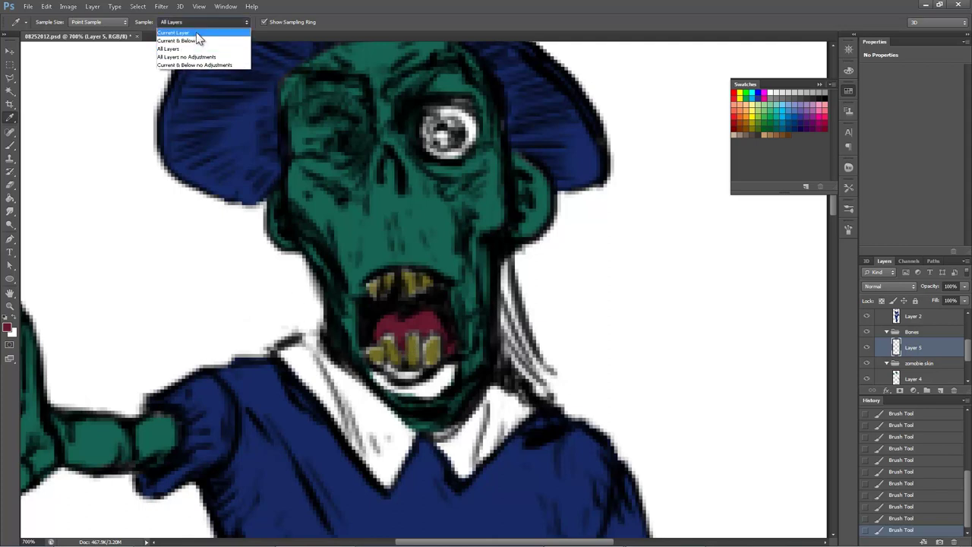
left_click(199, 33)
left_click(417, 343)
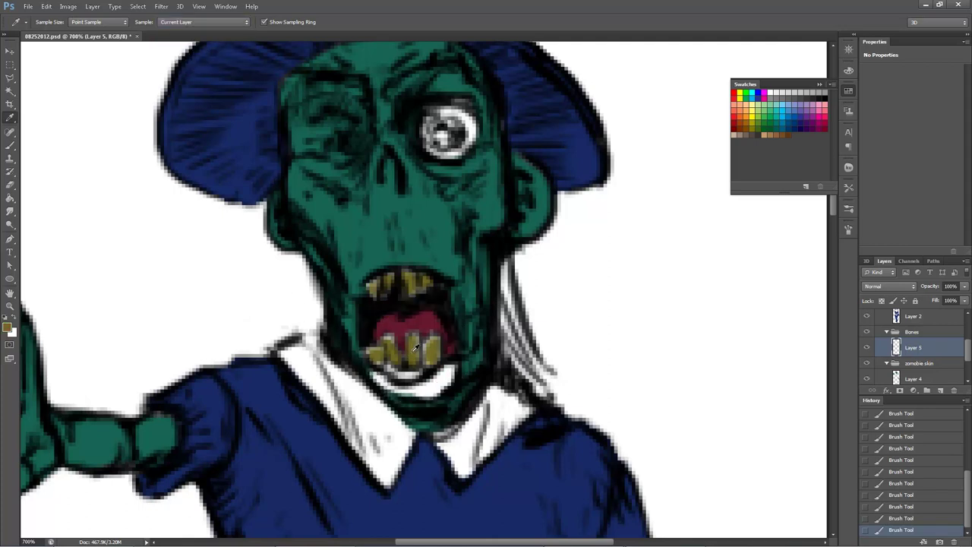
key("b")
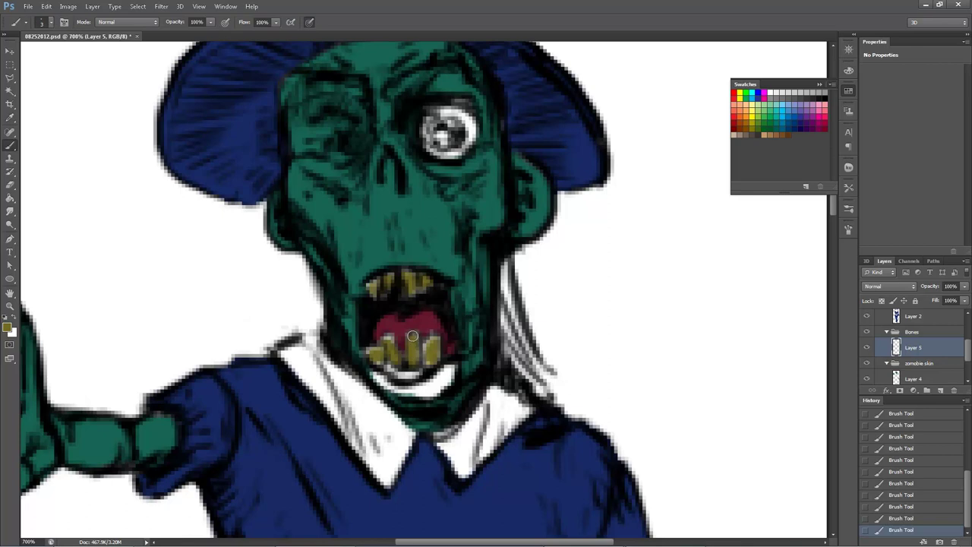
mouse_move(410, 335)
left_mouse_down()
mouse_move(426, 346)
mouse_move(436, 338)
mouse_move(428, 362)
mouse_move(436, 337)
mouse_move(436, 356)
mouse_move(432, 347)
mouse_move(405, 355)
mouse_move(387, 335)
mouse_move(378, 362)
left_mouse_up()
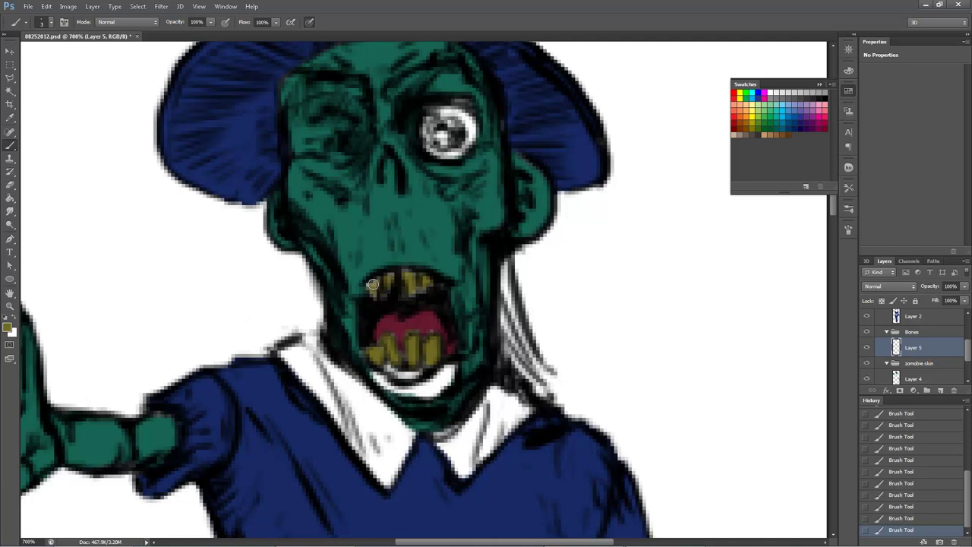
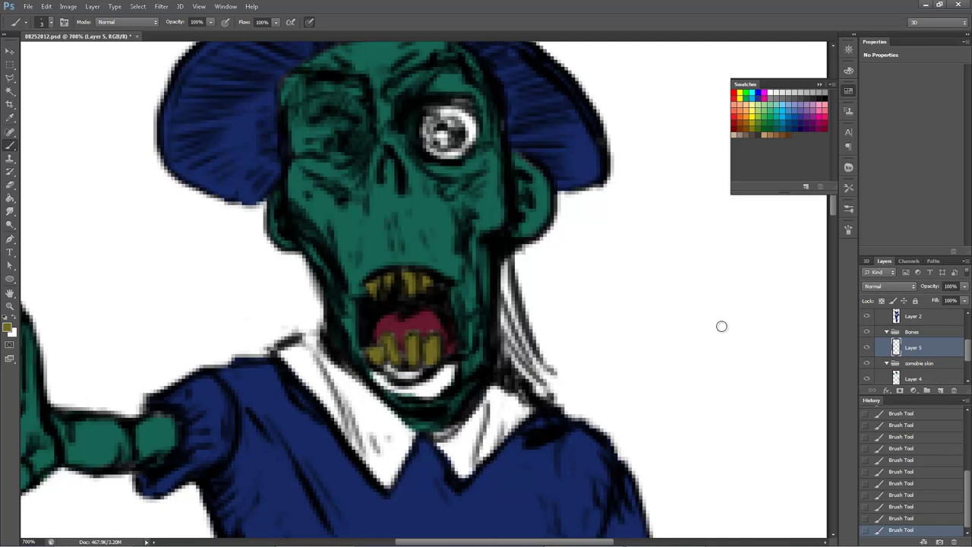
Step: On Layer 4, sample the face's green and paint the white strip of the lower lip beneath the mouth
left_click(935, 377)
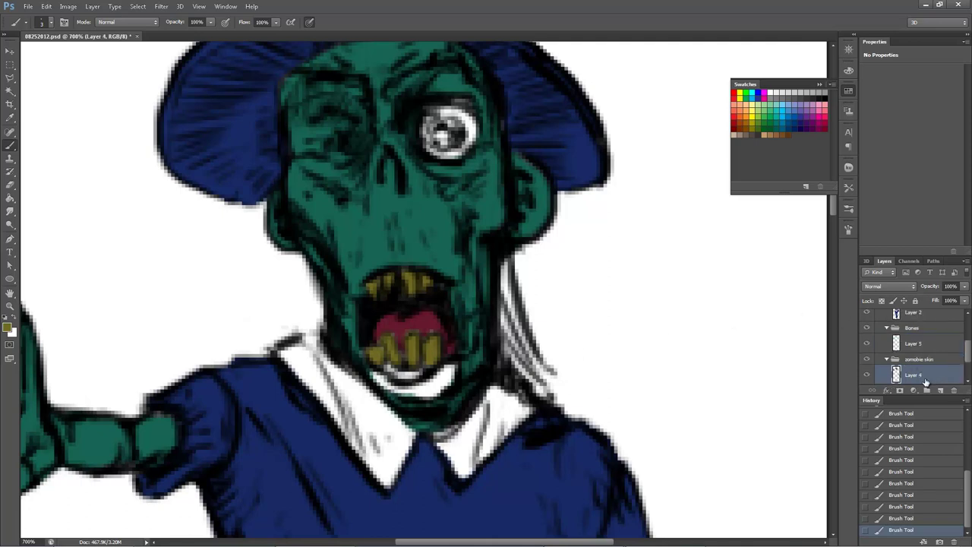
key("i")
left_click(442, 228)
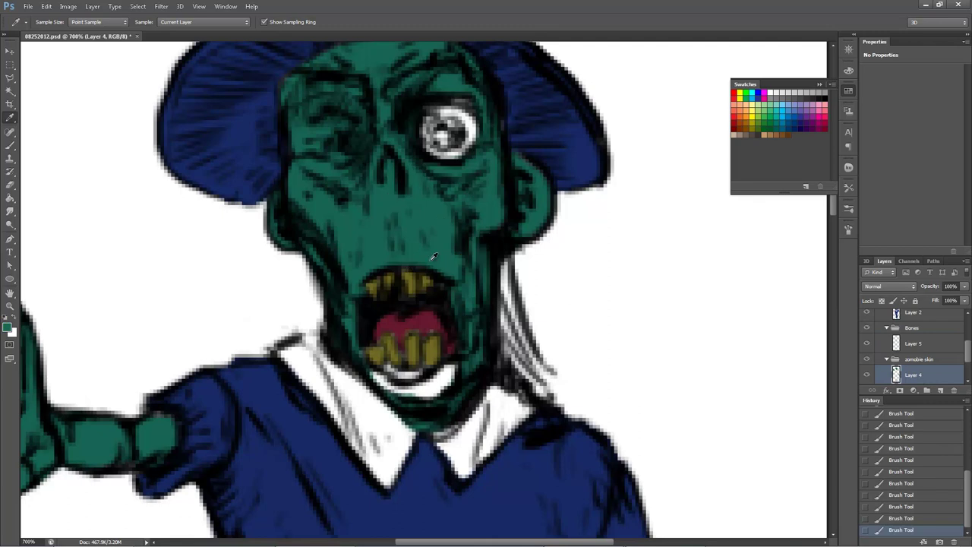
key("b")
mouse_move(386, 381)
left_mouse_down()
mouse_move(407, 393)
mouse_move(444, 384)
mouse_move(419, 391)
mouse_move(452, 369)
mouse_move(447, 387)
left_mouse_up()
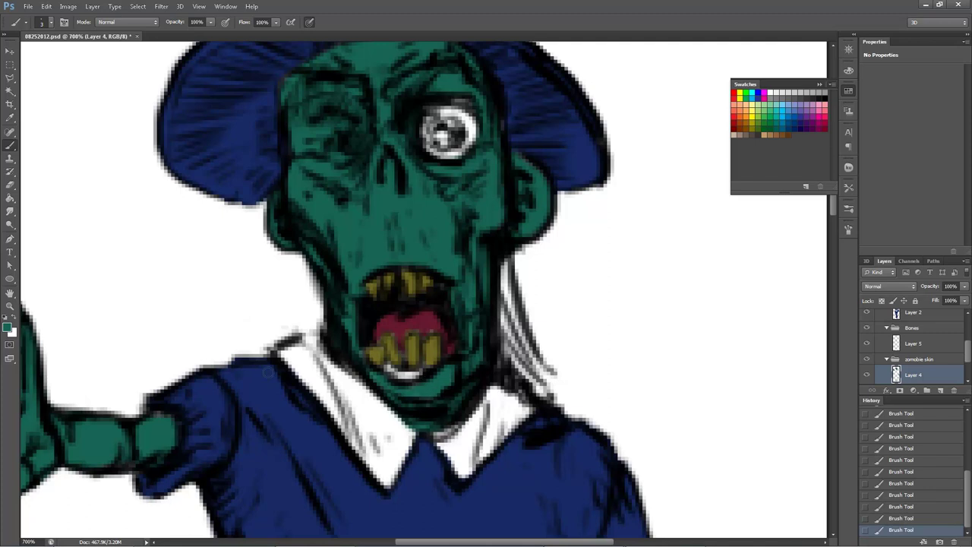
Step: Paint the white gum area below the lower teeth with crimson 8f3750 sampled from the tongue, and resample the tongue's darker red
left_click(7, 325)
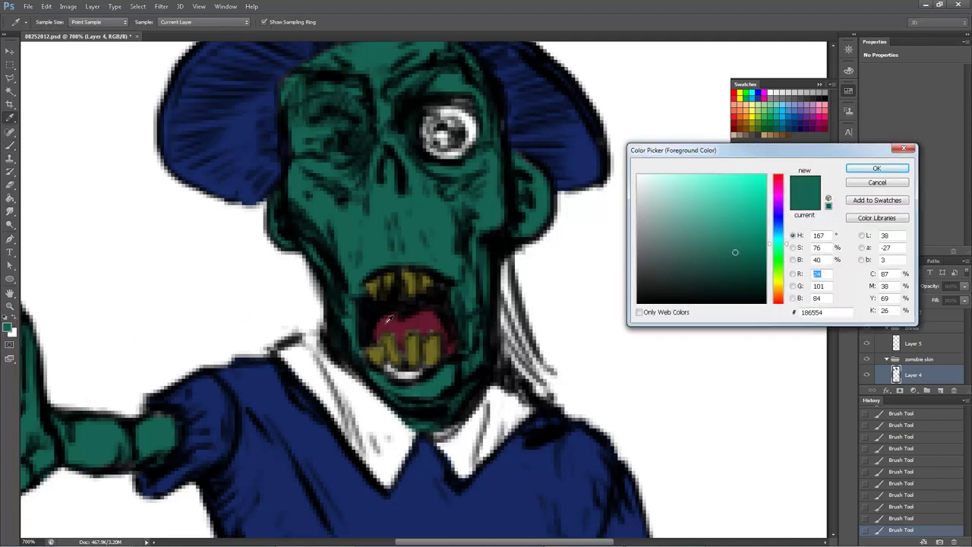
left_click(418, 319)
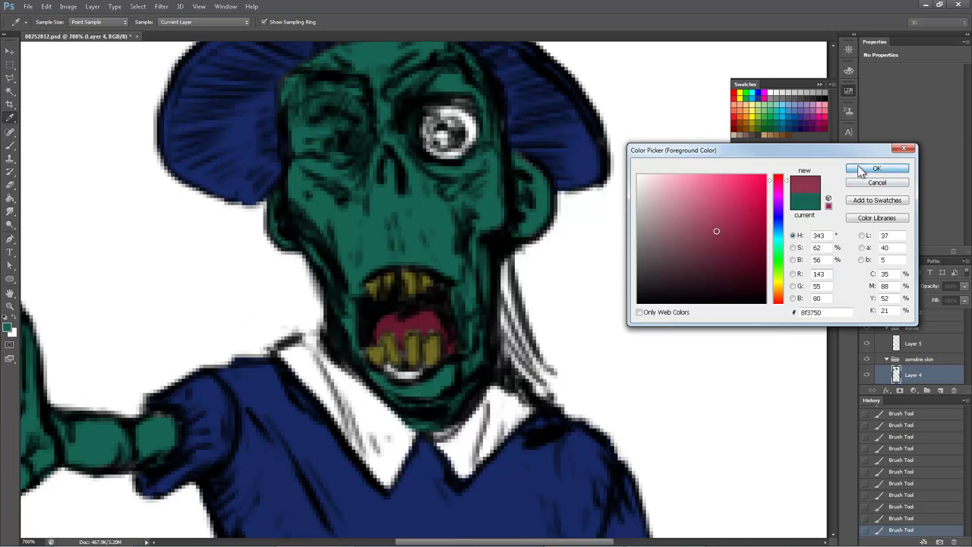
left_click(873, 168)
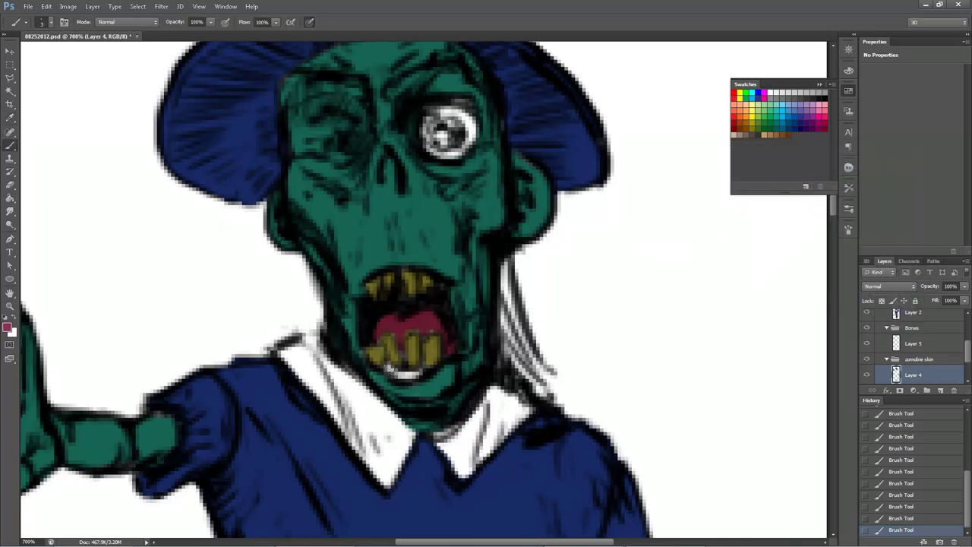
left_click_drag(386, 368, 419, 375)
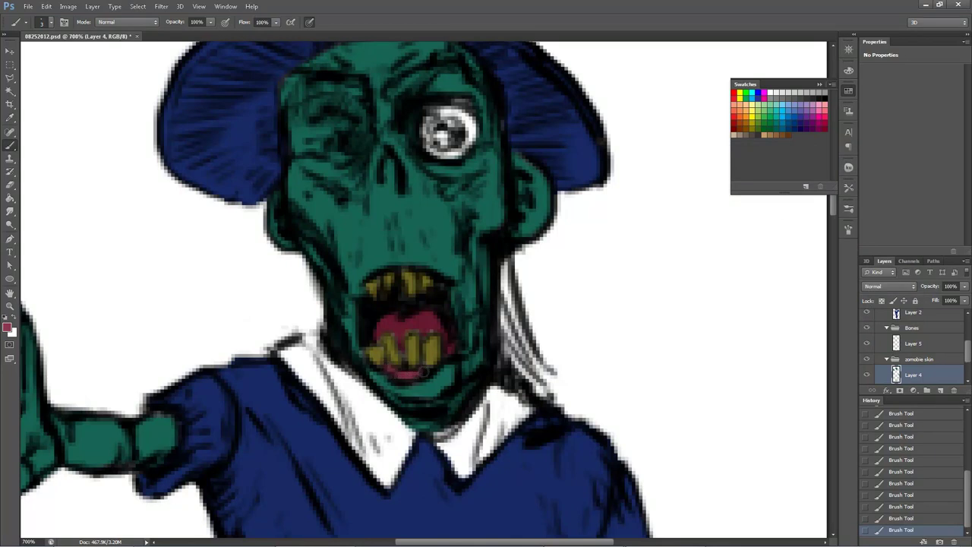
key("i")
left_click(423, 314)
key("b")
Step: Examine the colouring of the whole head and upper body for areas still left white
key("z")
left_click(422, 375, "alt")
left_click(441, 386, "alt")
left_click(446, 395, "alt")
left_click(447, 401, "alt")
left_click(492, 392, "alt")
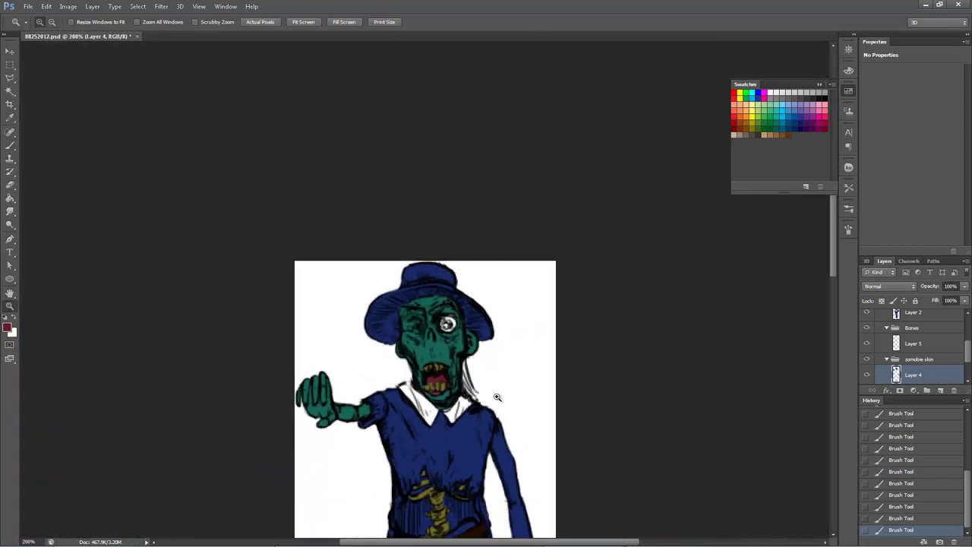
left_click(496, 401)
left_click(497, 400)
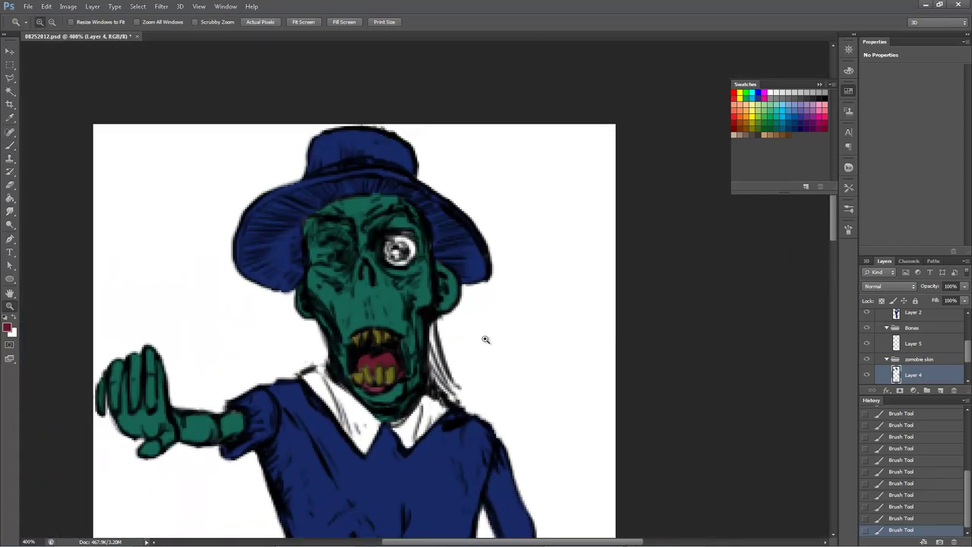
Step: Set the foreground colour to neutral grey 717171 and activate the Brush tool at the hair beside the neck
left_click(419, 365)
left_click(435, 375)
left_click(435, 375)
left_click(435, 376)
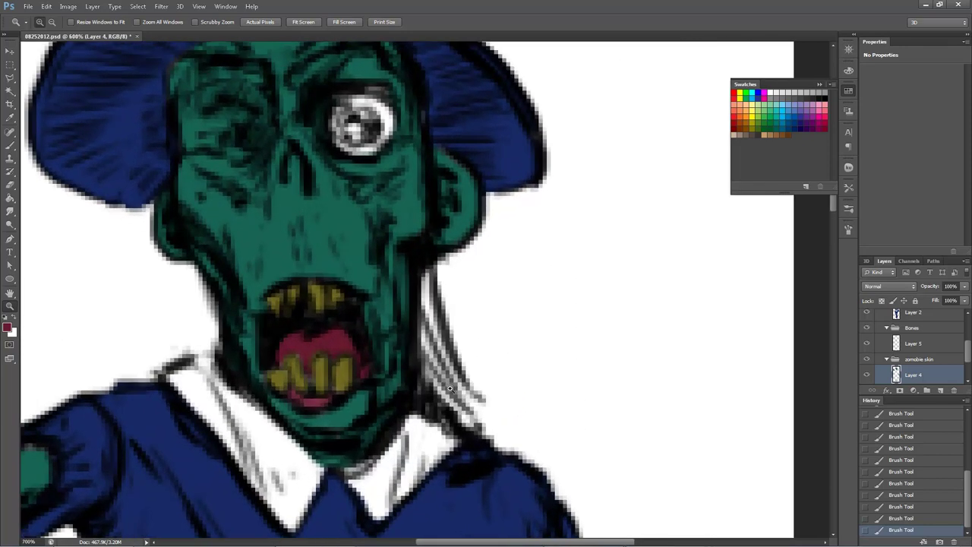
left_click(7, 327)
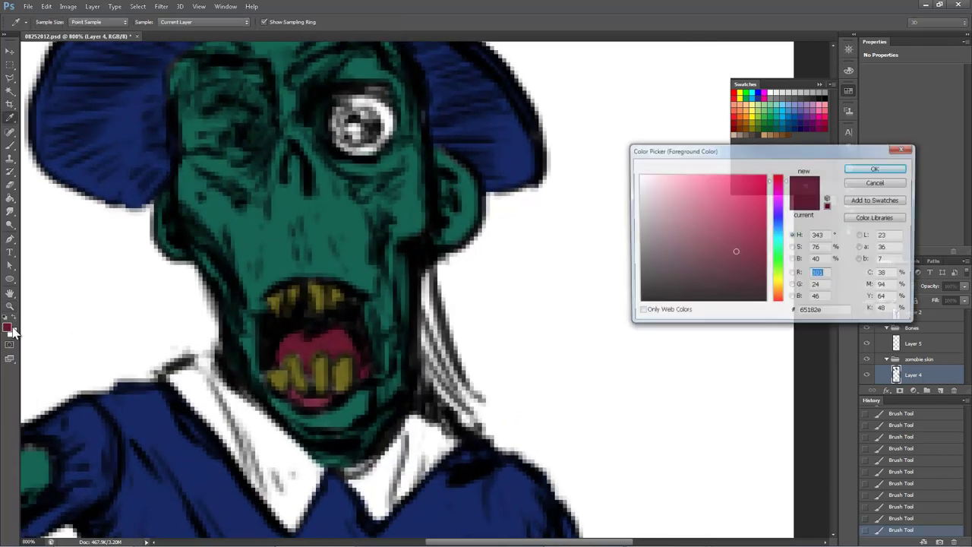
left_click_drag(658, 247, 625, 246)
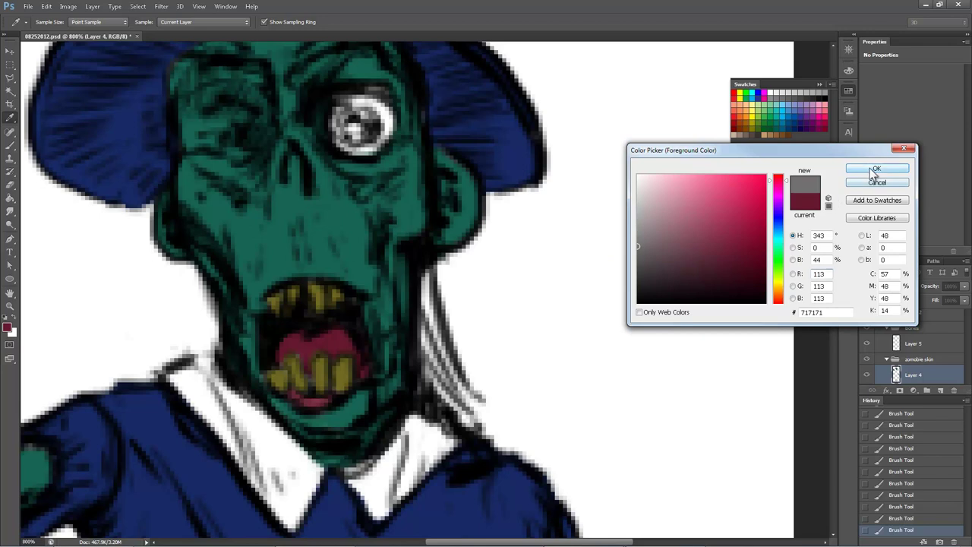
left_click(873, 169)
key("b")
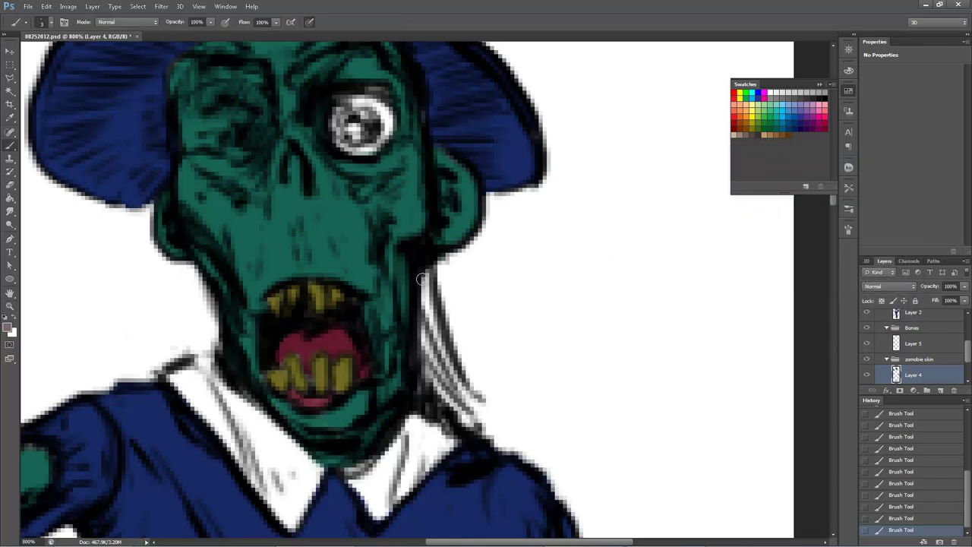
Step: Paint the hair strands beside the neck grey on Layer 4, hiding the white Layer 6 to check them against the dark background
left_click_drag(423, 278, 443, 341)
left_click_drag(425, 277, 448, 358)
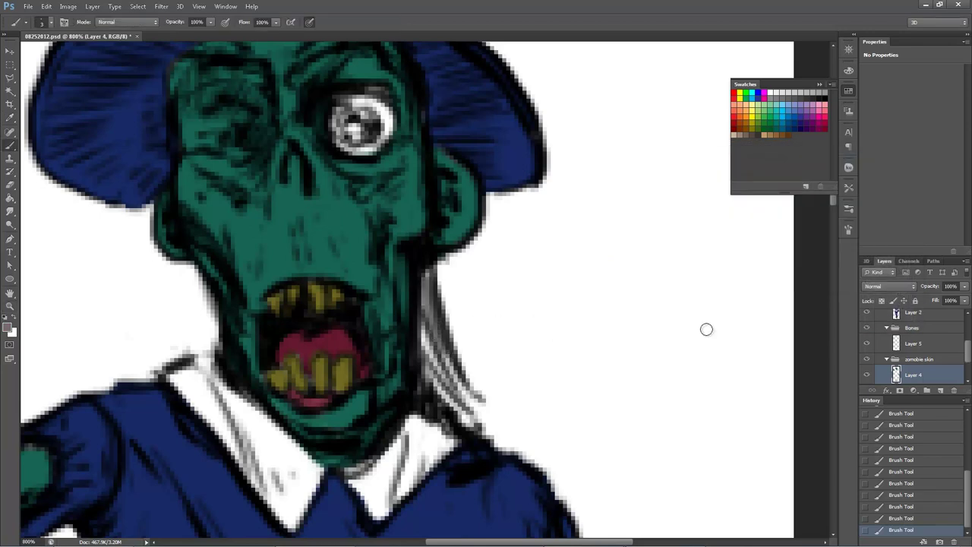
left_click_drag(967, 352, 966, 372)
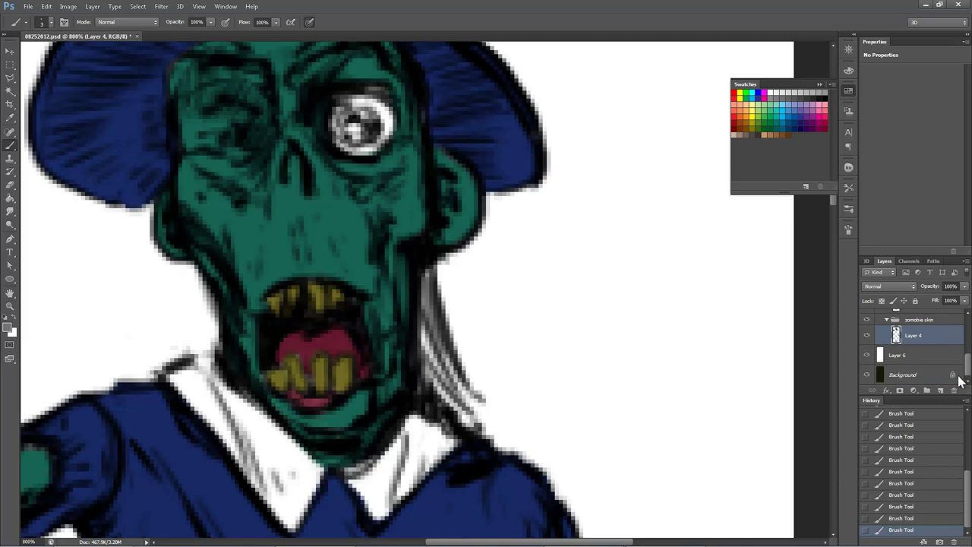
left_click(867, 354)
left_click_drag(423, 330, 460, 390)
left_click_drag(434, 361, 467, 405)
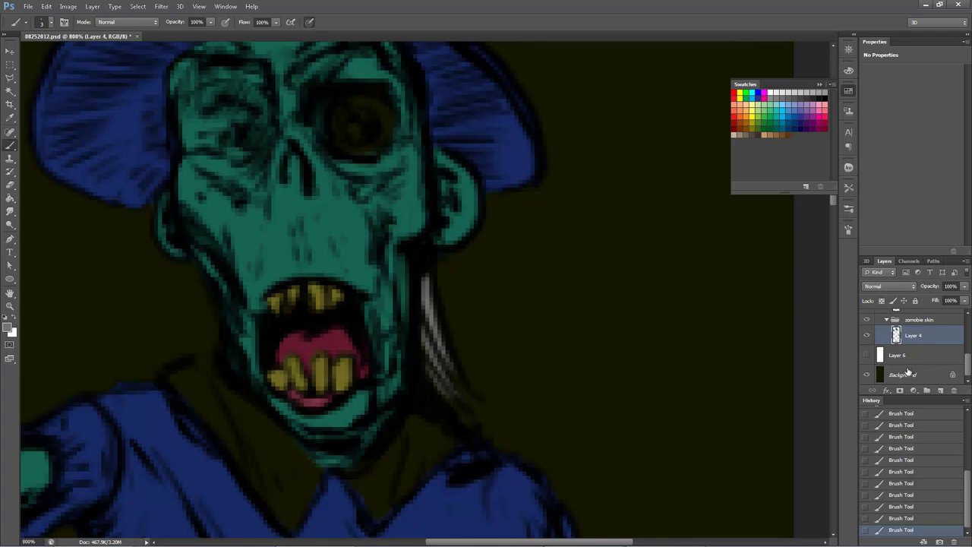
Step: Set colour sampling to All Layers and set the foreground to a pale khaki yellow, starting from the shirt's sampled blue
double_click(10, 306)
left_click(13, 320)
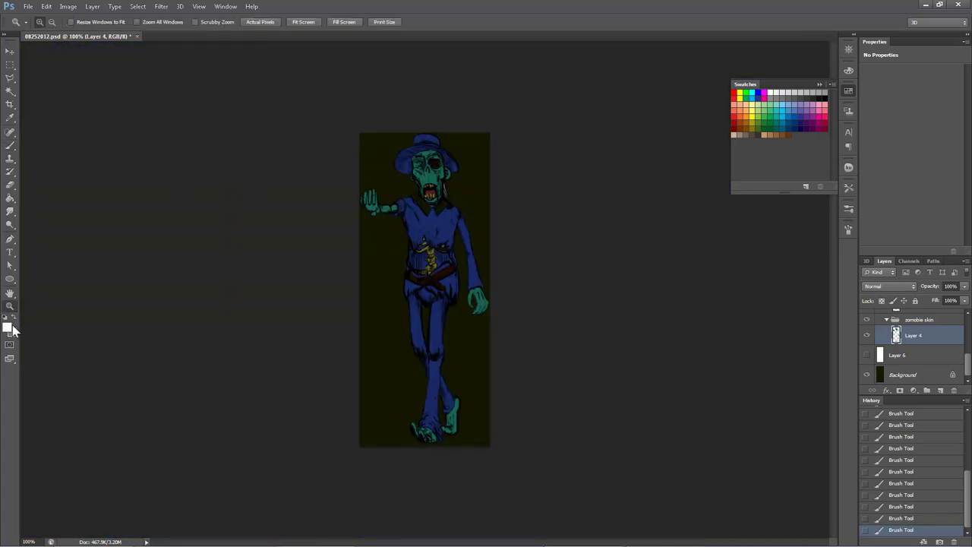
left_click(9, 327)
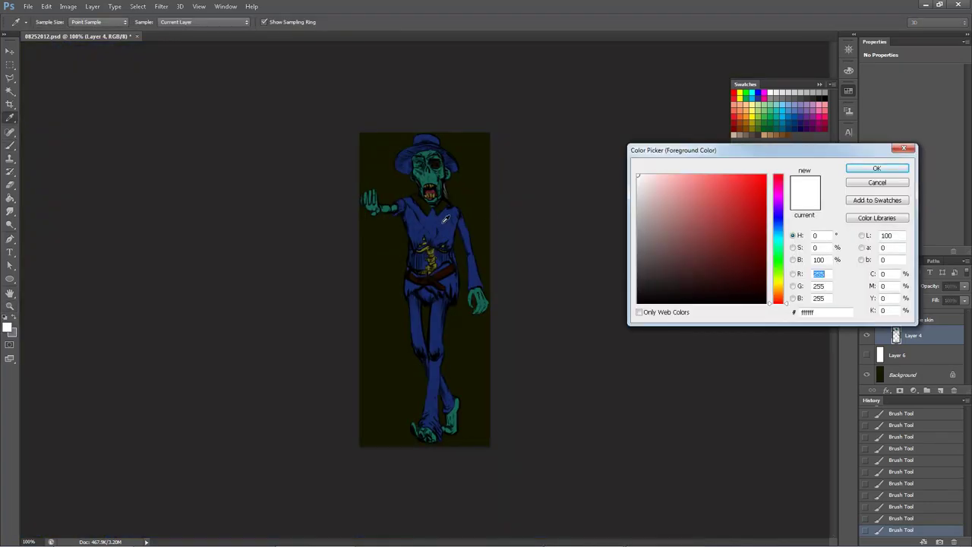
left_click(202, 23)
left_click(220, 50)
left_click(433, 177)
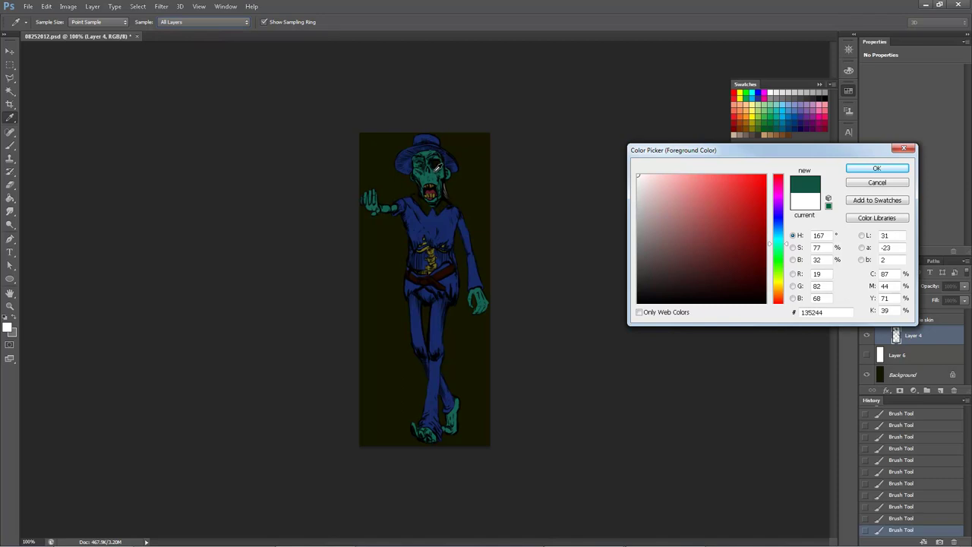
left_click(447, 223)
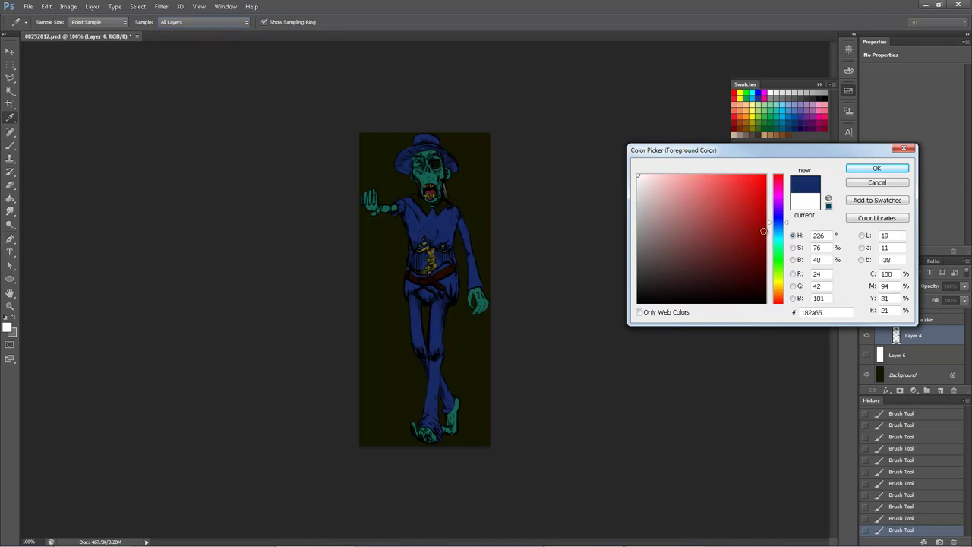
left_click_drag(784, 225, 784, 287)
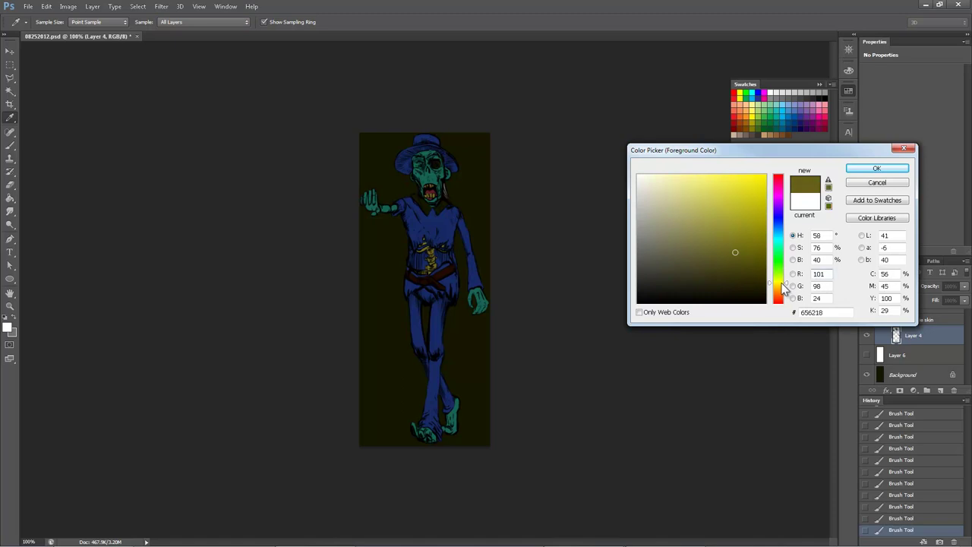
left_click(688, 217)
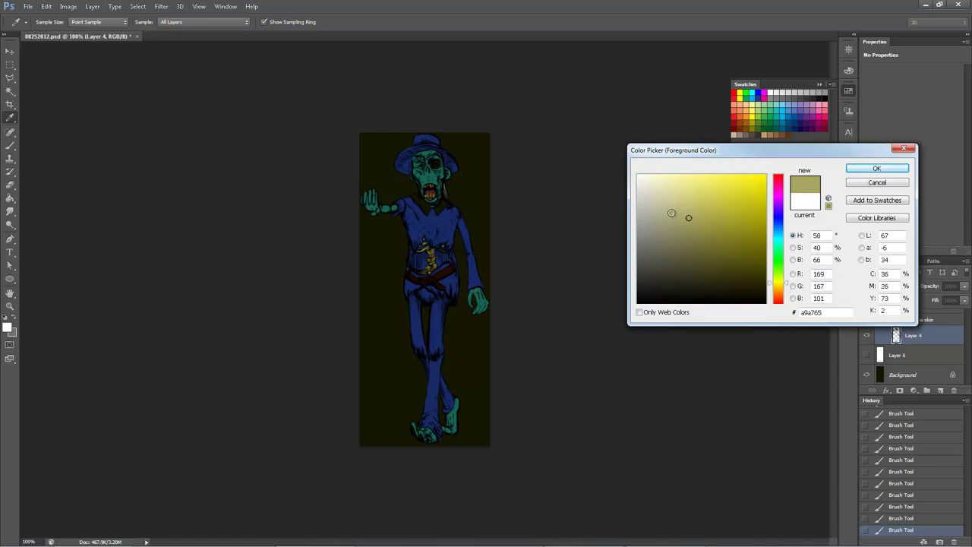
left_click(671, 213)
left_click(873, 169)
Step: Paint the open eyeball with the pale khaki yellow on Layer 4
key("z")
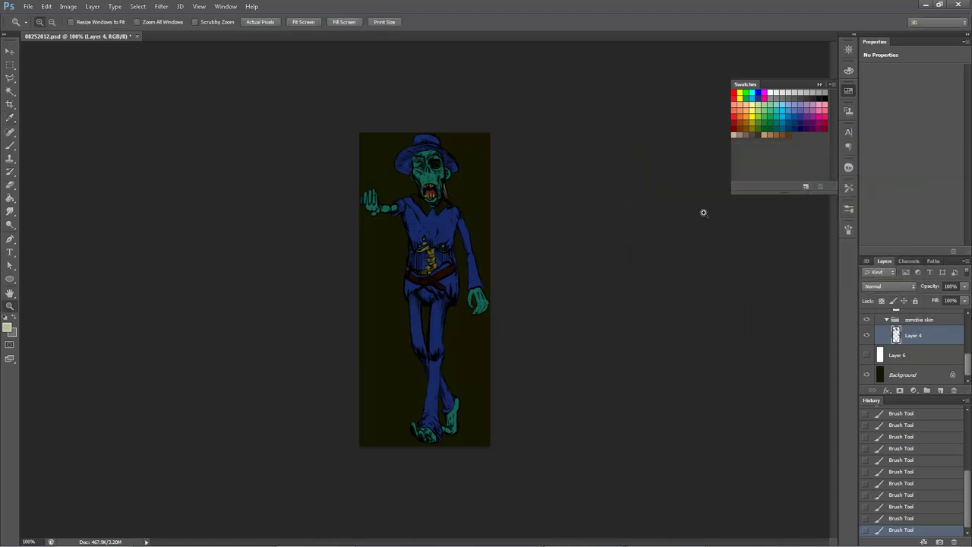
left_click_drag(419, 166, 431, 177)
left_click(513, 192, "alt")
left_click(513, 192, "alt")
left_click(513, 192, "alt")
left_click(513, 192, "alt")
left_click_drag(611, 248, 569, 375)
key("b")
mouse_move(527, 288)
left_mouse_down()
mouse_move(555, 302)
mouse_move(533, 317)
mouse_move(528, 289)
mouse_move(561, 303)
mouse_move(542, 314)
mouse_move(547, 280)
mouse_move(562, 297)
mouse_move(542, 293)
mouse_move(561, 285)
mouse_move(545, 312)
mouse_move(533, 275)
mouse_move(546, 302)
mouse_move(515, 296)
mouse_move(537, 297)
mouse_move(522, 283)
mouse_move(510, 293)
mouse_move(530, 305)
mouse_move(521, 287)
mouse_move(539, 311)
left_mouse_up()
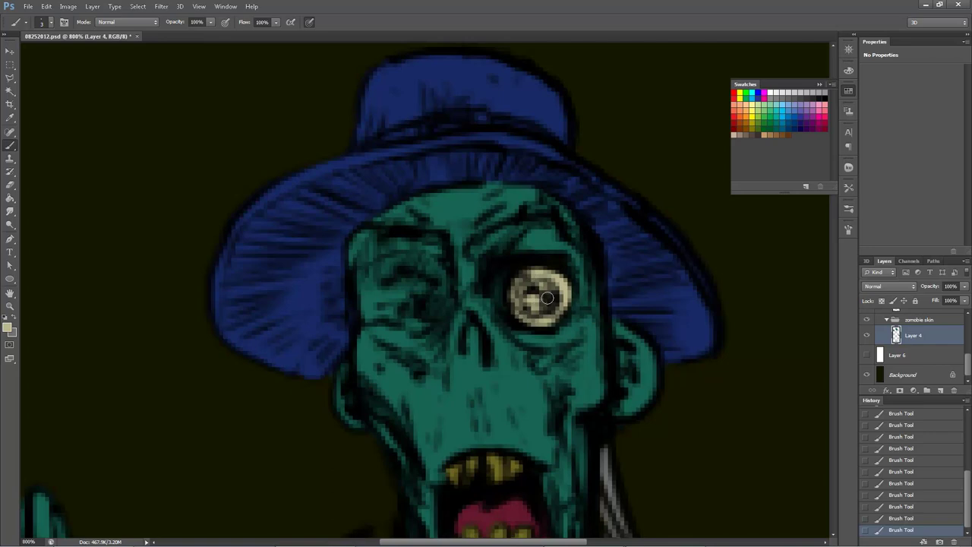
Step: Examine the head, arms, torso and exposed bones for areas that still need colour
key("z")
left_click(534, 358, "alt")
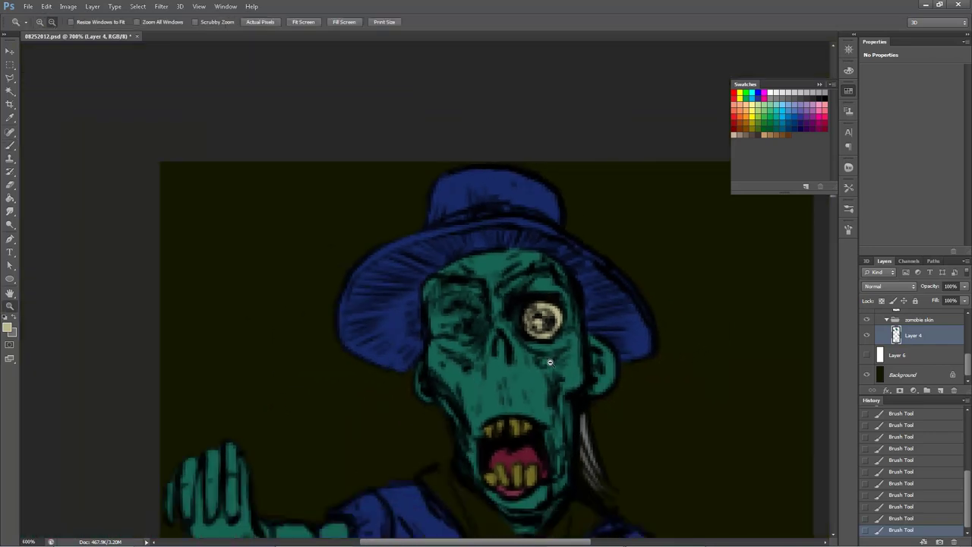
left_click(558, 372, "alt")
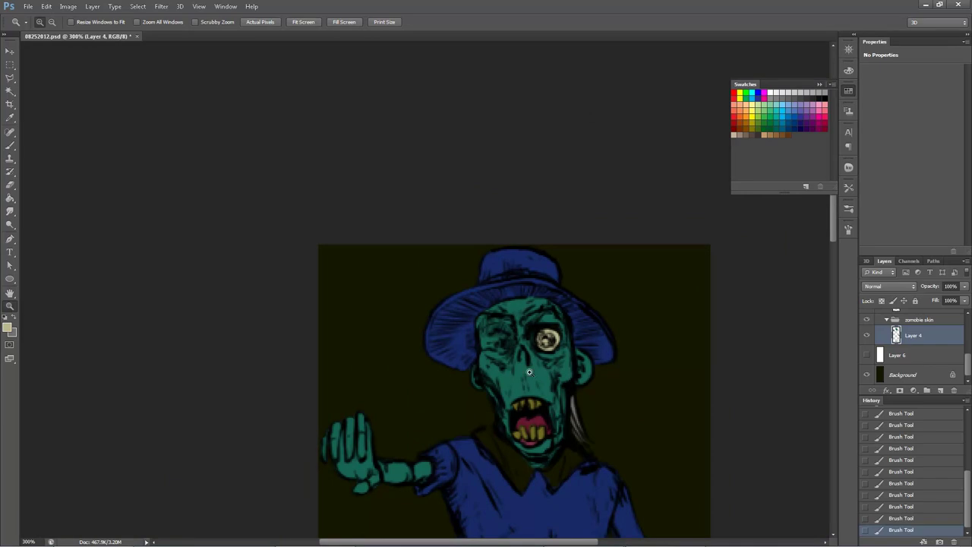
key("h")
left_click_drag(536, 379, 503, 308)
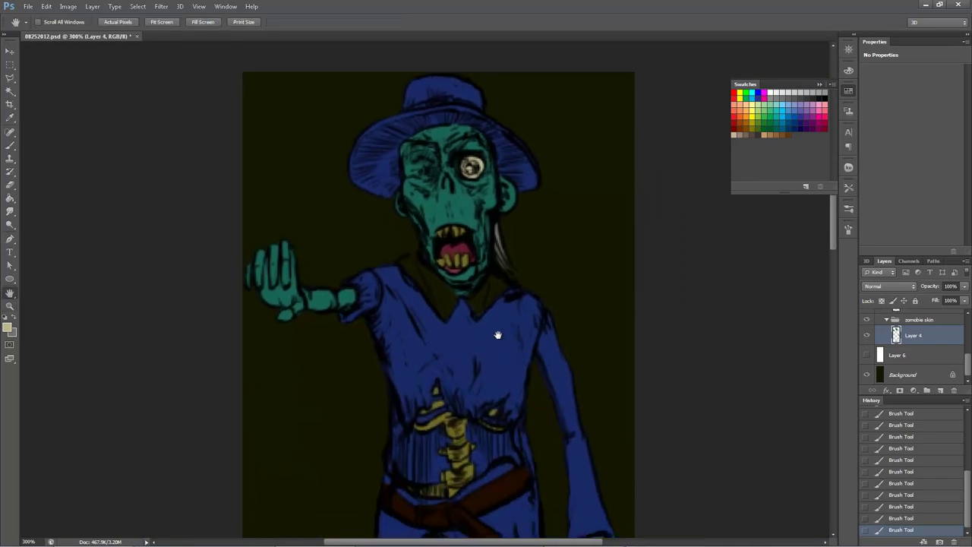
left_click_drag(516, 360, 475, 291)
left_click_drag(494, 377, 473, 348)
left_click_drag(460, 425, 441, 304)
left_click_drag(445, 366, 434, 317)
mouse_move(438, 412)
left_mouse_down()
mouse_move(471, 319)
mouse_move(486, 380)
left_mouse_up()
mouse_move(479, 317)
left_mouse_down()
mouse_move(471, 332)
mouse_move(476, 281)
mouse_move(453, 330)
mouse_move(485, 324)
left_mouse_up()
key("z")
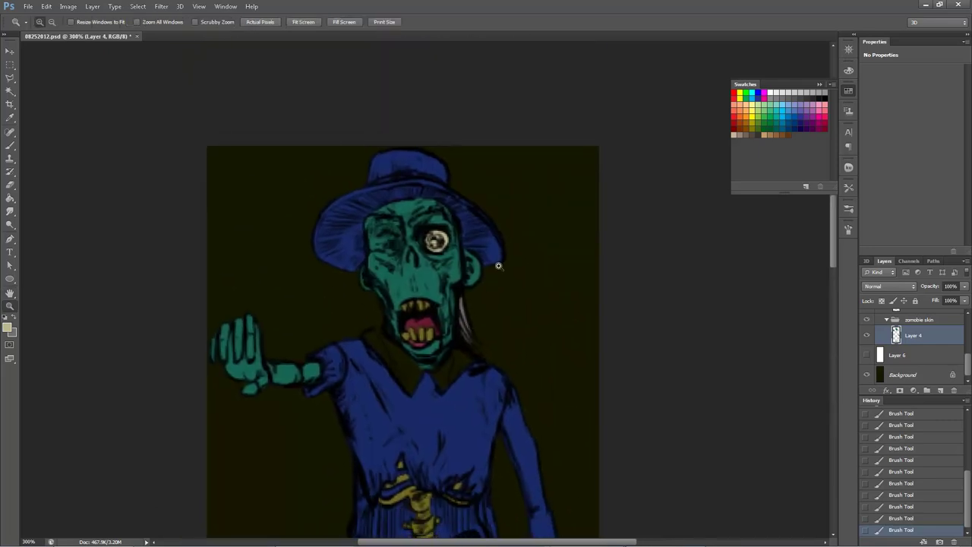
Step: Create a new group above the Belt group inside Group 1 and add an empty layer to it
left_click_drag(967, 370, 966, 323)
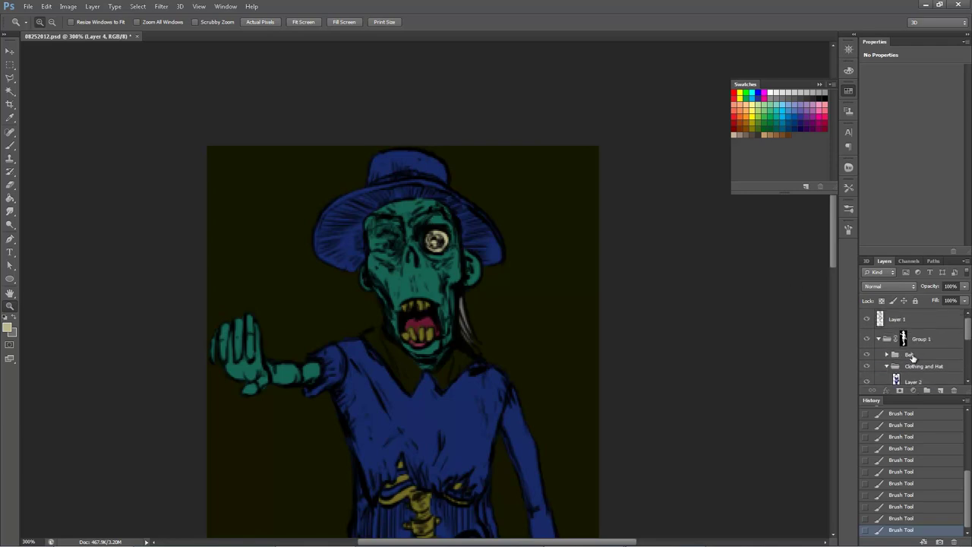
left_click(912, 355)
left_click(927, 390)
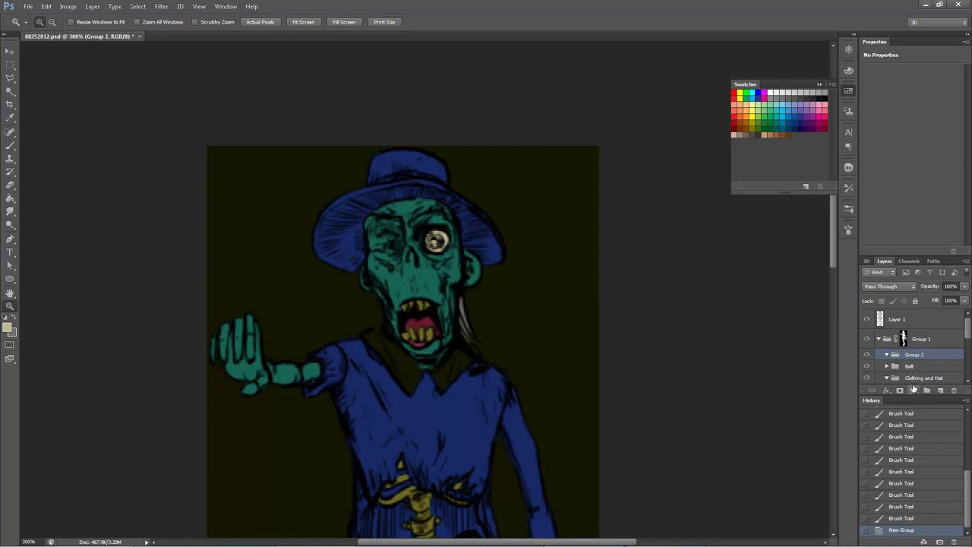
left_click(940, 390)
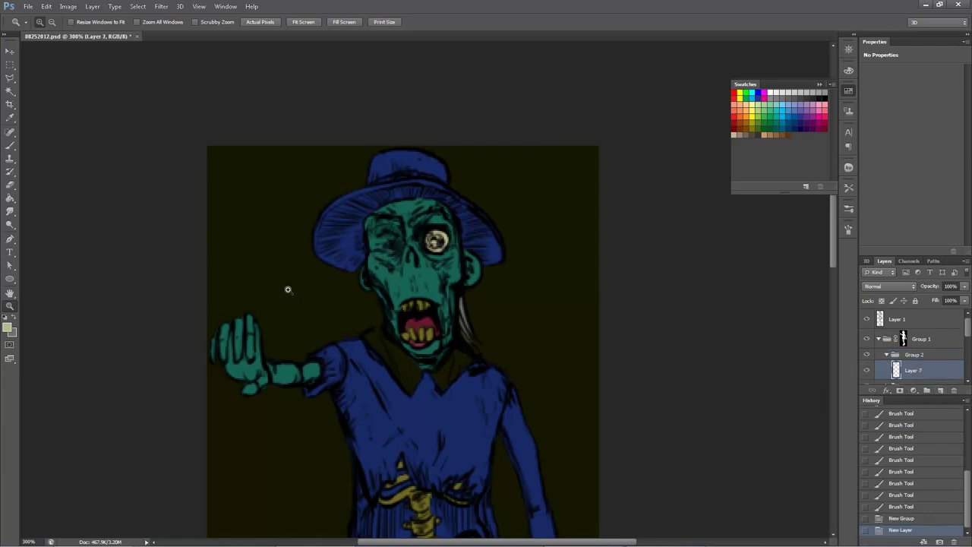
Step: Restore the default colours, activate Layer 2 in the Clothing and Hat group, and open the background colour for editing
left_click(6, 318)
mouse_move(968, 334)
left_mouse_down()
mouse_move(954, 375)
mouse_move(968, 361)
mouse_move(963, 349)
left_mouse_up()
left_click(912, 359)
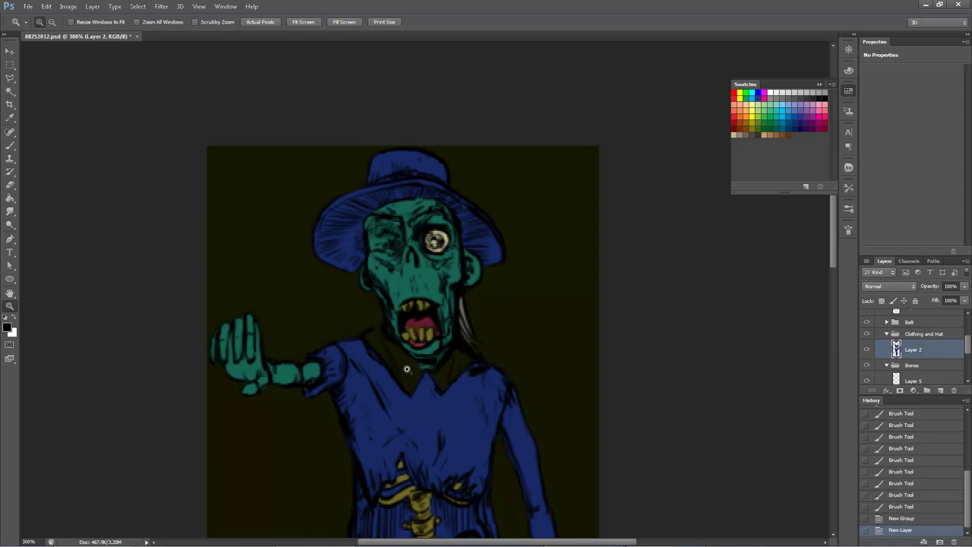
left_click(403, 367)
left_click(407, 393)
left_click(408, 392)
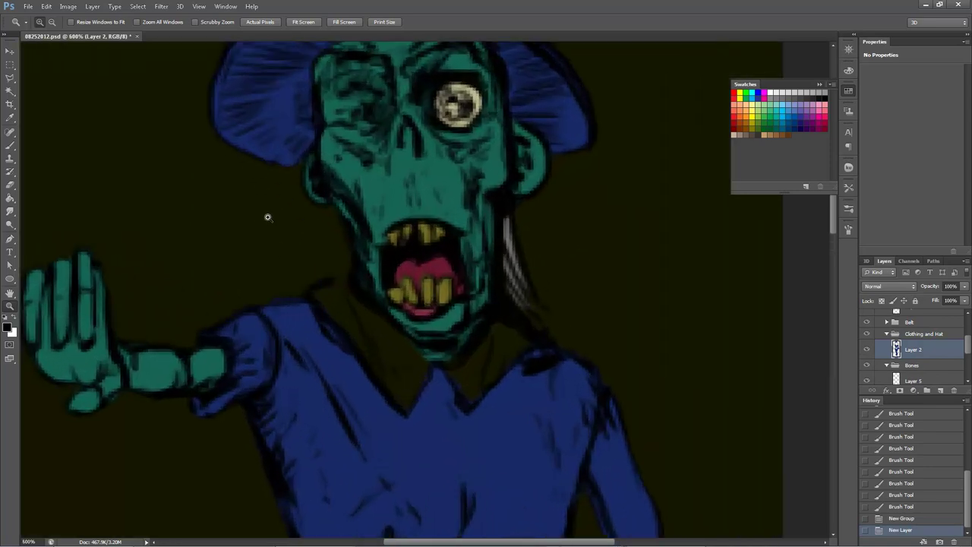
left_click(11, 331)
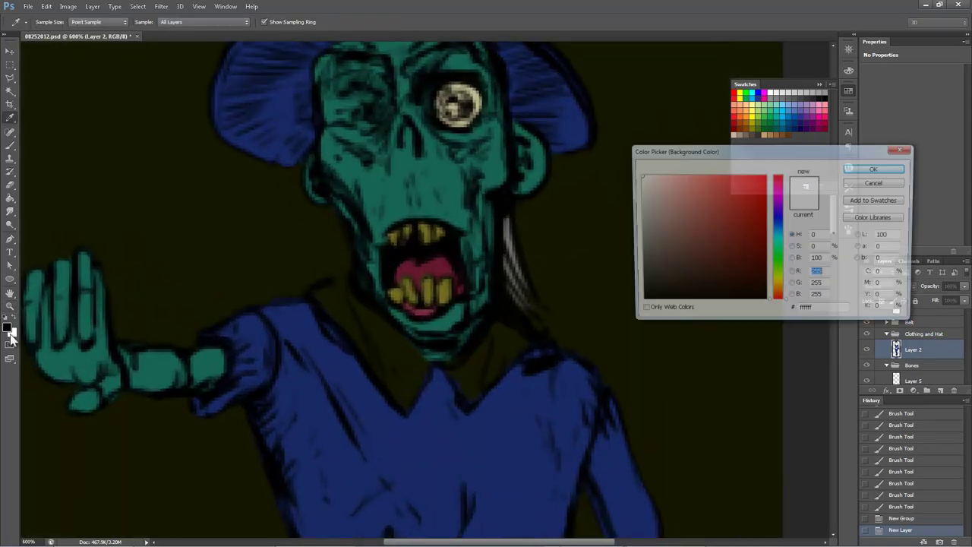
Step: Try a pale cream e8dfb0 as the background colour, shifting the hue from the shirt's sampled blue to yellow
left_click(428, 426)
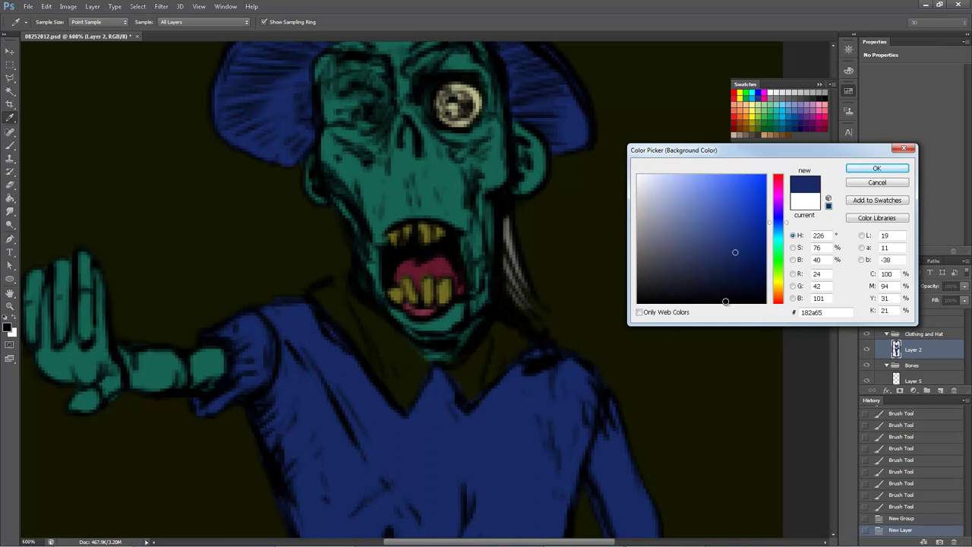
left_click_drag(787, 223, 788, 287)
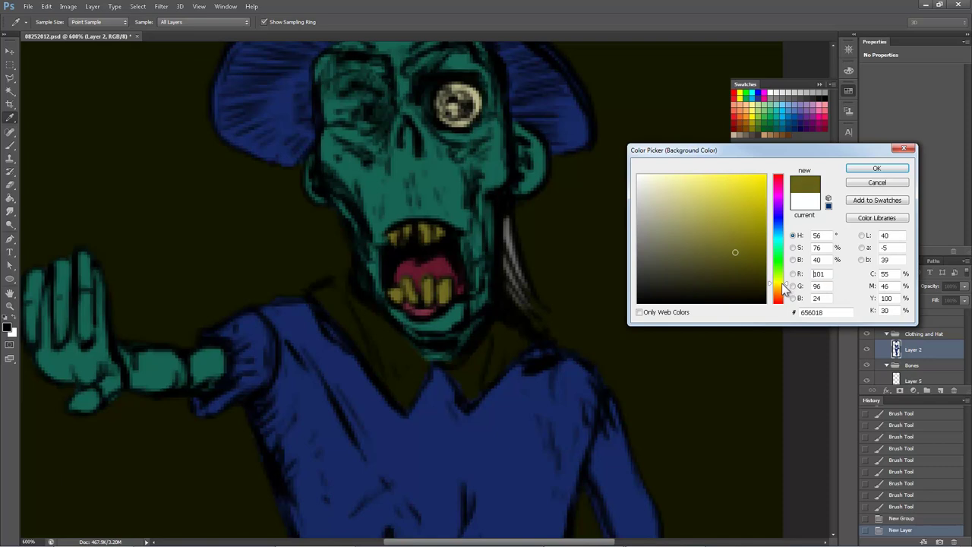
left_click_drag(787, 282, 787, 286)
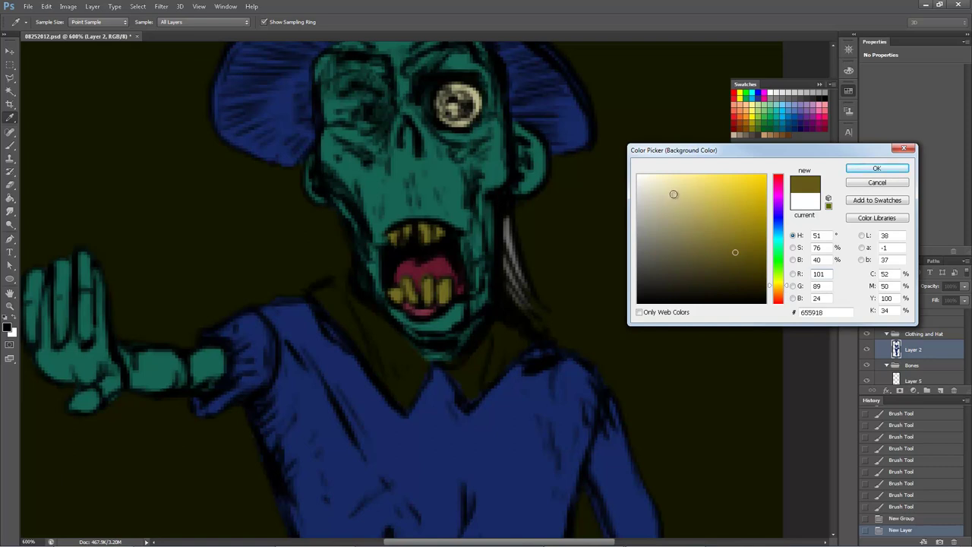
left_click(686, 227)
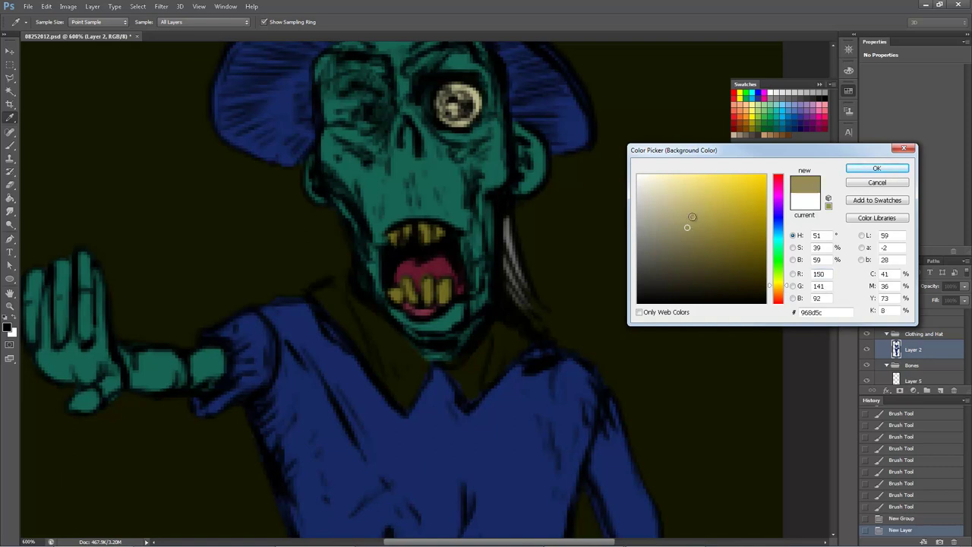
left_click(672, 196)
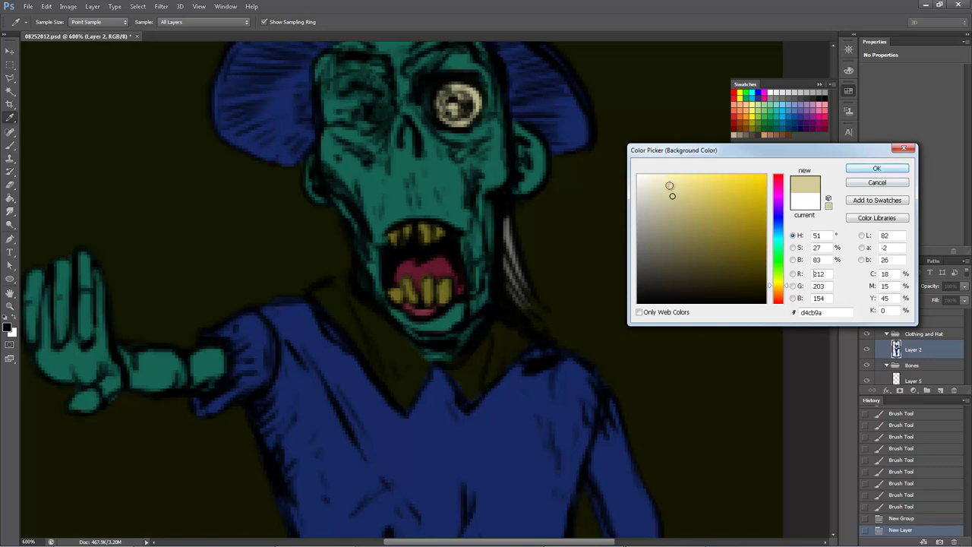
left_click(668, 187)
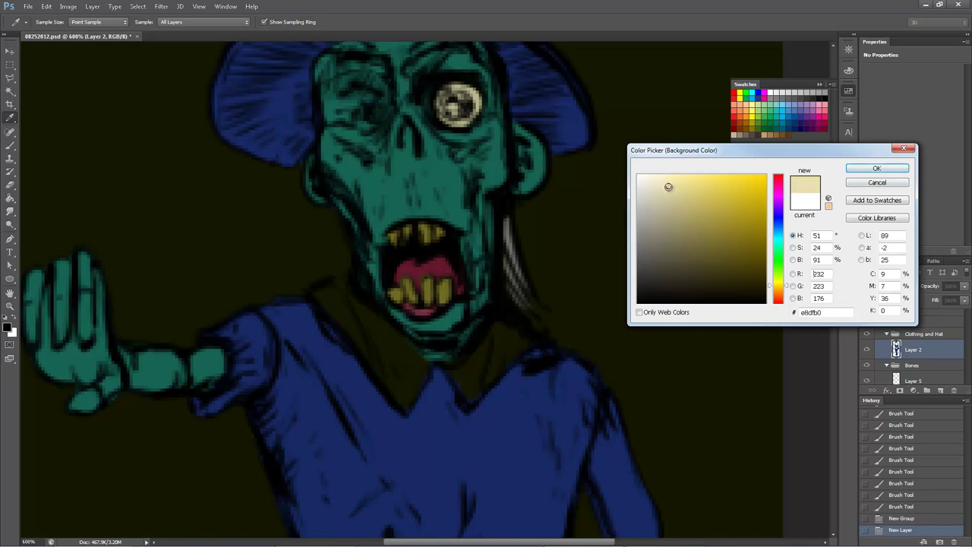
left_click(724, 251)
Step: Resample the shirt's blue, shift its hue to yellow and set the background colour to khaki a2a15e
left_click(511, 392)
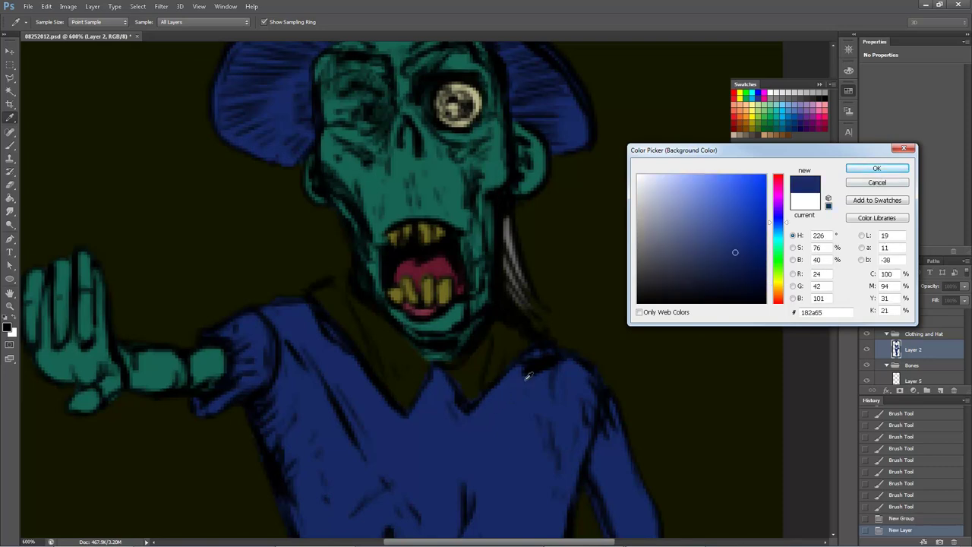
left_click_drag(785, 224, 786, 284)
left_click(692, 221)
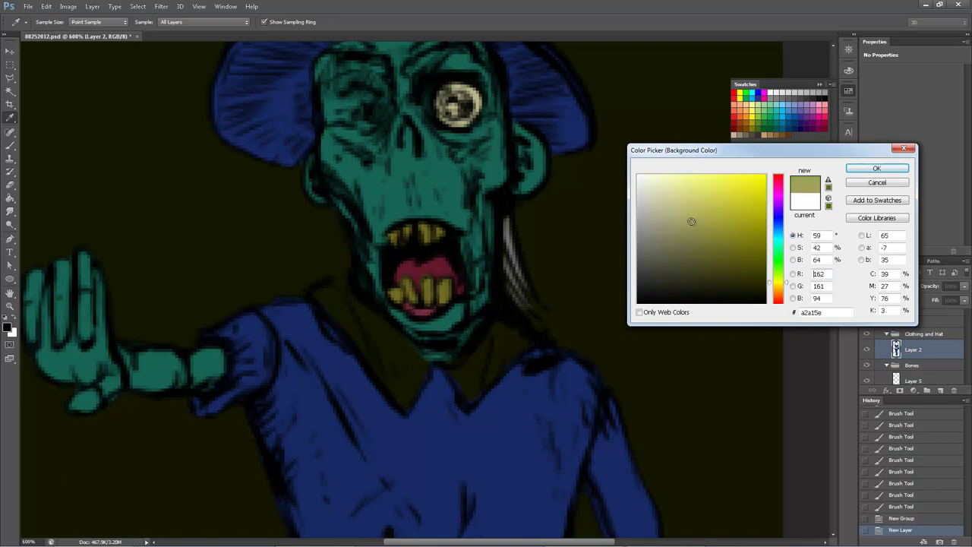
left_click(861, 171)
Step: Swap the foreground and background colours and paint both shirt collar flaps khaki on Layer 2, undoing stray strokes
key("b")
left_click_drag(332, 306, 345, 323)
key("ctrl+z")
key("x")
mouse_move(380, 362)
left_mouse_down()
mouse_move(317, 296)
mouse_move(344, 274)
mouse_move(331, 287)
mouse_move(357, 328)
mouse_move(330, 298)
mouse_move(340, 295)
mouse_move(370, 332)
mouse_move(350, 304)
mouse_move(344, 312)
mouse_move(378, 348)
mouse_move(390, 373)
mouse_move(375, 352)
mouse_move(376, 362)
mouse_move(406, 404)
mouse_move(421, 367)
mouse_move(341, 301)
mouse_move(398, 354)
mouse_move(404, 384)
mouse_move(456, 352)
mouse_move(468, 377)
mouse_move(455, 377)
mouse_move(470, 401)
mouse_move(521, 344)
mouse_move(495, 331)
mouse_move(499, 322)
mouse_move(484, 373)
mouse_move(468, 386)
mouse_move(462, 362)
mouse_move(495, 333)
mouse_move(501, 375)
mouse_move(454, 379)
mouse_move(478, 351)
mouse_move(471, 399)
mouse_move(531, 340)
mouse_move(496, 328)
mouse_move(468, 377)
mouse_move(486, 371)
mouse_move(474, 394)
left_mouse_up()
key("ctrl+z")
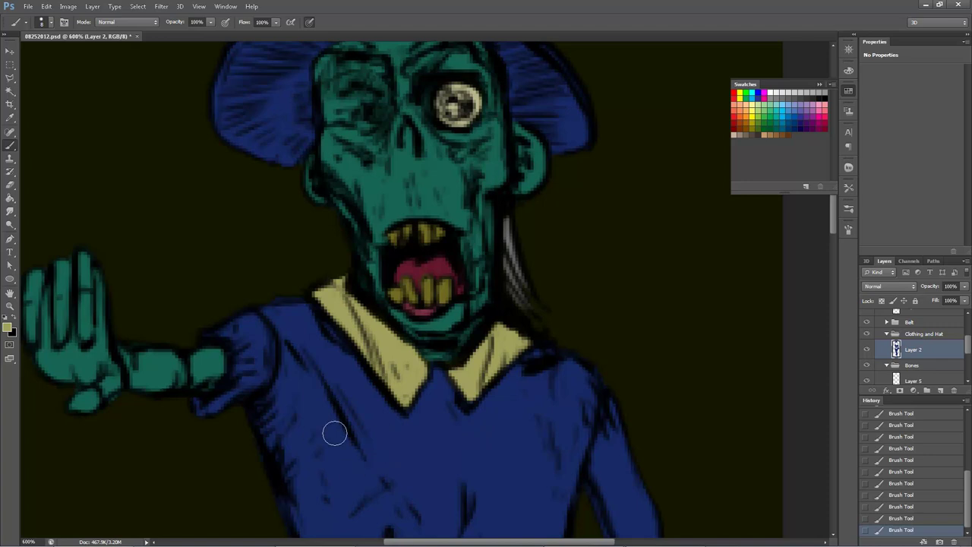
Step: Examine the painted collar on the whole figure and up close
double_click(11, 307)
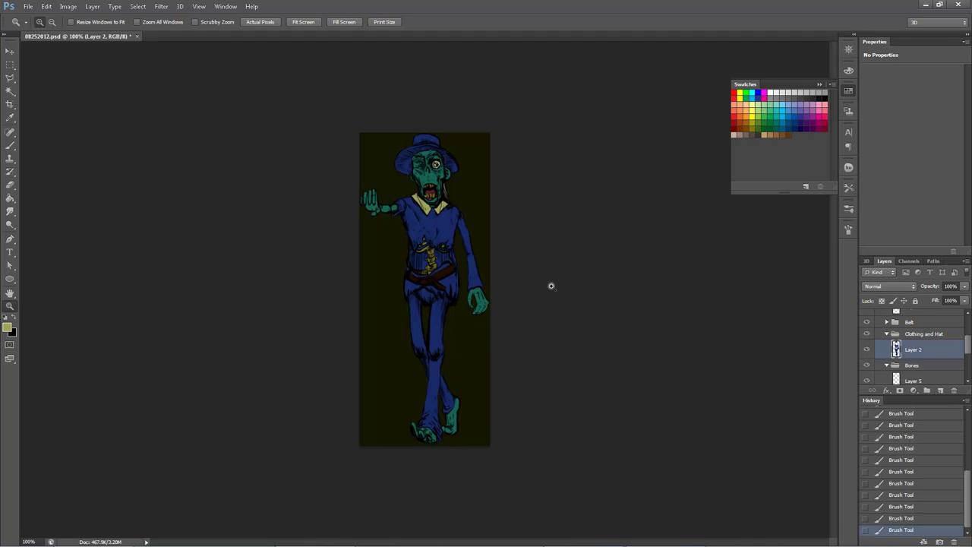
left_click(429, 206)
left_click(429, 205)
left_click(429, 206)
left_click(429, 206)
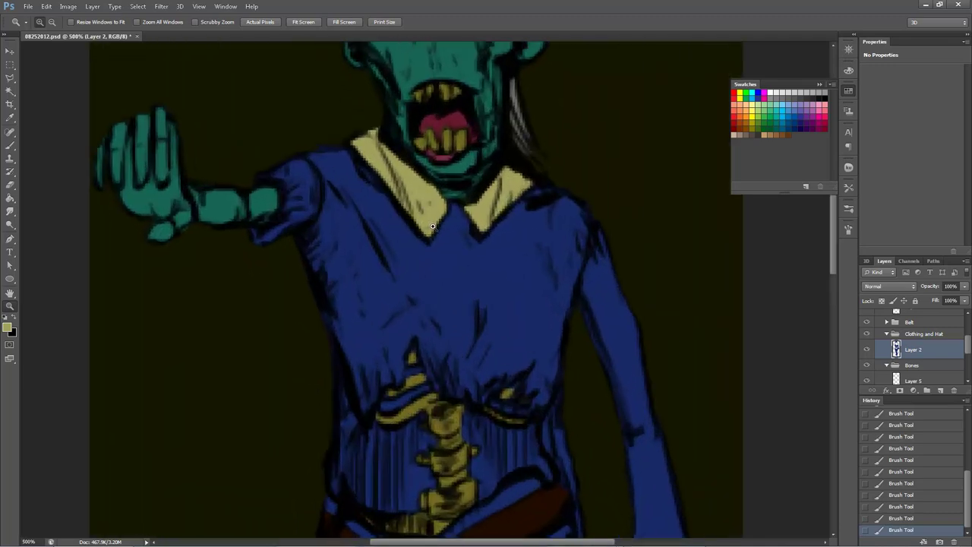
key("space")
left_click_drag(420, 177, 409, 278)
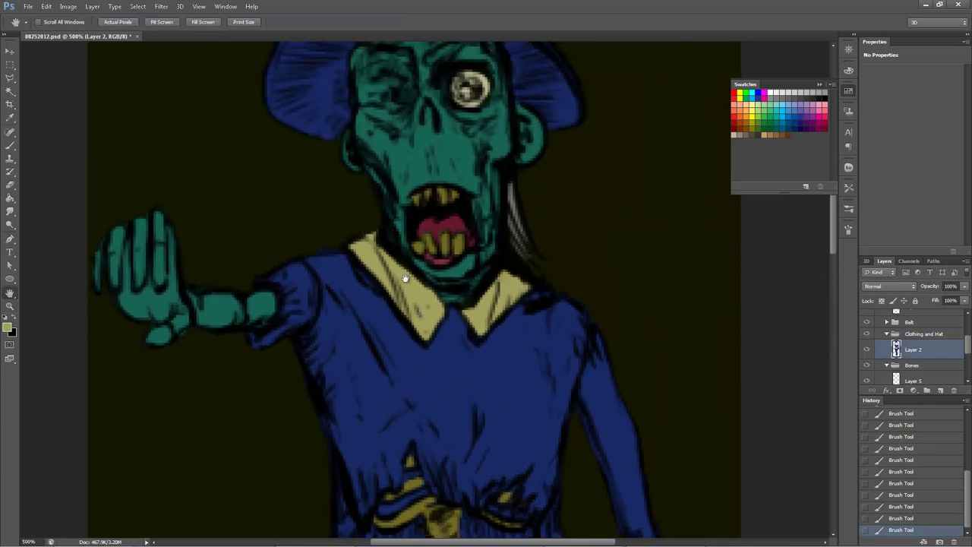
Step: Set the foreground colour to a muted grey-khaki by sampling the shirt's blue, shifting its hue to yellow and lowering the saturation
left_click(449, 308)
left_click(450, 309)
key("b")
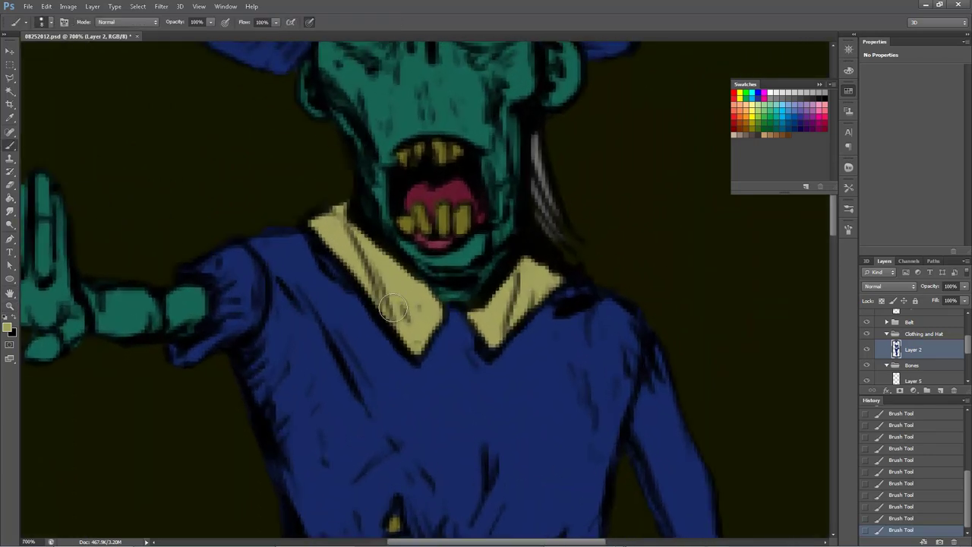
left_click(8, 326)
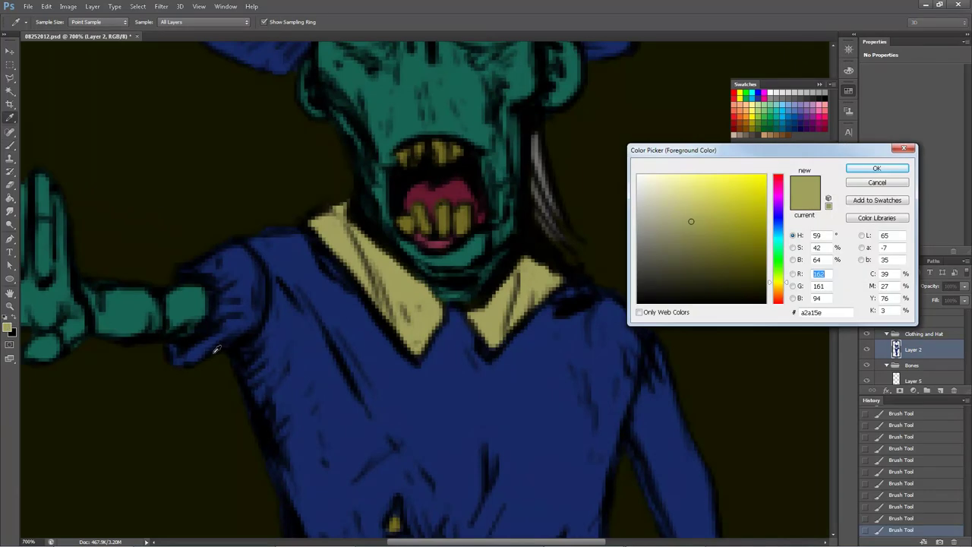
left_click(442, 378)
left_click_drag(787, 223, 784, 287)
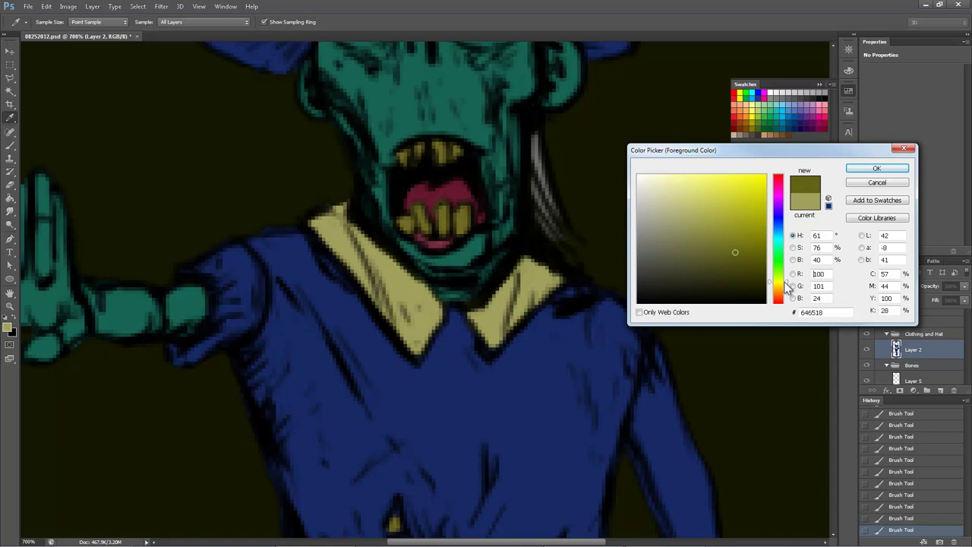
left_click(678, 251)
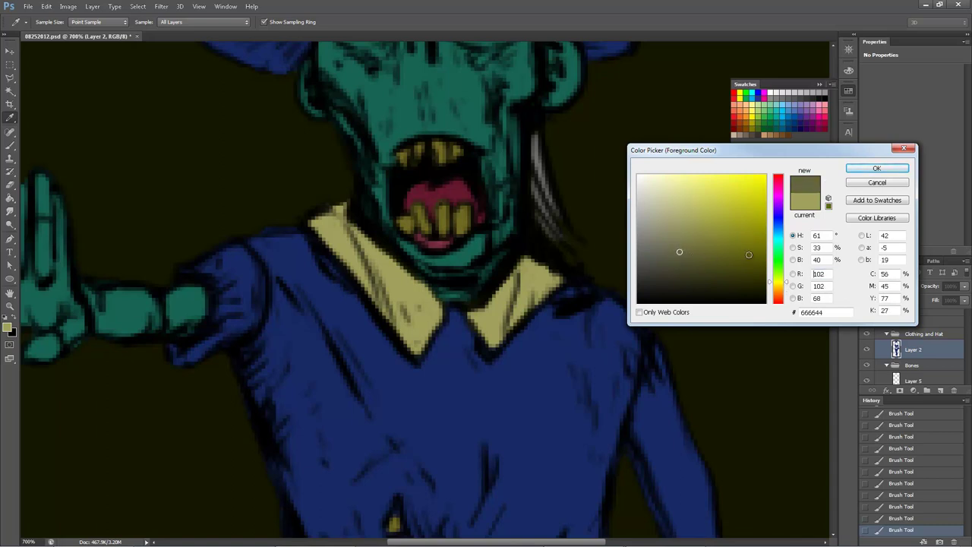
mouse_move(696, 253)
left_mouse_down()
mouse_move(677, 251)
mouse_move(753, 258)
mouse_move(646, 254)
mouse_move(667, 255)
left_mouse_up()
left_click(876, 168)
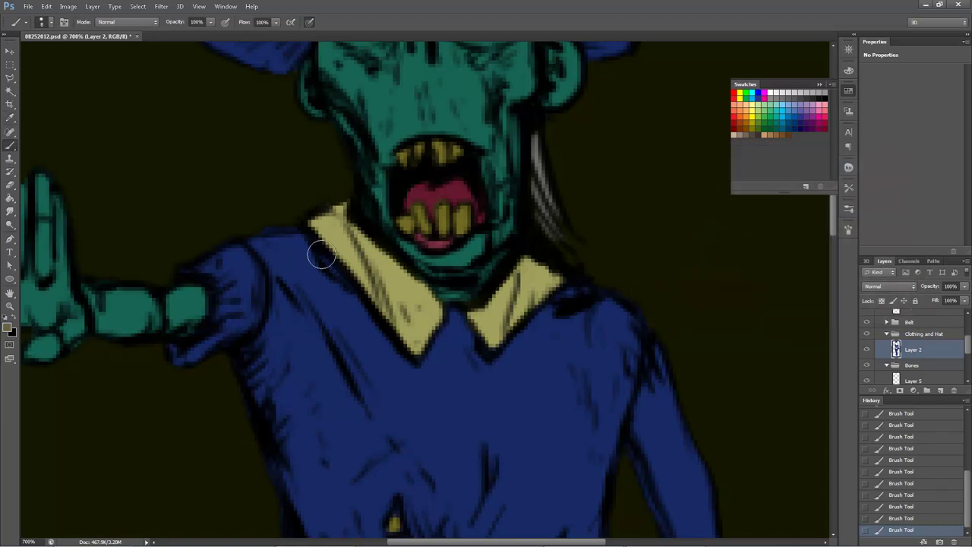
Step: Repaint both shirt collar flaps on Layer 2 with the muted grey-khaki and check the whole figure
mouse_move(326, 229)
left_mouse_down()
mouse_move(357, 265)
mouse_move(320, 224)
mouse_move(413, 342)
mouse_move(422, 327)
mouse_move(417, 338)
mouse_move(427, 304)
mouse_move(412, 290)
mouse_move(424, 308)
mouse_move(406, 299)
mouse_move(394, 278)
mouse_move(422, 305)
mouse_move(342, 220)
mouse_move(348, 230)
mouse_move(336, 211)
mouse_move(345, 206)
mouse_move(352, 233)
left_mouse_up()
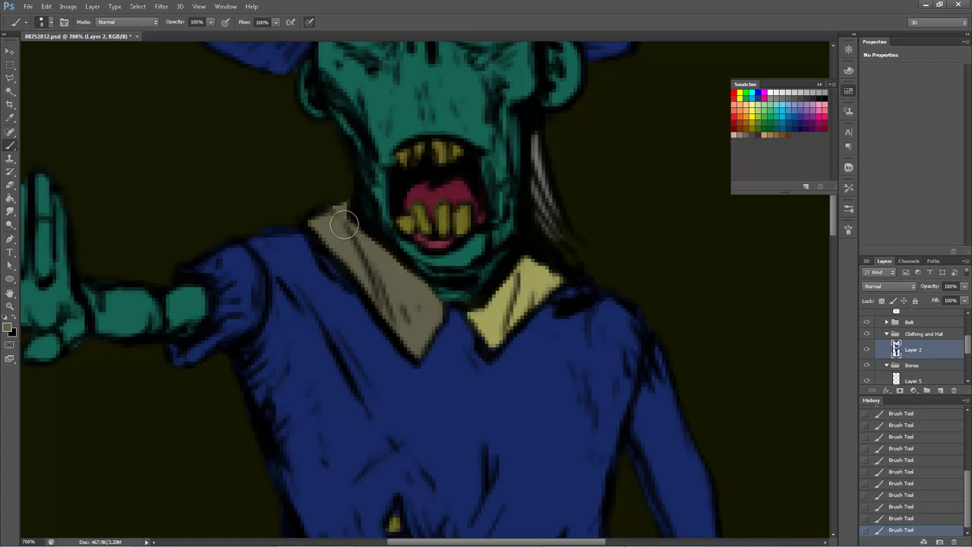
mouse_move(480, 322)
left_mouse_down()
mouse_move(489, 343)
mouse_move(486, 321)
mouse_move(473, 316)
mouse_move(502, 303)
mouse_move(487, 311)
mouse_move(526, 262)
mouse_move(553, 279)
mouse_move(540, 284)
mouse_move(554, 279)
mouse_move(541, 268)
mouse_move(553, 276)
mouse_move(498, 322)
left_mouse_up()
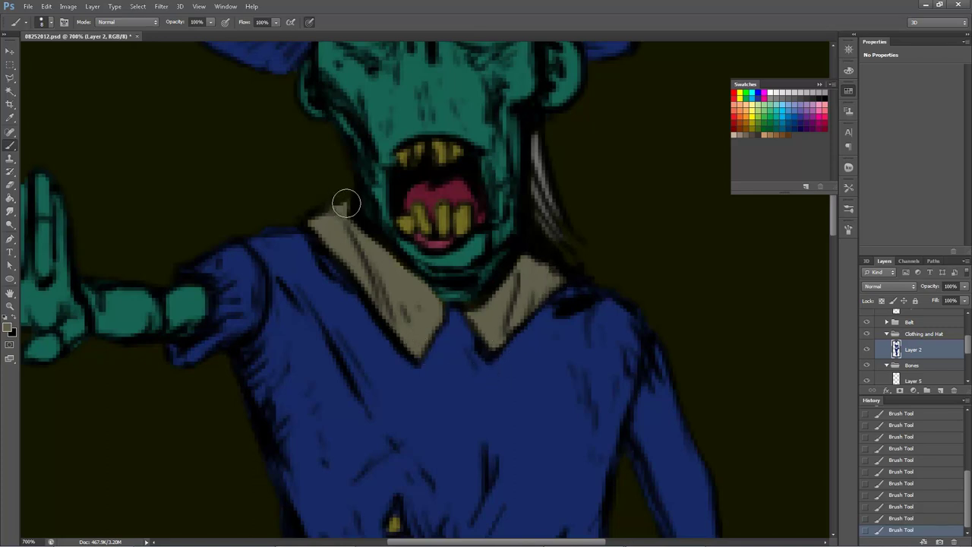
key("z")
left_click(433, 369, "alt")
left_click(440, 371, "alt")
left_click(440, 372, "alt")
left_click(446, 380, "alt")
left_click(450, 386, "alt")
left_click(453, 390, "alt")
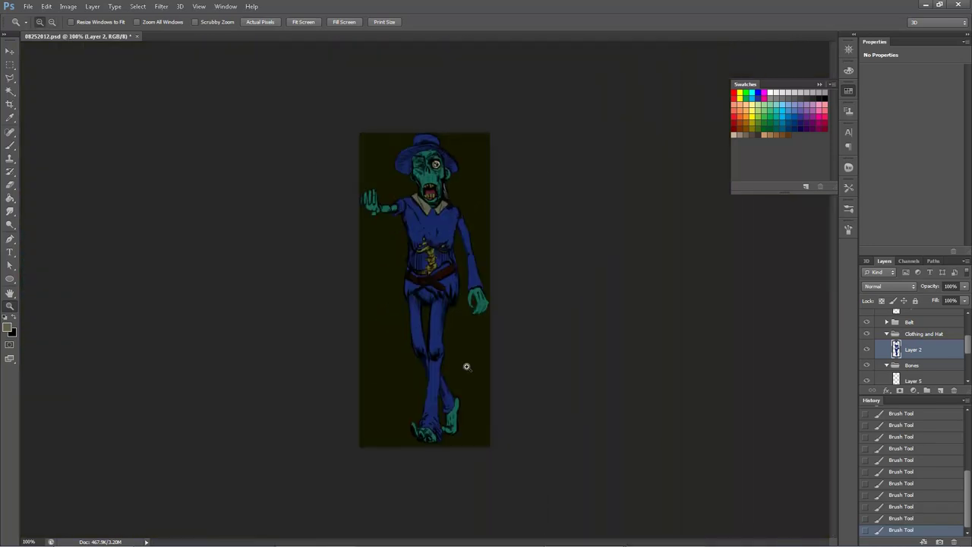
Step: Add a new layer group directly above Group 1
left_click_drag(968, 347, 968, 324)
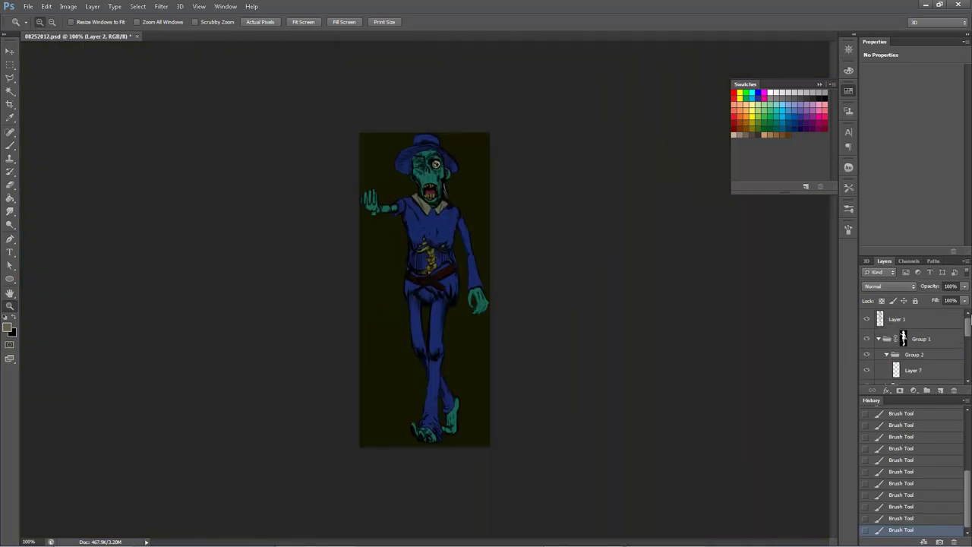
left_click(931, 342)
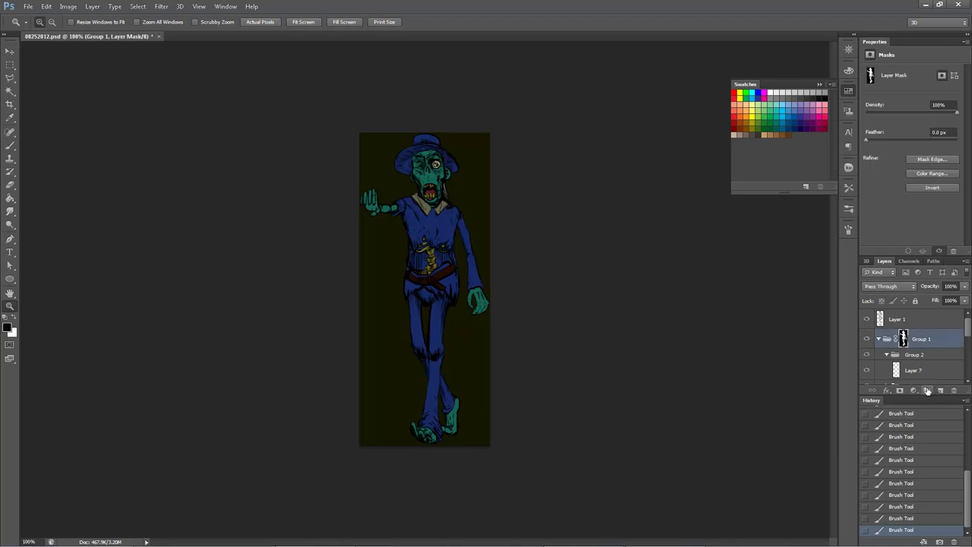
left_click(926, 391)
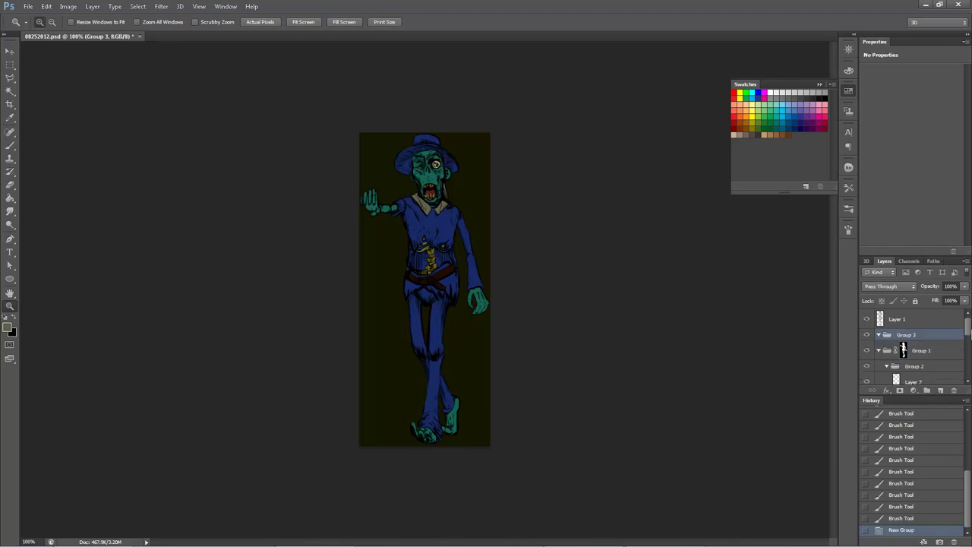
Step: Select Layer 7 inside Group 2 and try to load its contents as a selection
scroll(960, 344, "down", 2)
left_click(913, 326)
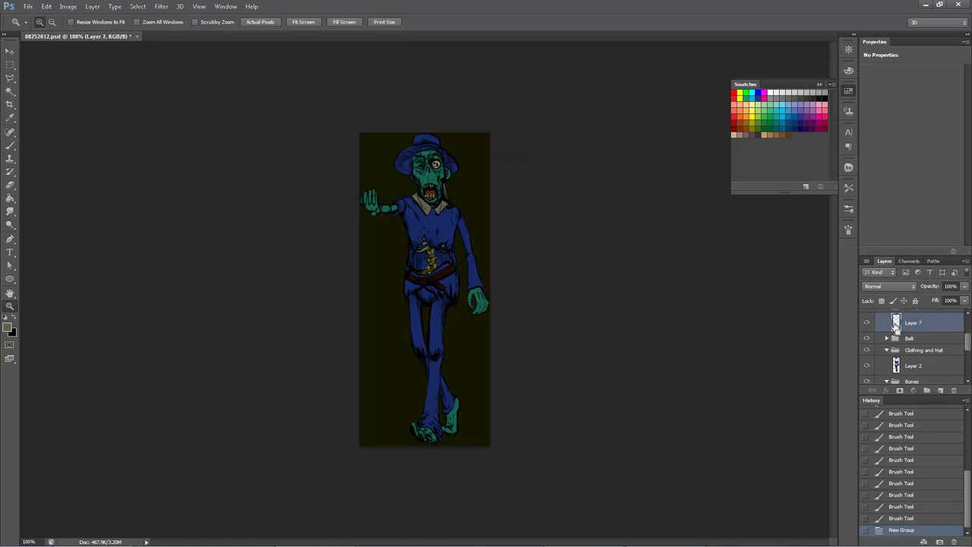
left_click(896, 324, "ctrl")
key("Return")
scroll(968, 348, "up", 3)
Step: Rename Group 2 as Lighting
left_click(916, 344)
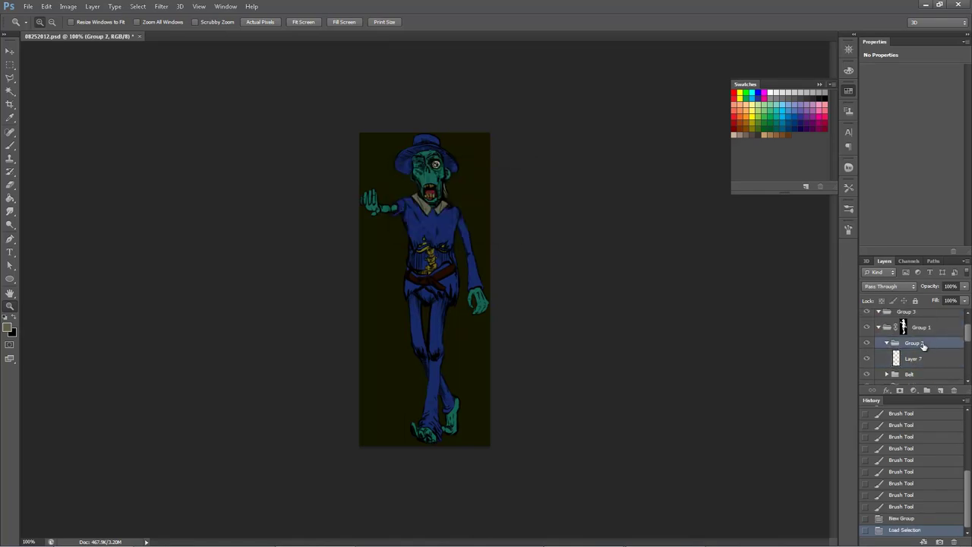
double_click(916, 343)
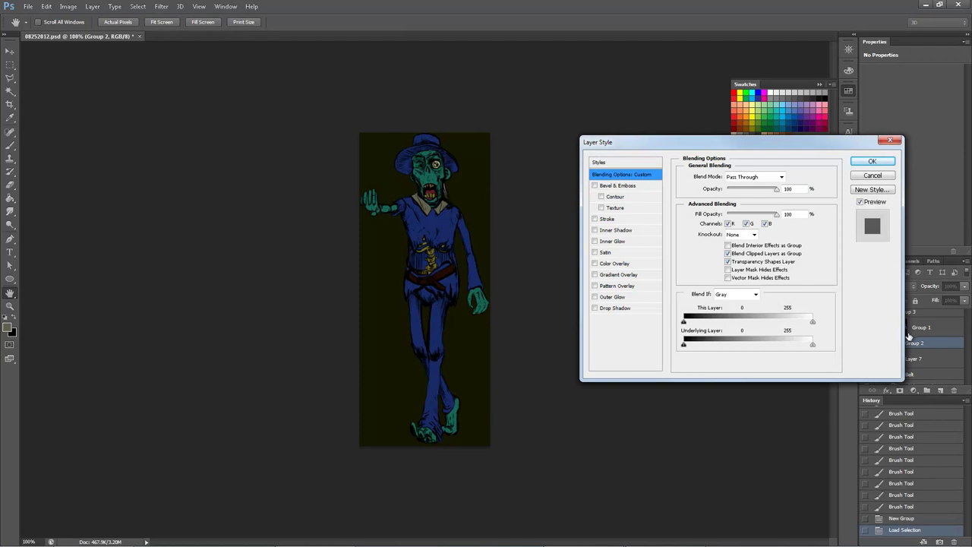
left_click(872, 176)
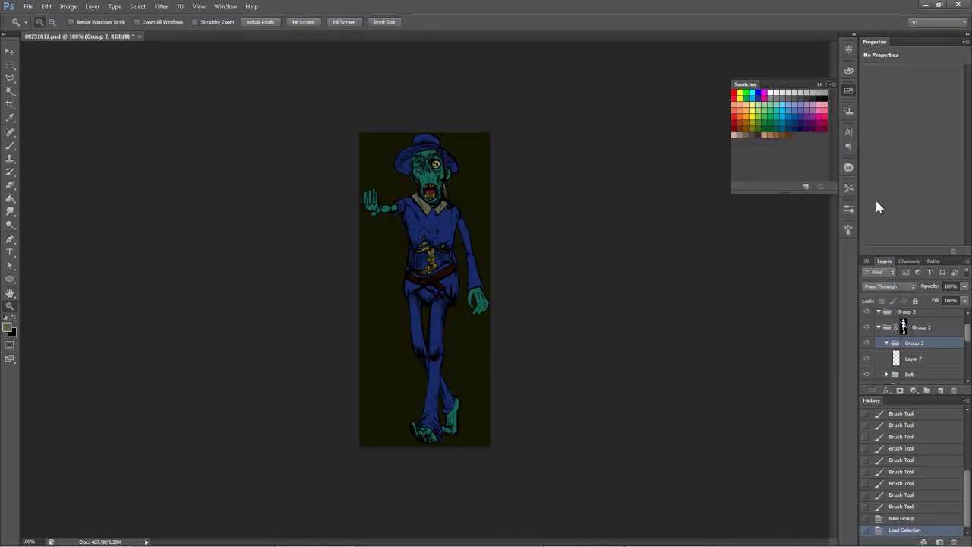
double_click(914, 343)
key("Return")
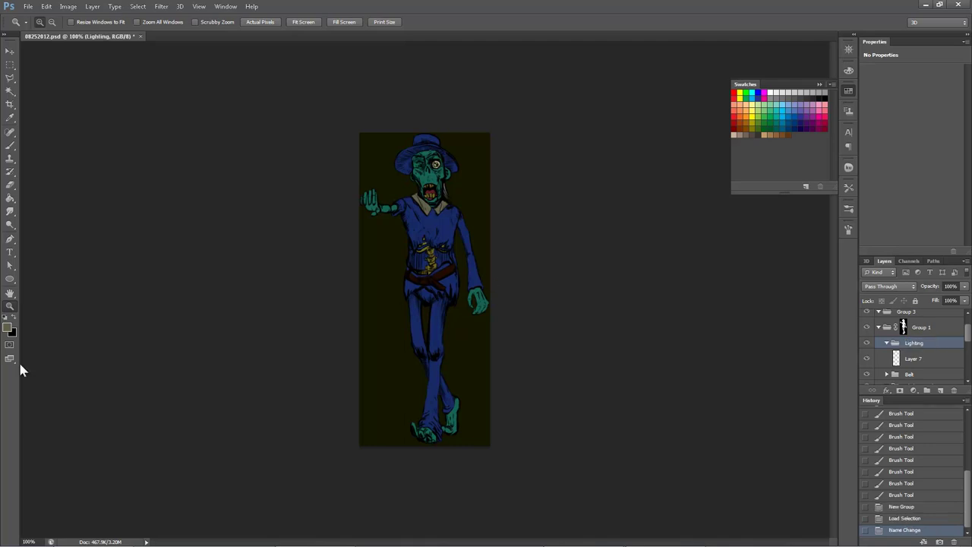
Step: Dab a white highlight onto the cheek below the closed eye on Layer 7 in the Lighting group
left_click(13, 319)
left_click(911, 357)
left_click(453, 264)
left_click(453, 267)
left_click(453, 273)
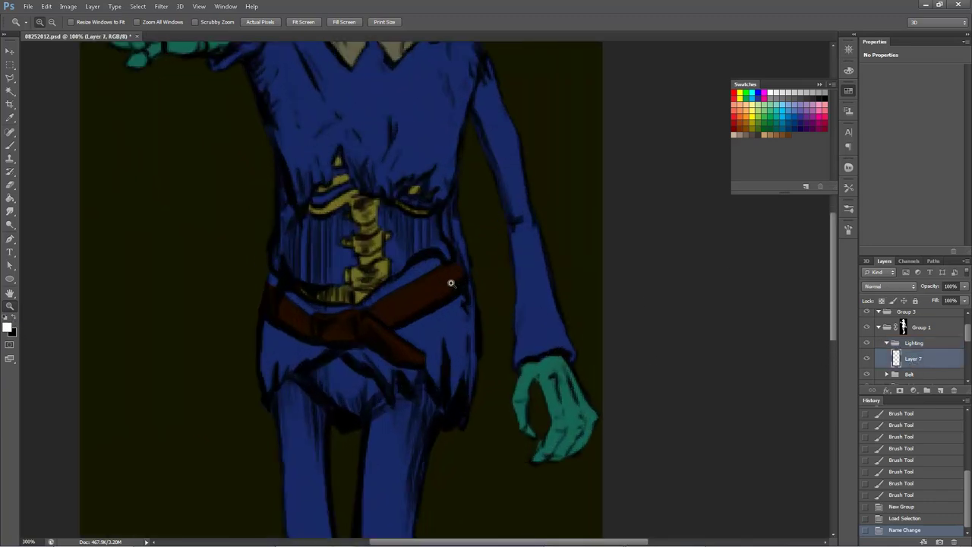
key("space")
left_click_drag(424, 196, 432, 441)
left_click_drag(388, 283, 441, 426)
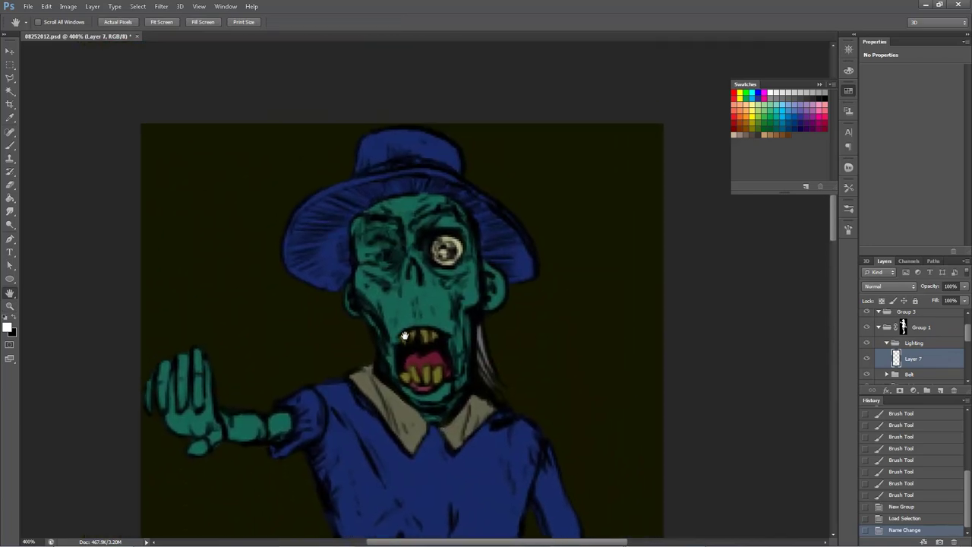
key("b")
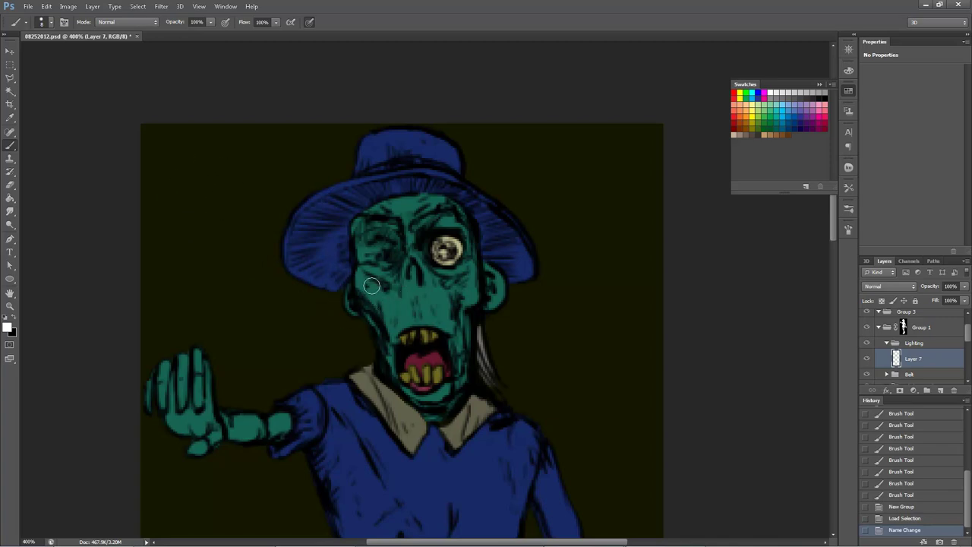
left_click_drag(377, 289, 370, 288)
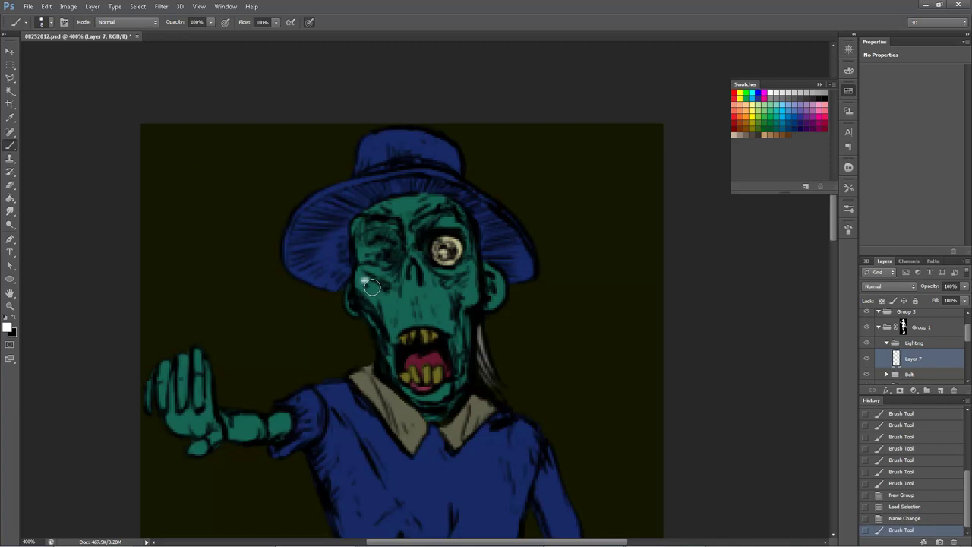
left_click(371, 290)
left_click(366, 284)
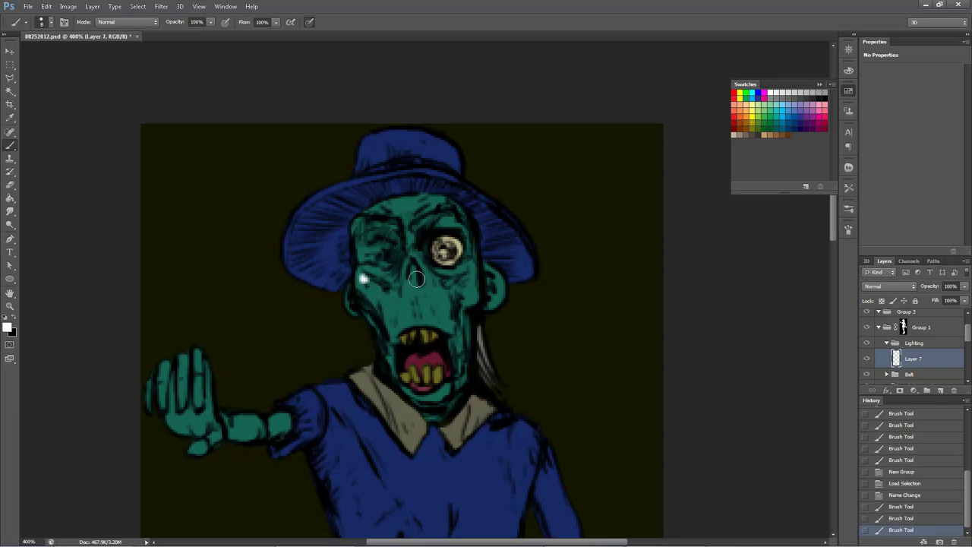
Step: Set Layer 7's blend mode to Overlay and paint small white highlights around the nose and eyes
left_click(885, 287)
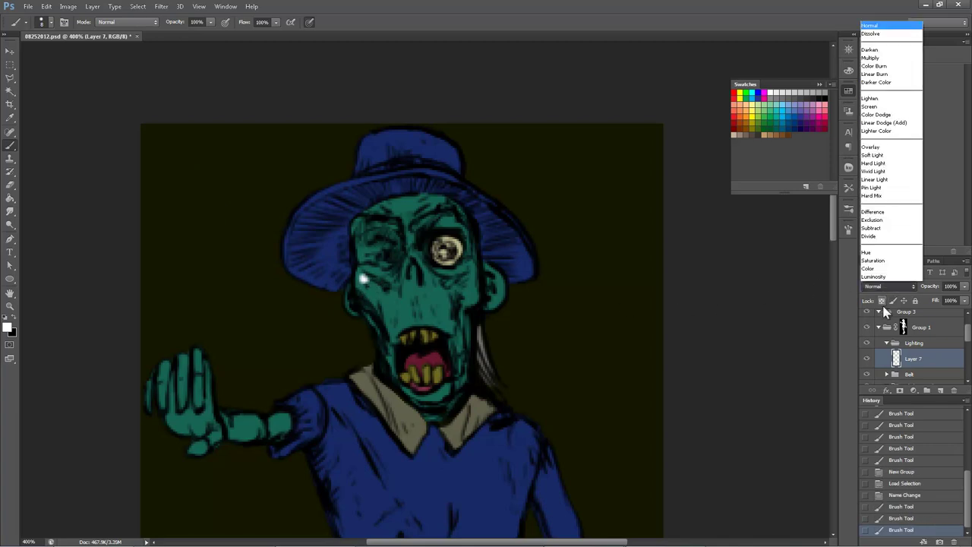
left_click(885, 148)
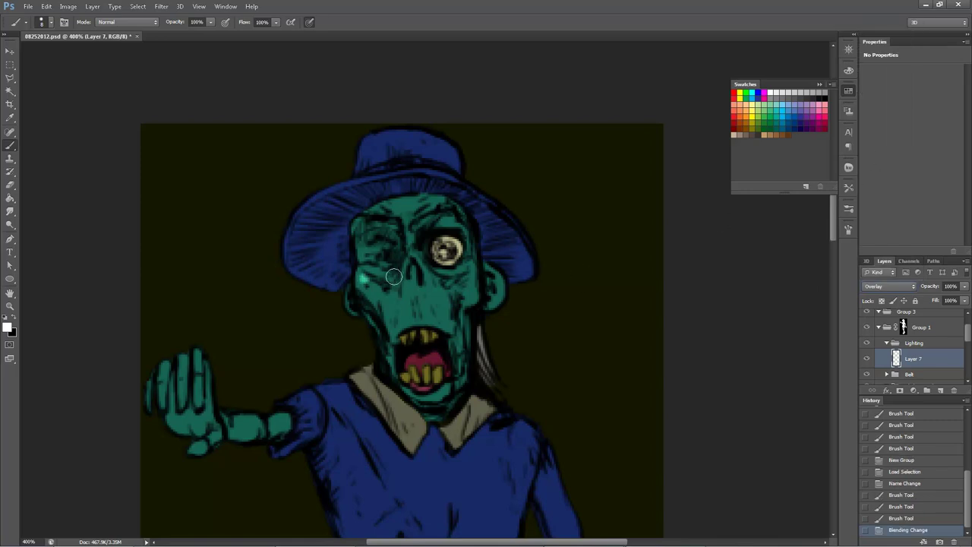
left_click_drag(408, 276, 413, 266)
left_click(413, 253)
left_click(415, 261)
left_click(418, 278)
left_click_drag(410, 289, 413, 272)
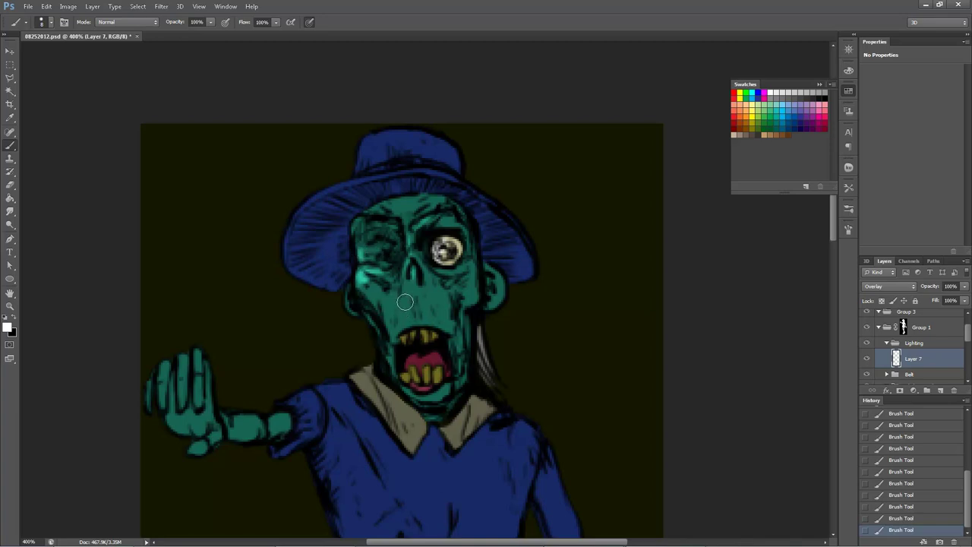
Step: Paint white highlights with a size 25 brush over the lower face and teeth, the raised hand and forearm, and the hat
mouse_move(407, 282)
left_mouse_down()
mouse_move(402, 339)
mouse_move(407, 321)
left_mouse_up()
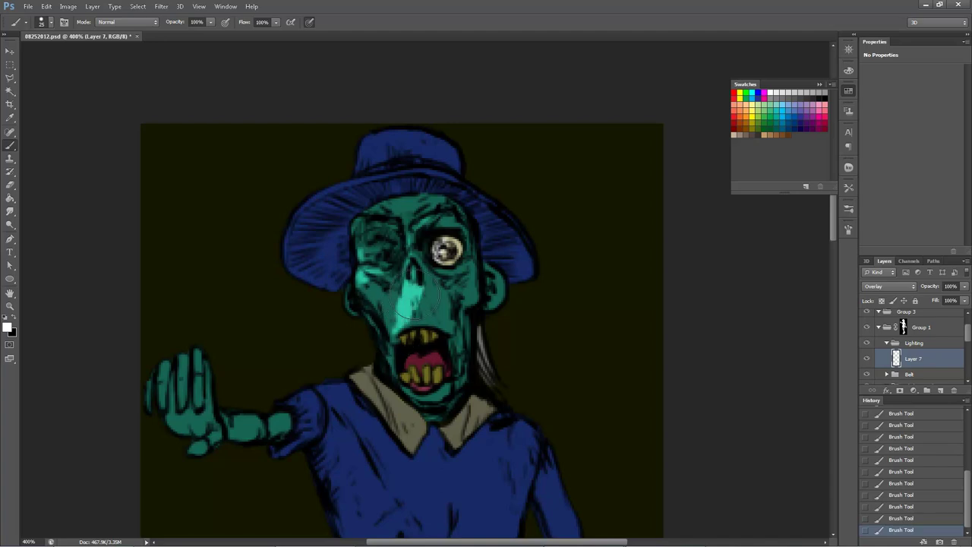
mouse_move(410, 275)
left_mouse_down()
mouse_move(415, 300)
mouse_move(425, 290)
mouse_move(422, 313)
left_mouse_up()
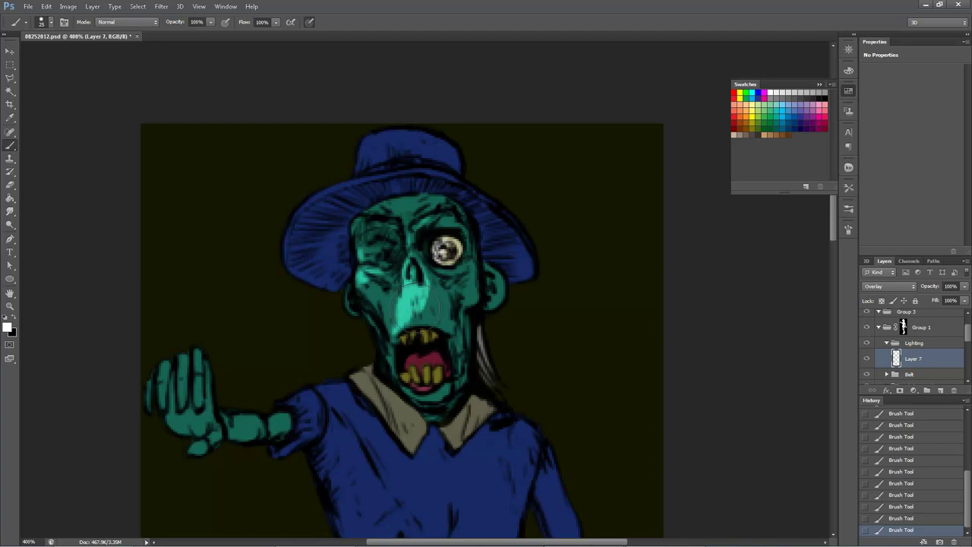
mouse_move(369, 291)
left_mouse_down()
mouse_move(362, 280)
mouse_move(370, 302)
mouse_move(383, 294)
mouse_move(391, 311)
left_mouse_up()
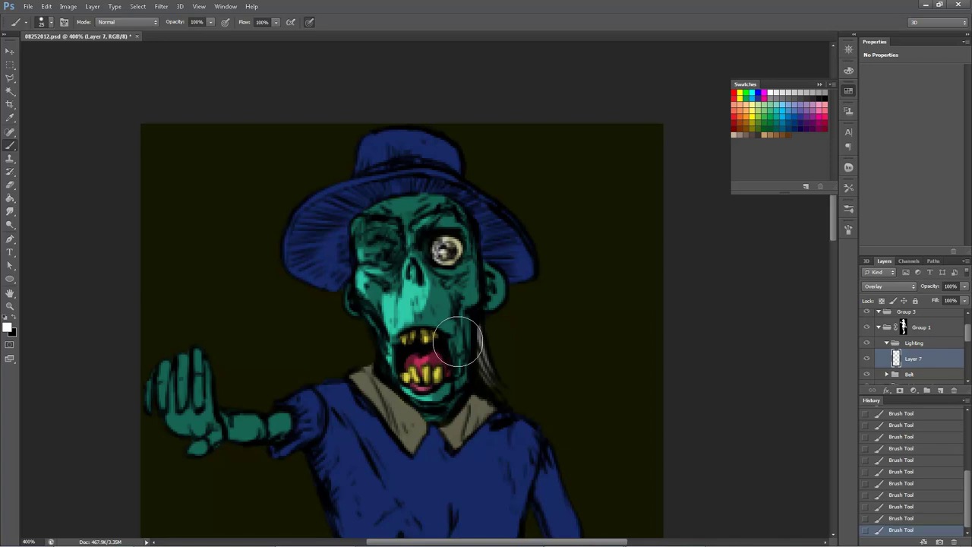
mouse_move(450, 342)
left_mouse_down()
mouse_move(461, 374)
mouse_move(444, 389)
mouse_move(456, 395)
mouse_move(425, 418)
mouse_move(439, 410)
left_mouse_up()
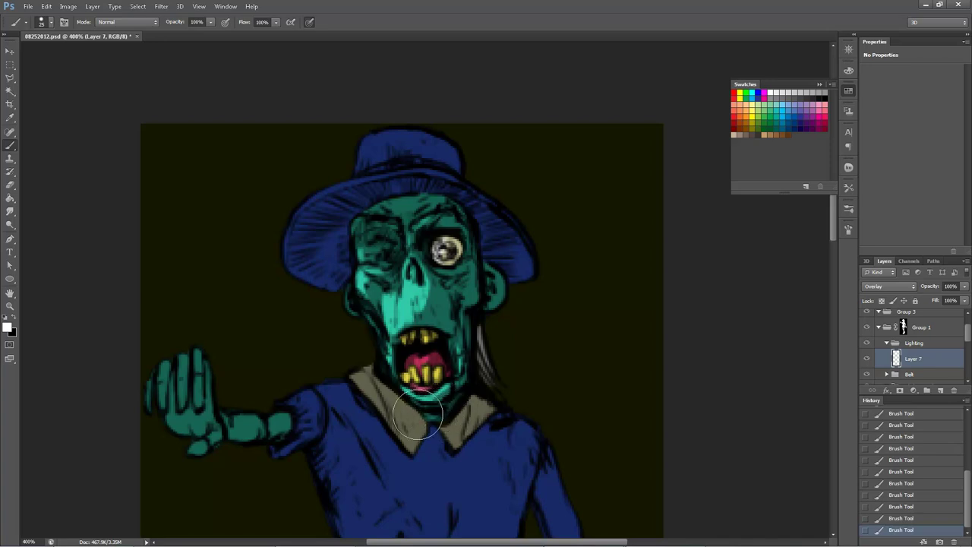
mouse_move(175, 377)
left_mouse_down()
mouse_move(148, 400)
mouse_move(165, 359)
mouse_move(169, 381)
mouse_move(170, 361)
mouse_move(181, 363)
mouse_move(187, 401)
mouse_move(208, 379)
mouse_move(186, 388)
mouse_move(191, 355)
mouse_move(196, 391)
mouse_move(196, 353)
mouse_move(201, 395)
mouse_move(199, 352)
mouse_move(199, 389)
mouse_move(171, 374)
mouse_move(178, 386)
mouse_move(202, 367)
mouse_move(204, 389)
mouse_move(207, 375)
mouse_move(206, 408)
mouse_move(173, 406)
mouse_move(179, 418)
mouse_move(172, 406)
mouse_move(176, 428)
mouse_move(172, 409)
mouse_move(179, 427)
mouse_move(211, 434)
mouse_move(192, 453)
mouse_move(240, 417)
mouse_move(220, 412)
mouse_move(287, 417)
mouse_move(243, 408)
left_mouse_up()
mouse_move(276, 201)
left_mouse_down()
mouse_move(315, 188)
mouse_move(285, 244)
mouse_move(319, 190)
mouse_move(287, 278)
mouse_move(300, 205)
mouse_move(298, 296)
mouse_move(303, 282)
mouse_move(287, 271)
mouse_move(338, 180)
mouse_move(290, 226)
mouse_move(400, 175)
mouse_move(293, 214)
mouse_move(400, 171)
mouse_move(324, 198)
mouse_move(456, 171)
mouse_move(371, 182)
mouse_move(471, 180)
mouse_move(381, 169)
mouse_move(369, 161)
mouse_move(383, 143)
mouse_move(372, 168)
mouse_move(376, 139)
mouse_move(371, 164)
mouse_move(380, 140)
mouse_move(389, 151)
mouse_move(384, 157)
mouse_move(382, 146)
mouse_move(370, 170)
mouse_move(383, 135)
mouse_move(370, 168)
mouse_move(383, 141)
mouse_move(404, 172)
mouse_move(403, 237)
mouse_move(407, 151)
mouse_move(395, 142)
mouse_move(390, 166)
mouse_move(382, 147)
mouse_move(370, 165)
mouse_move(381, 150)
mouse_move(374, 142)
mouse_move(372, 166)
mouse_move(364, 147)
mouse_move(374, 133)
mouse_move(372, 157)
mouse_move(403, 131)
mouse_move(391, 164)
mouse_move(404, 135)
mouse_move(405, 191)
left_mouse_up()
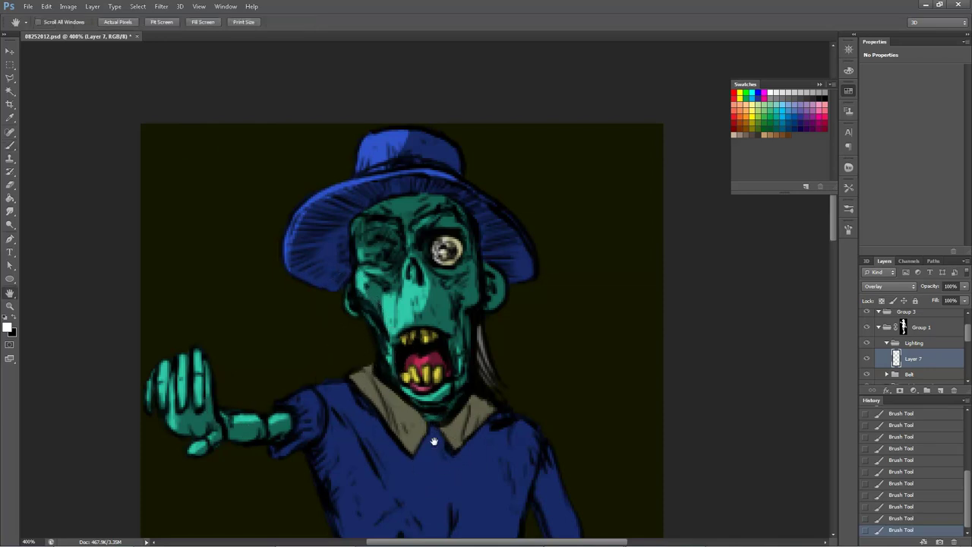
Step: Paint white highlights on the raised arm's shoulder, the shirt's chest and side edge, and both collar flaps on Layer 7
scroll(440, 428, "down", 5)
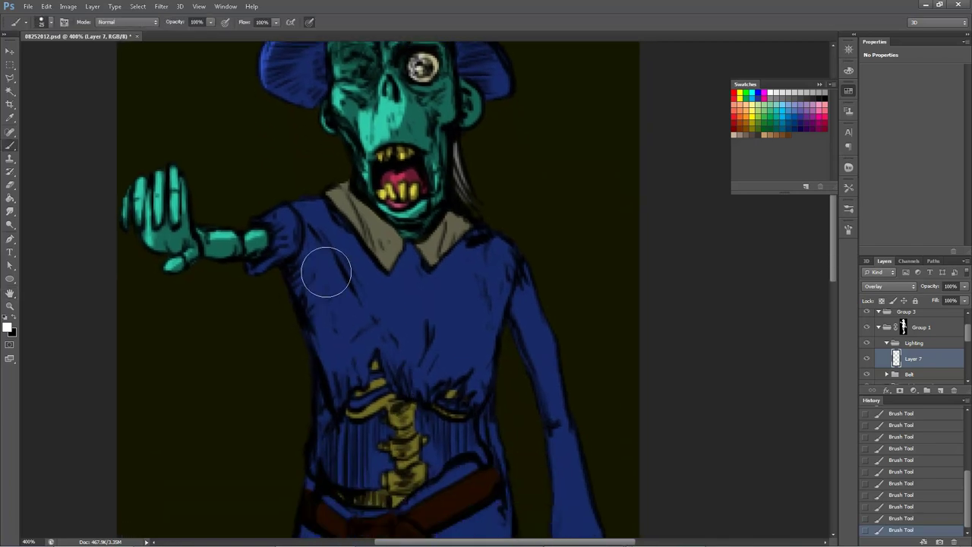
mouse_move(295, 203)
left_mouse_down()
mouse_move(327, 201)
mouse_move(345, 183)
mouse_move(364, 230)
mouse_move(335, 193)
mouse_move(370, 232)
mouse_move(349, 196)
mouse_move(377, 248)
mouse_move(359, 205)
mouse_move(384, 229)
mouse_move(354, 215)
mouse_move(371, 253)
left_mouse_up()
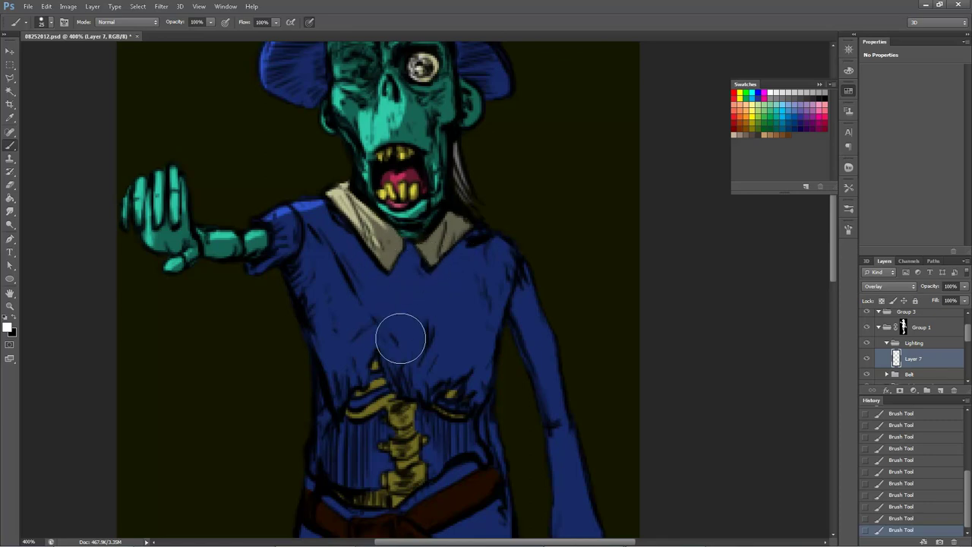
key("space")
left_click_drag(393, 288, 330, 282)
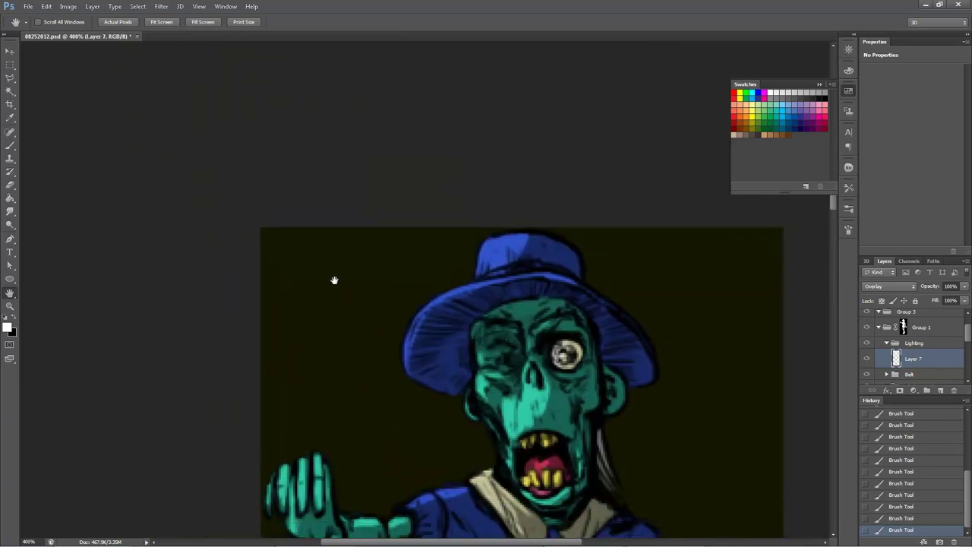
left_click_drag(392, 410, 351, 284)
left_click_drag(371, 369, 345, 306)
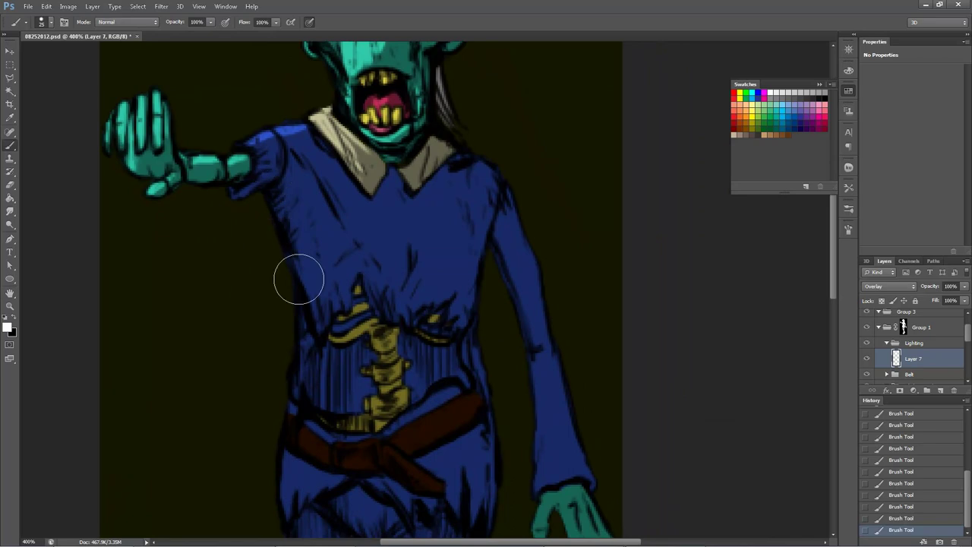
left_click_drag(292, 260, 306, 299)
mouse_move(280, 250)
left_mouse_down()
mouse_move(321, 341)
mouse_move(294, 248)
mouse_move(320, 312)
left_mouse_up()
mouse_move(297, 136)
left_mouse_down()
mouse_move(355, 200)
mouse_move(370, 241)
mouse_move(317, 165)
mouse_move(360, 219)
mouse_move(323, 157)
mouse_move(376, 231)
left_mouse_up()
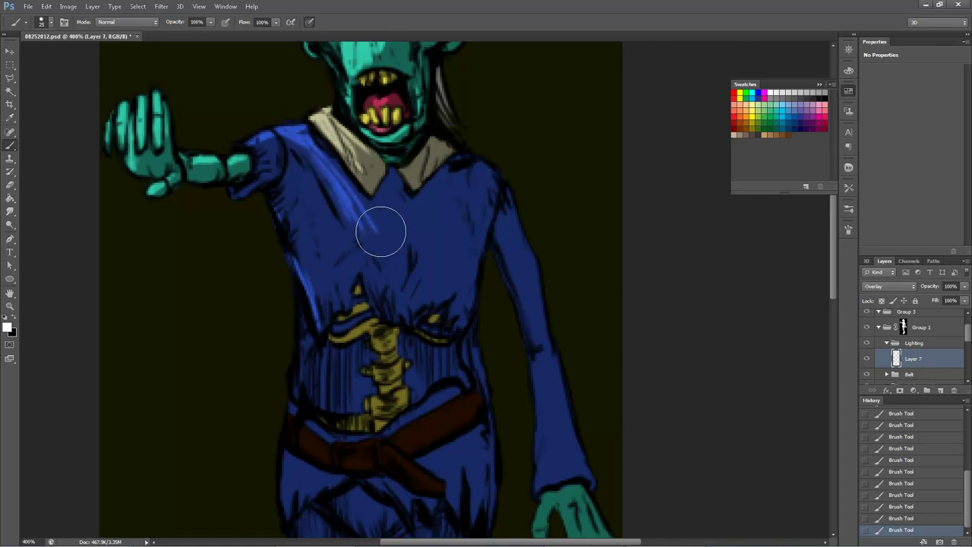
mouse_move(406, 171)
left_mouse_down()
mouse_move(418, 195)
mouse_move(366, 152)
mouse_move(380, 171)
mouse_move(359, 178)
mouse_move(355, 146)
left_mouse_up()
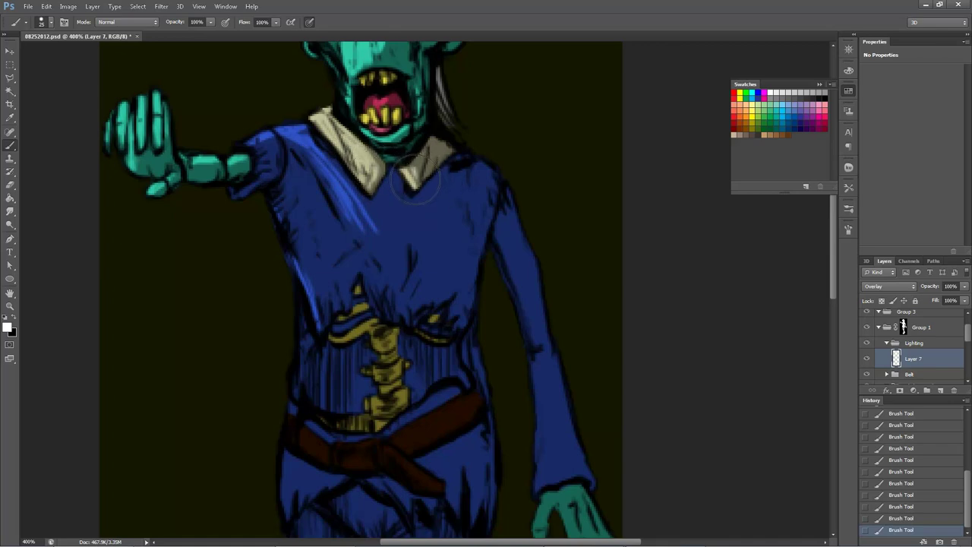
Step: Paint white highlights on the far collar flap and the shirt's upper chest on Layer 7, forming a V below the collar
left_click_drag(419, 154, 431, 137)
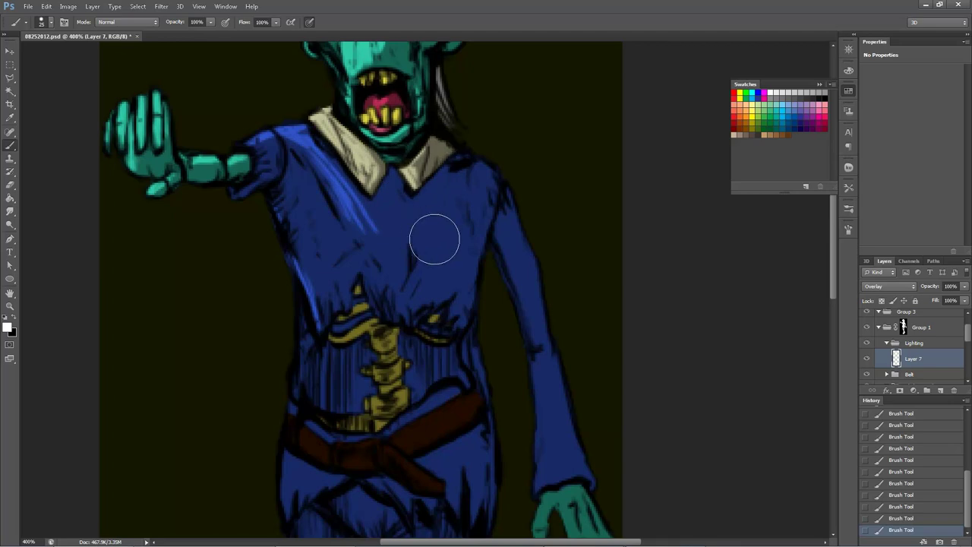
mouse_move(348, 208)
left_mouse_down()
mouse_move(375, 257)
mouse_move(367, 242)
left_mouse_up()
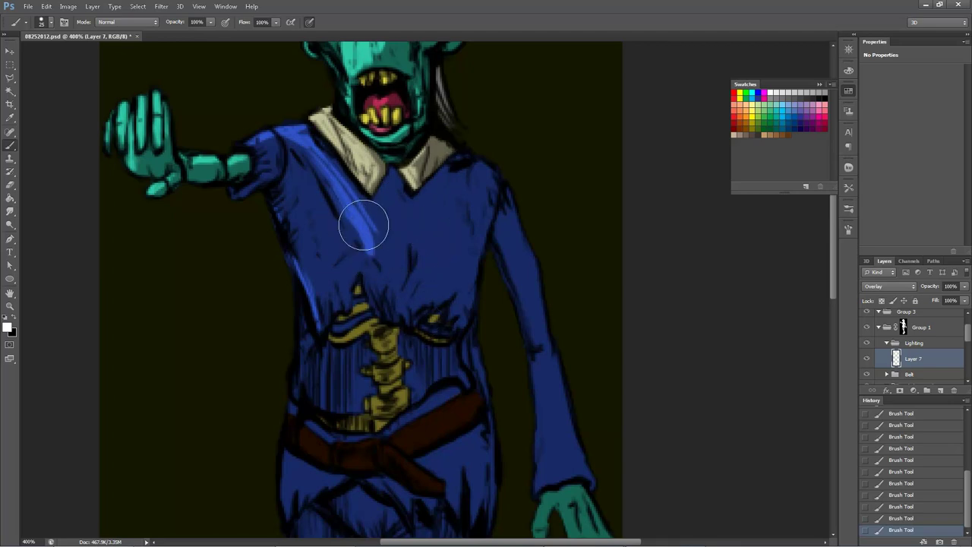
mouse_move(414, 208)
left_mouse_down()
mouse_move(399, 246)
mouse_move(401, 213)
mouse_move(389, 252)
mouse_move(394, 226)
mouse_move(448, 184)
left_mouse_up()
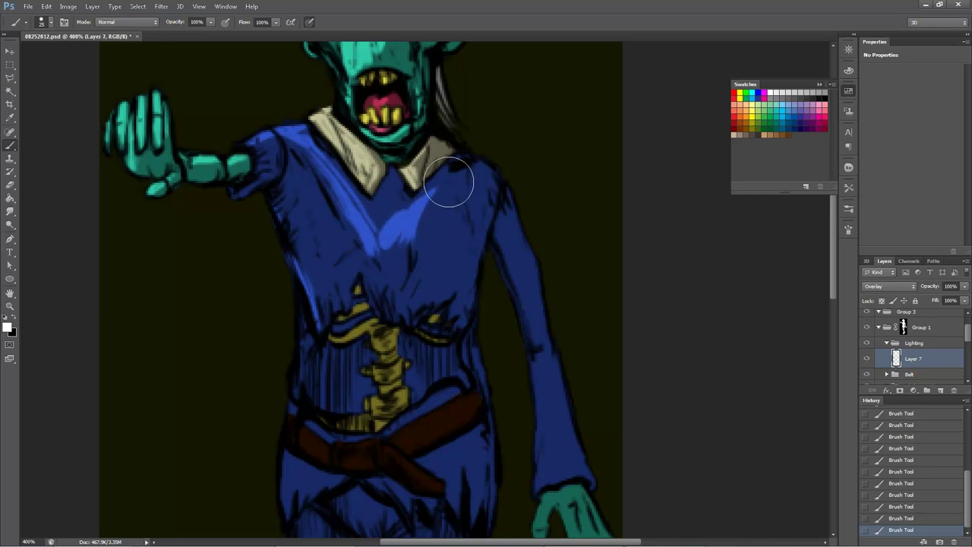
mouse_move(383, 227)
left_mouse_down()
mouse_move(396, 193)
mouse_move(382, 236)
mouse_move(394, 205)
mouse_move(404, 218)
mouse_move(399, 204)
mouse_move(435, 194)
mouse_move(410, 217)
mouse_move(440, 188)
mouse_move(422, 254)
left_mouse_up()
Step: Rename Layer 1 as "inks" and add a new layer above it
key("z")
left_click(438, 339, "alt")
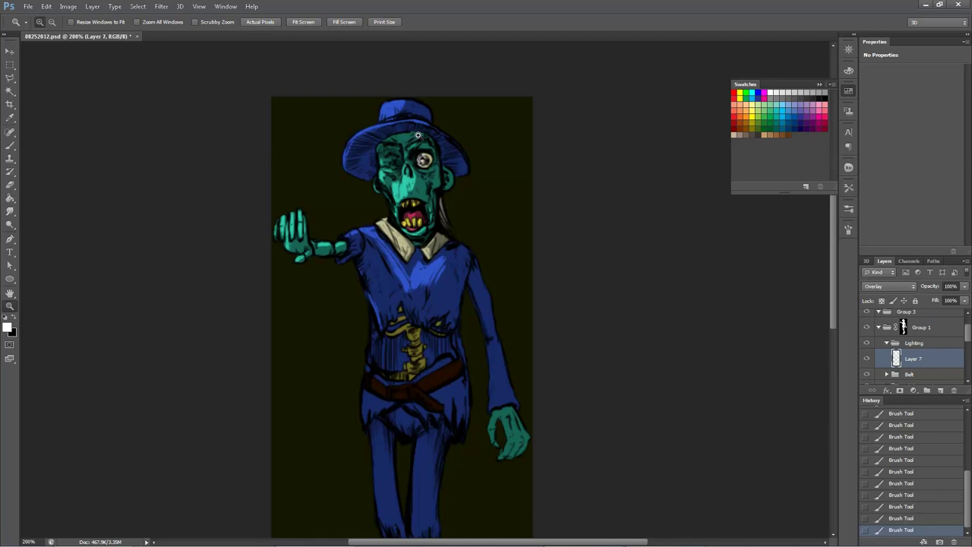
scroll(969, 334, "up", 1)
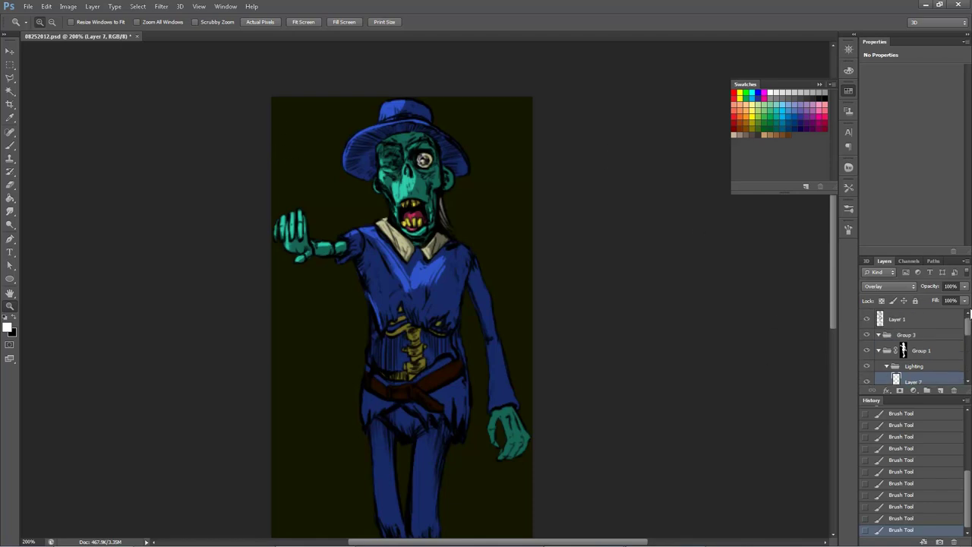
left_click(928, 323)
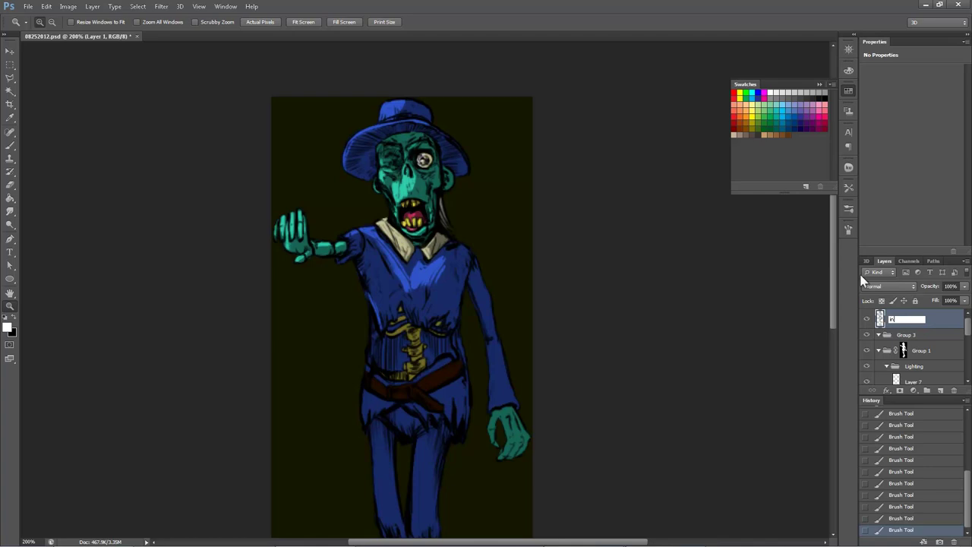
left_click(939, 390)
key("b")
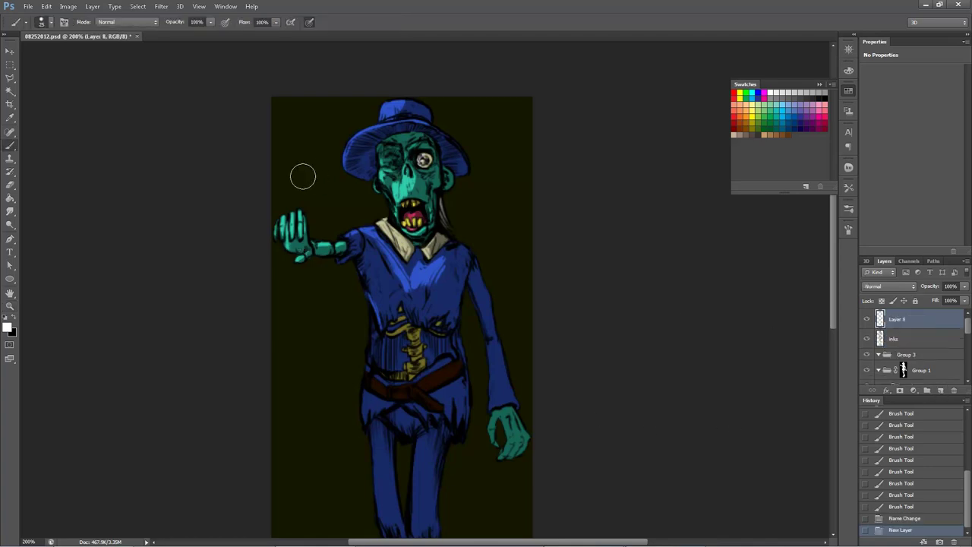
Step: Paint a white sun with rays on the new layer, move it into the canvas's upper-left corner and touch up its rays
mouse_move(302, 161)
left_mouse_down()
mouse_move(335, 192)
mouse_move(311, 162)
mouse_move(334, 167)
left_mouse_up()
mouse_move(314, 151)
left_mouse_down()
mouse_move(338, 140)
mouse_move(337, 128)
mouse_move(284, 161)
mouse_move(291, 174)
mouse_move(302, 169)
mouse_move(291, 183)
mouse_move(282, 160)
mouse_move(304, 152)
mouse_move(278, 130)
left_mouse_up()
mouse_move(299, 144)
left_mouse_down()
mouse_move(293, 127)
mouse_move(310, 123)
left_mouse_up()
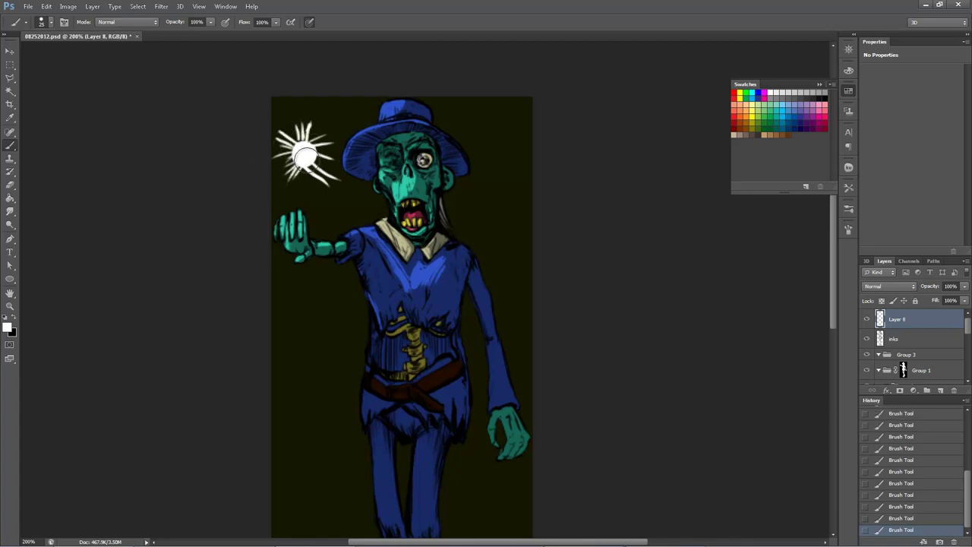
key("v")
mouse_move(307, 163)
left_mouse_down()
mouse_move(288, 127)
mouse_move(297, 123)
mouse_move(274, 112)
mouse_move(284, 138)
left_mouse_up()
key("b")
mouse_move(283, 123)
left_mouse_down()
mouse_move(292, 148)
mouse_move(280, 135)
left_mouse_up()
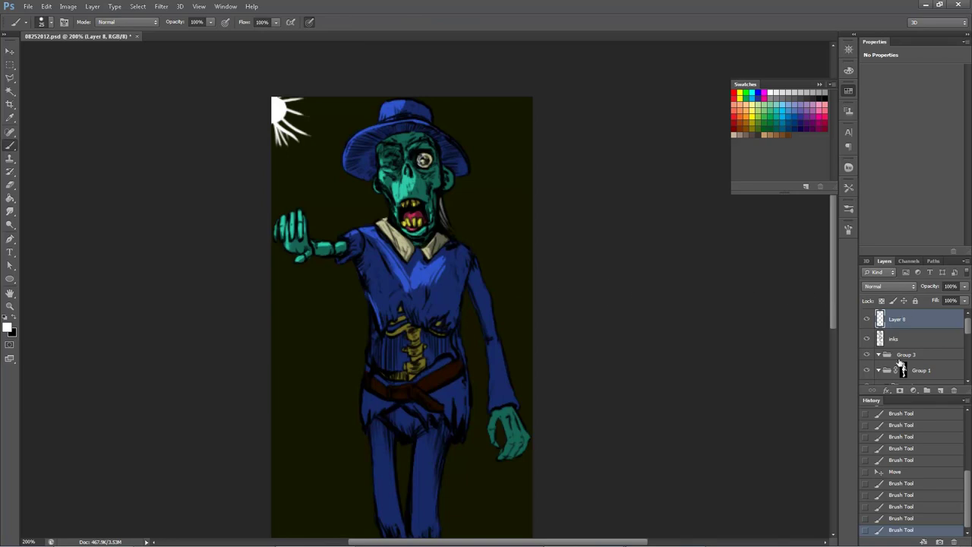
Step: Select Layer 7 and paint a thin white highlight along the inner edge of the hanging arm's lower sleeve
left_click_drag(970, 327, 970, 341)
left_click(915, 347)
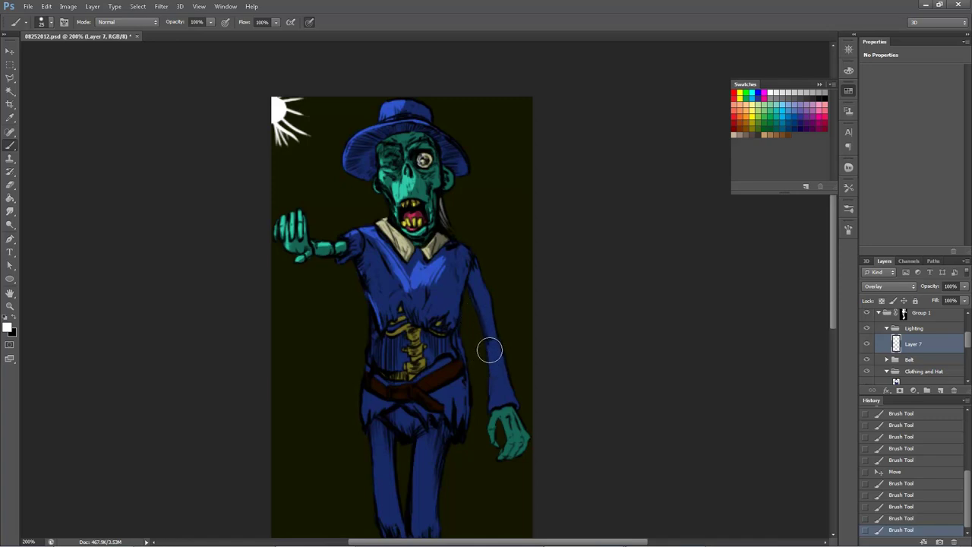
mouse_move(488, 357)
left_mouse_down()
mouse_move(490, 398)
mouse_move(474, 315)
mouse_move(490, 358)
left_mouse_up()
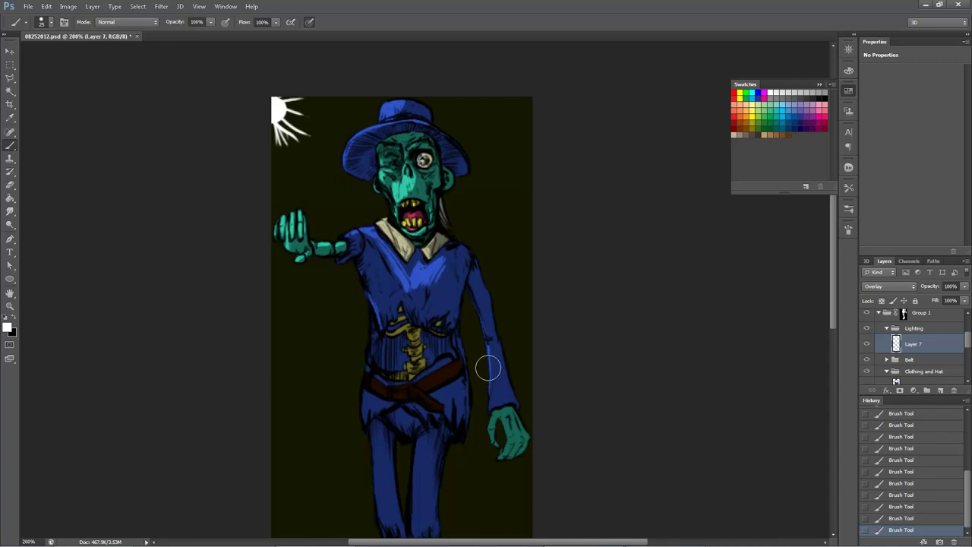
key("ctrl+space")
left_click(481, 352, "ctrl")
left_click(486, 353, "ctrl")
left_click(491, 354, "ctrl")
left_click(491, 354, "ctrl")
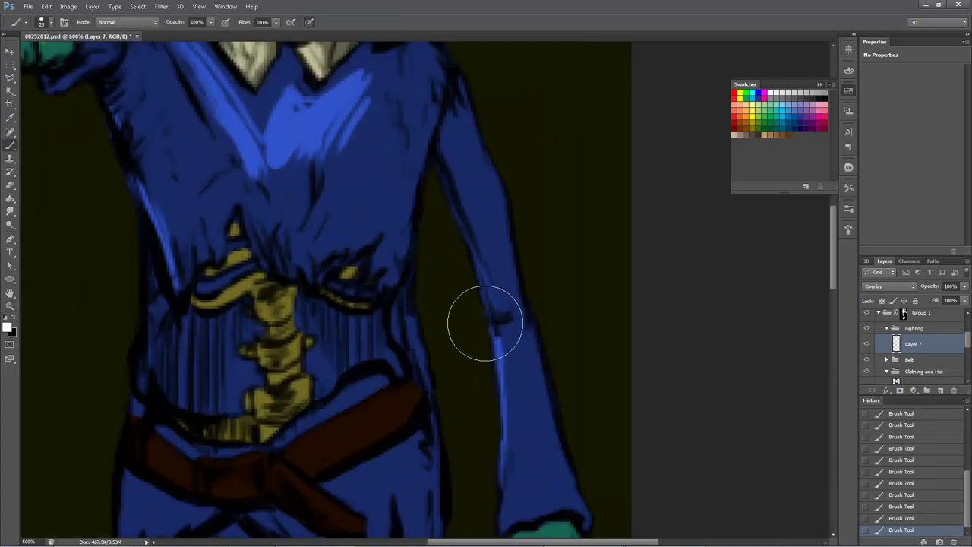
left_click_drag(498, 397, 496, 499)
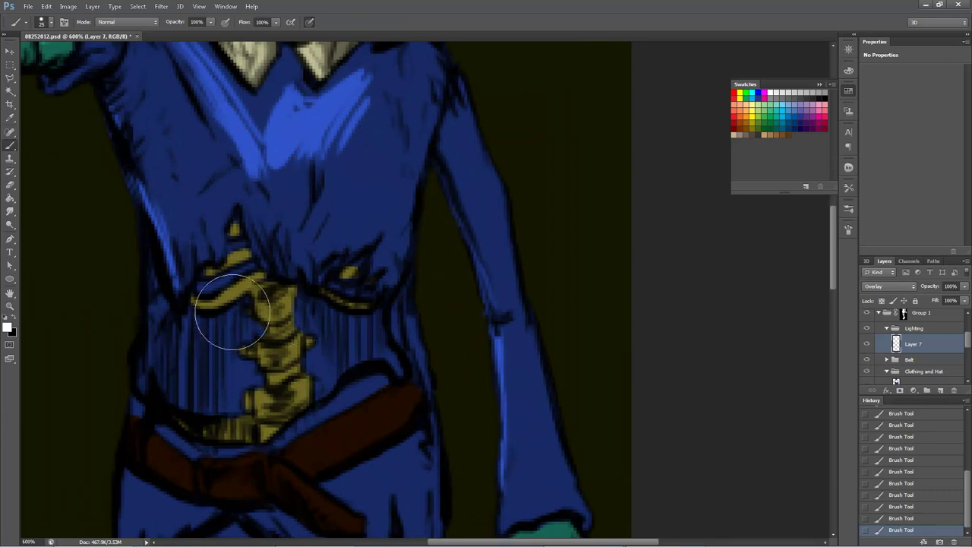
Step: Erase the thin highlight along the inner edge of the hanging arm's sleeve
left_click(339, 315)
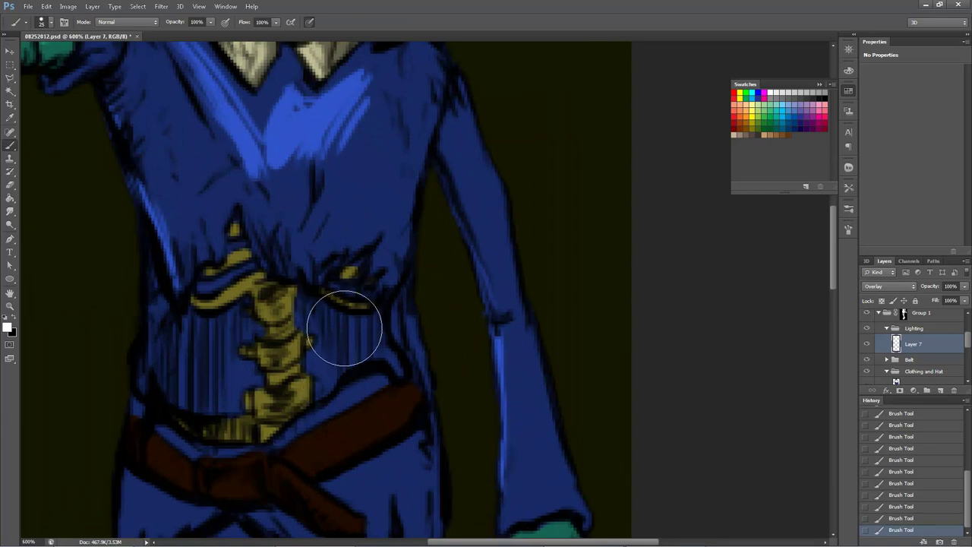
key("space")
mouse_move(283, 302)
left_mouse_down()
mouse_move(342, 362)
mouse_move(340, 382)
mouse_move(319, 326)
mouse_move(350, 396)
mouse_move(336, 326)
mouse_move(364, 270)
left_mouse_up()
mouse_move(487, 141)
left_mouse_down()
mouse_move(532, 219)
mouse_move(547, 355)
left_mouse_up()
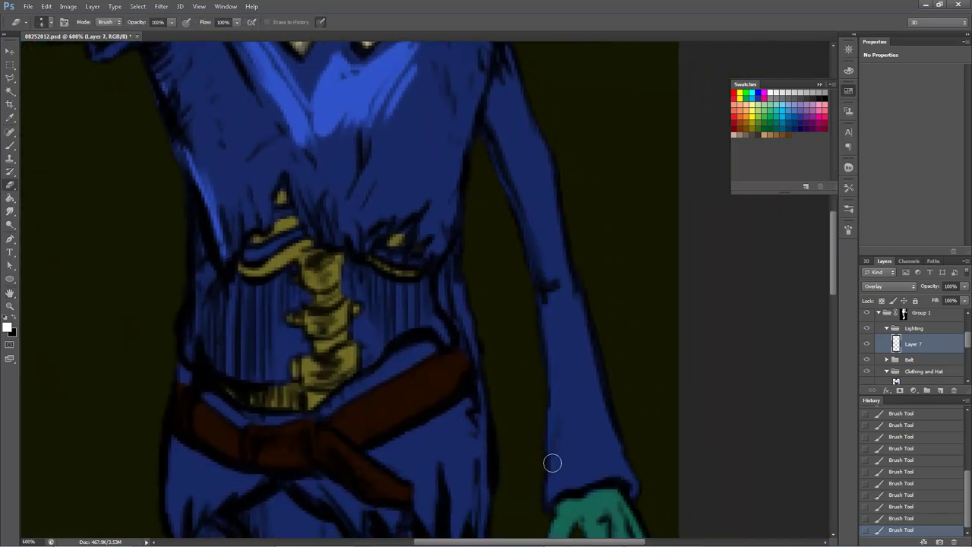
left_click_drag(555, 440, 552, 435)
Step: Paint broad white highlights down the hanging arm's lower sleeve and cuff and over the hanging hand's fingers
key("z")
left_click(499, 358, "alt")
left_click(503, 364, "alt")
left_click(505, 367, "alt")
key("b")
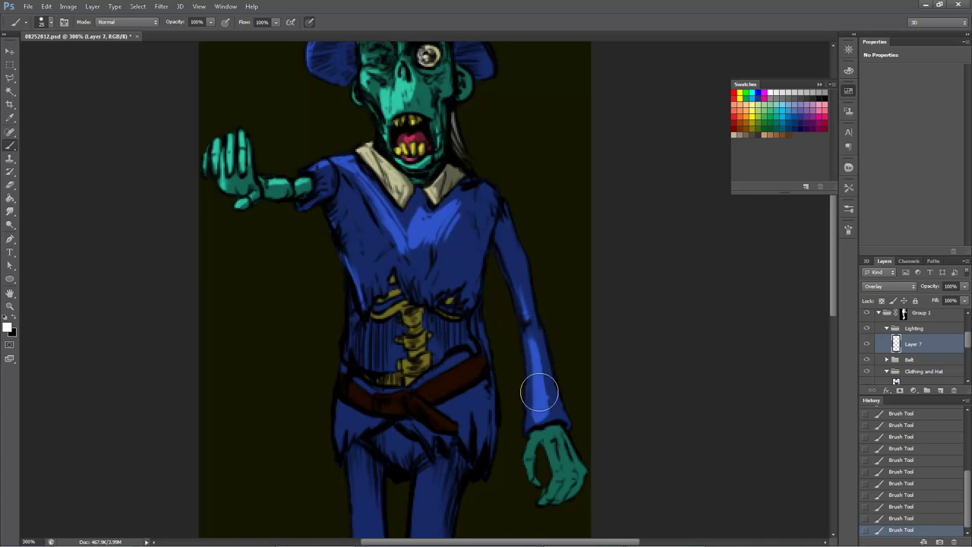
mouse_move(540, 419)
left_mouse_down()
mouse_move(559, 416)
mouse_move(549, 404)
left_mouse_up()
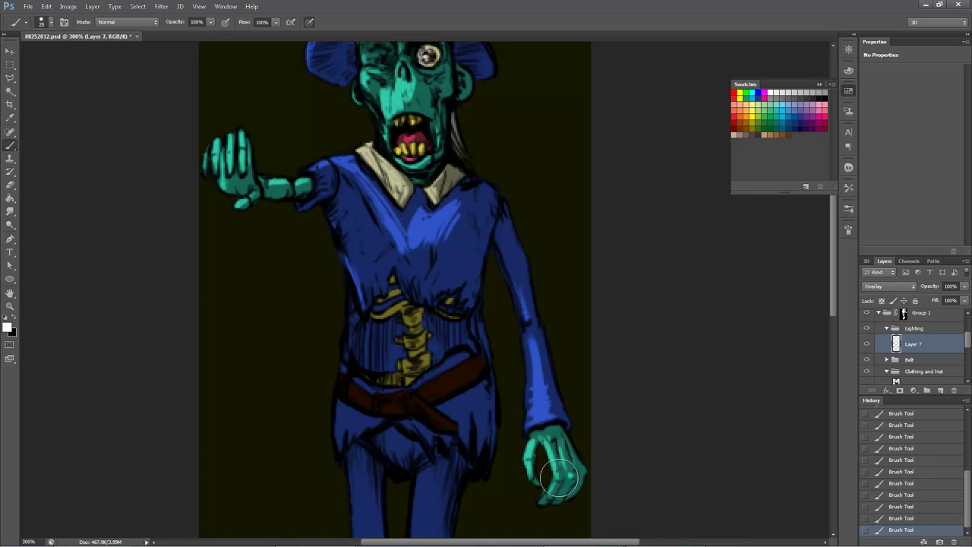
left_click_drag(555, 438, 573, 480)
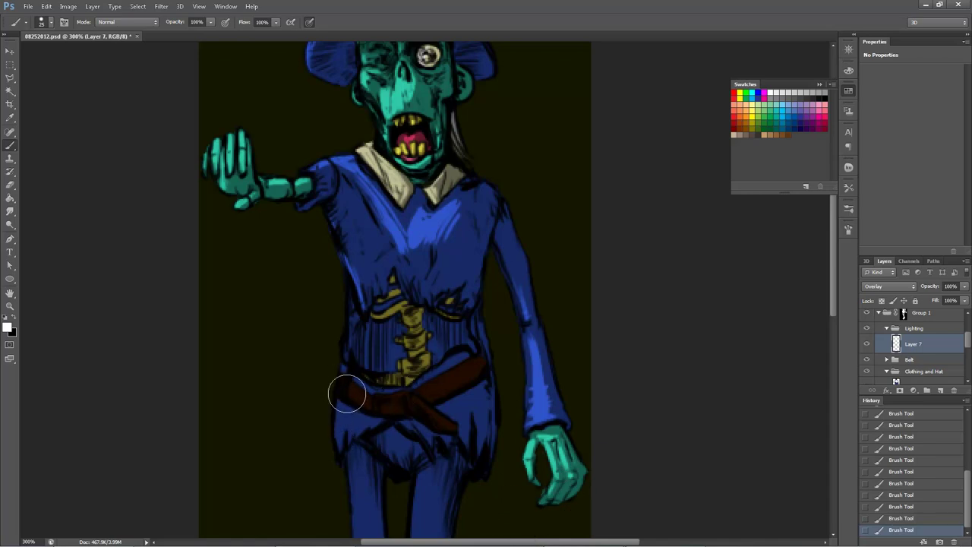
Step: Paint white highlights along the belt straps, the raised arm's shoulder and across the shirt's chest
mouse_move(357, 394)
left_mouse_down()
mouse_move(336, 376)
mouse_move(375, 397)
mouse_move(349, 383)
mouse_move(413, 394)
left_mouse_up()
mouse_move(476, 357)
left_mouse_down()
mouse_move(441, 376)
mouse_move(490, 351)
mouse_move(445, 380)
mouse_move(458, 359)
mouse_move(447, 364)
mouse_move(462, 356)
mouse_move(424, 378)
mouse_move(470, 355)
mouse_move(380, 396)
mouse_move(350, 380)
mouse_move(417, 404)
mouse_move(401, 384)
left_mouse_up()
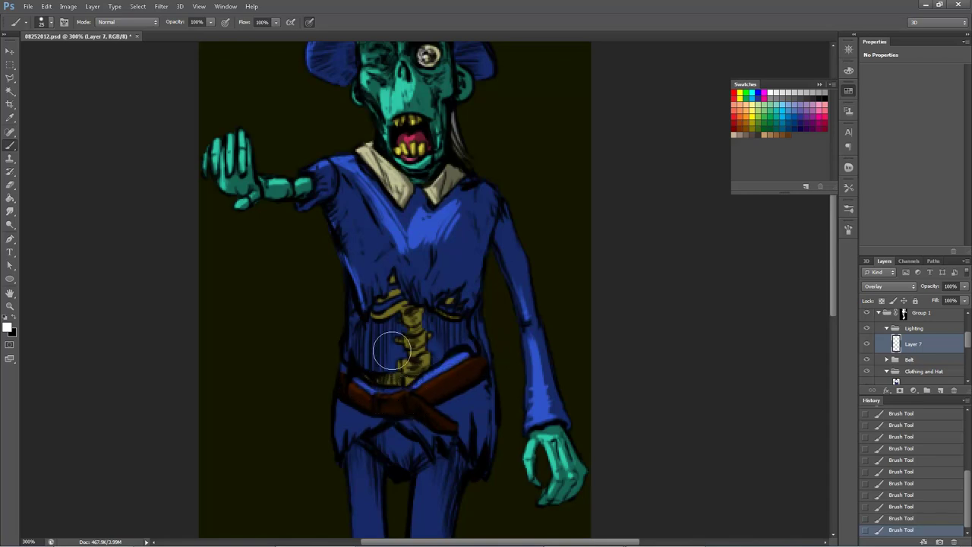
left_click_drag(320, 172, 351, 173)
mouse_move(486, 215)
left_mouse_down()
mouse_move(465, 196)
mouse_move(445, 265)
mouse_move(424, 262)
mouse_move(377, 217)
mouse_move(384, 248)
mouse_move(369, 213)
mouse_move(386, 252)
mouse_move(390, 240)
mouse_move(405, 263)
mouse_move(387, 220)
mouse_move(414, 247)
mouse_move(440, 214)
mouse_move(420, 253)
mouse_move(444, 233)
mouse_move(402, 247)
mouse_move(458, 210)
mouse_move(446, 229)
mouse_move(472, 204)
mouse_move(443, 227)
mouse_move(451, 210)
mouse_move(493, 194)
mouse_move(461, 208)
mouse_move(480, 204)
mouse_move(467, 221)
mouse_move(495, 213)
mouse_move(485, 223)
mouse_move(476, 204)
mouse_move(455, 226)
mouse_move(486, 189)
left_mouse_up()
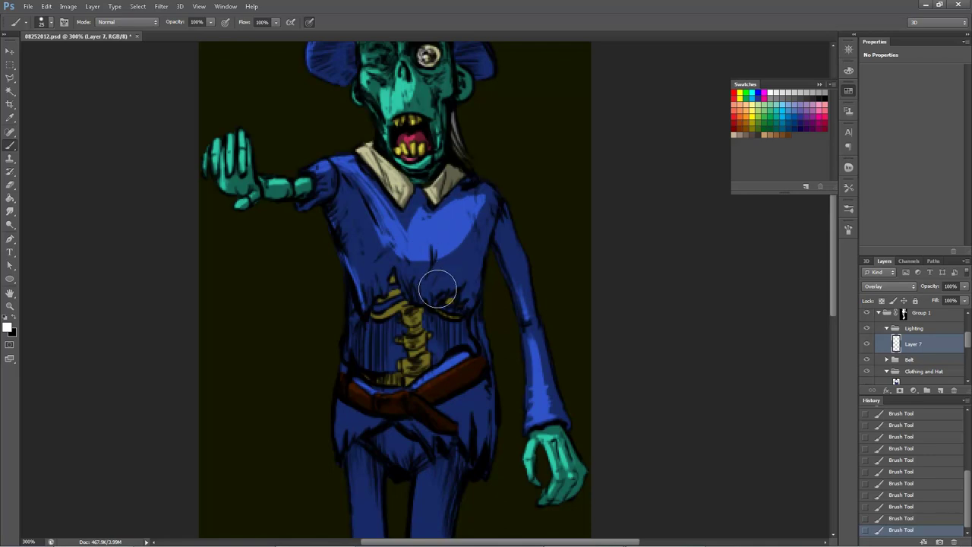
Step: Trim the lower part of the chest highlight with a size 30 eraser to leave a V-shaped band
key("e")
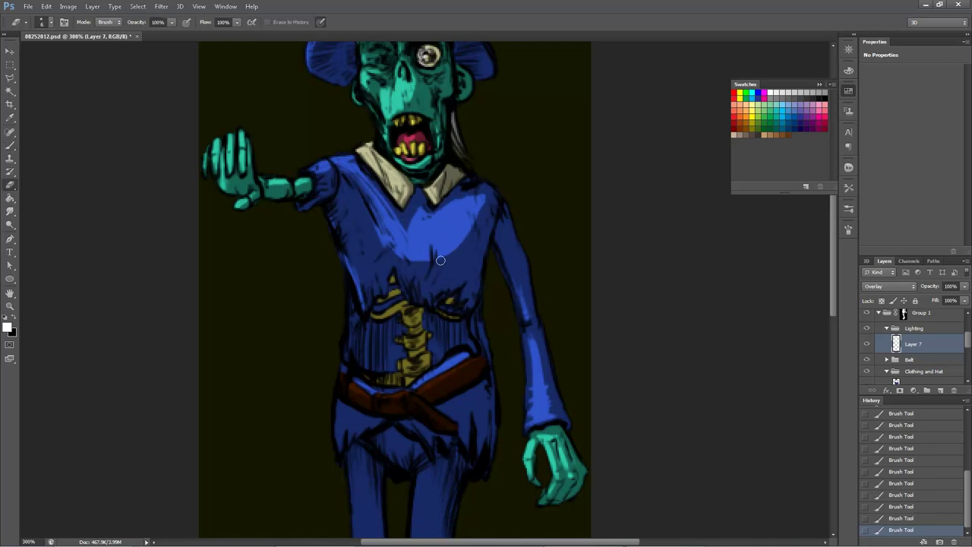
key("bracketright")
key("bracketright")
mouse_move(490, 213)
left_mouse_down()
mouse_move(423, 283)
mouse_move(488, 220)
mouse_move(407, 270)
mouse_move(494, 217)
left_mouse_up()
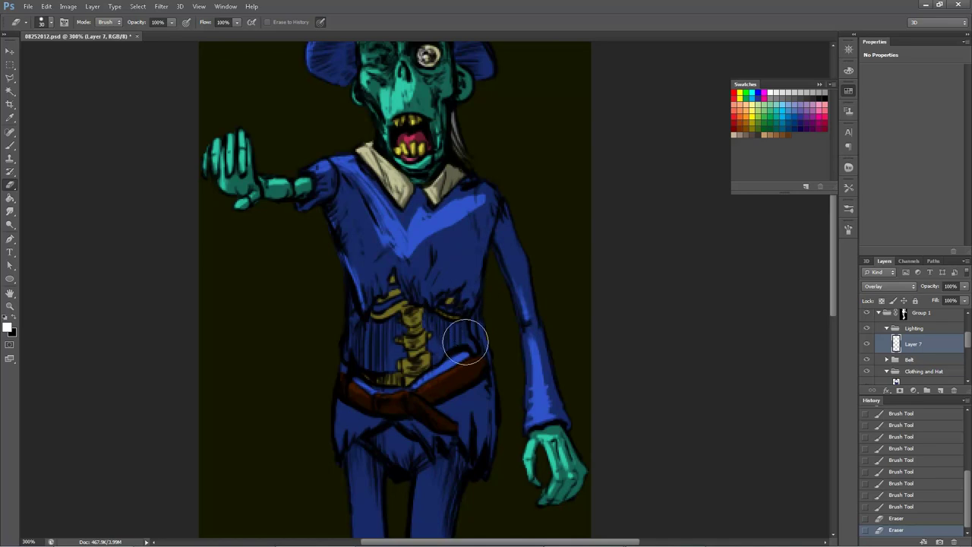
Step: Paint a white highlight on the shirt's side below the belt and shape its inner edge with the eraser
key("b")
scroll(437, 311, "down", 3)
mouse_move(334, 247)
left_mouse_down()
mouse_move(332, 237)
mouse_move(349, 284)
mouse_move(348, 259)
left_mouse_up()
mouse_move(344, 216)
left_mouse_down()
mouse_move(354, 294)
mouse_move(360, 262)
mouse_move(374, 299)
mouse_move(347, 271)
left_mouse_up()
key("e")
mouse_move(355, 228)
left_mouse_down()
mouse_move(359, 281)
mouse_move(352, 226)
mouse_move(348, 241)
mouse_move(360, 308)
left_mouse_up()
key("b")
left_click_drag(344, 217, 354, 278)
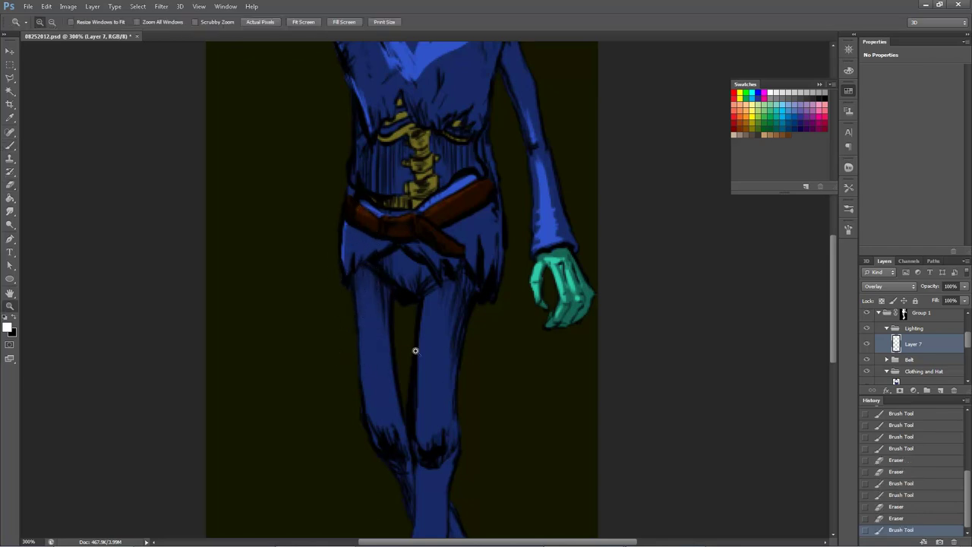
Step: Paint white highlights down the front of both trouser thighs to the knees on Layer 7
key("z")
left_click(430, 386, "alt")
left_click(430, 389, "alt")
left_click(432, 399, "alt")
left_click(424, 334)
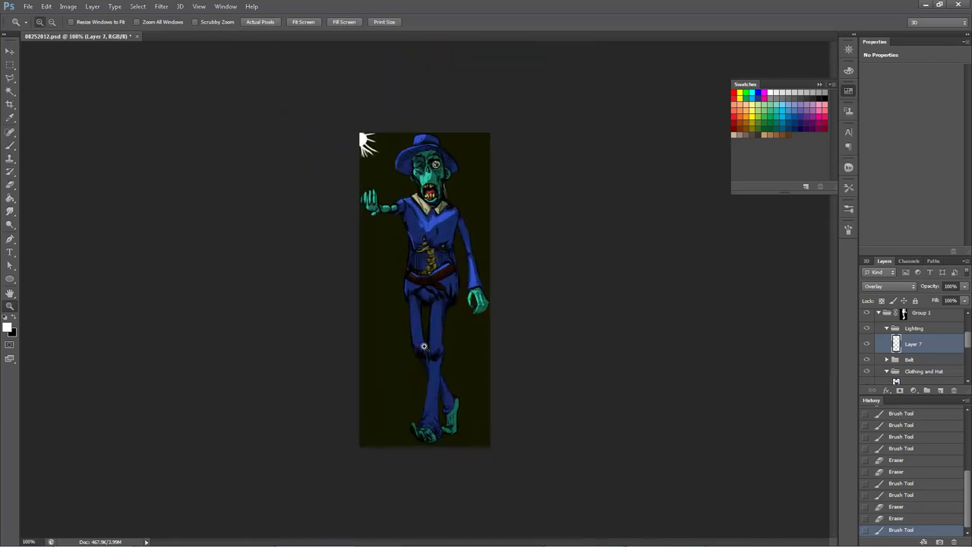
left_click(424, 351)
left_click(426, 368, "alt")
left_click(422, 339)
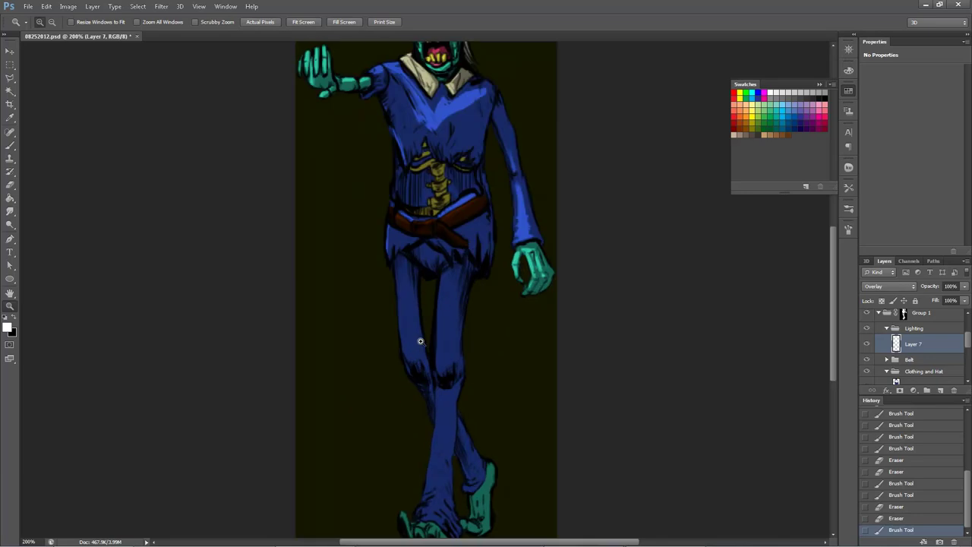
key("space")
mouse_move(447, 303)
left_mouse_down()
mouse_move(432, 313)
mouse_move(434, 352)
mouse_move(420, 382)
mouse_move(412, 315)
left_mouse_up()
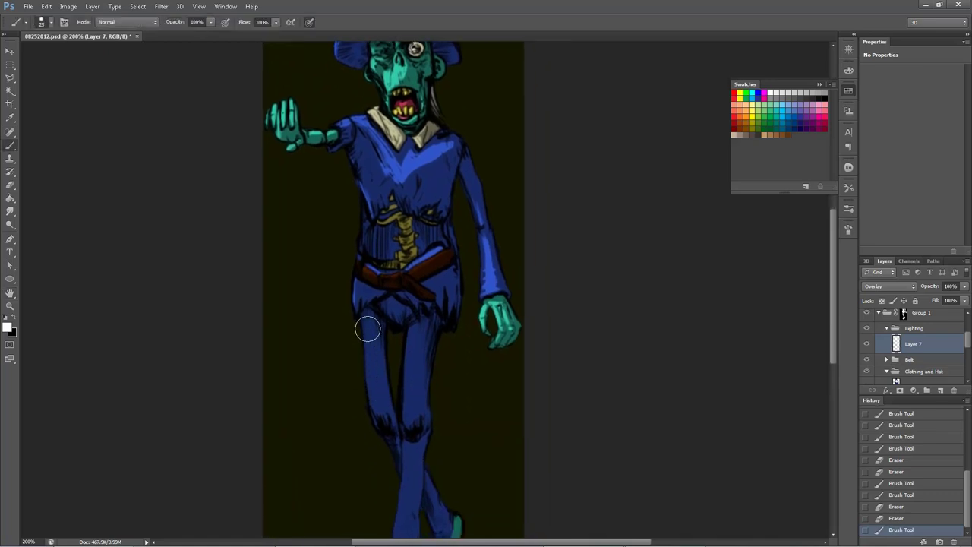
mouse_move(370, 399)
left_mouse_down()
mouse_move(367, 343)
mouse_move(381, 427)
left_mouse_up()
left_click_drag(371, 358, 380, 391)
left_click_drag(372, 336, 382, 430)
left_click_drag(373, 369, 386, 423)
left_click_drag(373, 341, 384, 411)
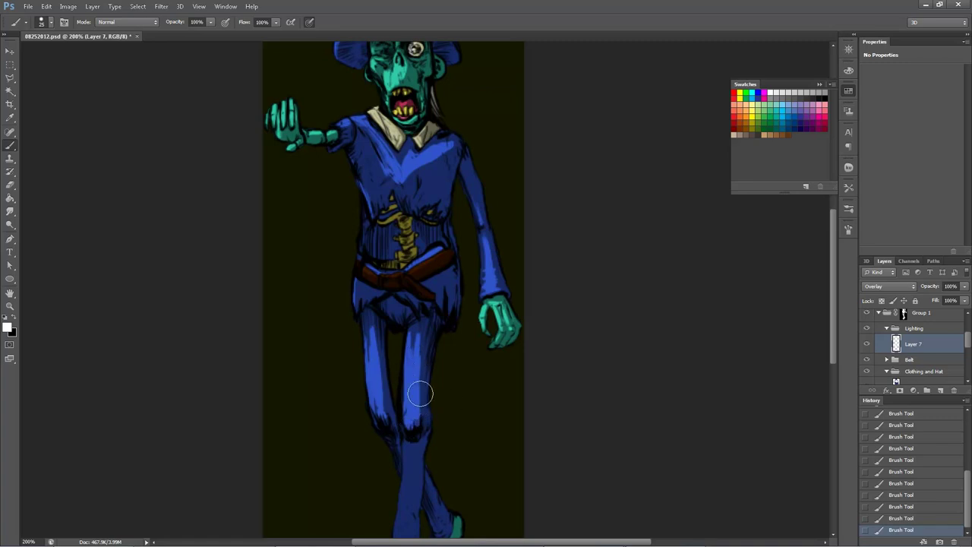
Step: Trim the highlights on both thighs with the eraser and repaint the upper thigh highlight on the raised-arm side
key("e")
mouse_move(421, 337)
left_mouse_down()
mouse_move(429, 426)
mouse_move(413, 323)
mouse_move(425, 378)
mouse_move(411, 328)
mouse_move(445, 410)
left_mouse_up()
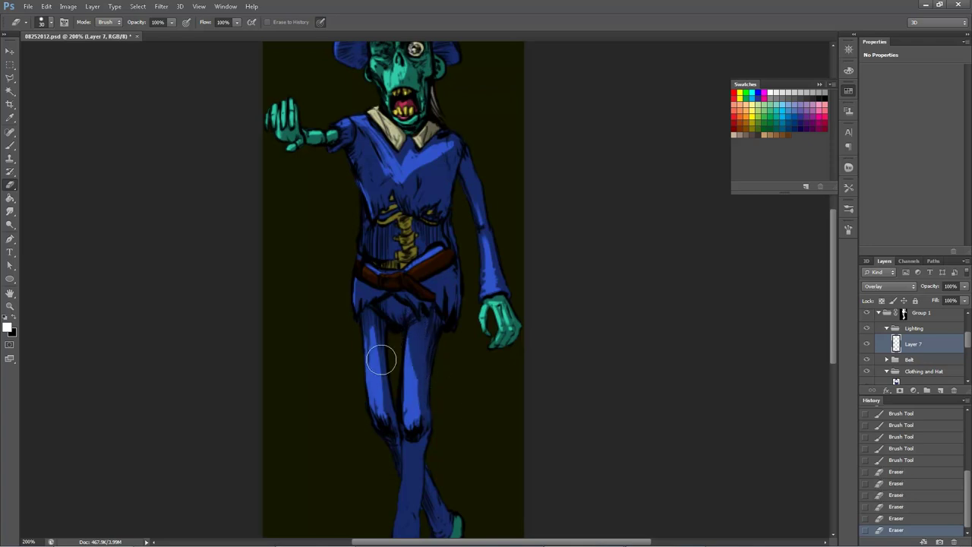
mouse_move(369, 344)
left_mouse_down()
mouse_move(403, 378)
mouse_move(366, 334)
left_mouse_up()
key("b")
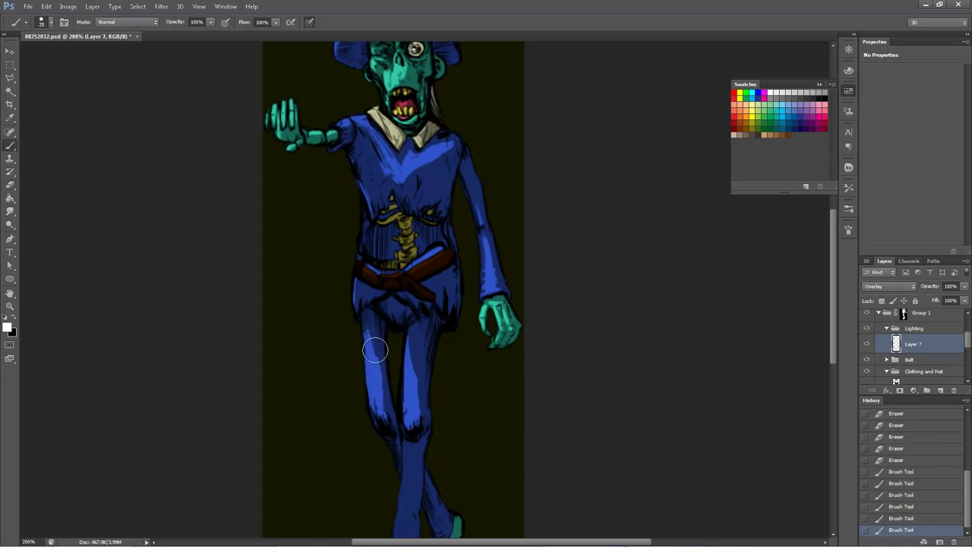
Step: Paint white highlights down the front shin, over the trouser cuff's folds and on the front foot's toes
key("space")
mouse_move(437, 448)
left_mouse_down()
mouse_move(444, 259)
mouse_move(416, 283)
left_mouse_up()
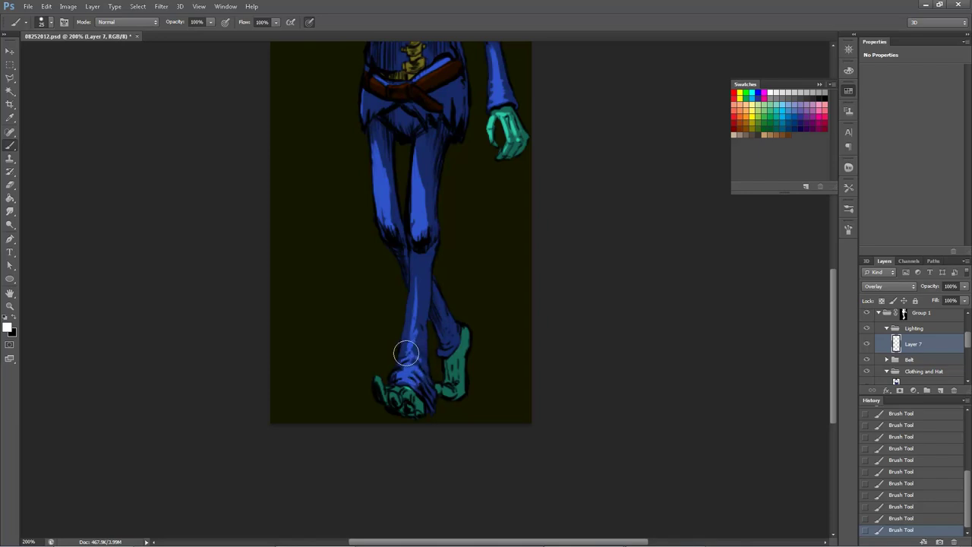
left_click_drag(419, 319, 421, 293)
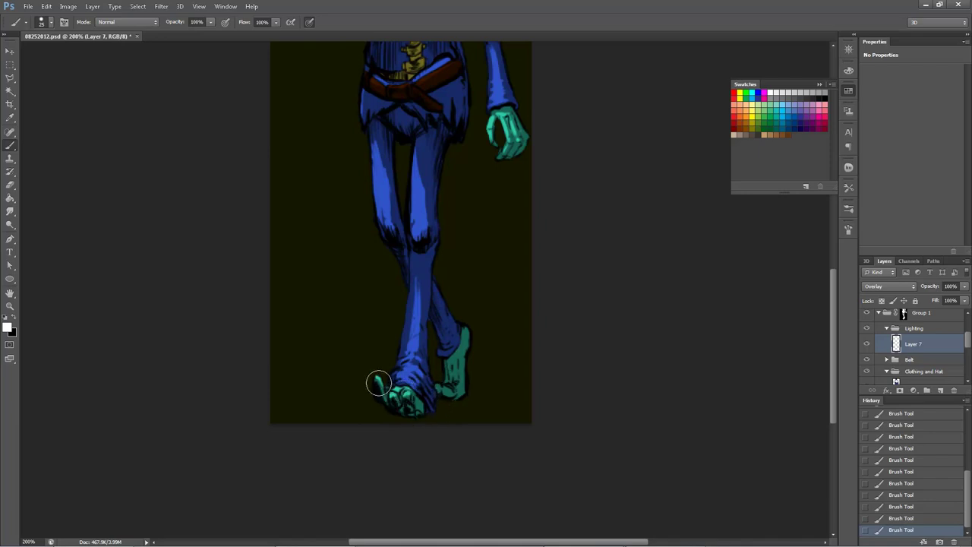
Step: Review the highlights on the whole figure and the sun's position relative to the upper body
key("z")
left_click(446, 325, "alt")
left_click(454, 345, "alt")
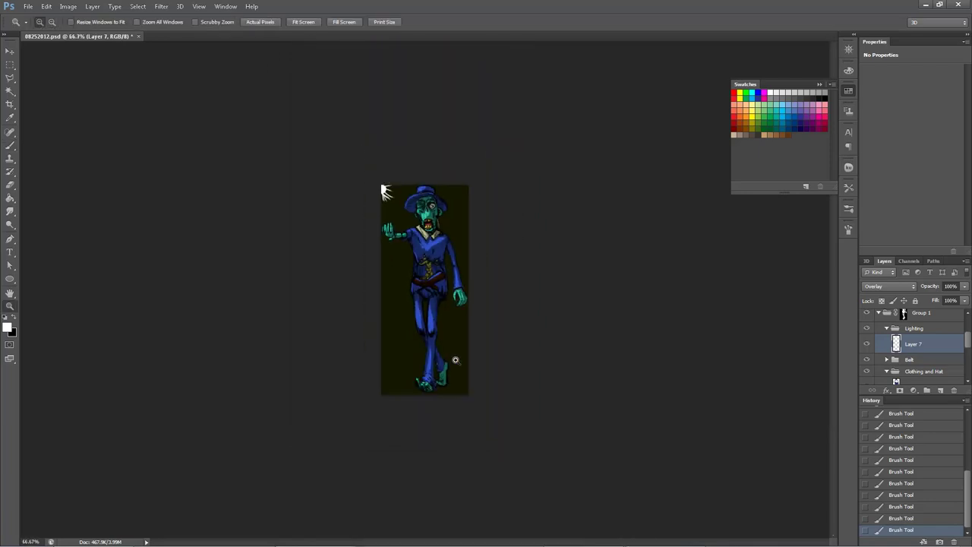
left_click(435, 315)
left_click(437, 313)
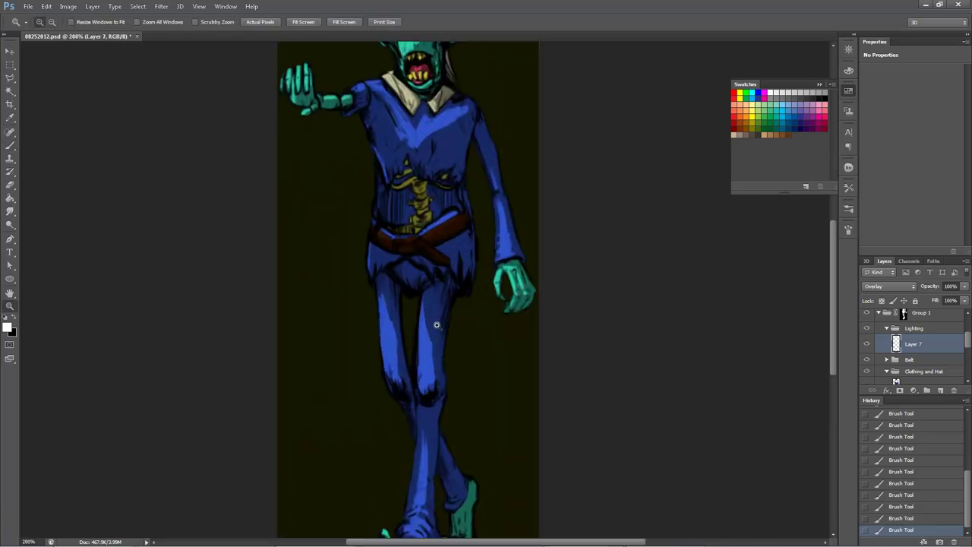
key("space")
left_click_drag(420, 281, 421, 352)
left_click_drag(425, 199, 428, 364)
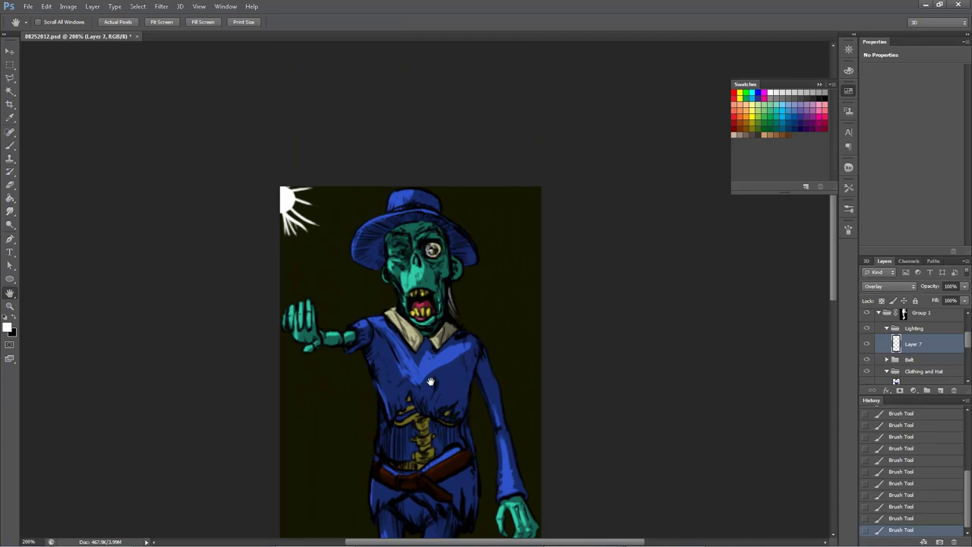
Step: Create a new layer group above the Lighting group inside Group 1
left_click(914, 329)
left_click(927, 391)
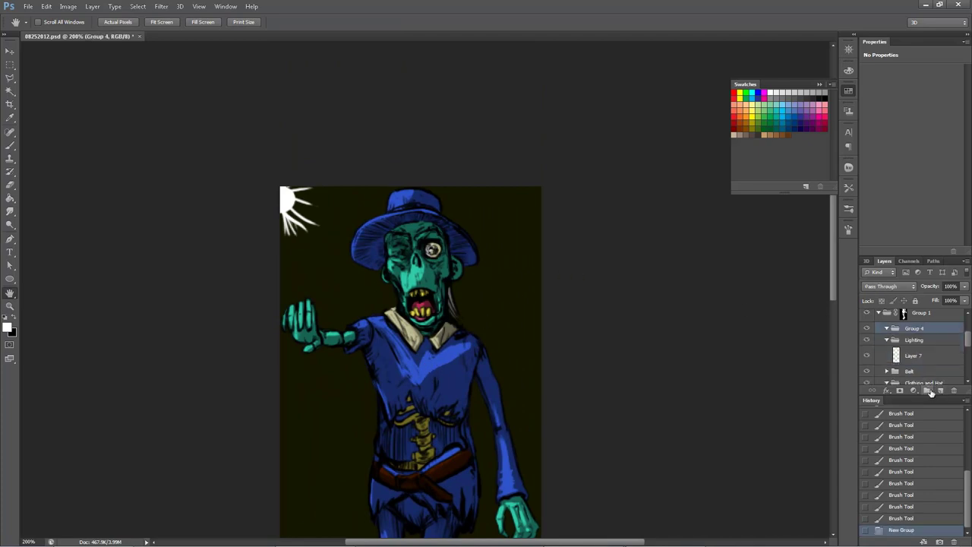
Step: Add a new layer inside the new group, rename the group as shadinmg, and make the layer active for painting in black
left_click(940, 391)
double_click(915, 328)
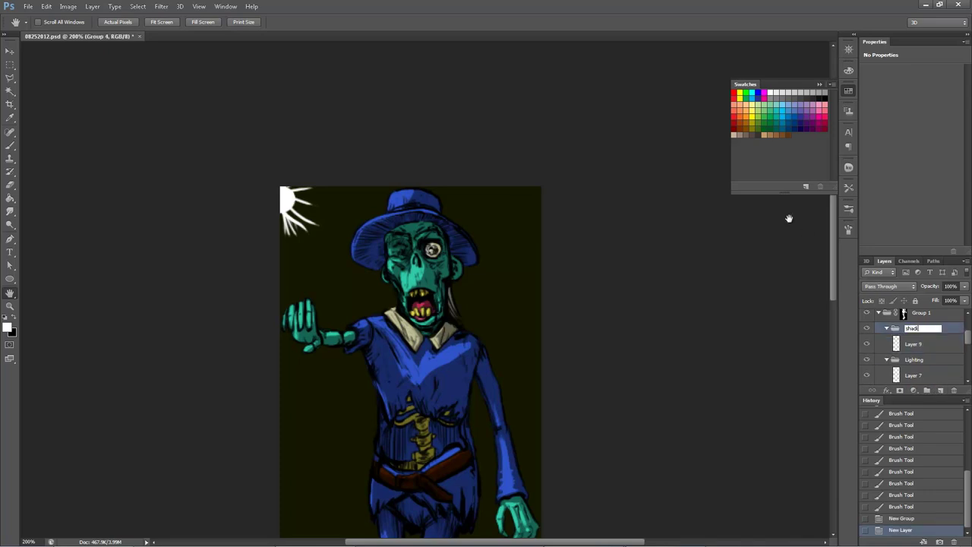
key("Return")
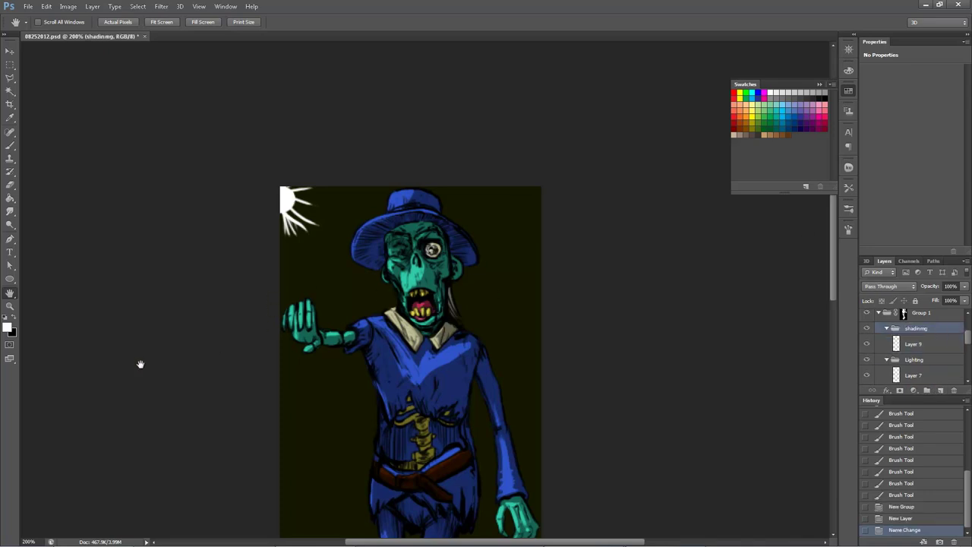
key("b")
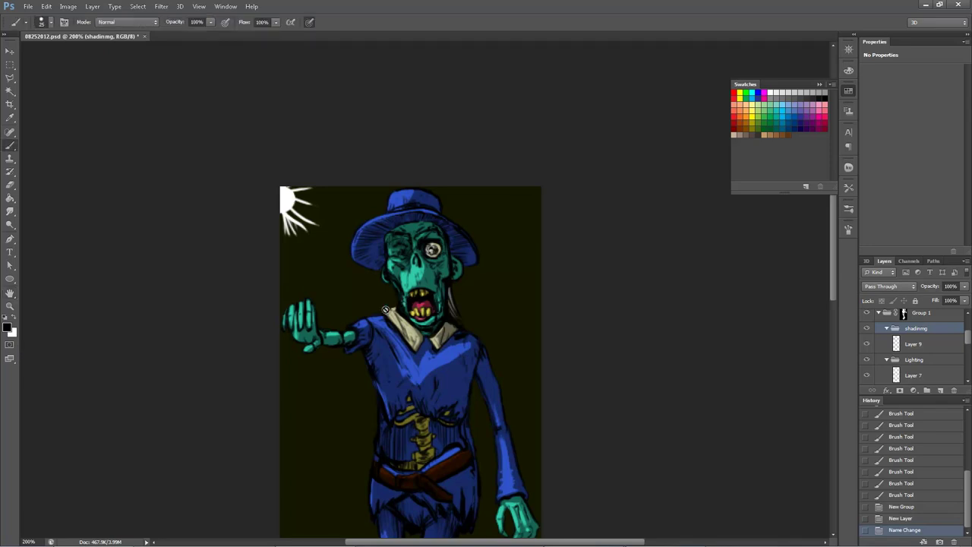
left_click(920, 344)
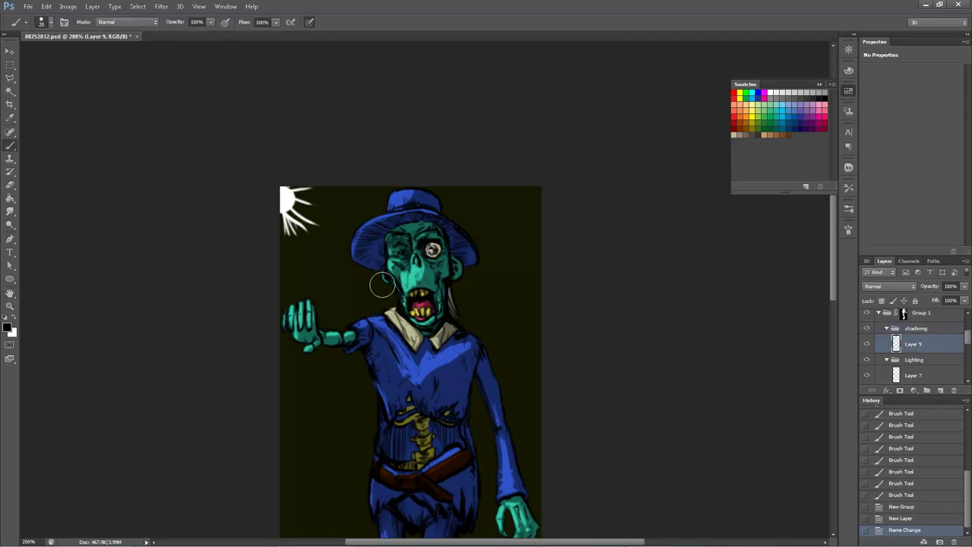
Step: Paint black shading on the raised hand's palm, along the forearm's underside and beneath the sleeve near the armpit
key("z")
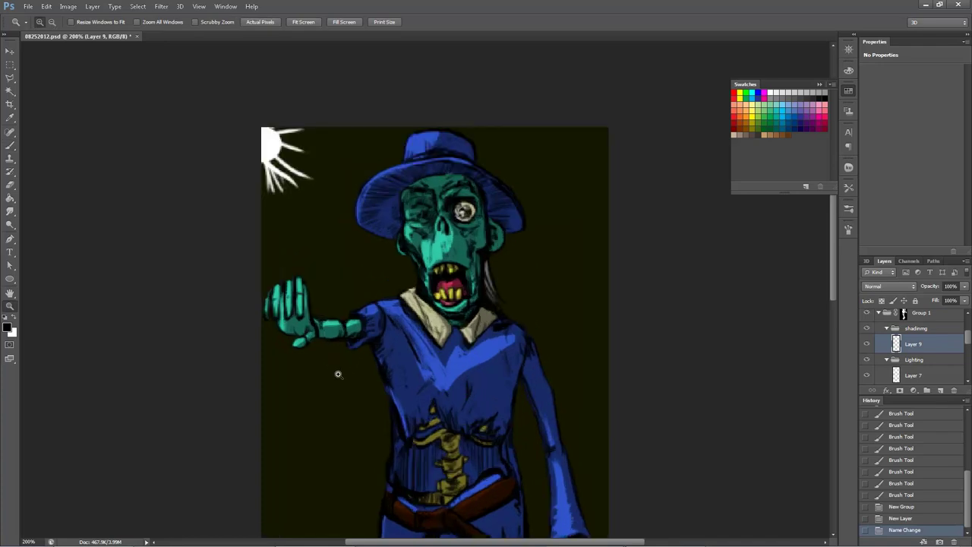
left_click(344, 378)
left_click(338, 333, "alt")
left_click(369, 349, "alt")
left_click(379, 353, "alt")
left_click(322, 280, "alt")
key("b")
mouse_move(280, 223)
left_mouse_down()
mouse_move(295, 207)
mouse_move(282, 223)
mouse_move(310, 217)
mouse_move(319, 226)
mouse_move(334, 164)
mouse_move(336, 190)
mouse_move(319, 232)
mouse_move(308, 221)
mouse_move(294, 225)
left_mouse_up()
mouse_move(319, 304)
left_mouse_down()
mouse_move(383, 249)
mouse_move(423, 270)
mouse_move(371, 269)
mouse_move(424, 275)
mouse_move(373, 261)
mouse_move(460, 255)
left_mouse_up()
mouse_move(386, 265)
left_mouse_down()
mouse_move(456, 240)
mouse_move(440, 261)
mouse_move(484, 254)
mouse_move(484, 293)
mouse_move(473, 292)
mouse_move(569, 250)
mouse_move(502, 283)
left_mouse_up()
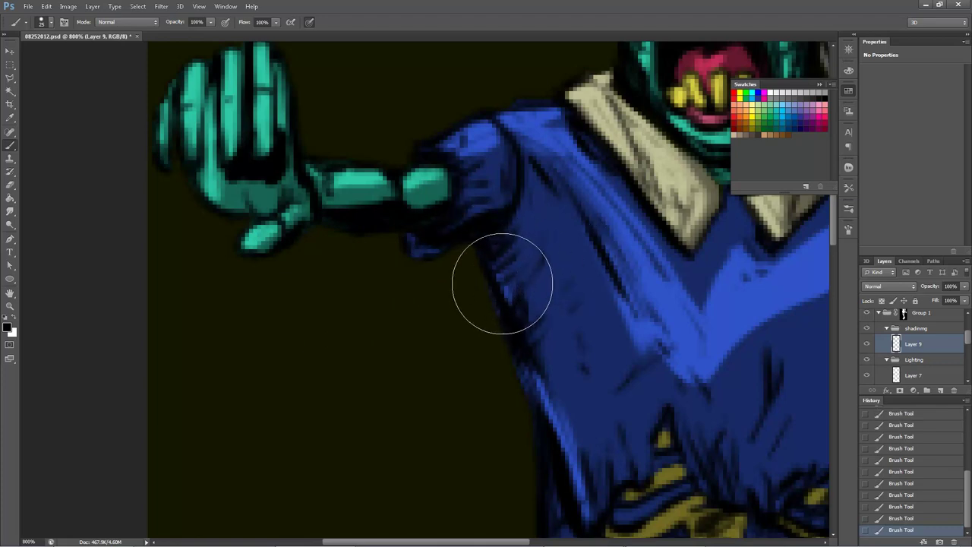
Step: Set the shading layer's blending mode to Overlay and its opacity to 60%
left_click(908, 286)
left_click(873, 147)
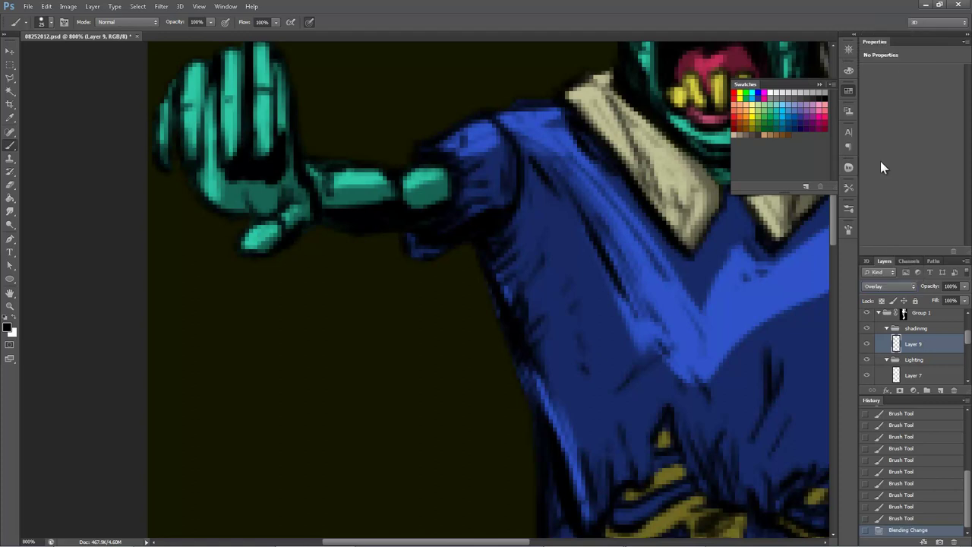
left_click_drag(932, 289, 913, 290)
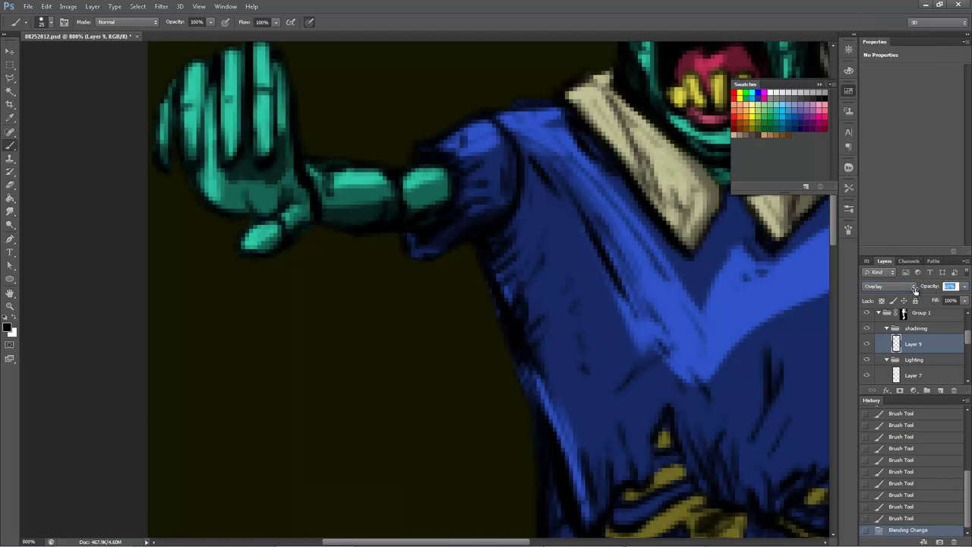
left_click_drag(913, 291, 912, 291)
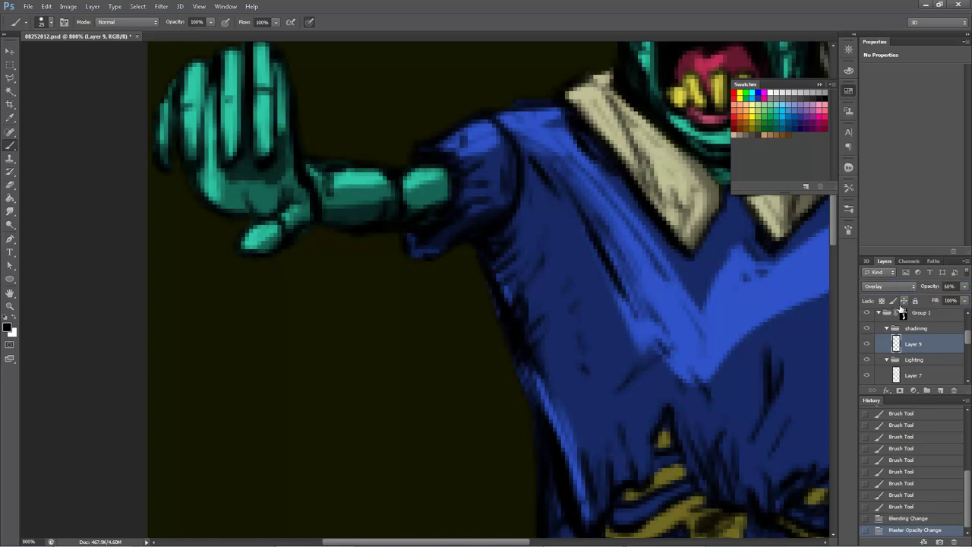
Step: Paint black shading over the hollow abdomen around the exposed spine and lower ribs
double_click(10, 305)
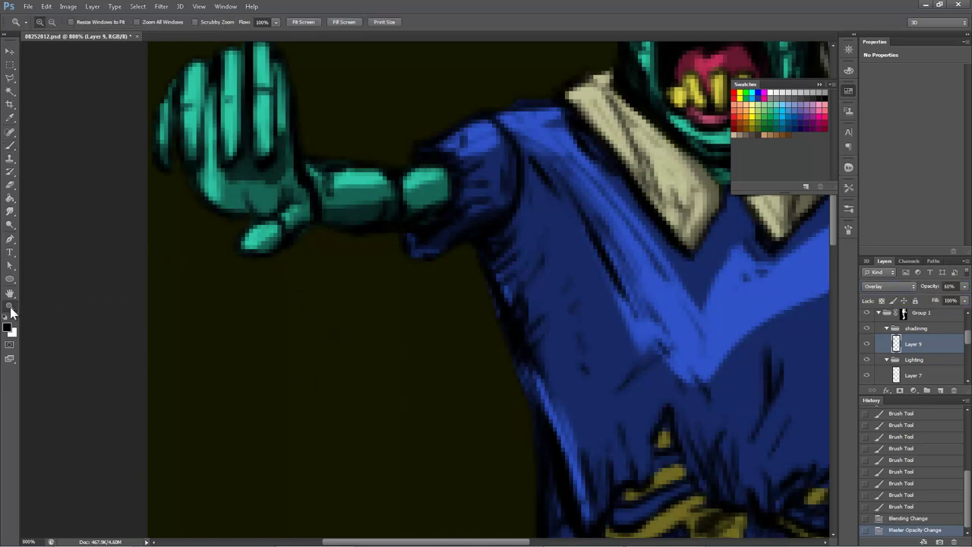
left_click(411, 218)
left_click(412, 218)
key("b")
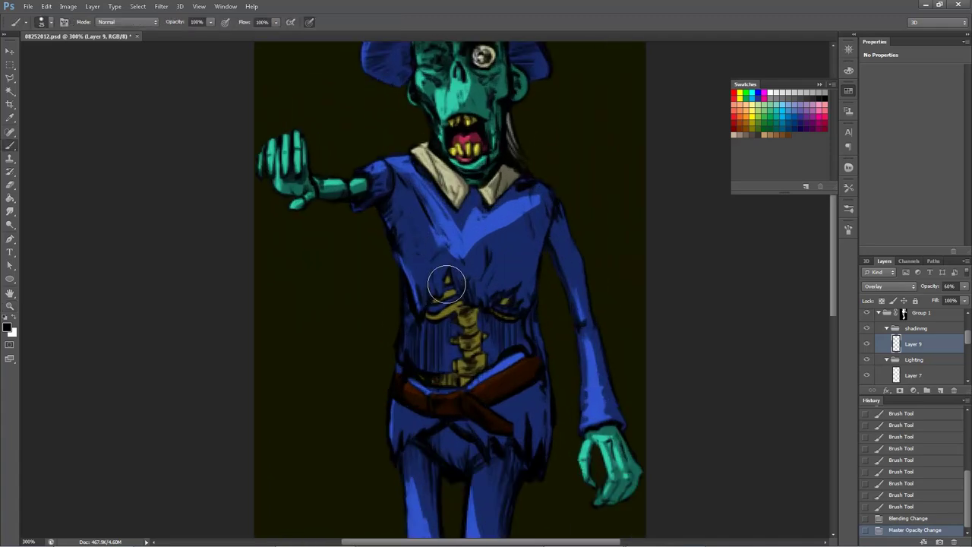
mouse_move(425, 345)
left_mouse_down()
mouse_move(443, 349)
mouse_move(451, 288)
mouse_move(481, 303)
mouse_move(495, 321)
mouse_move(442, 371)
mouse_move(464, 351)
mouse_move(475, 364)
mouse_move(490, 350)
mouse_move(449, 342)
mouse_move(464, 370)
left_mouse_up()
mouse_move(463, 370)
left_mouse_down()
mouse_move(488, 364)
mouse_move(458, 384)
mouse_move(440, 382)
mouse_move(458, 379)
left_mouse_up()
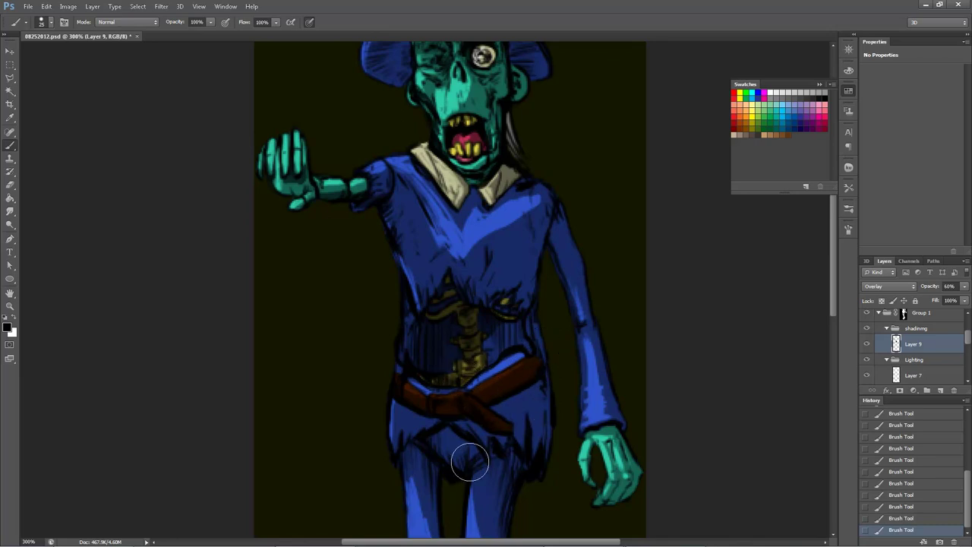
Step: Shade the torn shirt hem below the belt, its side away from the sun and the belt itself
left_click_drag(445, 436, 482, 447)
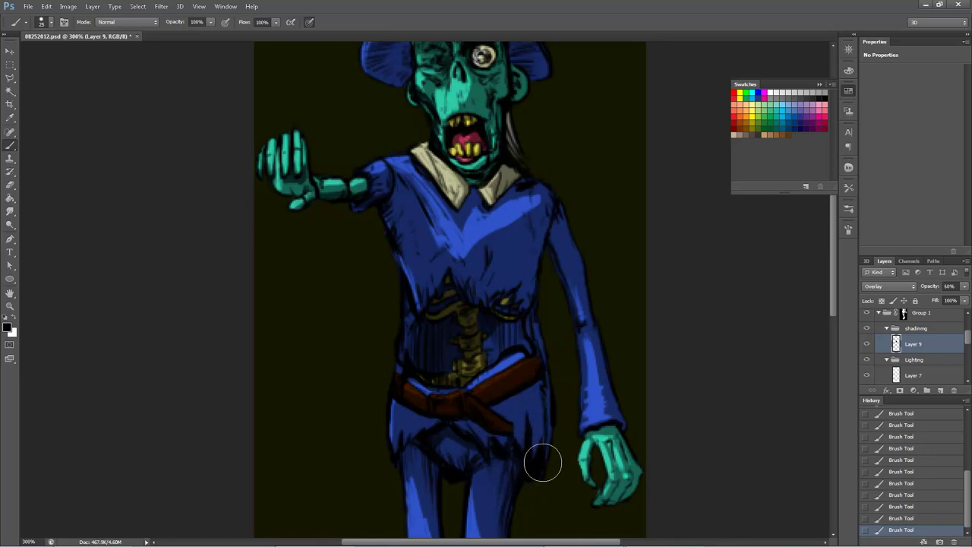
left_click_drag(538, 382, 533, 460)
left_click_drag(532, 399, 537, 454)
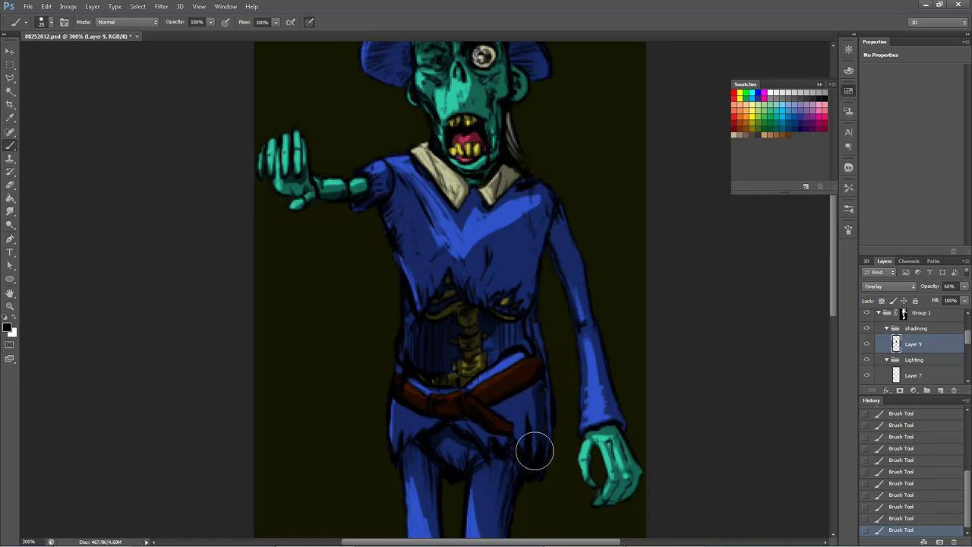
mouse_move(507, 400)
left_mouse_down()
mouse_move(536, 371)
mouse_move(490, 399)
mouse_move(511, 398)
mouse_move(495, 415)
mouse_move(485, 400)
mouse_move(477, 423)
mouse_move(461, 414)
mouse_move(517, 426)
mouse_move(505, 434)
mouse_move(441, 410)
mouse_move(464, 411)
mouse_move(438, 414)
mouse_move(452, 406)
mouse_move(416, 410)
mouse_move(391, 395)
mouse_move(413, 414)
left_mouse_up()
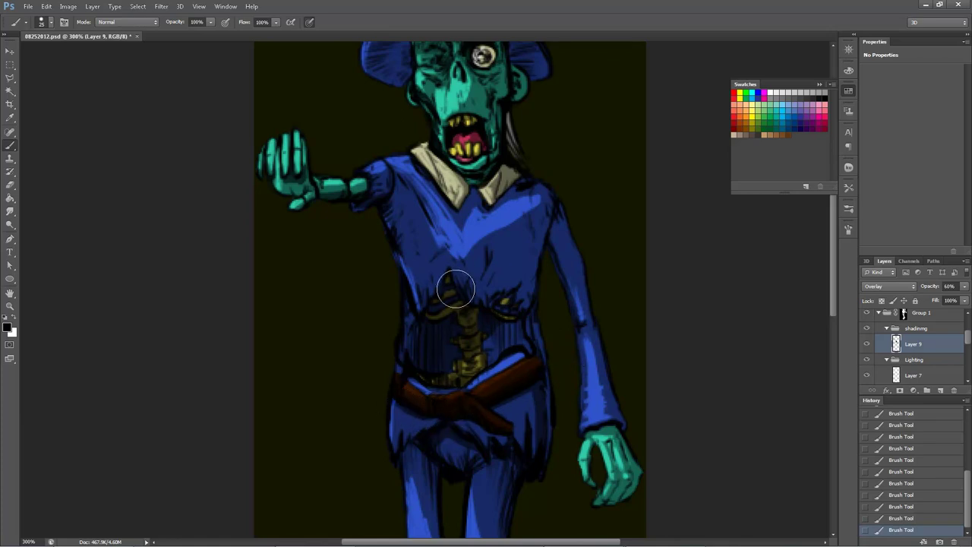
Step: Paint black shading across the crotch and down the outer side of the thigh farther from the sun
key("space")
mouse_move(530, 370)
left_mouse_down()
mouse_move(498, 276)
mouse_move(493, 230)
left_mouse_up()
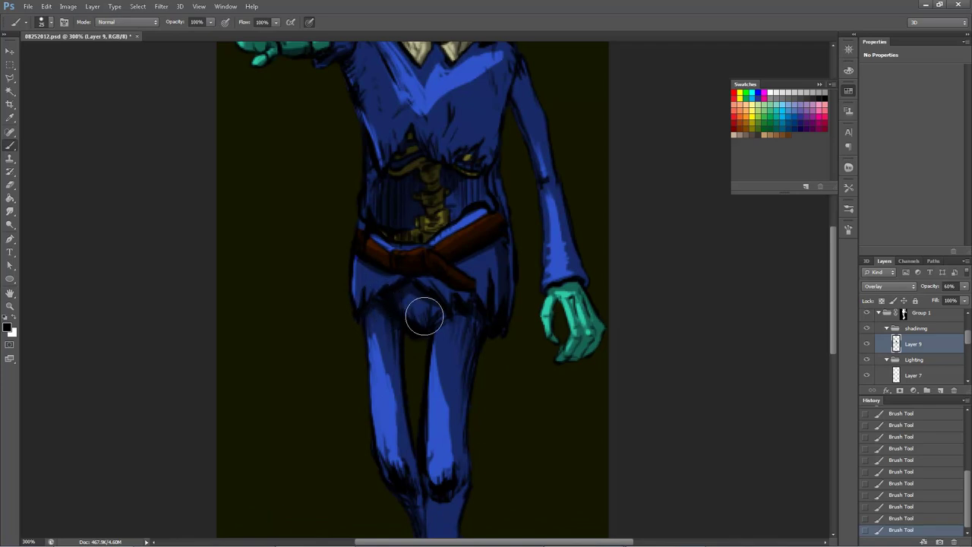
mouse_move(403, 292)
left_mouse_down()
mouse_move(423, 324)
mouse_move(415, 298)
mouse_move(413, 321)
mouse_move(454, 309)
mouse_move(413, 290)
mouse_move(445, 310)
left_mouse_up()
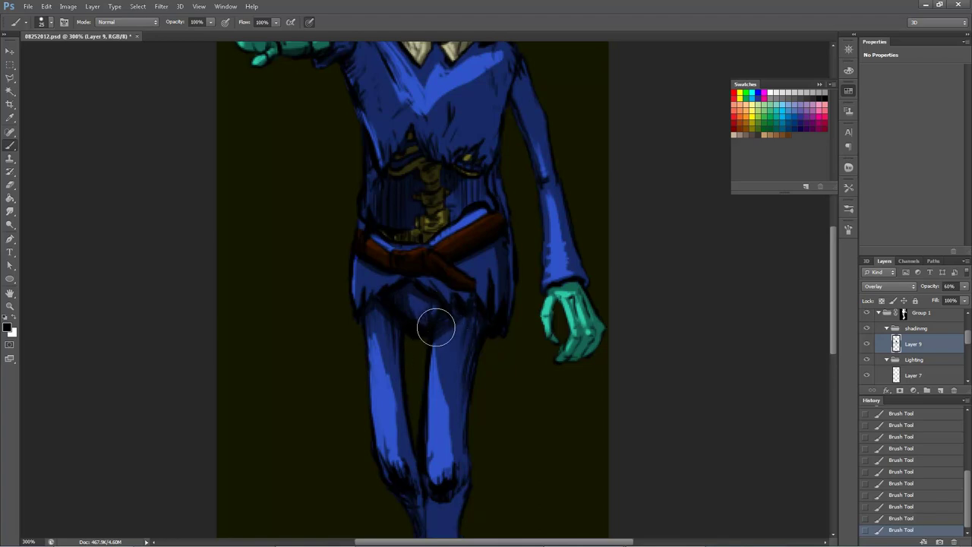
mouse_move(456, 304)
left_mouse_down()
mouse_move(481, 312)
mouse_move(469, 318)
mouse_move(488, 333)
mouse_move(482, 319)
mouse_move(446, 322)
mouse_move(484, 331)
mouse_move(454, 320)
mouse_move(492, 357)
mouse_move(472, 386)
mouse_move(469, 321)
mouse_move(478, 417)
mouse_move(466, 329)
mouse_move(477, 347)
mouse_move(480, 367)
mouse_move(441, 321)
mouse_move(482, 358)
mouse_move(454, 330)
mouse_move(475, 353)
mouse_move(430, 336)
mouse_move(470, 345)
mouse_move(473, 403)
mouse_move(467, 333)
mouse_move(473, 431)
mouse_move(476, 362)
mouse_move(473, 470)
mouse_move(471, 392)
left_mouse_up()
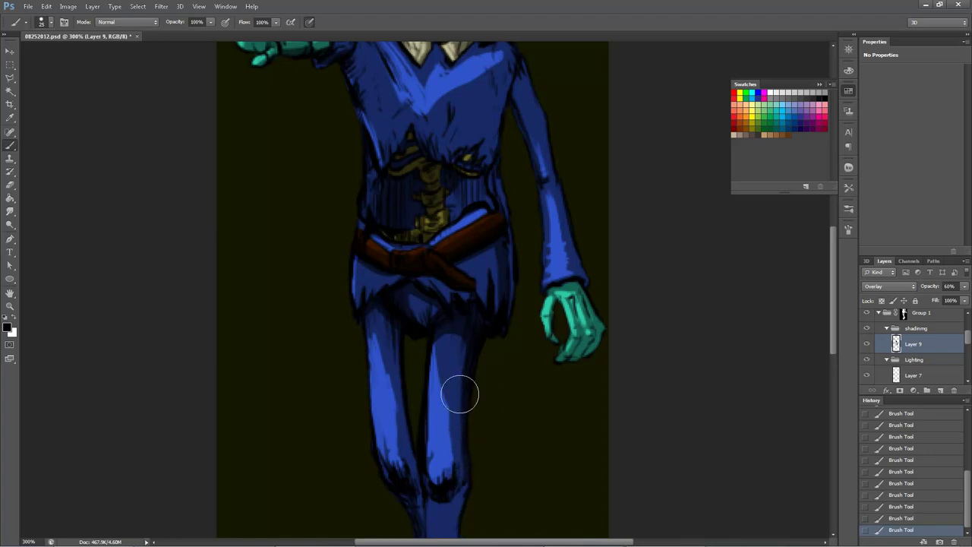
Step: Shade the lower legs below the knees, the rear trouser leg and both feet on the sides away from the sun
key("space")
left_click_drag(461, 445, 461, 312)
left_click_drag(459, 498, 460, 350)
mouse_move(454, 246)
left_mouse_down()
mouse_move(447, 219)
mouse_move(467, 200)
mouse_move(462, 319)
left_mouse_up()
mouse_move(460, 358)
left_mouse_down()
mouse_move(458, 332)
mouse_move(461, 379)
left_mouse_up()
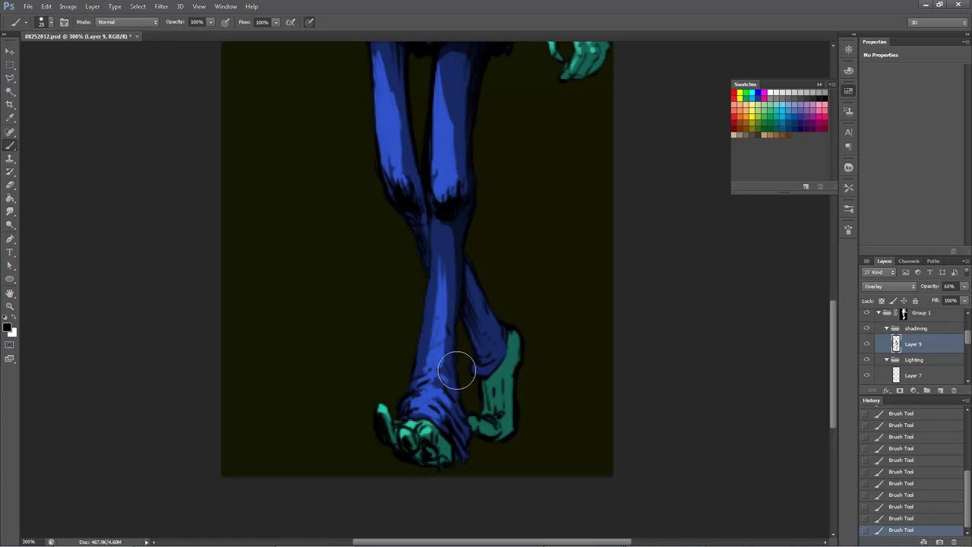
mouse_move(466, 430)
left_mouse_down()
mouse_move(466, 458)
mouse_move(465, 434)
mouse_move(420, 418)
mouse_move(417, 453)
mouse_move(389, 447)
mouse_move(380, 433)
mouse_move(419, 469)
mouse_move(387, 441)
mouse_move(446, 463)
mouse_move(416, 450)
mouse_move(459, 449)
mouse_move(431, 454)
mouse_move(452, 453)
mouse_move(485, 433)
left_mouse_up()
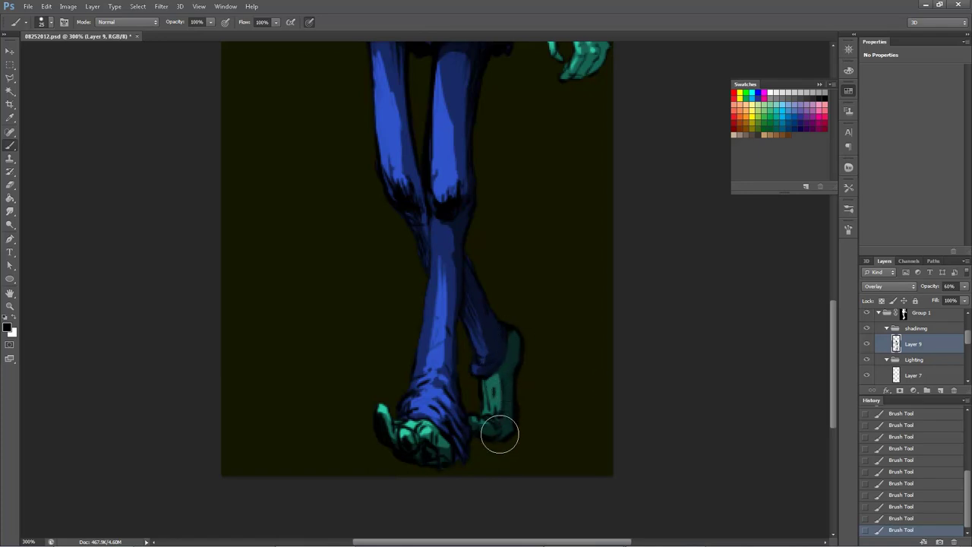
Step: Shade the shirt's lower chest and the hanging arm, including the sleeve edge and the hand's fingers and wrist
key("z")
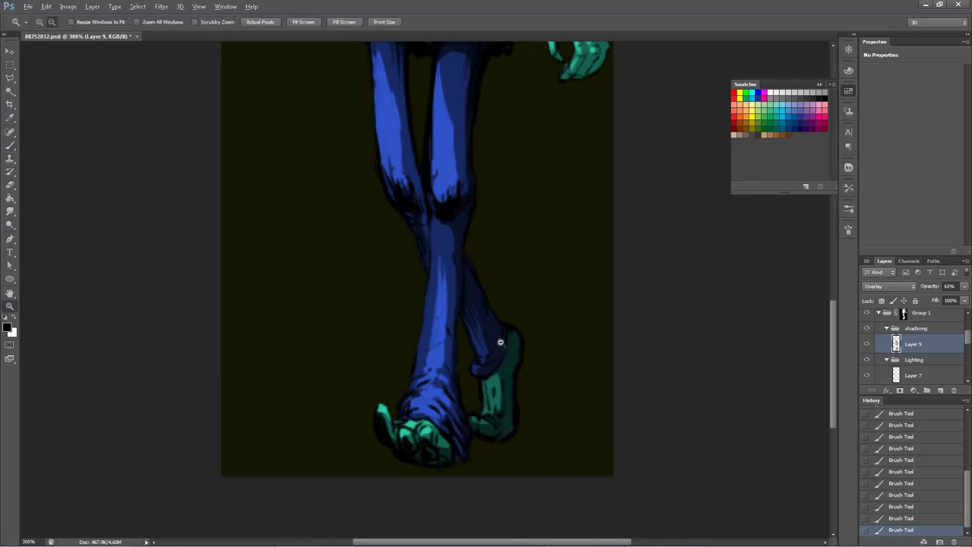
left_click(522, 343, "alt")
left_click(523, 342, "alt")
left_click(393, 224)
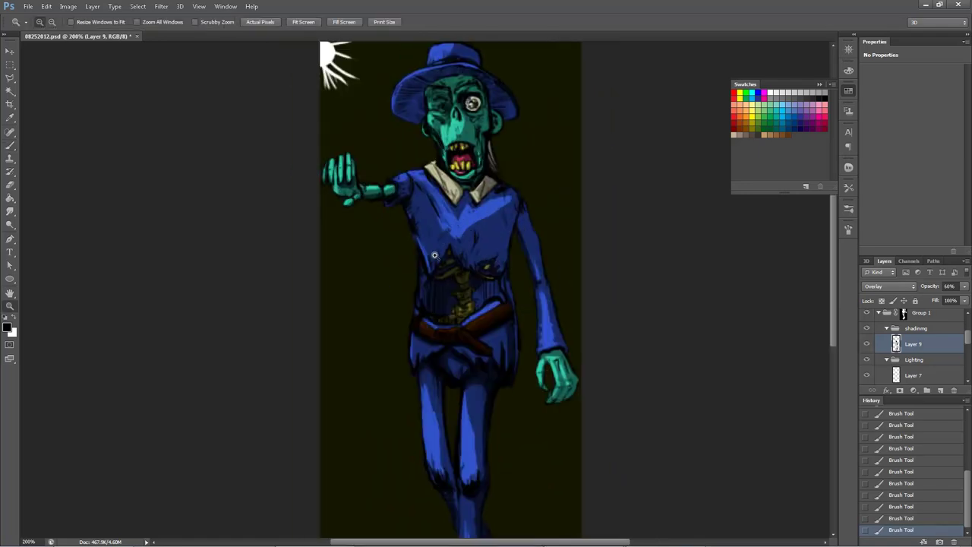
left_click(403, 280)
key("b")
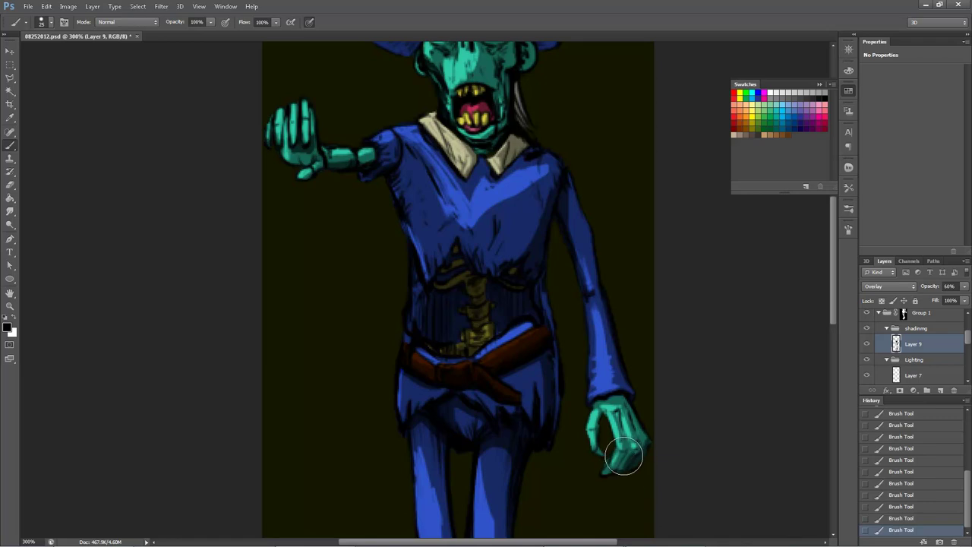
key("ctrl+space")
left_click_drag(621, 466, 638, 466)
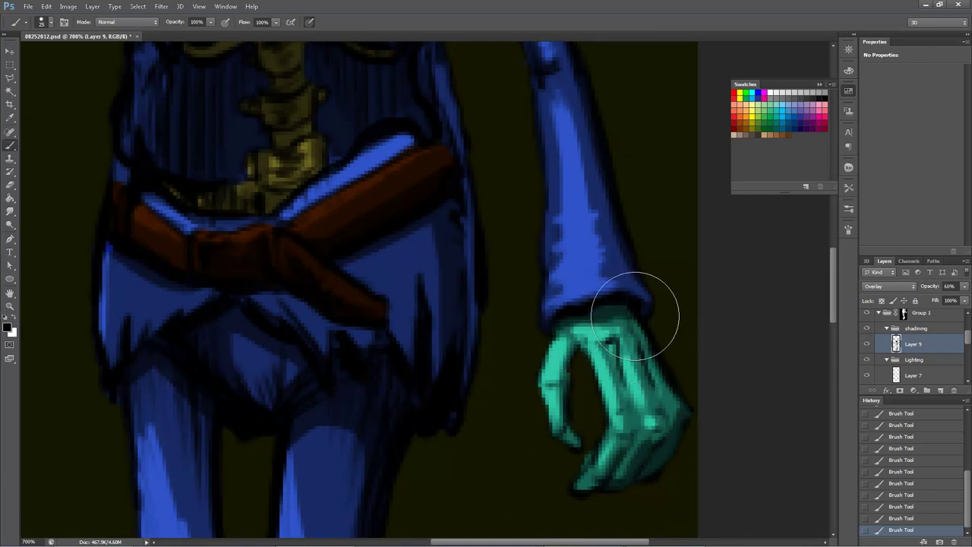
Step: Paint black shading on the raised arm's sleeve and down the adjoining side of the chest
key("ctrl+space")
left_click(303, 352, "alt")
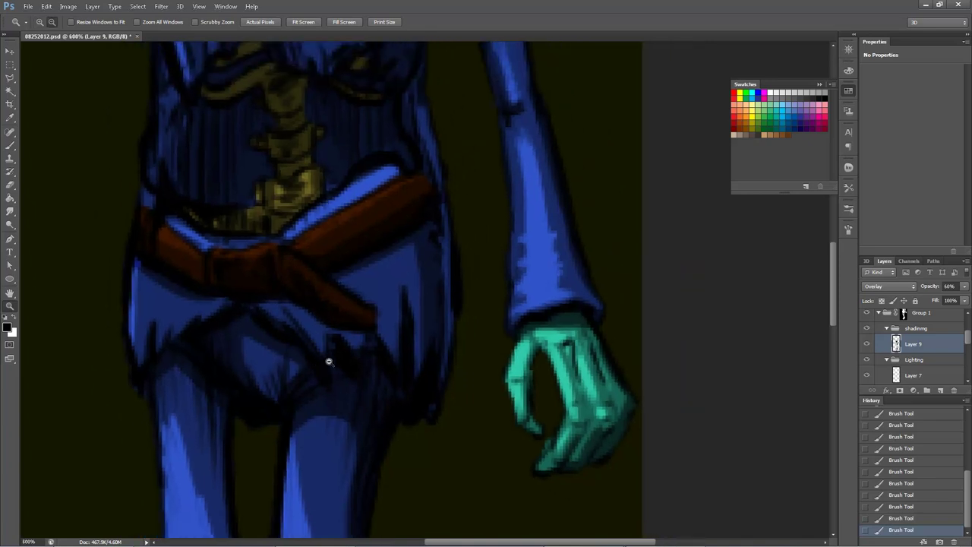
left_click(331, 350, "alt")
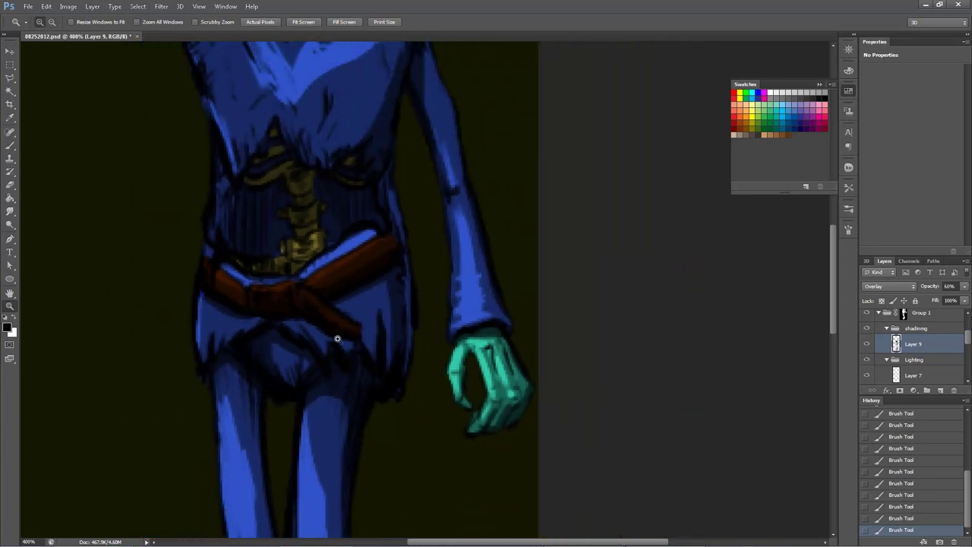
left_click_drag(278, 214, 334, 357)
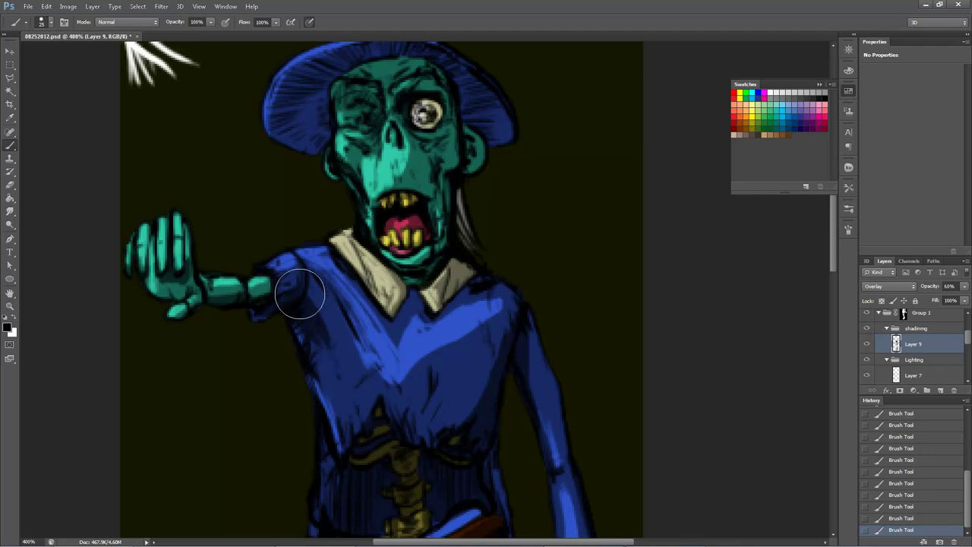
left_click_drag(304, 323, 311, 309)
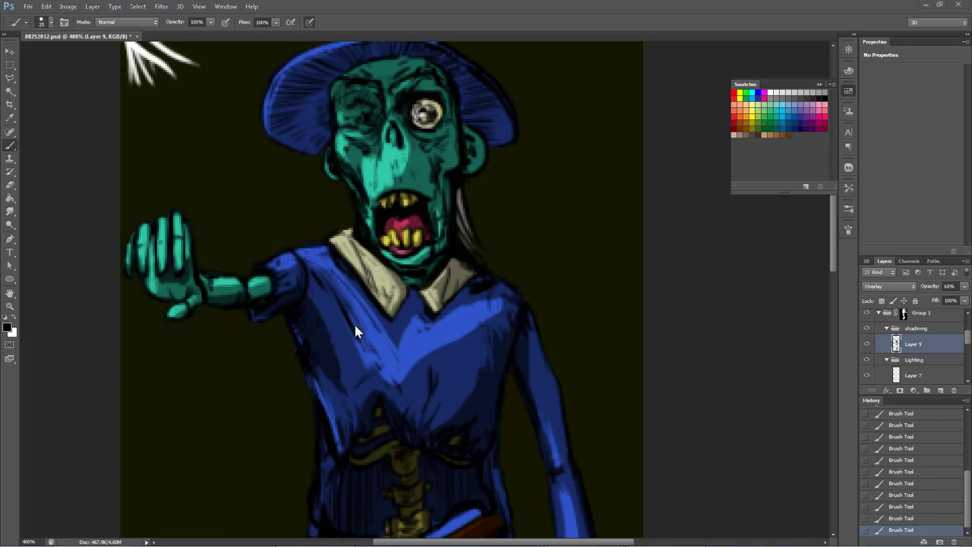
Step: Shade the side of the head away from the sun, covering the cheek, ear, neck, hat and collar
key("z")
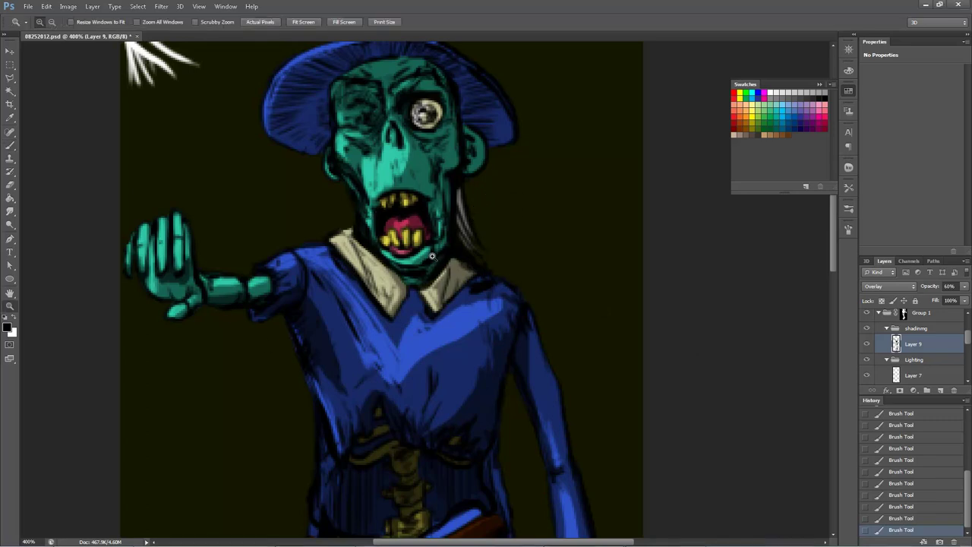
left_click(432, 253)
left_click(433, 256)
key("b")
mouse_move(473, 276)
left_mouse_down()
mouse_move(499, 284)
mouse_move(484, 279)
mouse_move(473, 310)
mouse_move(489, 273)
mouse_move(453, 341)
mouse_move(424, 358)
mouse_move(368, 341)
mouse_move(396, 316)
mouse_move(376, 356)
mouse_move(399, 313)
mouse_move(392, 325)
mouse_move(409, 312)
mouse_move(387, 336)
mouse_move(411, 313)
mouse_move(380, 355)
mouse_move(406, 343)
mouse_move(408, 323)
mouse_move(429, 343)
mouse_move(406, 318)
mouse_move(425, 334)
mouse_move(492, 299)
mouse_move(447, 340)
mouse_move(522, 284)
mouse_move(468, 246)
mouse_move(469, 160)
mouse_move(480, 215)
mouse_move(484, 194)
mouse_move(467, 163)
mouse_move(493, 241)
mouse_move(447, 142)
mouse_move(456, 191)
mouse_move(453, 143)
mouse_move(462, 177)
mouse_move(440, 130)
mouse_move(456, 147)
mouse_move(423, 103)
mouse_move(460, 127)
mouse_move(444, 123)
mouse_move(456, 117)
mouse_move(463, 89)
mouse_move(466, 119)
mouse_move(474, 110)
mouse_move(446, 280)
mouse_move(482, 301)
mouse_move(473, 326)
mouse_move(509, 291)
mouse_move(496, 299)
mouse_move(494, 255)
mouse_move(512, 274)
mouse_move(479, 222)
mouse_move(516, 266)
mouse_move(514, 245)
mouse_move(465, 189)
mouse_move(418, 163)
mouse_move(443, 162)
mouse_move(362, 134)
mouse_move(402, 134)
mouse_move(347, 135)
mouse_move(375, 134)
mouse_move(414, 81)
mouse_move(426, 114)
mouse_move(412, 87)
mouse_move(411, 100)
mouse_move(426, 111)
mouse_move(419, 192)
left_mouse_up()
key("space")
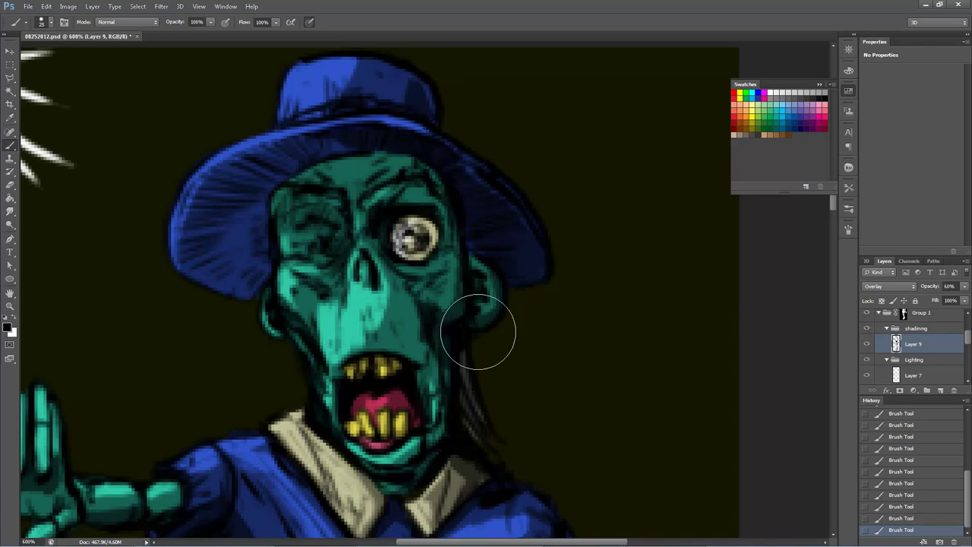
Step: Refine the face shading with the eraser and darken the sunken eye socket and the inside of the mouth
mouse_move(407, 303)
left_mouse_down()
mouse_move(443, 402)
mouse_move(435, 377)
mouse_move(440, 439)
mouse_move(394, 487)
mouse_move(418, 477)
mouse_move(443, 416)
mouse_move(425, 450)
mouse_move(440, 334)
mouse_move(406, 337)
mouse_move(401, 287)
mouse_move(448, 313)
mouse_move(421, 299)
mouse_move(436, 305)
mouse_move(451, 268)
mouse_move(442, 305)
mouse_move(454, 256)
mouse_move(453, 292)
mouse_move(446, 243)
mouse_move(448, 315)
mouse_move(454, 255)
mouse_move(481, 269)
mouse_move(476, 282)
mouse_move(487, 279)
mouse_move(468, 261)
mouse_move(481, 263)
mouse_move(502, 302)
mouse_move(496, 289)
mouse_move(493, 322)
mouse_move(481, 272)
mouse_move(474, 306)
mouse_move(485, 289)
mouse_move(468, 293)
mouse_move(436, 181)
mouse_move(384, 157)
mouse_move(382, 177)
mouse_move(373, 174)
mouse_move(374, 153)
mouse_move(401, 185)
mouse_move(425, 191)
mouse_move(410, 211)
left_mouse_up()
key("e")
mouse_move(365, 180)
left_mouse_down()
mouse_move(440, 220)
mouse_move(385, 232)
mouse_move(380, 212)
mouse_move(400, 264)
mouse_move(374, 234)
mouse_move(402, 282)
mouse_move(370, 239)
mouse_move(419, 328)
mouse_move(388, 270)
mouse_move(418, 314)
mouse_move(401, 272)
mouse_move(424, 302)
mouse_move(456, 293)
left_mouse_up()
key("b")
mouse_move(323, 219)
left_mouse_down()
mouse_move(300, 217)
mouse_move(321, 200)
mouse_move(301, 214)
mouse_move(332, 207)
mouse_move(328, 218)
mouse_move(337, 209)
mouse_move(323, 200)
mouse_move(298, 224)
mouse_move(328, 201)
mouse_move(308, 225)
mouse_move(318, 195)
mouse_move(289, 232)
mouse_move(298, 201)
mouse_move(287, 204)
mouse_move(341, 212)
mouse_move(341, 232)
mouse_move(304, 236)
mouse_move(309, 254)
mouse_move(337, 251)
mouse_move(311, 254)
mouse_move(330, 254)
mouse_move(321, 268)
mouse_move(329, 271)
mouse_move(343, 259)
mouse_move(312, 271)
left_mouse_up()
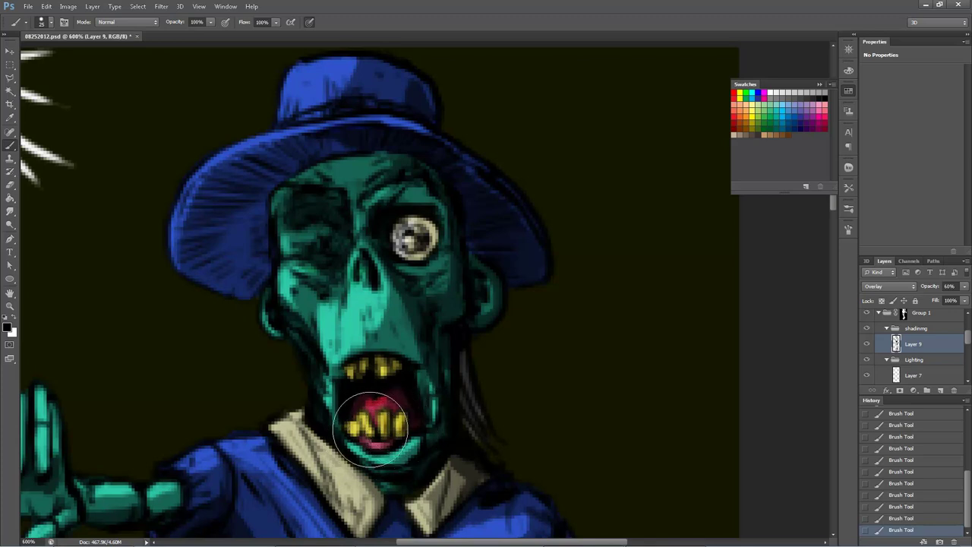
Step: Shade the teeth and the edge of the open eyeball with a smaller brush
key("bracketleft")
key("bracketleft")
key("bracketleft")
key("bracketleft")
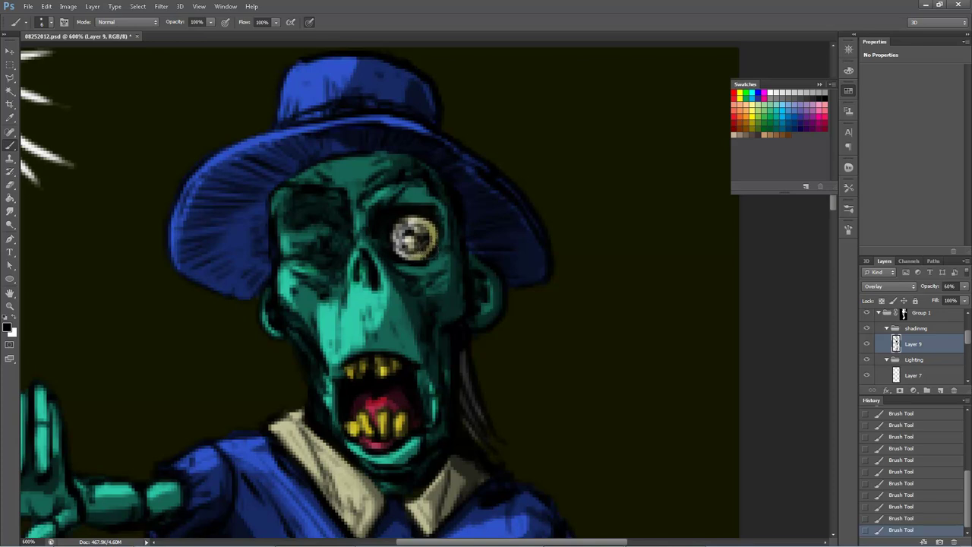
Step: Review the shading on the head and upper body relative to the sun's position
key("z")
left_click(399, 315, "alt")
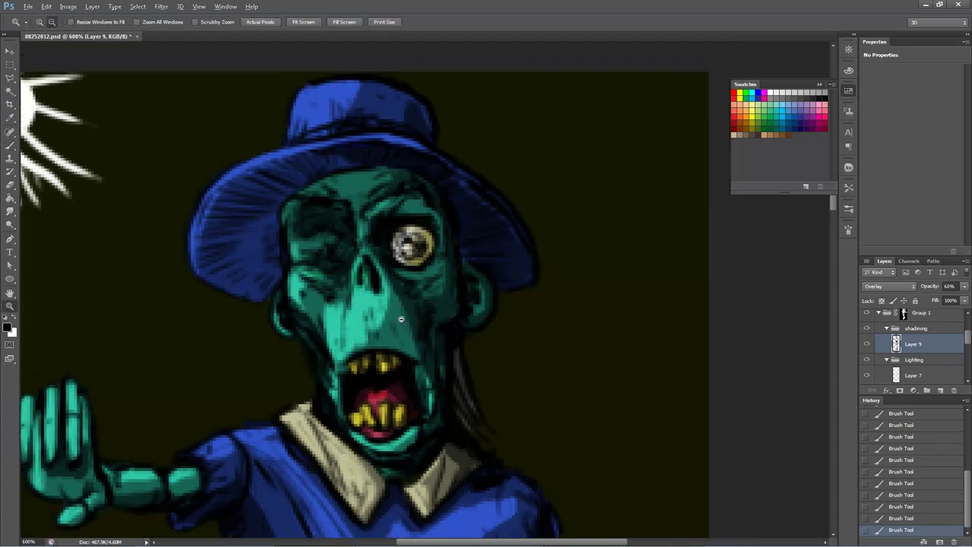
left_click(405, 328, "alt")
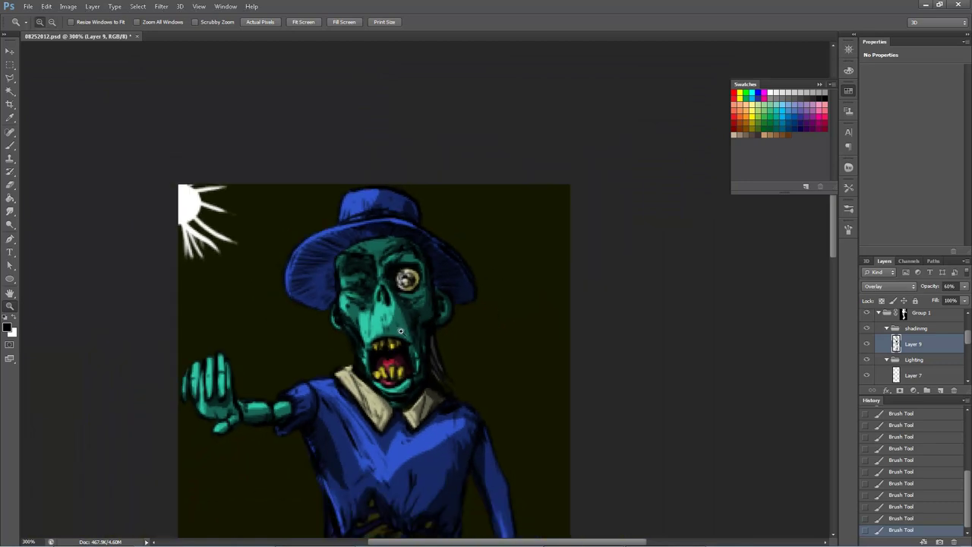
left_click(390, 435)
left_click(393, 433)
left_click(396, 432, "alt")
left_click(403, 430, "alt")
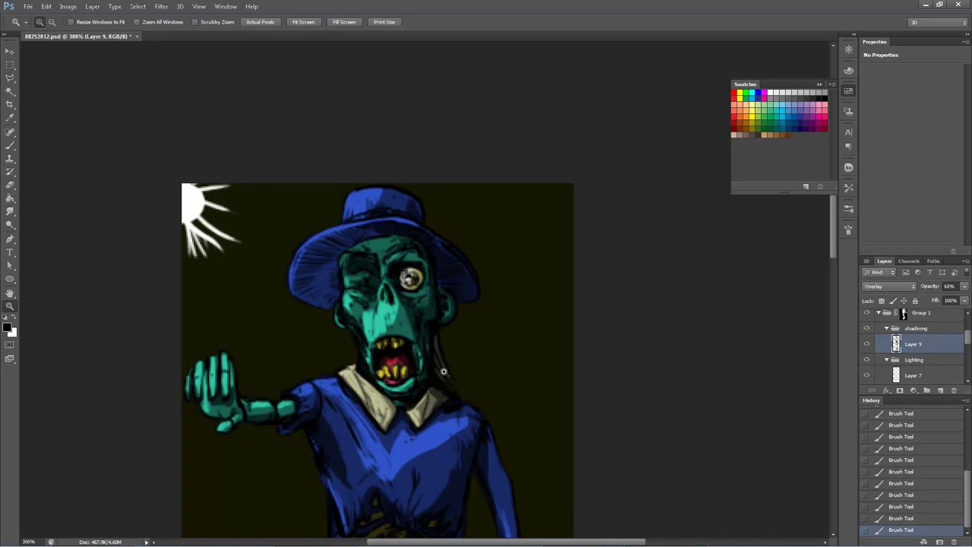
Step: Paint white highlights on the sun-facing cheek, below the sunken eye socket, on Layer 7 in the Lighting group
left_click(911, 373)
left_click(360, 305)
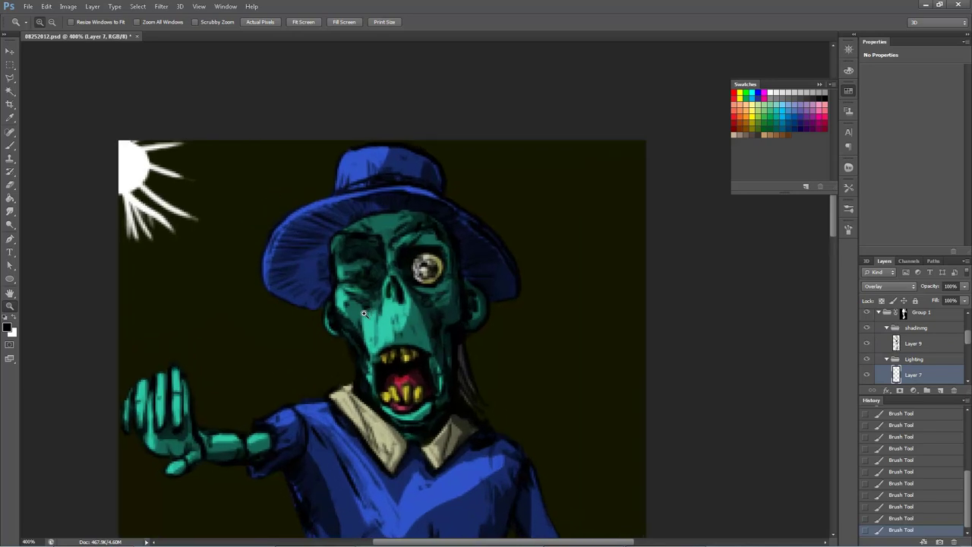
left_click(360, 305)
key("x")
key("b")
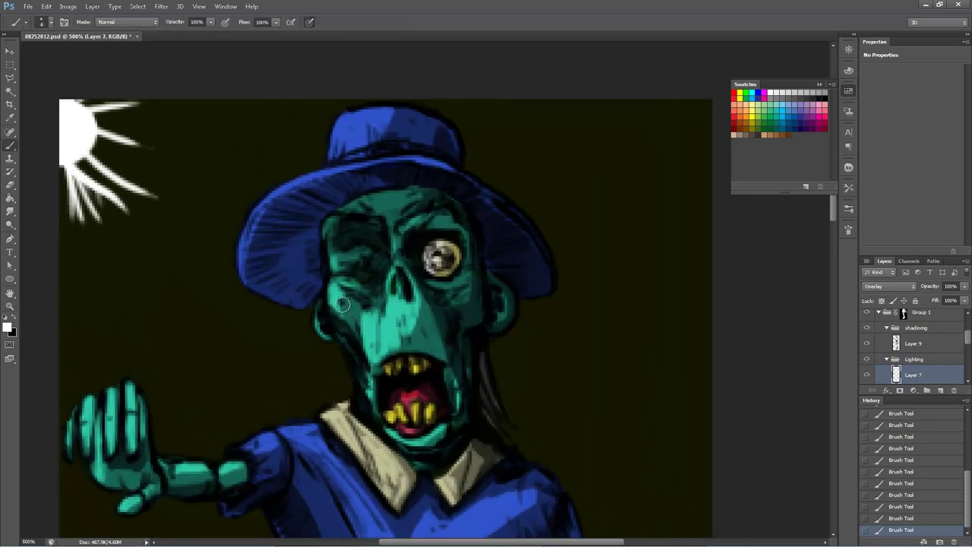
mouse_move(368, 328)
left_mouse_down()
mouse_move(343, 306)
mouse_move(350, 313)
mouse_move(364, 309)
mouse_move(354, 298)
mouse_move(367, 300)
mouse_move(377, 320)
mouse_move(382, 282)
left_mouse_up()
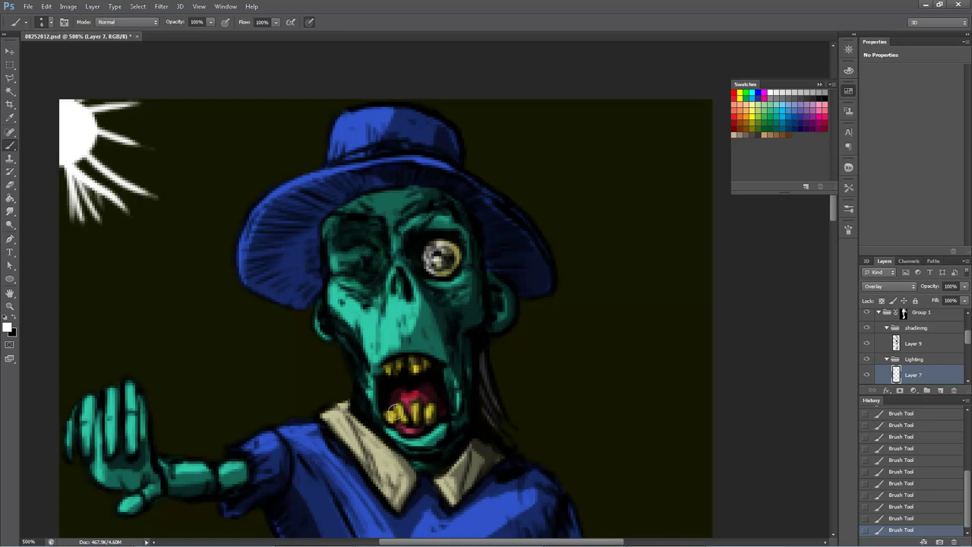
Step: Erase the highlights over the upper and lower teeth with a smaller eraser
key("e")
scroll(402, 416, "up", 2)
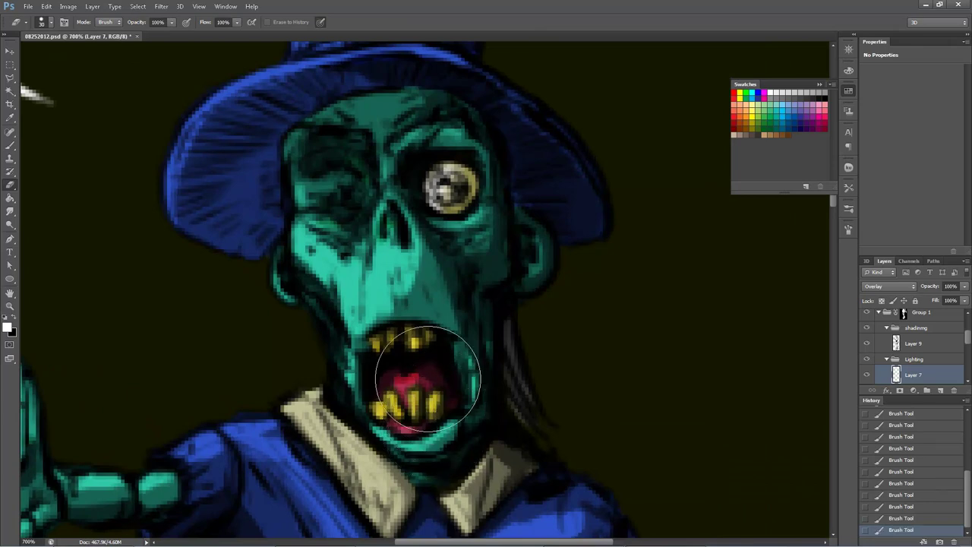
key("bracketleft")
key("bracketleft")
key("bracketleft")
key("bracketleft")
key("bracketleft")
key("bracketleft")
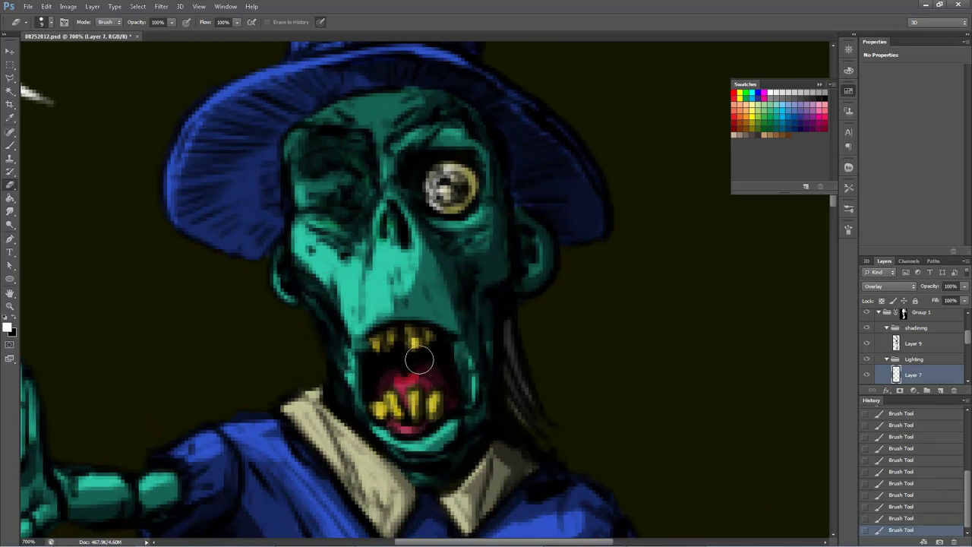
mouse_move(438, 395)
left_mouse_down()
mouse_move(416, 416)
mouse_move(434, 399)
left_mouse_up()
mouse_move(419, 341)
left_mouse_down()
mouse_move(424, 351)
mouse_move(423, 340)
mouse_move(433, 340)
mouse_move(410, 347)
mouse_move(421, 335)
left_mouse_up()
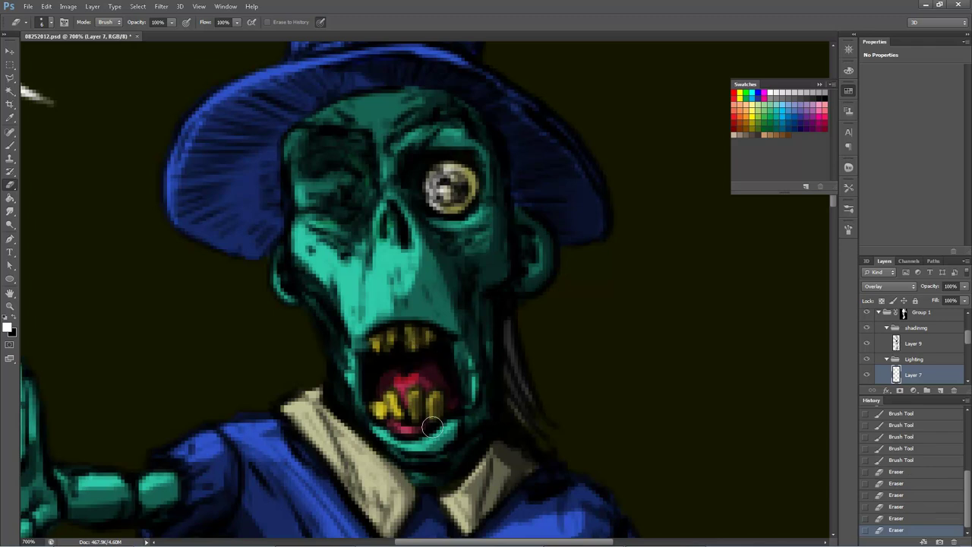
mouse_move(395, 399)
left_mouse_down()
mouse_move(409, 426)
mouse_move(393, 422)
left_mouse_up()
Step: Examine the lighting and shading over the whole figure, from the hat down to the feet
key("z")
left_click(404, 449, "alt")
left_click(407, 451, "alt")
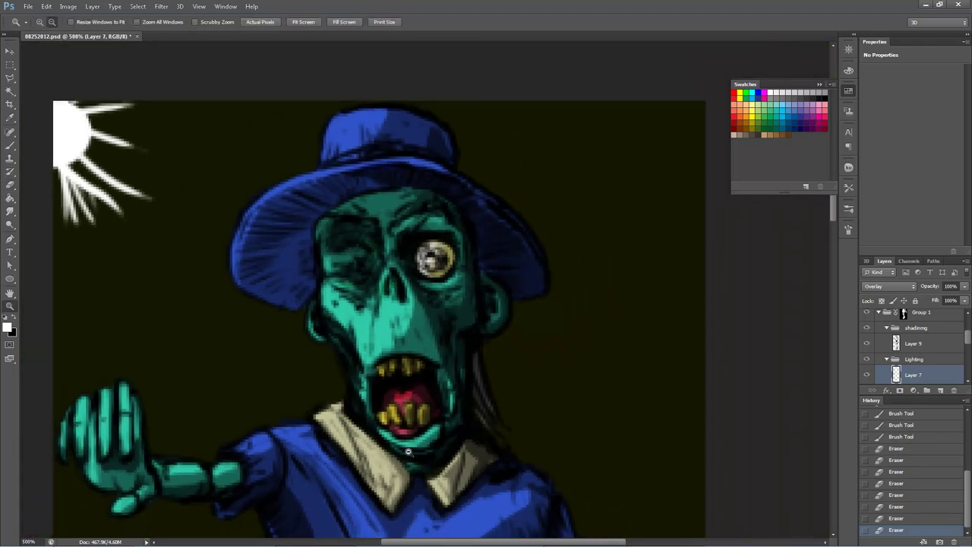
left_click(407, 451, "alt")
left_click(413, 455, "alt")
left_click(421, 450, "alt")
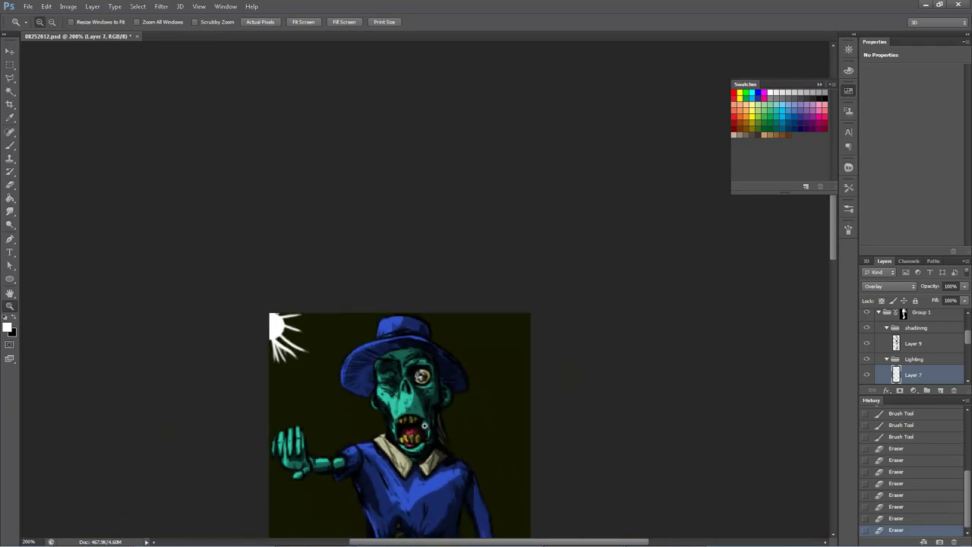
left_click_drag(409, 452, 400, 425)
left_click_drag(401, 496, 400, 418)
left_click_drag(414, 476, 397, 410)
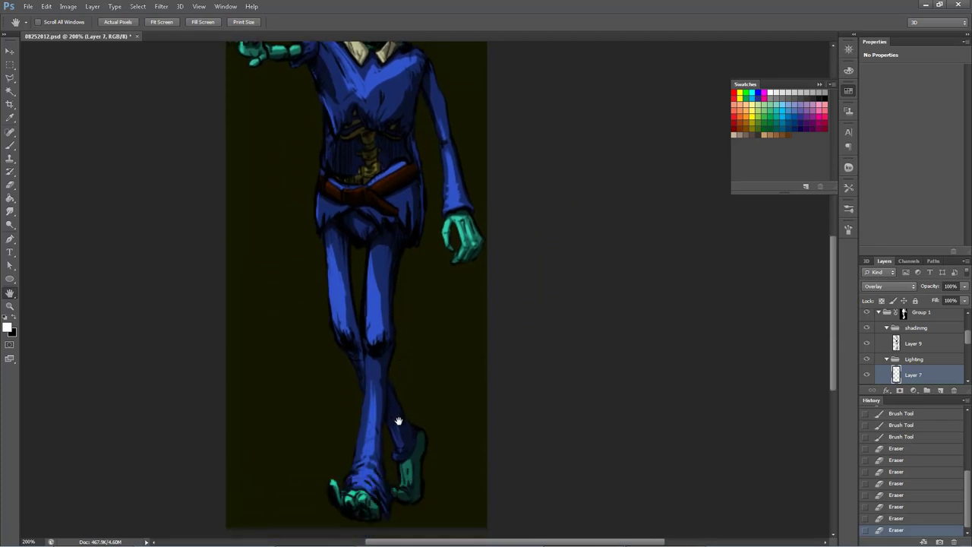
left_click_drag(384, 366, 395, 424)
left_click_drag(388, 384, 396, 404)
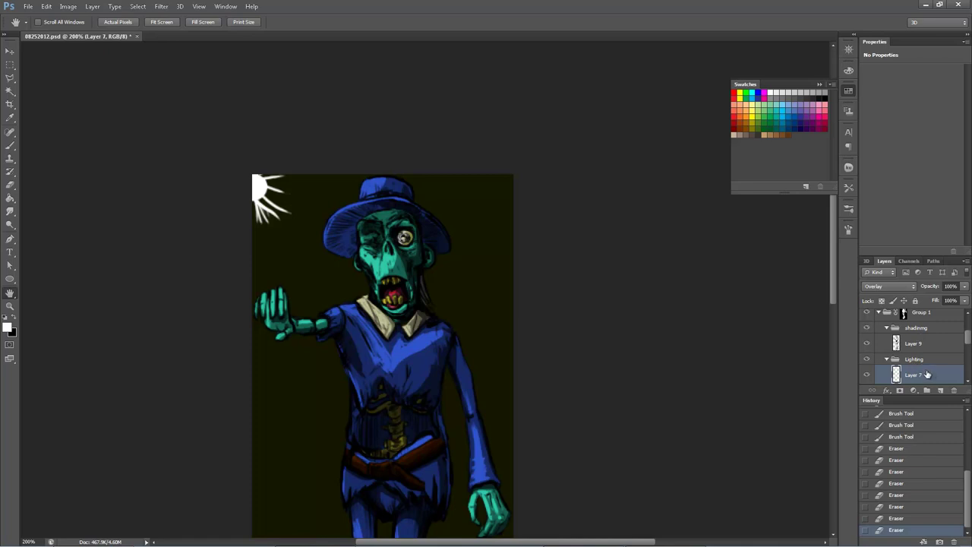
Step: Add a new layer above Layer 7 in the Lighting group
left_click(940, 393)
key("z")
left_click(394, 255)
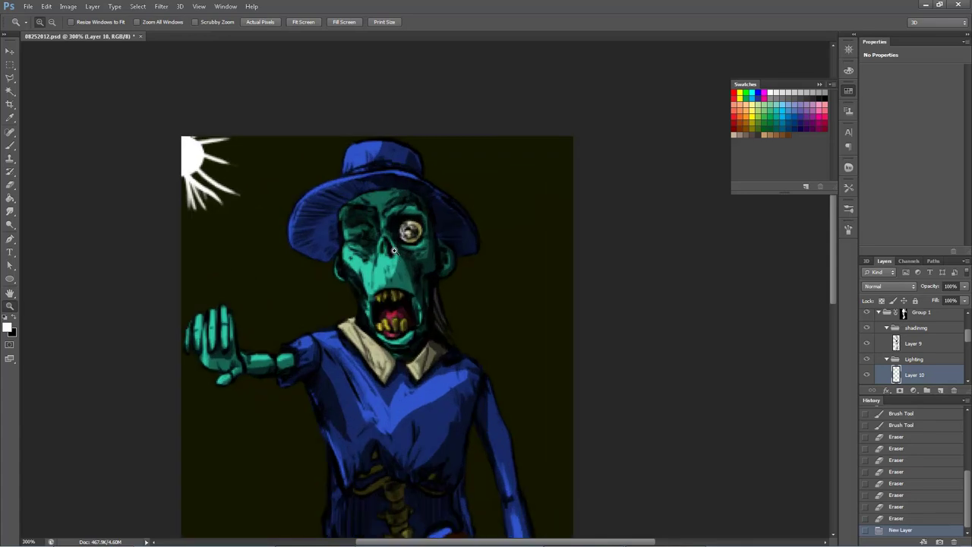
left_click(394, 255)
left_click(394, 255)
key("x")
key("b")
key("v")
key("b")
key("x")
Step: Create a group named "white" above the shading group inside Group 1, with a new empty layer in it
left_click_drag(969, 339, 969, 335)
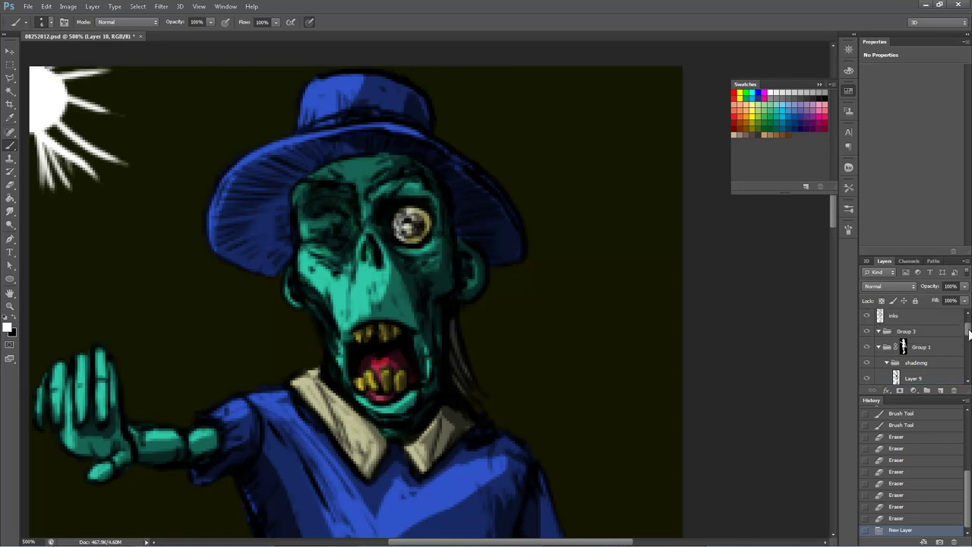
left_click(931, 364)
left_click(927, 390)
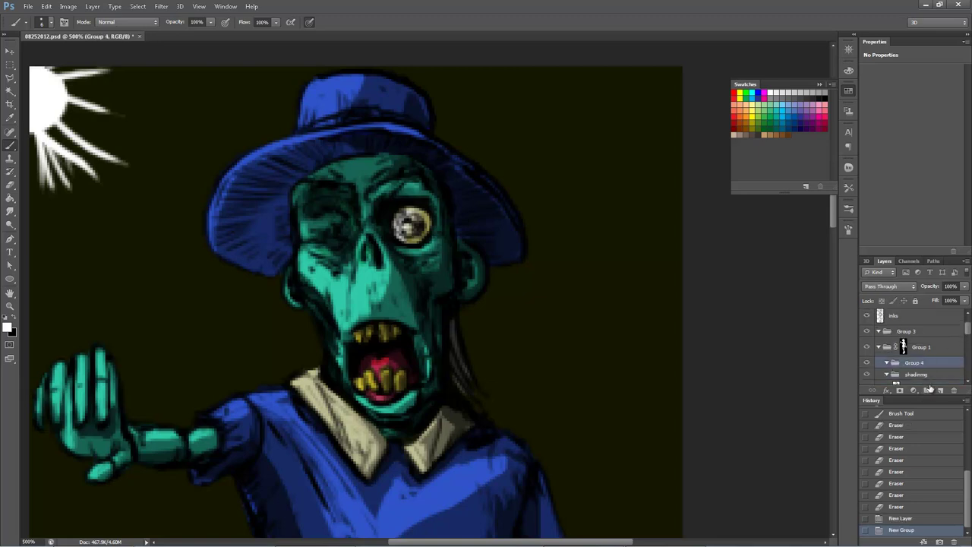
left_click(939, 391)
double_click(915, 359)
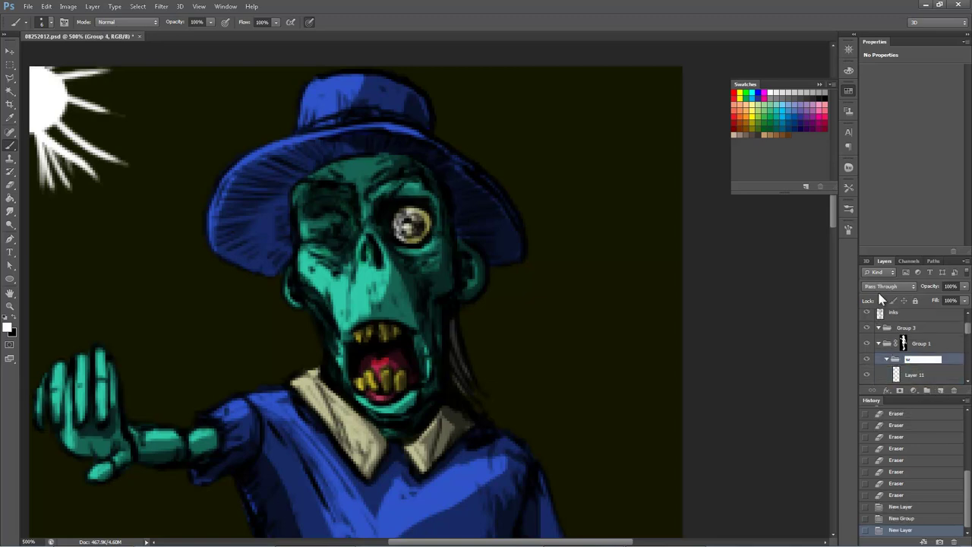
key("Return")
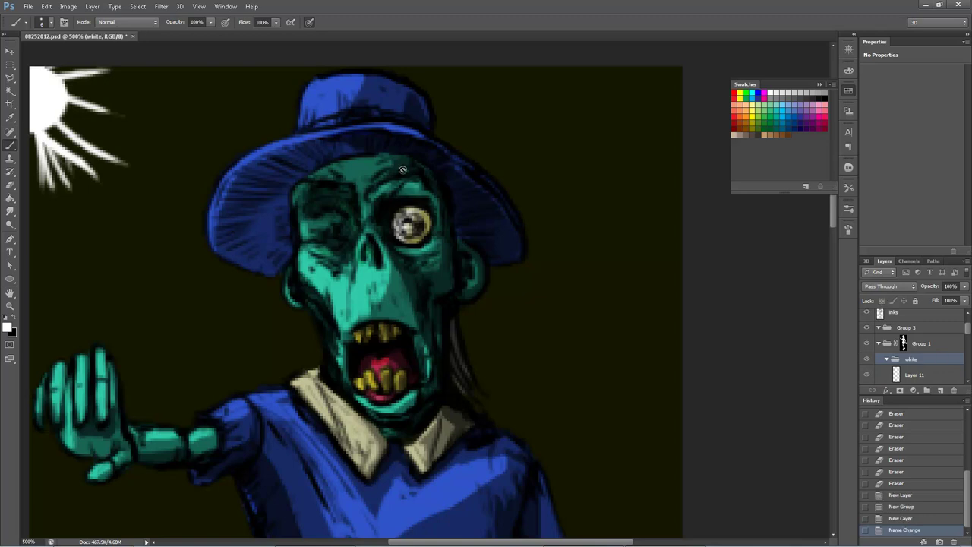
Step: Paint a solid white glint on the open eye's pupil on the new layer in the white group
key("x")
key("x")
left_click(914, 375)
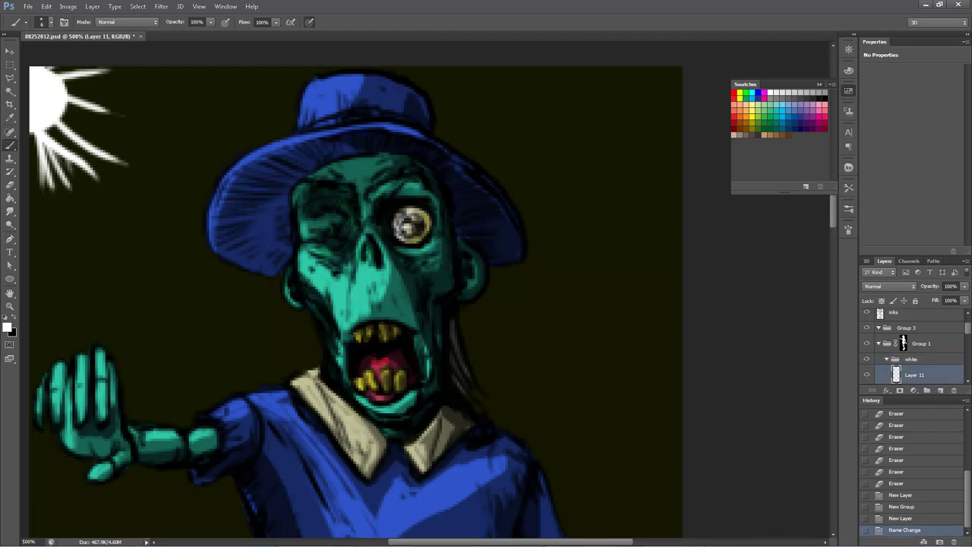
left_click_drag(407, 225, 411, 221)
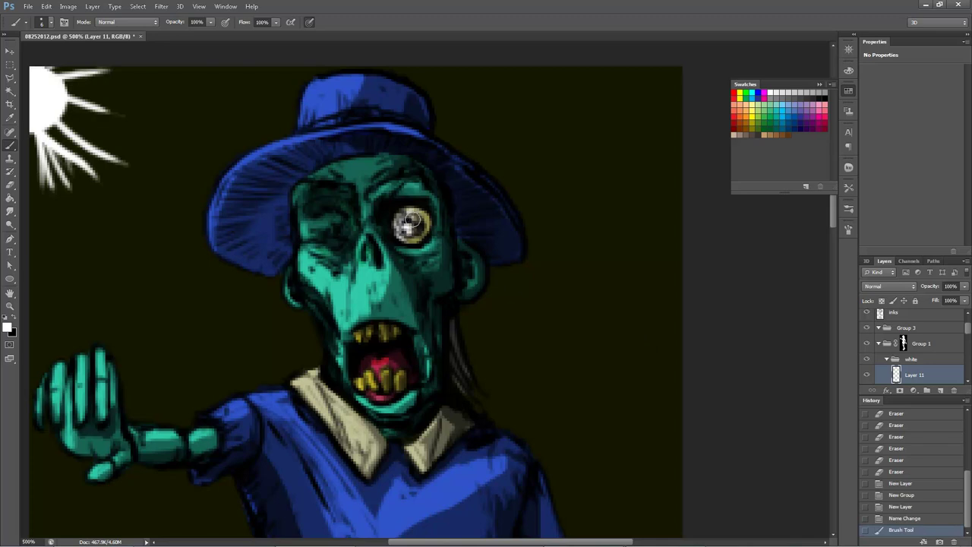
left_click(411, 220)
key("z")
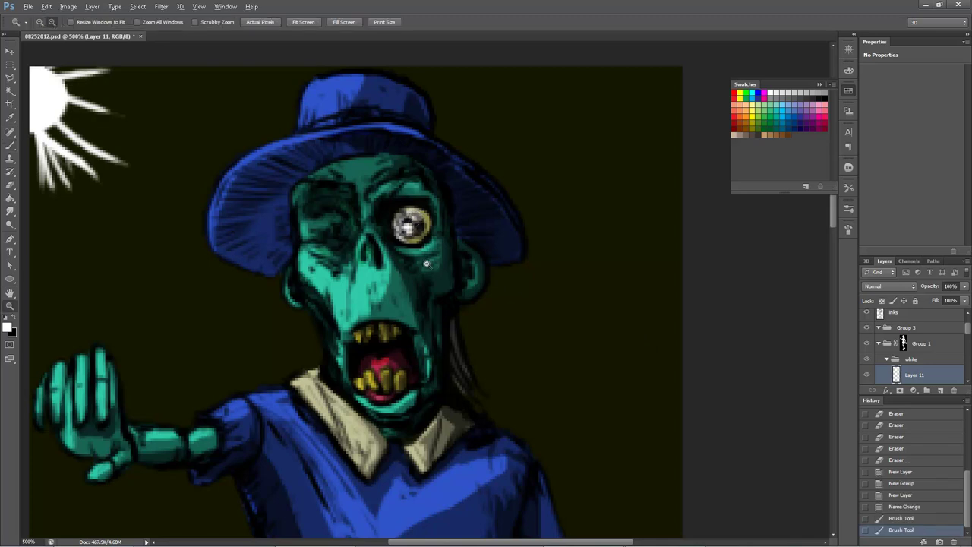
left_click(444, 289, "alt")
left_click(444, 290, "alt")
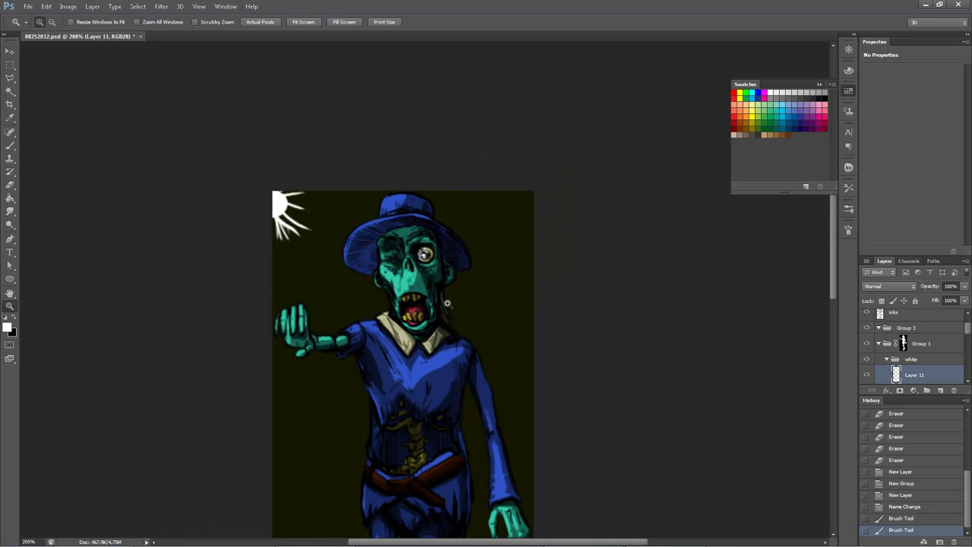
left_click(447, 304, "alt")
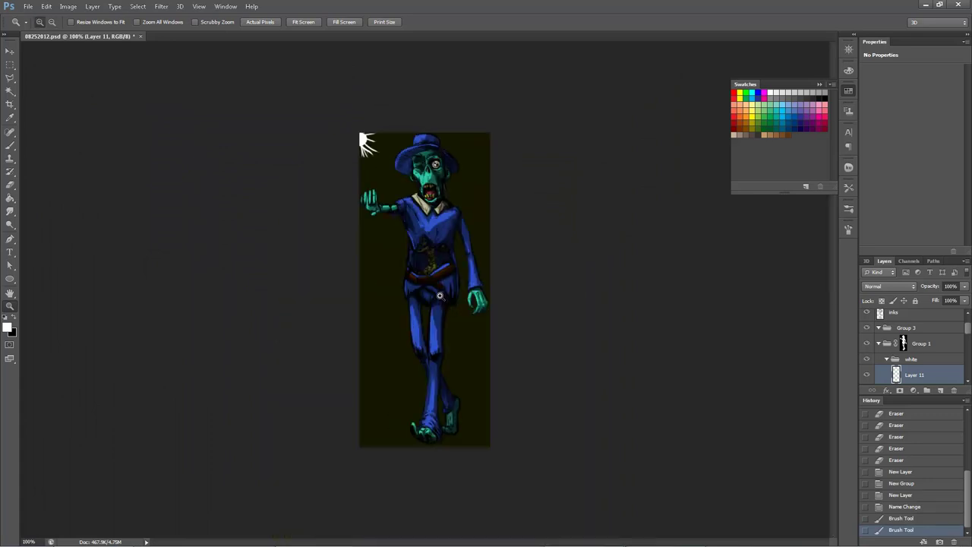
Step: Darken the edge of the open eyeball in black on Layer 9, and erase the shading over the pupil
left_click(428, 181)
left_click(432, 180)
left_click(448, 181)
left_click(463, 182)
left_click(479, 181)
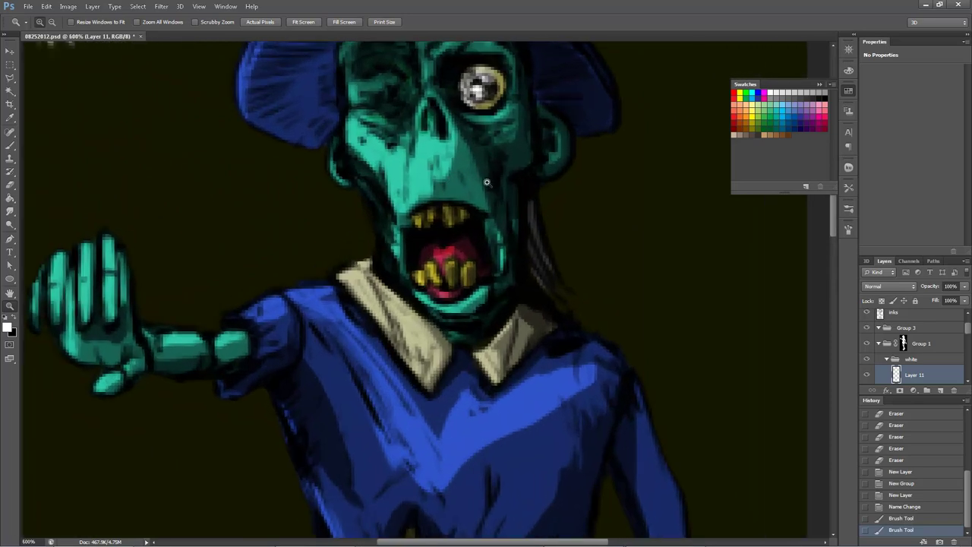
key("space")
left_click_drag(509, 207, 498, 261)
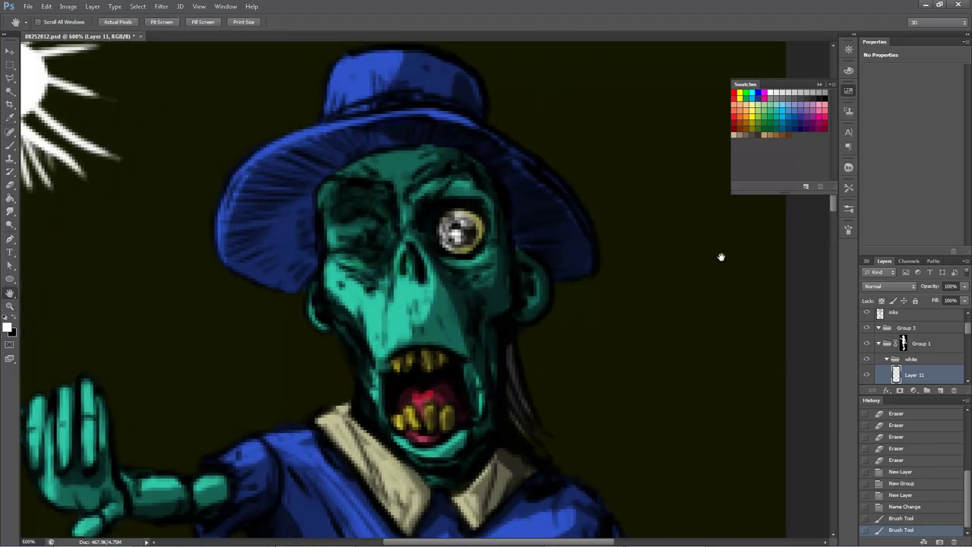
scroll(967, 334, "down", 4)
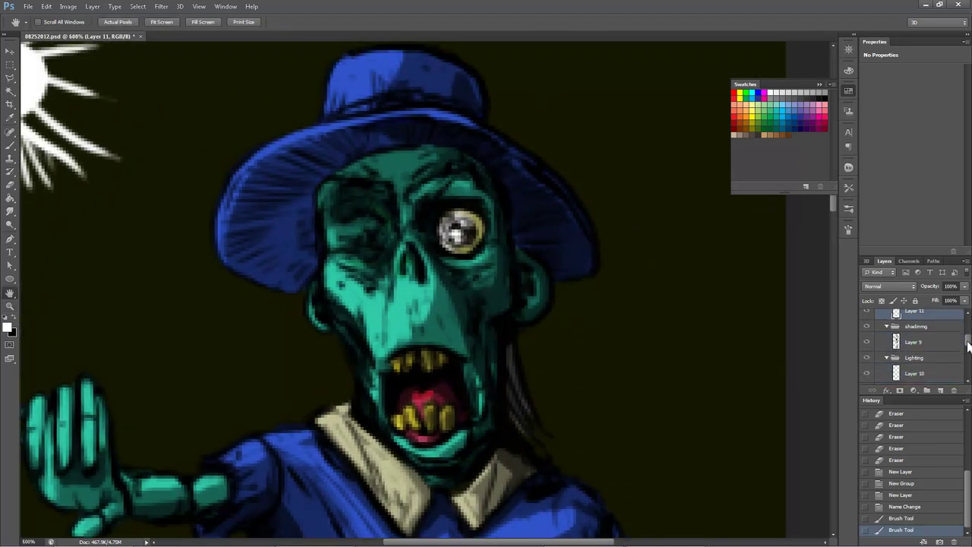
left_click(914, 348)
key("x")
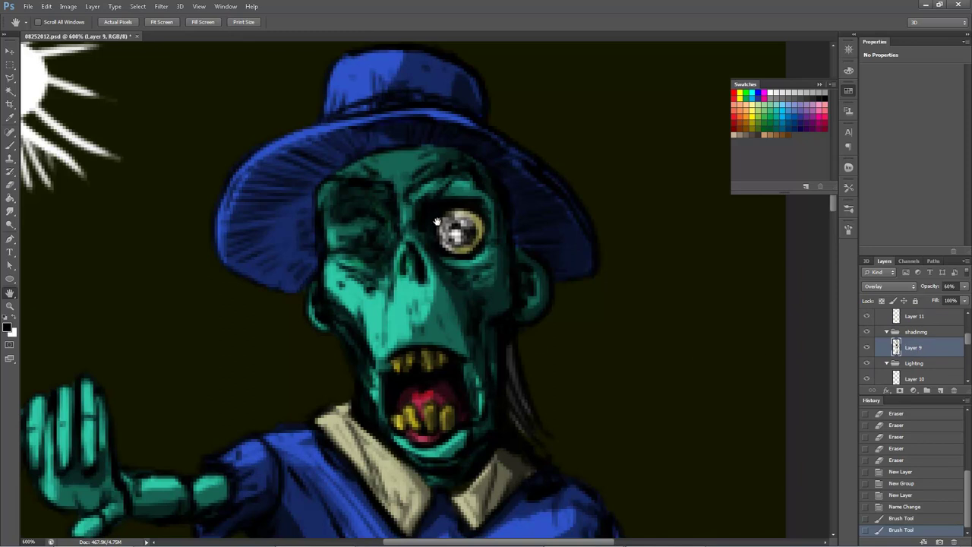
key("b")
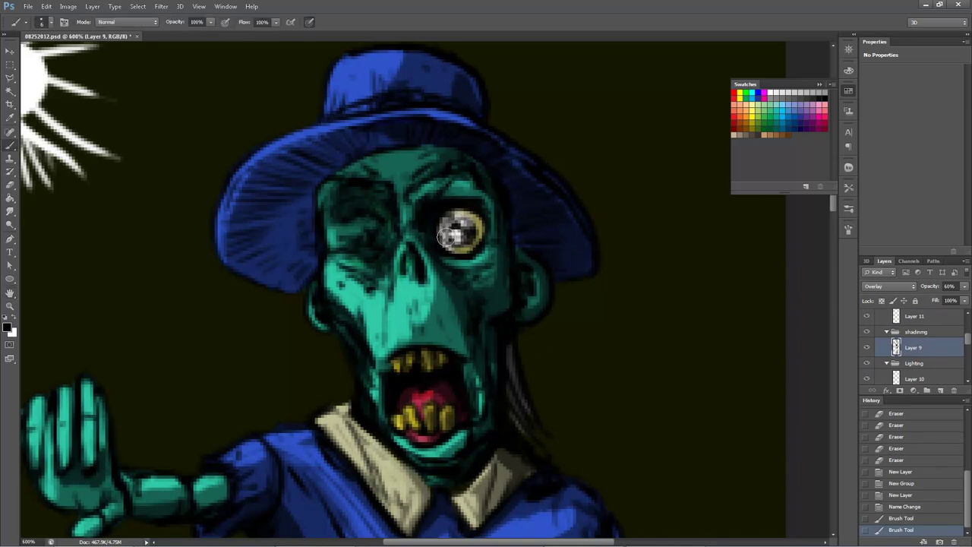
mouse_move(449, 219)
left_mouse_down()
mouse_move(468, 242)
mouse_move(447, 237)
mouse_move(460, 220)
mouse_move(474, 222)
mouse_move(479, 247)
left_mouse_up()
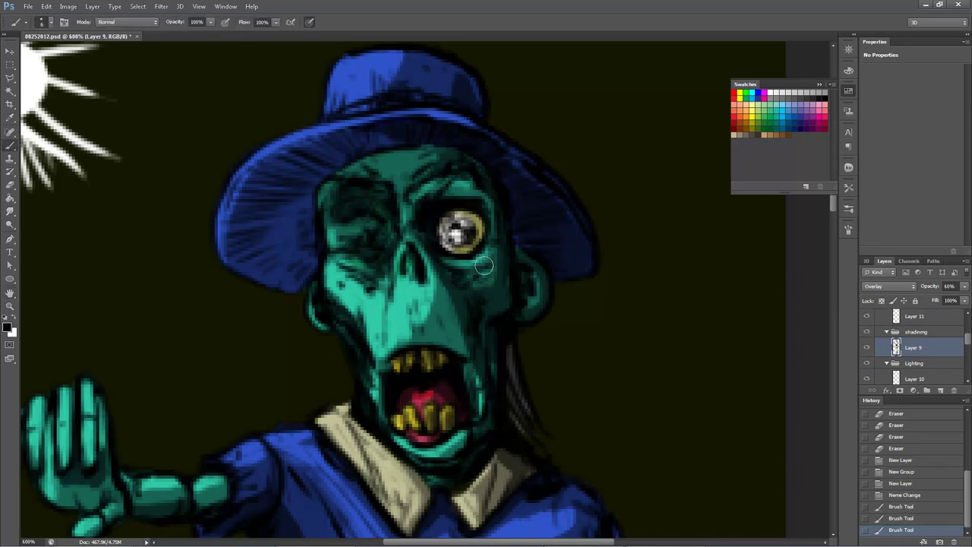
key("e")
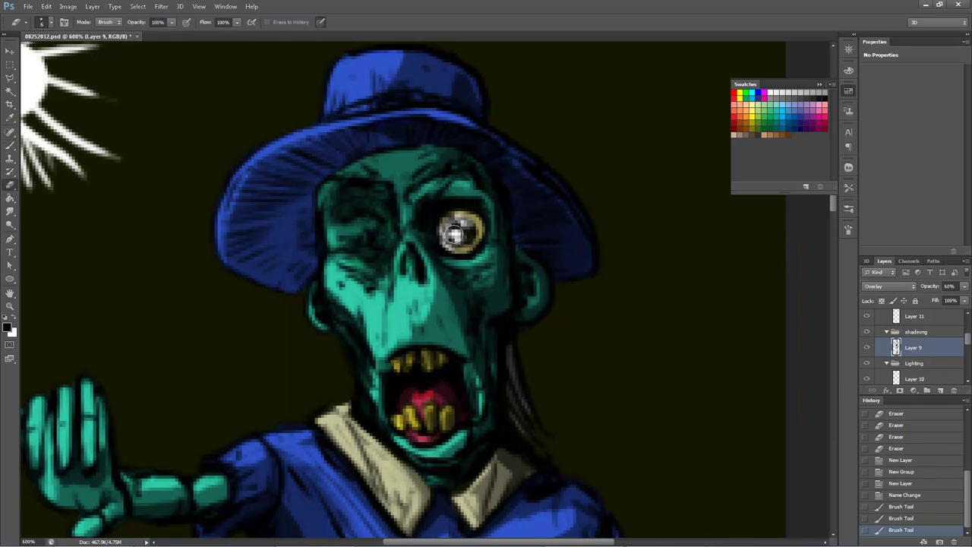
mouse_move(456, 234)
left_mouse_down()
mouse_move(460, 241)
mouse_move(456, 223)
left_mouse_up()
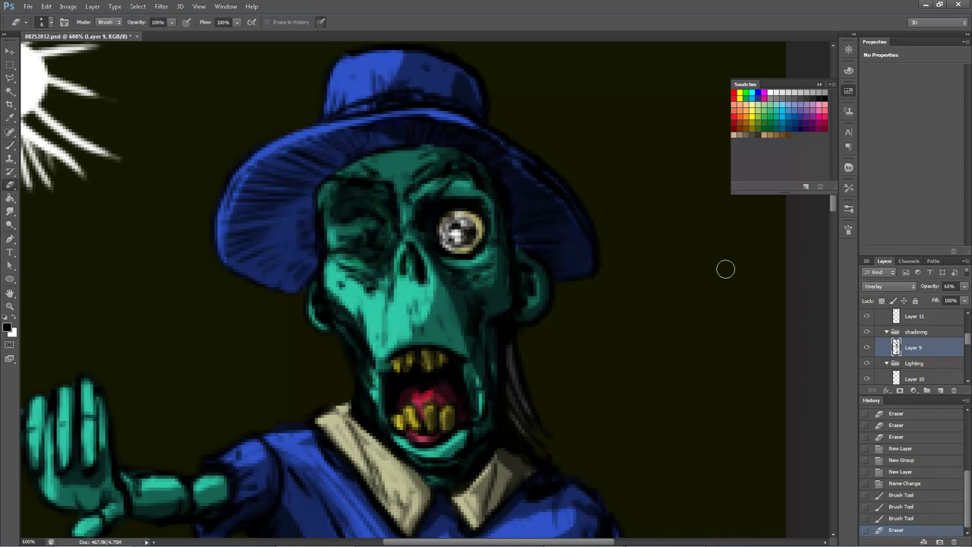
Step: Repaint the open eyeball's base colour in a muted grey-brown on Layer 4 of the zombie skin group
mouse_move(968, 343)
left_mouse_down()
mouse_move(966, 366)
mouse_move(940, 367)
left_mouse_up()
left_click(866, 357)
left_click(866, 357)
left_click(915, 357)
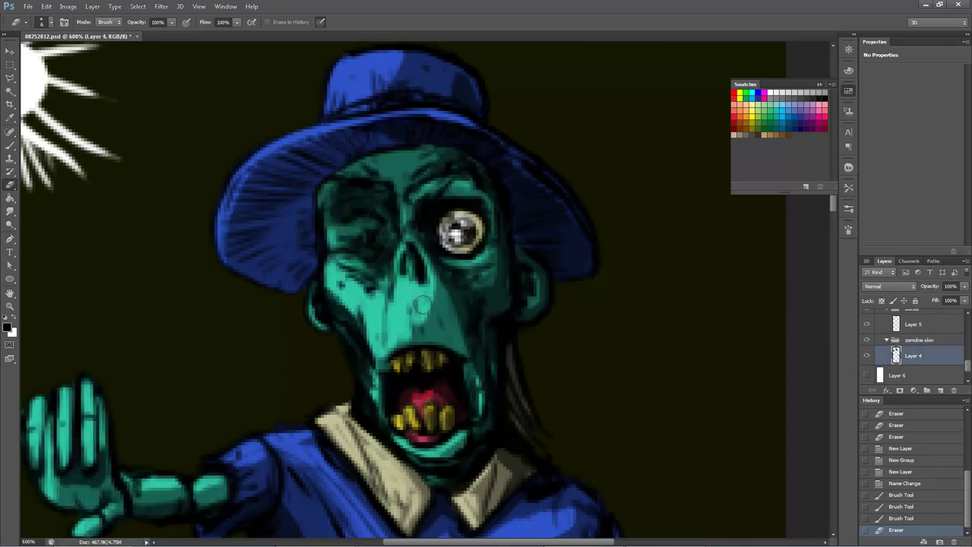
key("i")
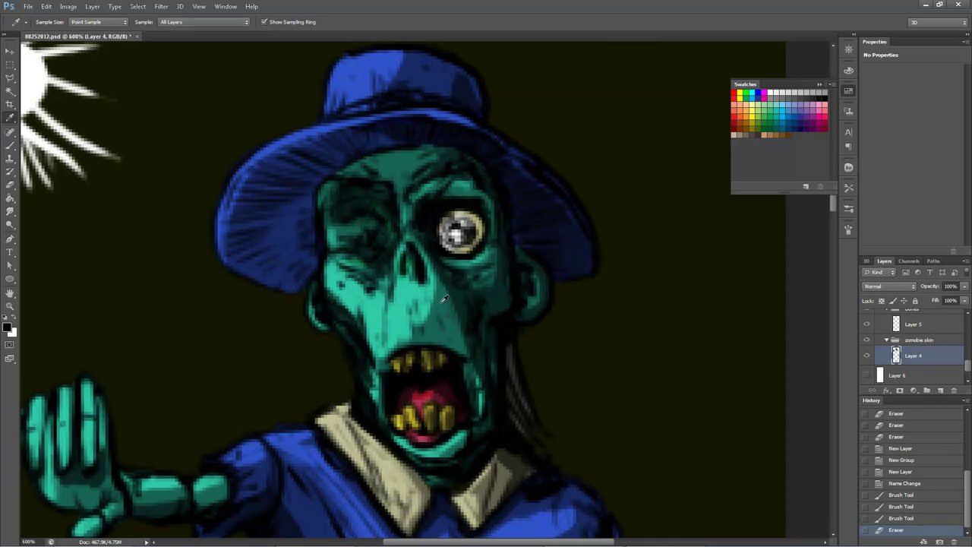
left_click(437, 329)
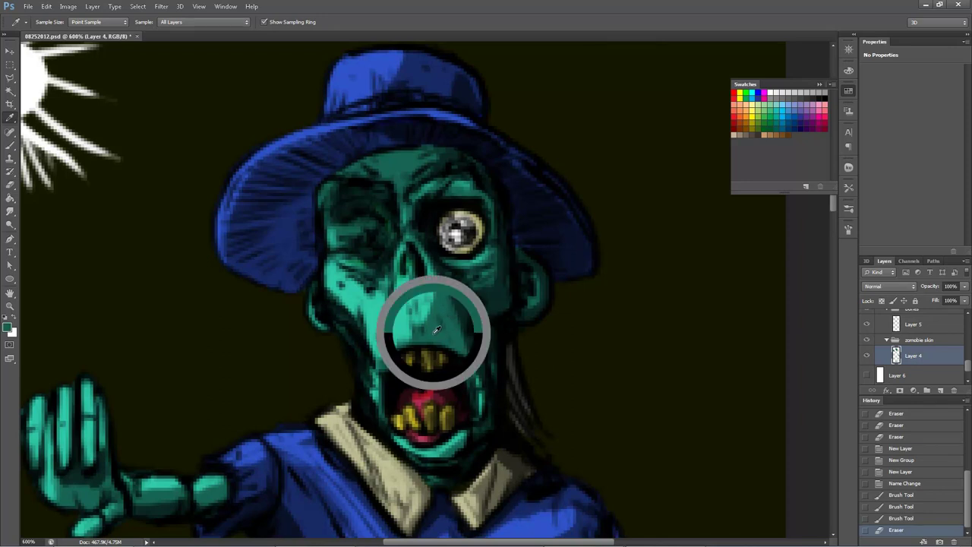
left_click(8, 327)
left_click_drag(788, 257, 787, 287)
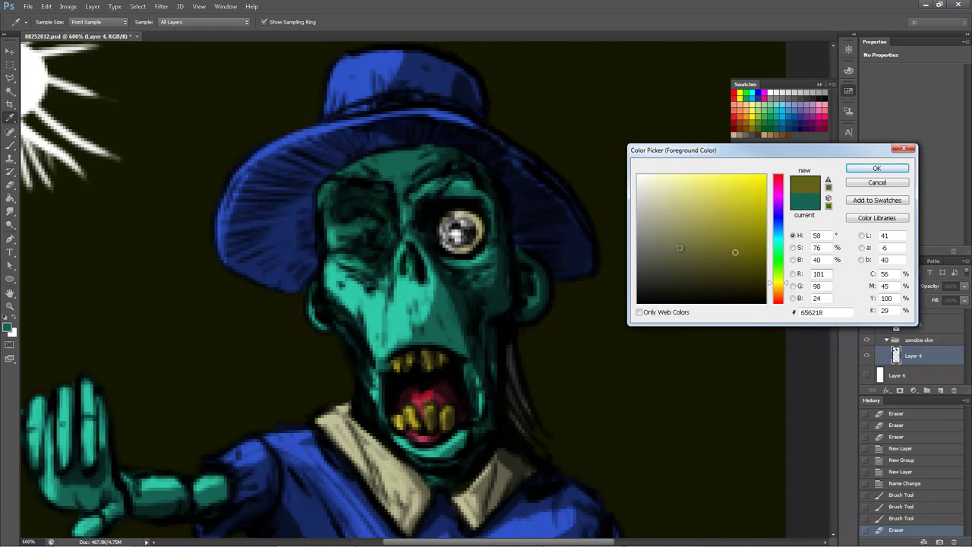
left_click_drag(678, 252, 681, 253)
left_click(876, 168)
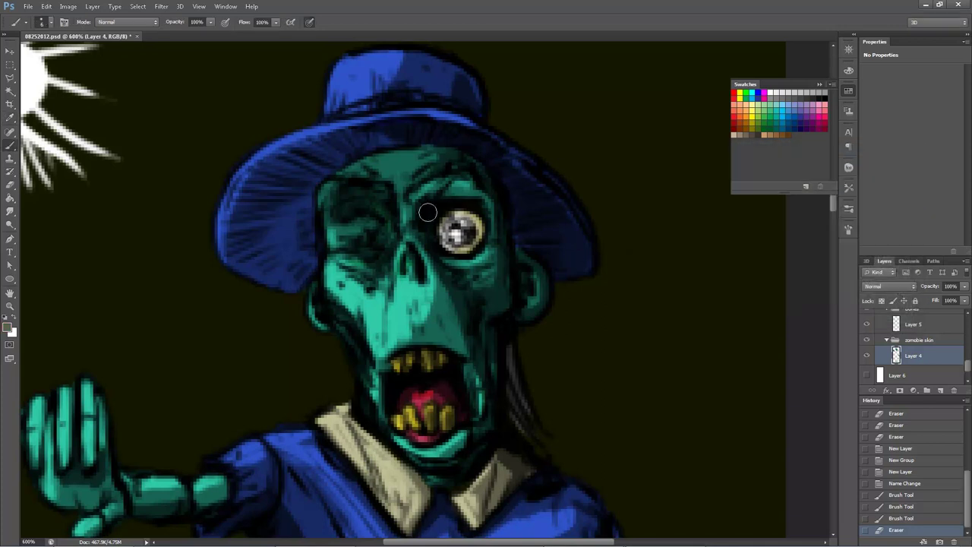
mouse_move(458, 219)
left_mouse_down()
mouse_move(456, 237)
mouse_move(469, 238)
mouse_move(464, 228)
mouse_move(460, 240)
mouse_move(456, 224)
mouse_move(448, 237)
left_mouse_up()
Step: Shade the top and the side away from the sun of the recoloured eyeball in black on Layer 9
left_click_drag(969, 368, 969, 336)
left_click(913, 352)
key("x")
key("d")
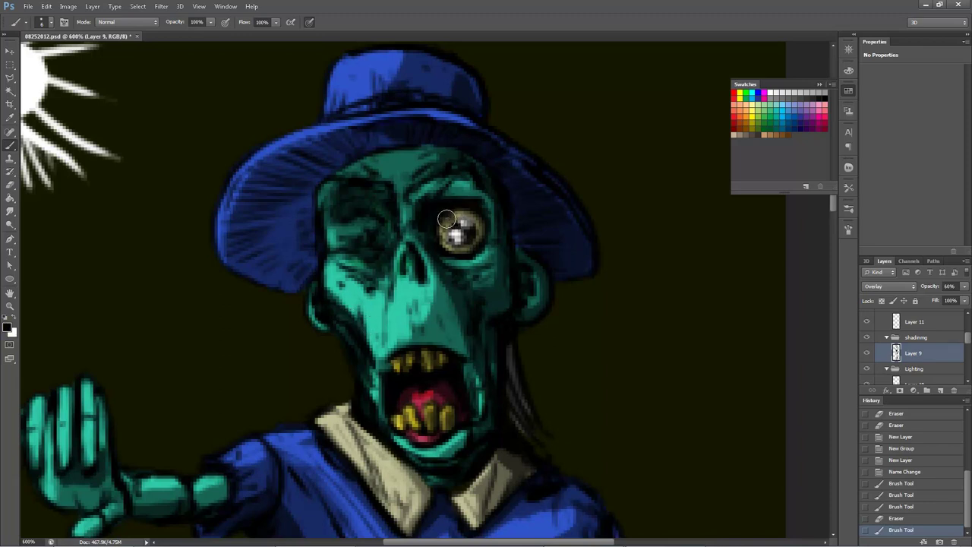
mouse_move(451, 227)
left_mouse_down()
mouse_move(466, 254)
mouse_move(473, 248)
mouse_move(455, 253)
mouse_move(471, 220)
left_mouse_up()
left_click(468, 235)
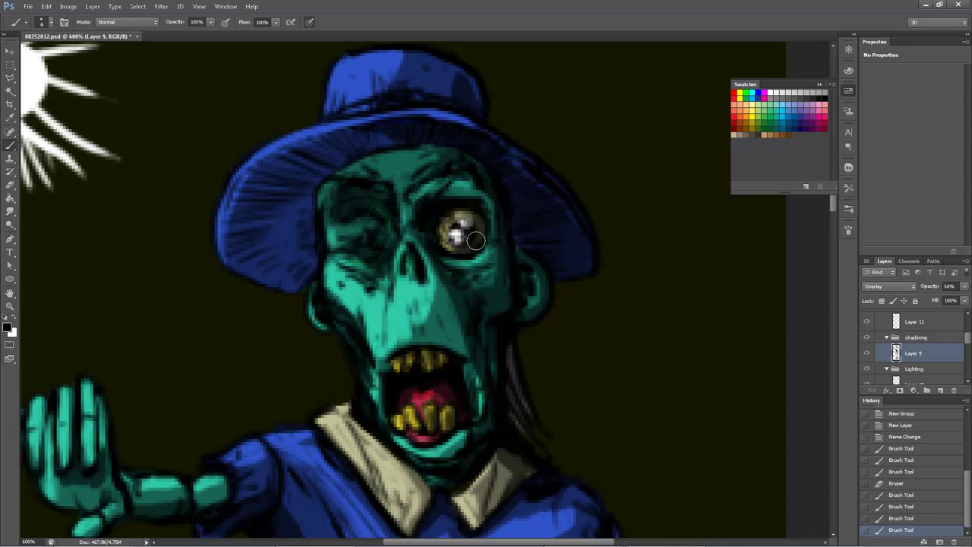
Step: Darken the eyeball around the pupil in black on Layer 9, and erase some highlight from its sun-facing side on Layer 7
left_click(465, 221)
left_click(476, 221)
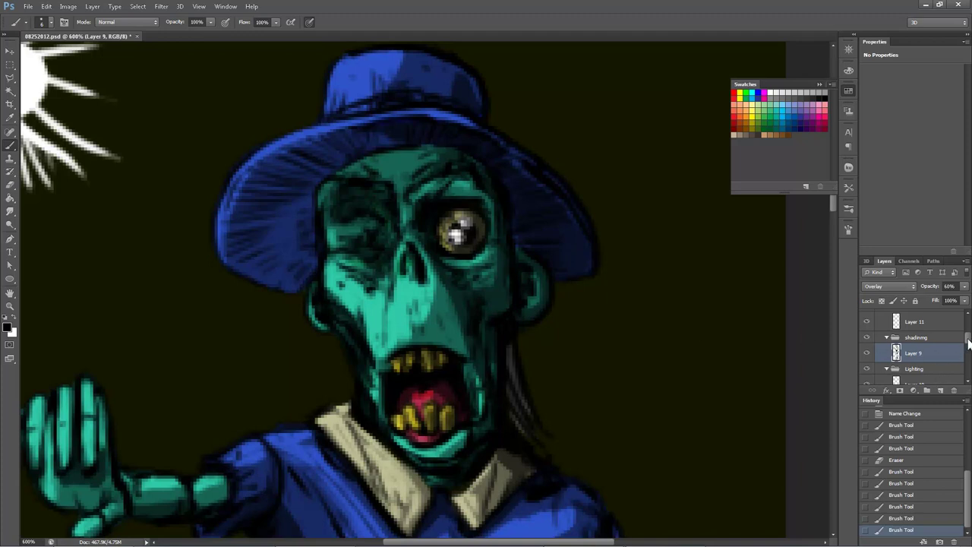
left_click_drag(967, 344, 967, 348)
left_click(933, 350)
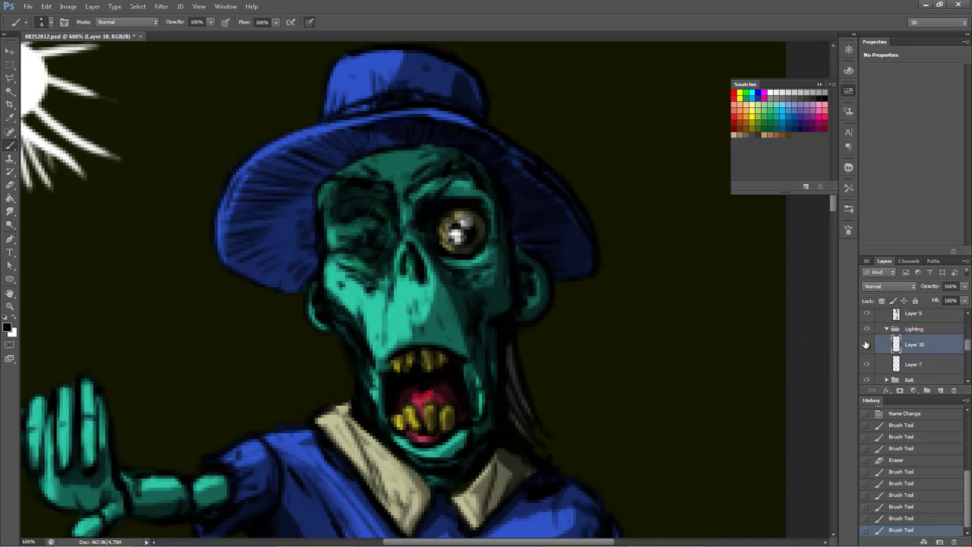
left_click(909, 364)
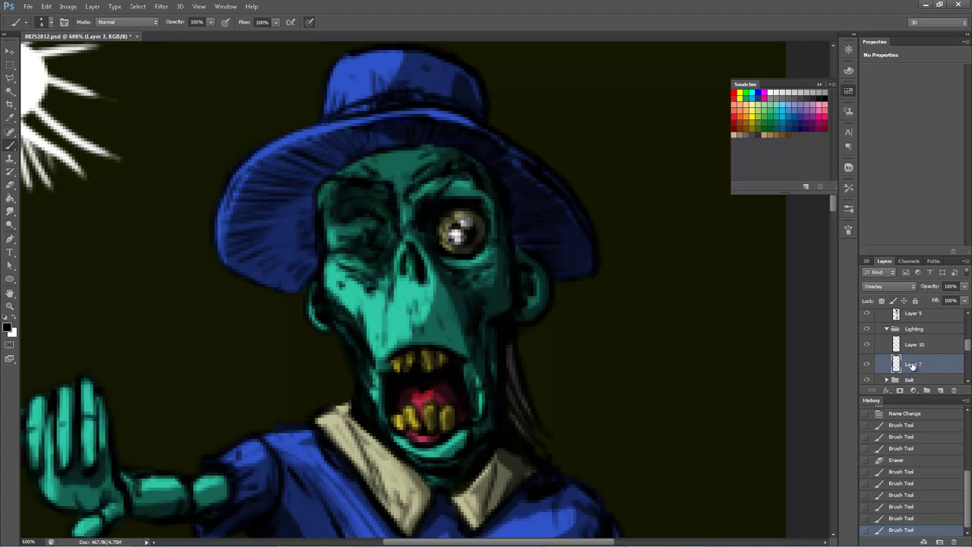
left_click(866, 367)
left_click(866, 367)
key("x")
key("e")
left_click_drag(457, 243, 445, 217)
Step: Trim the leftover highlight along the sun-facing and upper rim of the eyeball on Layer 7 with a smaller eraser
key("z")
left_click(455, 242)
left_click(459, 244)
left_click(459, 245)
left_click(460, 246)
left_click(462, 249)
key("e")
key("bracketleft")
key("bracketleft")
key("bracketleft")
key("bracketleft")
key("bracketleft")
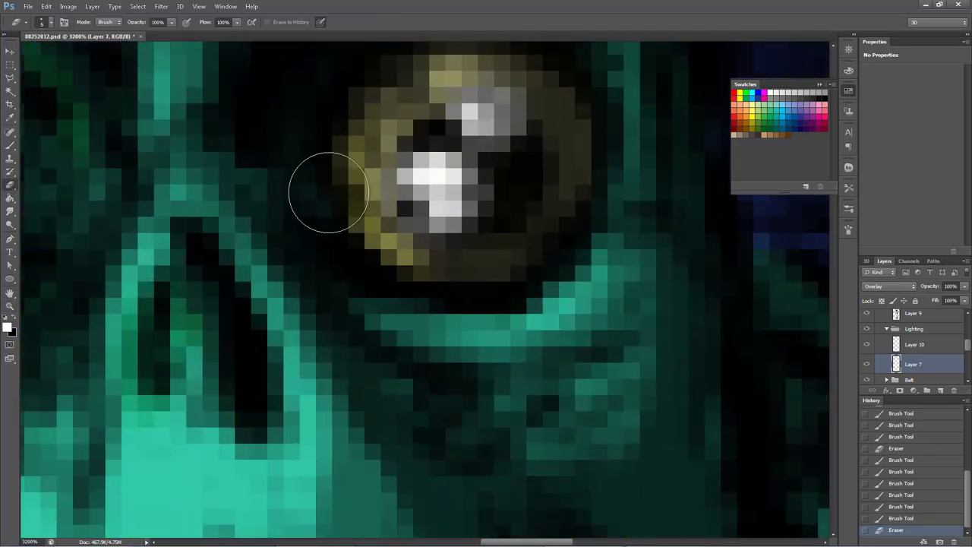
key("bracketright")
key("bracketright")
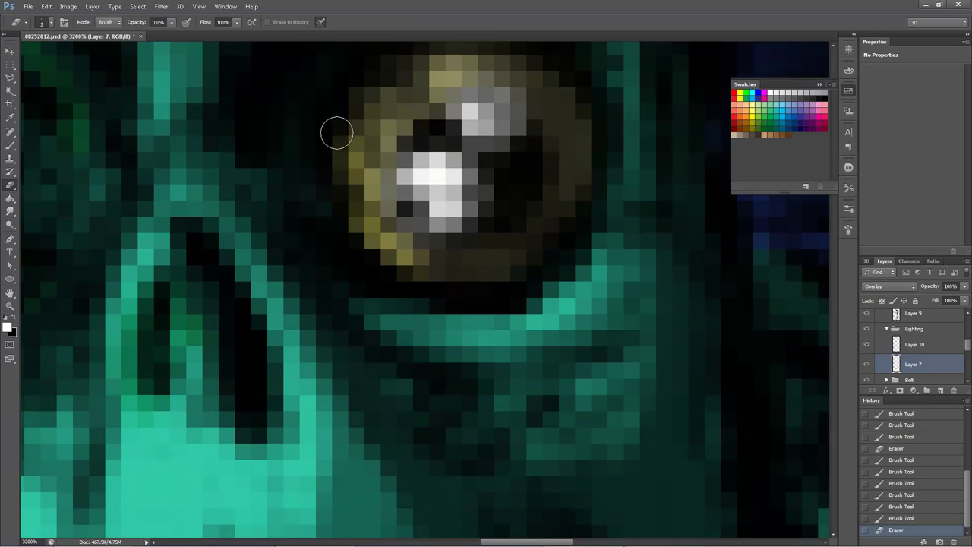
mouse_move(336, 119)
left_mouse_down()
mouse_move(365, 243)
mouse_move(328, 170)
mouse_move(426, 275)
mouse_move(376, 243)
mouse_move(412, 275)
left_mouse_up()
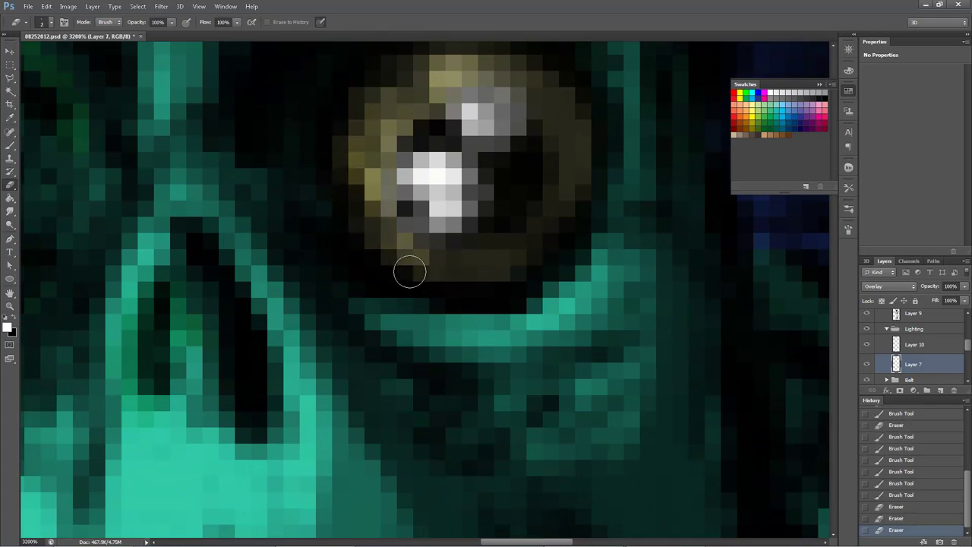
mouse_move(367, 81)
left_mouse_down()
mouse_move(347, 202)
mouse_move(386, 62)
left_mouse_up()
left_click_drag(385, 61, 370, 89)
left_click_drag(332, 141, 499, 48)
mouse_move(385, 88)
left_mouse_down()
mouse_move(412, 61)
mouse_move(537, 79)
left_mouse_up()
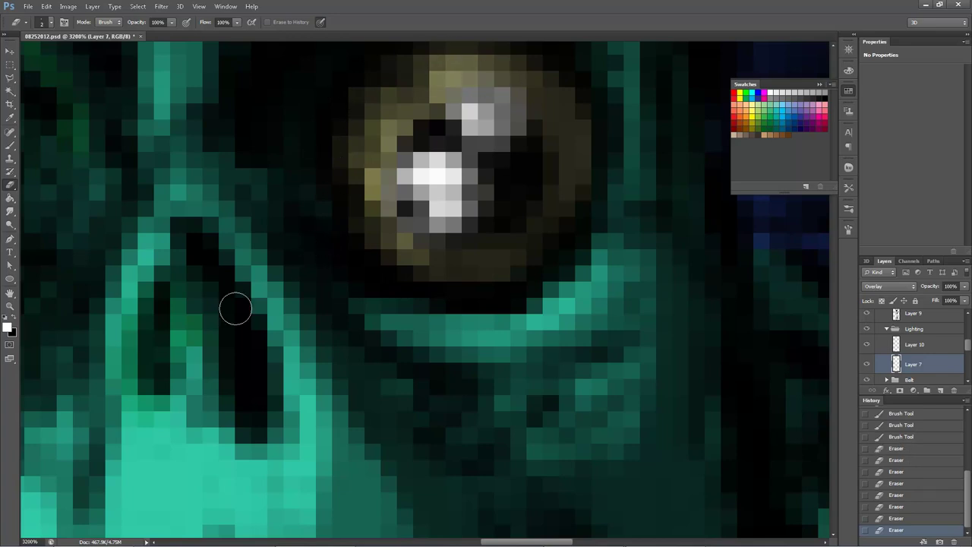
Step: Erase some of the black shading from the lower rim and upper part of the eyeball on Layer 9
left_click(10, 307)
double_click(10, 307)
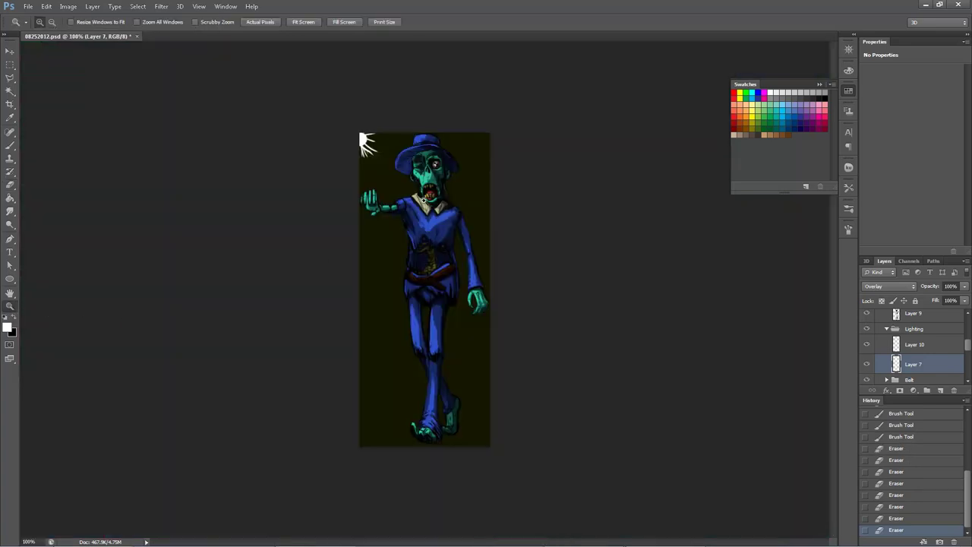
left_click(438, 166)
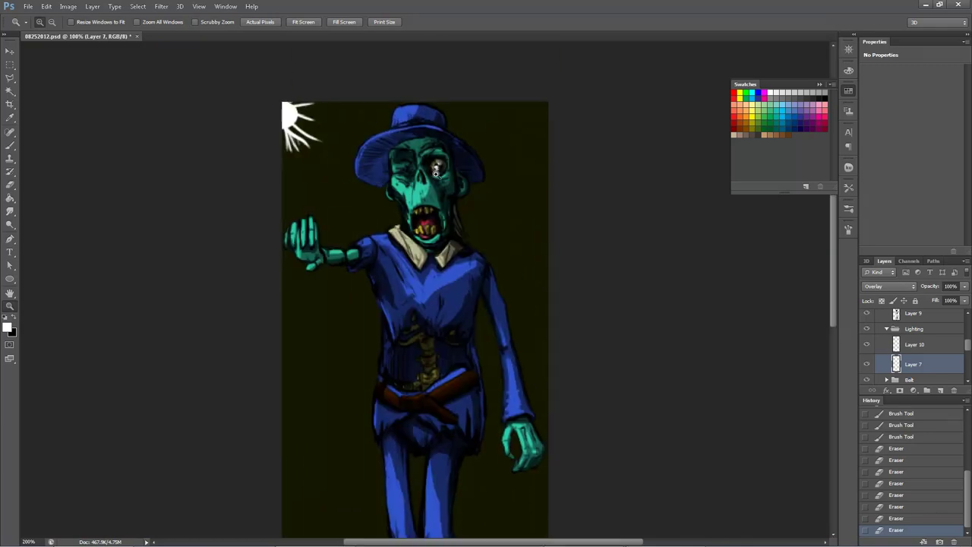
left_click(441, 175)
left_click(443, 186)
left_click(446, 196)
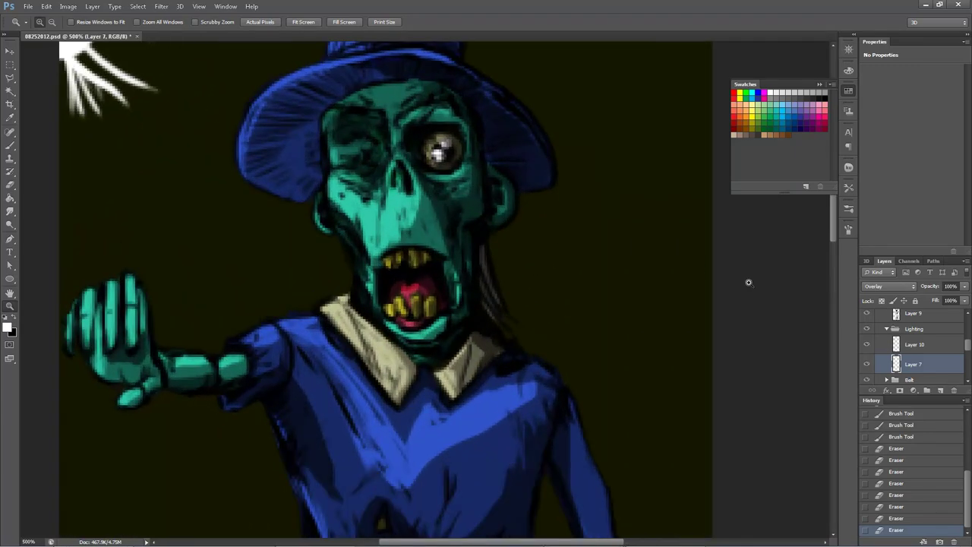
scroll(958, 351, "up", 2)
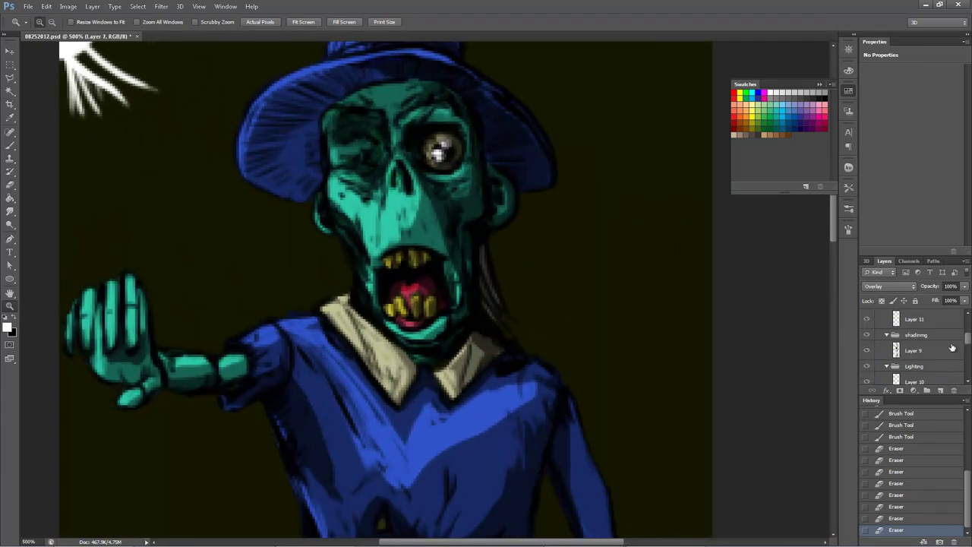
left_click(879, 349)
left_click(451, 141)
left_click(447, 144)
left_click(441, 146)
left_click(433, 149)
left_click(425, 152)
key("e")
mouse_move(404, 156)
left_mouse_down()
mouse_move(432, 166)
mouse_move(451, 145)
mouse_move(459, 152)
left_mouse_up()
left_click(455, 106)
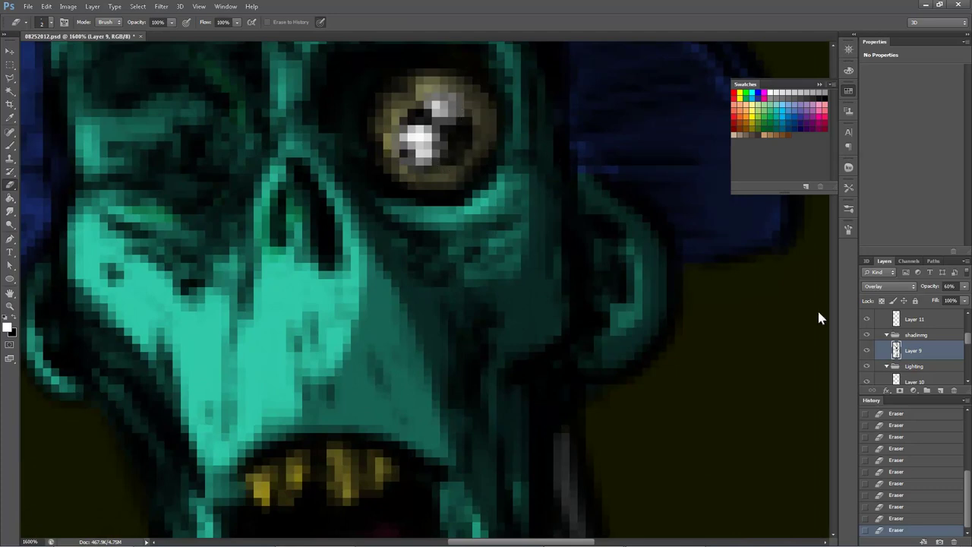
Step: Add small white touches to the lower part of the open eyeball on Layer 11 in the white group
left_click_drag(969, 341, 969, 335)
left_click(947, 350)
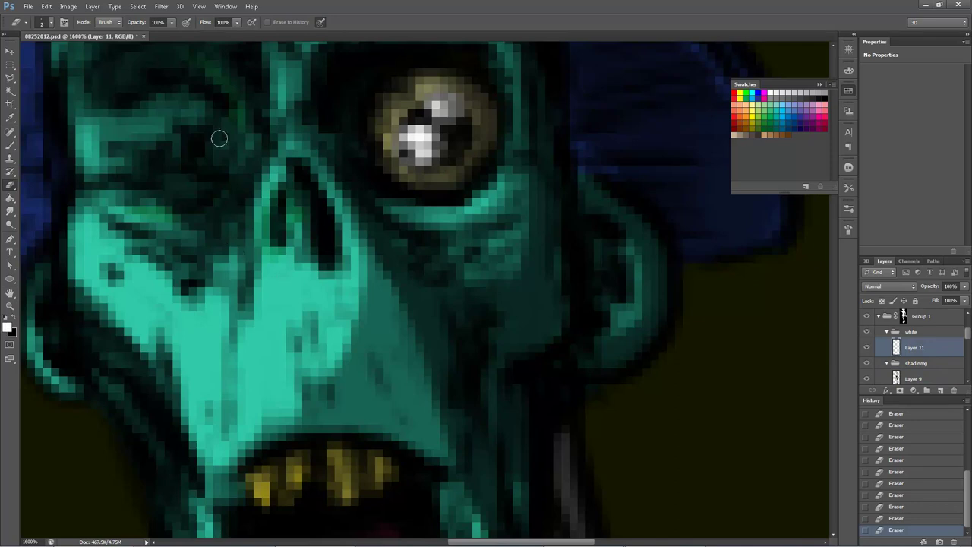
key("b")
mouse_move(387, 157)
left_mouse_down()
mouse_move(427, 172)
mouse_move(395, 163)
mouse_move(443, 159)
mouse_move(420, 165)
left_mouse_up()
left_click_drag(408, 165, 482, 167)
key("z")
left_click(400, 233, "alt")
left_click(432, 247, "alt")
left_click(445, 253, "alt")
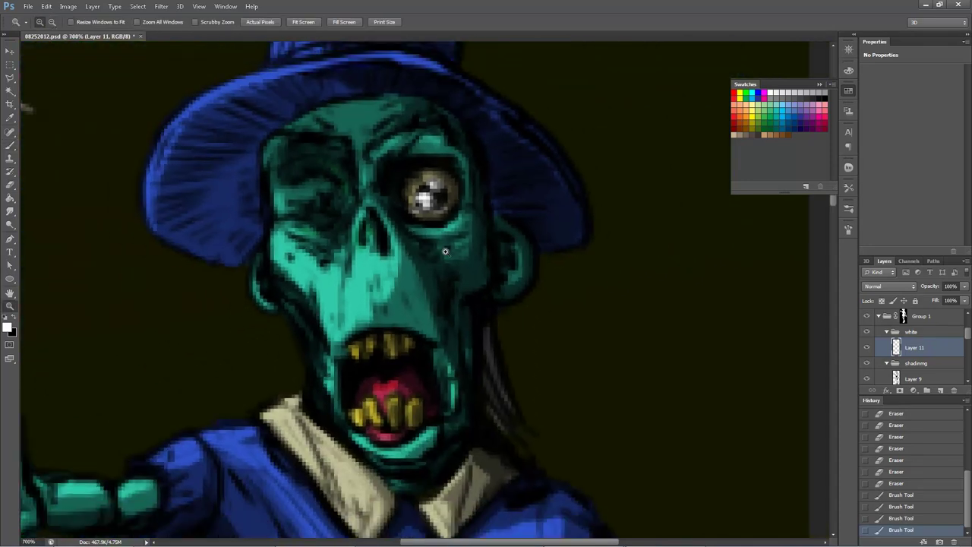
key("b")
left_click(433, 206)
left_click(439, 208)
key("z")
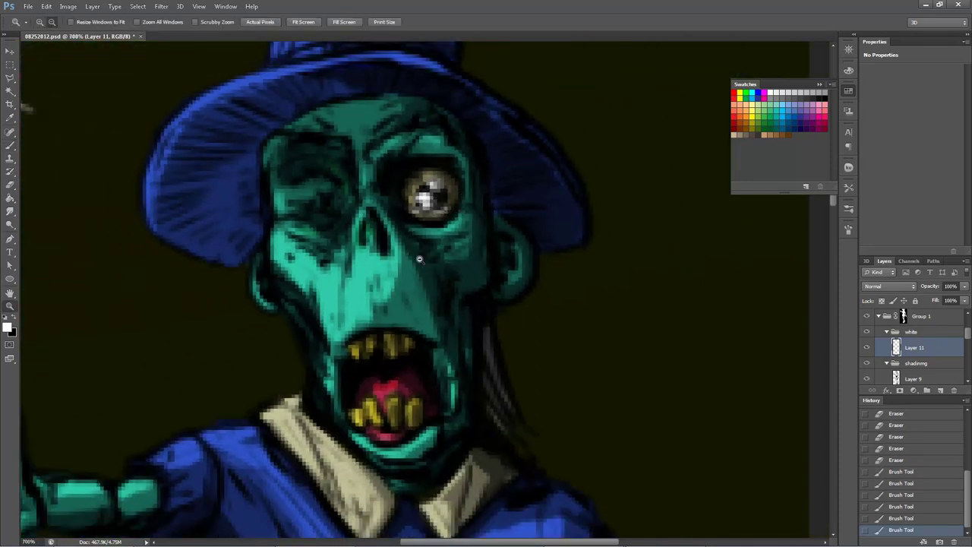
Step: Examine the whole figure at full view, and the head and torso at closer range
left_click(415, 258, "alt")
left_click(420, 260, "alt")
left_click(425, 265, "alt")
left_click(429, 269, "alt")
left_click(432, 281, "alt")
scroll(399, 314, "down", 2)
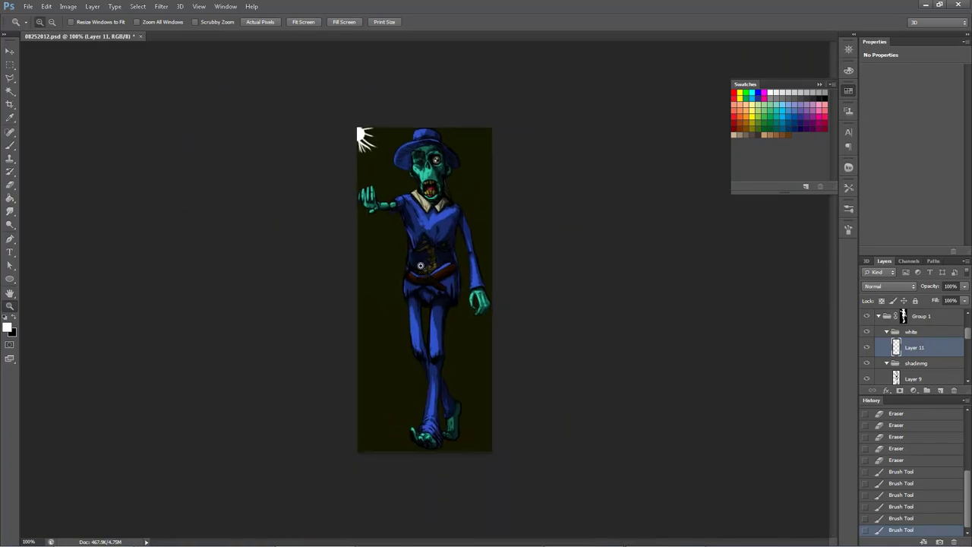
scroll(423, 246, "up", 2)
key("space")
left_click_drag(403, 152, 410, 277)
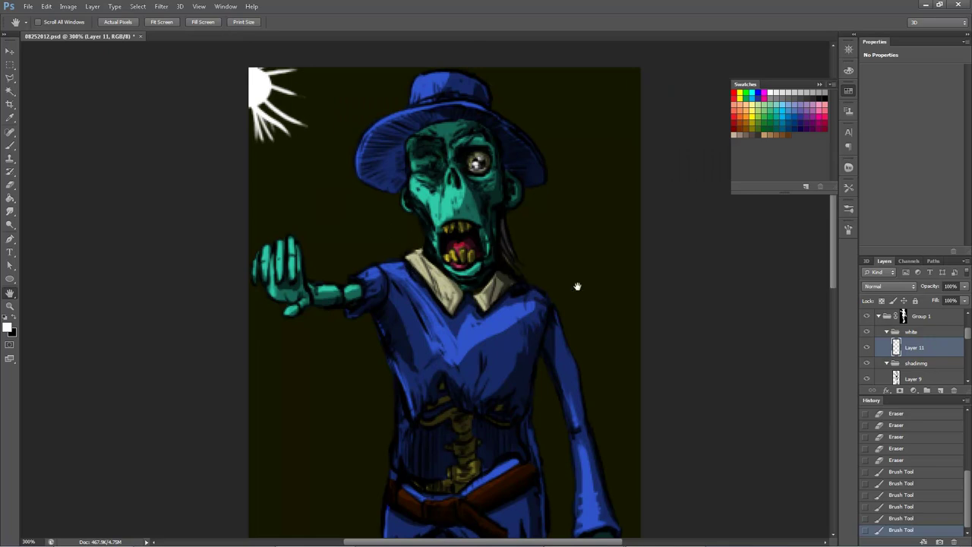
Step: Delete Layer 10 from the Lighting group
left_click_drag(967, 340, 965, 348)
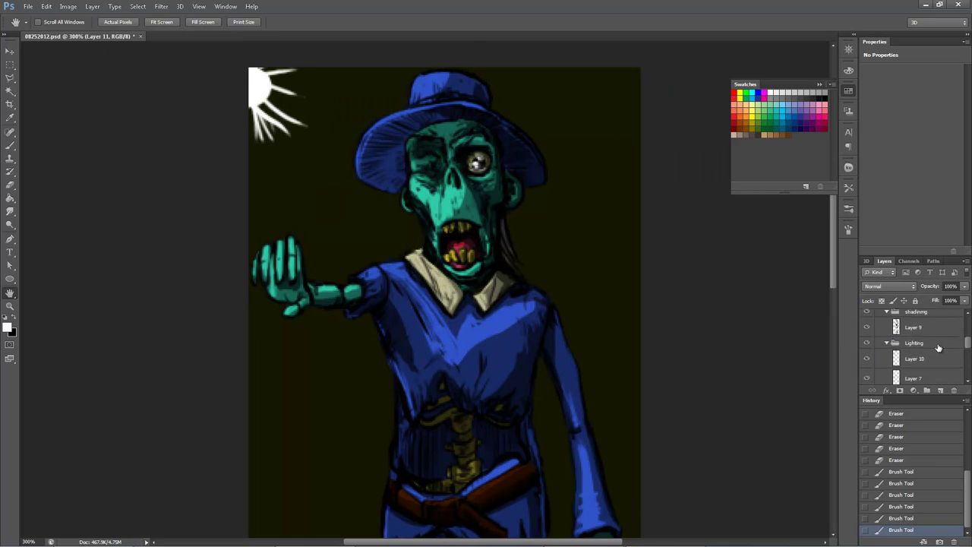
left_click(914, 358)
key("b")
left_click_drag(403, 294, 410, 303)
left_click_drag(914, 361, 955, 391)
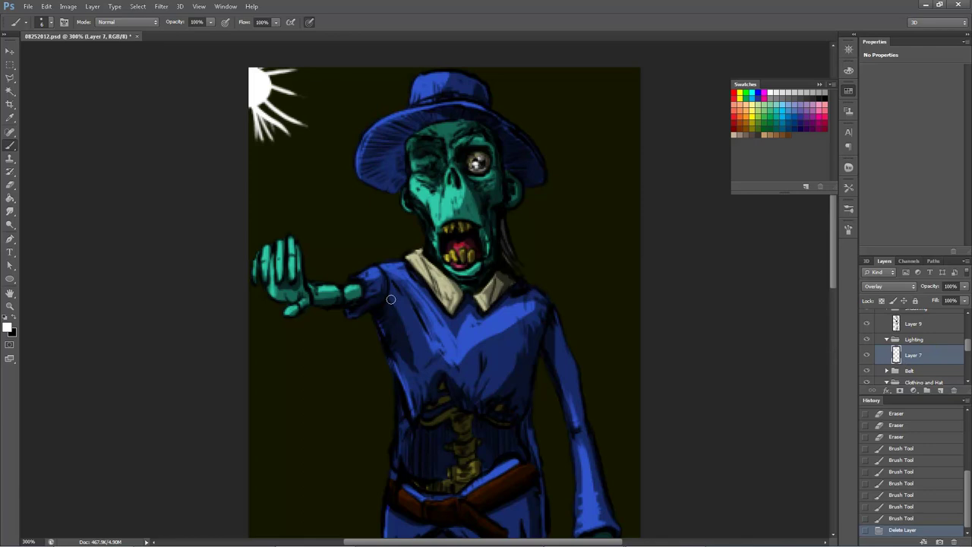
Step: Paint white Overlay highlights on the shirt's sun-facing shoulder and upper chest on Layer 7
left_click_drag(406, 293, 419, 311)
mouse_move(386, 279)
left_mouse_down()
mouse_move(421, 322)
mouse_move(384, 272)
mouse_move(427, 309)
mouse_move(400, 288)
mouse_move(425, 310)
left_mouse_up()
left_click_drag(397, 285, 419, 306)
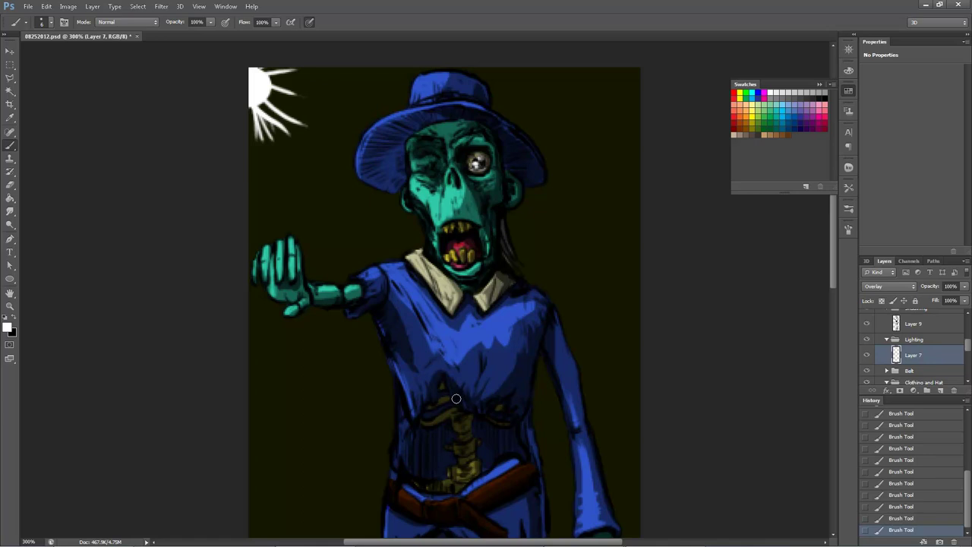
Step: Erase the dark shading over the belt and the tunic cloth just below it on Layer 9 with an enlarged eraser
key("space")
left_click_drag(477, 393, 471, 338)
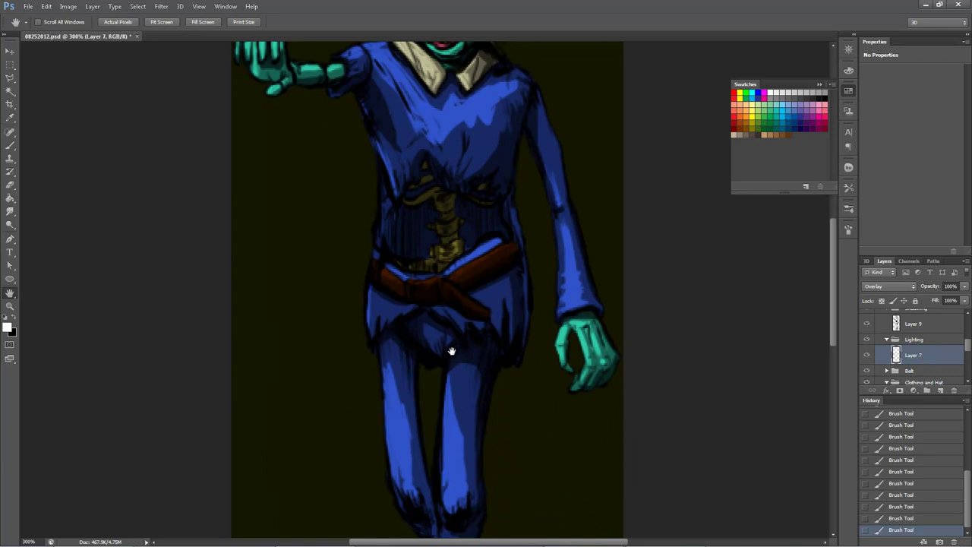
left_click(925, 321)
key("e")
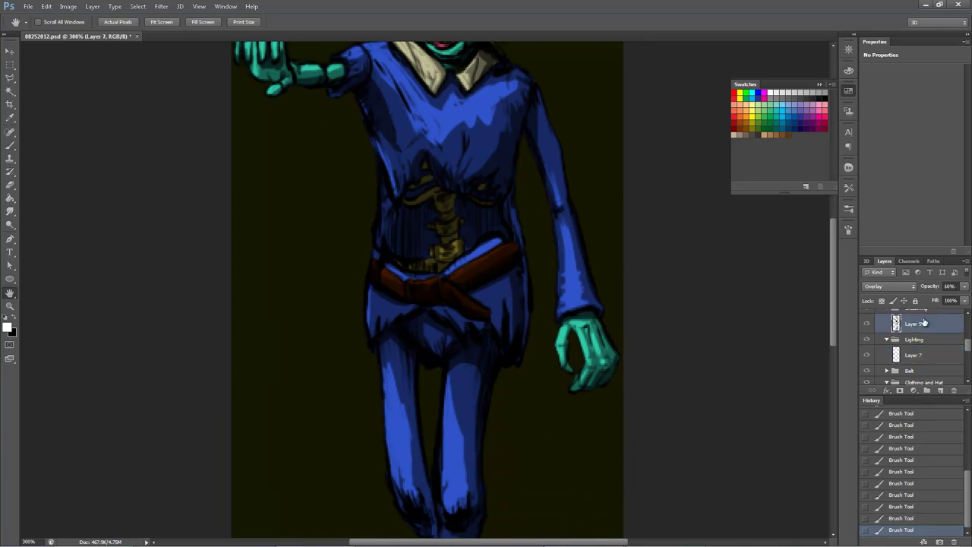
scroll(466, 288, "up", 2)
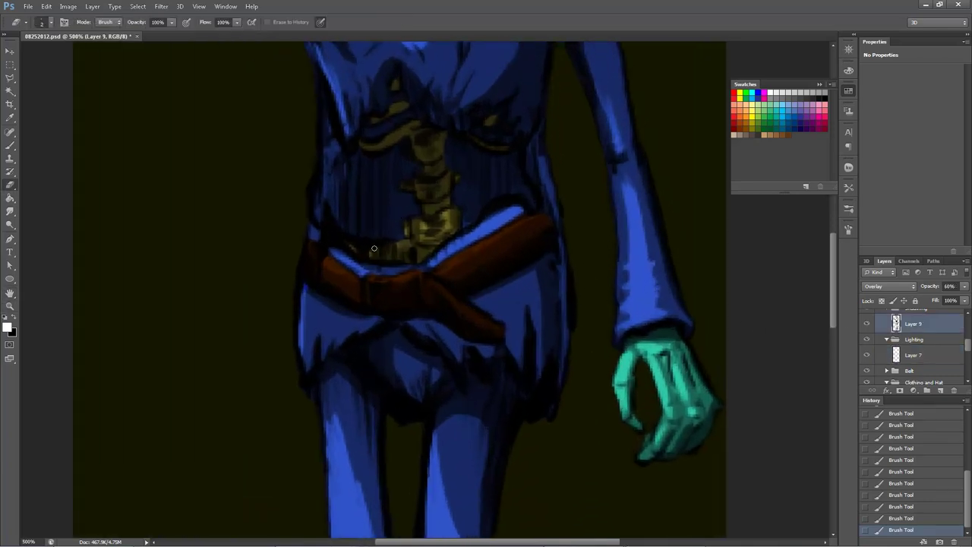
key("]")
key("]")
key("]")
key("]")
key("]")
left_click_drag(445, 284, 553, 221)
mouse_move(501, 254)
left_mouse_down()
mouse_move(561, 218)
mouse_move(464, 282)
mouse_move(399, 309)
mouse_move(330, 273)
mouse_move(382, 307)
mouse_move(413, 311)
mouse_move(369, 295)
left_mouse_up()
key("z")
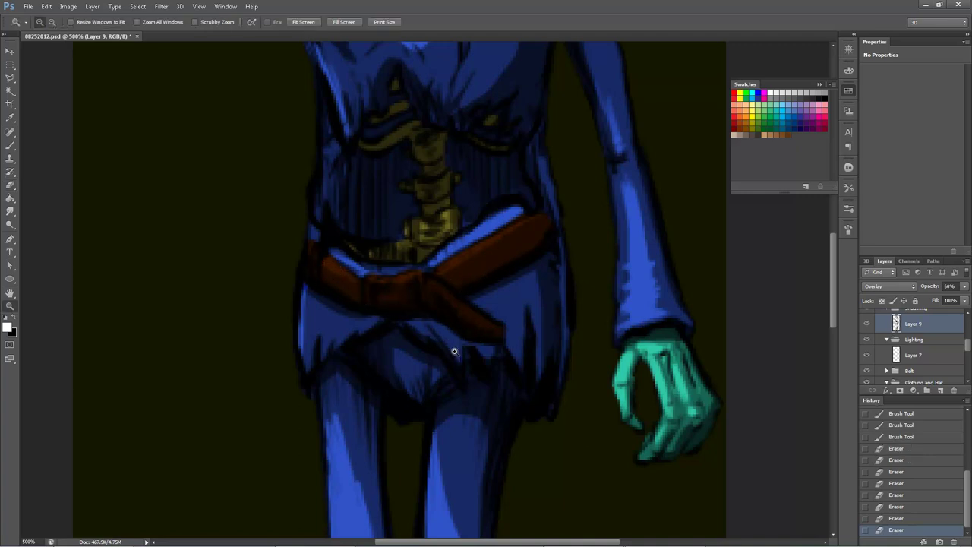
left_click(439, 366, "alt")
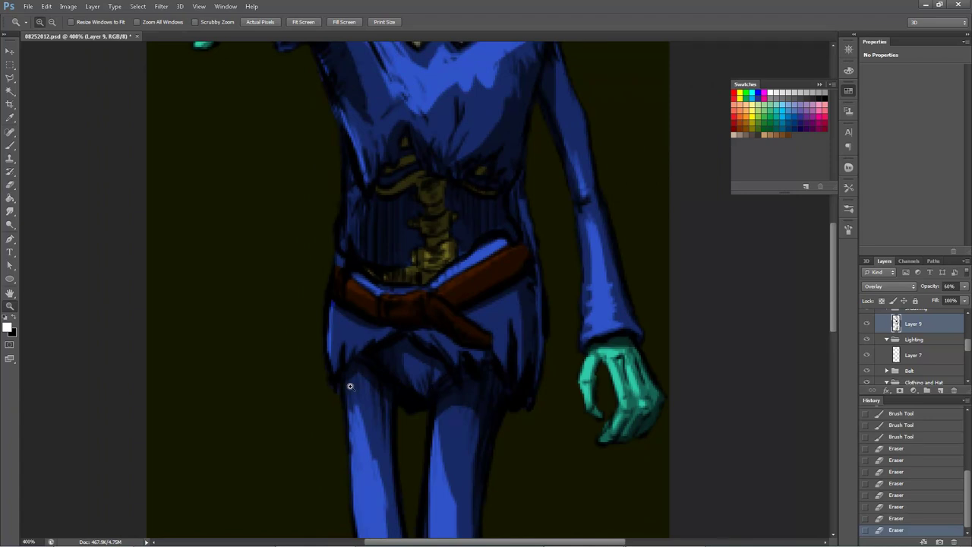
key("e")
left_click_drag(378, 338, 375, 343)
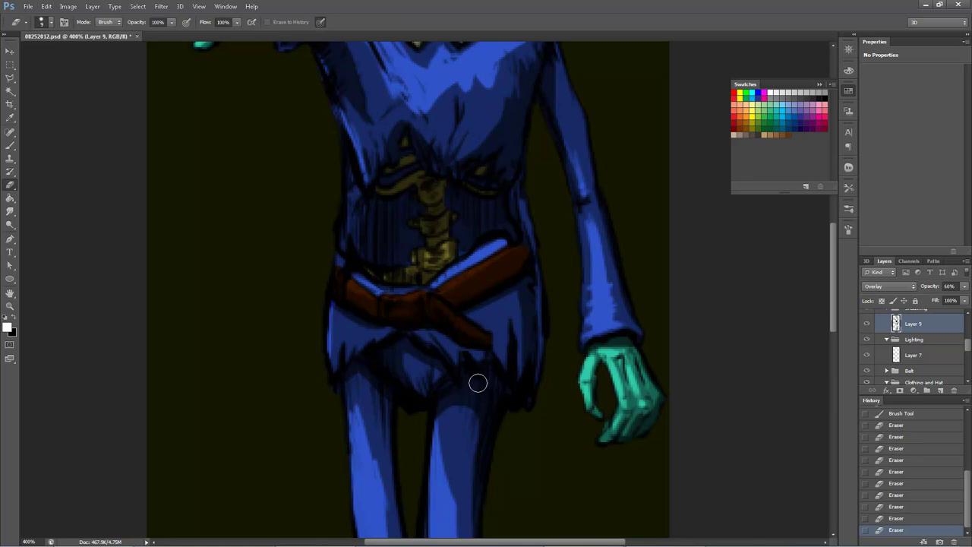
Step: Darken the waist and hip of the tunic on the side away from the sun in black on Layer 9
key("b")
mouse_move(534, 297)
left_mouse_down()
mouse_move(536, 276)
mouse_move(531, 395)
mouse_move(543, 358)
left_mouse_up()
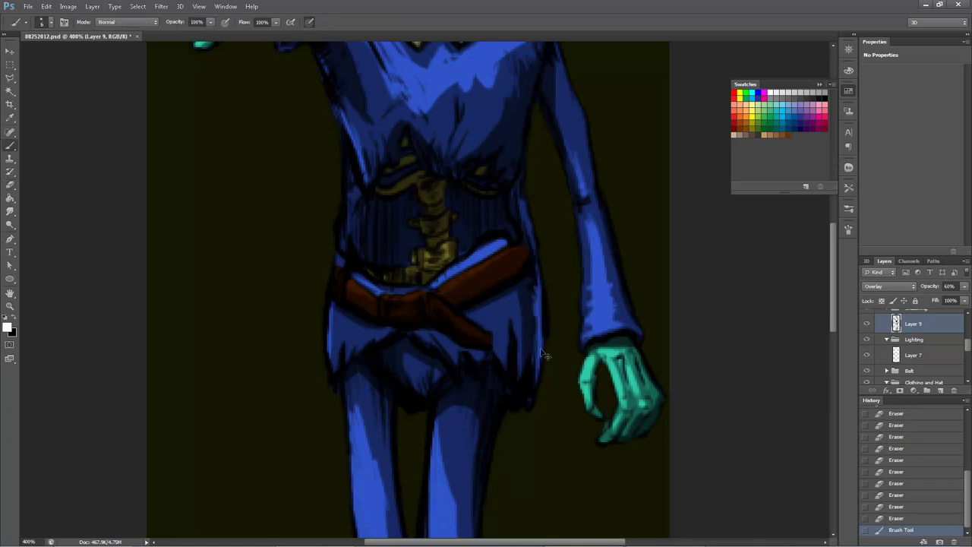
key("ctrl+z")
mouse_move(536, 300)
left_mouse_down()
mouse_move(535, 391)
mouse_move(537, 358)
mouse_move(540, 378)
mouse_move(527, 406)
mouse_move(539, 269)
left_mouse_up()
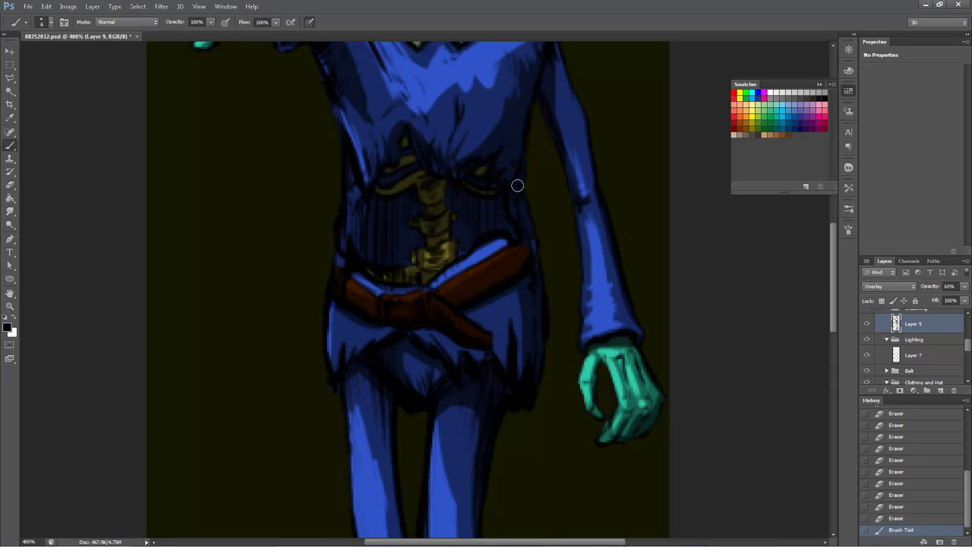
left_click_drag(534, 321, 516, 320)
Step: Paint white highlights along the sun-facing edge of the tunic's waist on Layer 7
left_click(912, 355)
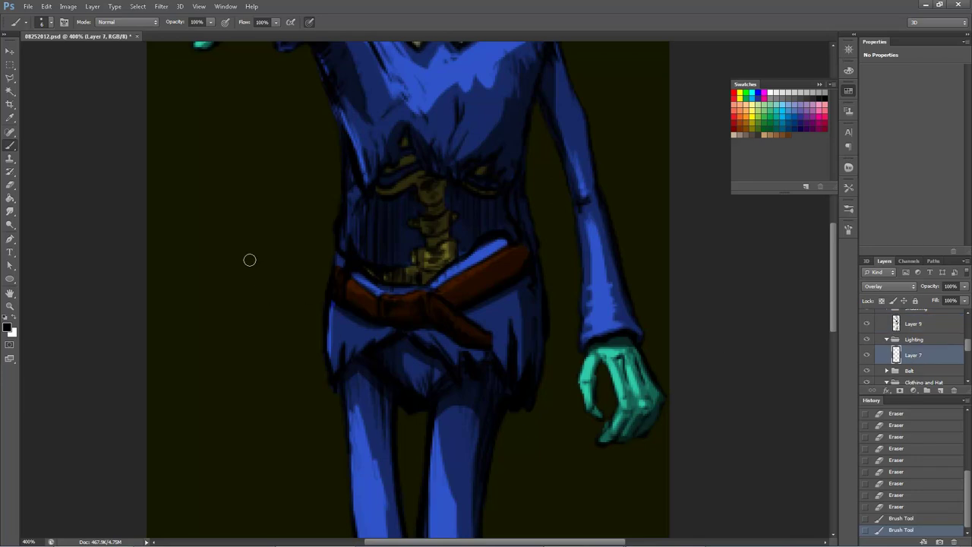
key("x")
left_click_drag(347, 178, 337, 248)
left_click_drag(351, 200, 343, 279)
mouse_move(340, 275)
left_mouse_down()
mouse_move(348, 299)
mouse_move(333, 299)
left_mouse_up()
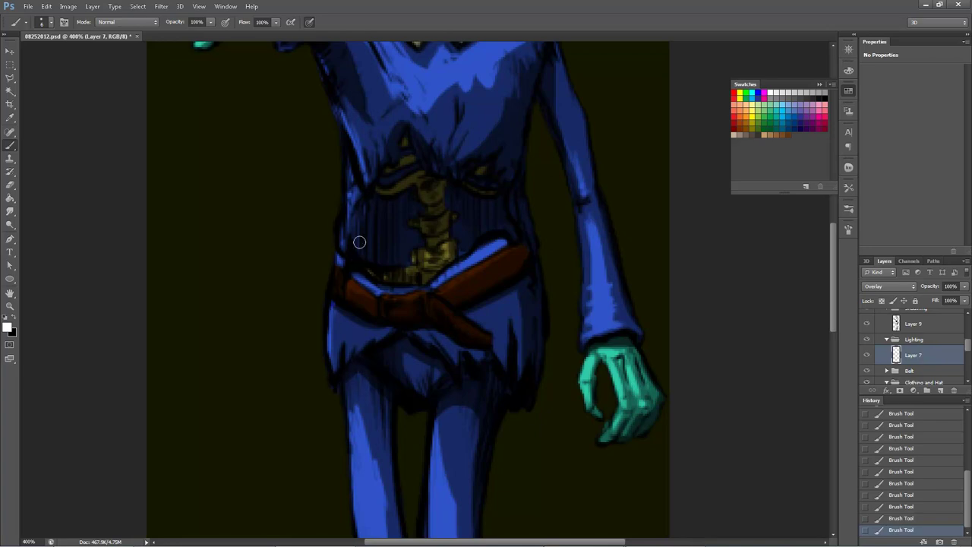
Step: Shade the underside of the hat brim beside the face in black on Layer 9
left_click_drag(339, 219, 358, 299)
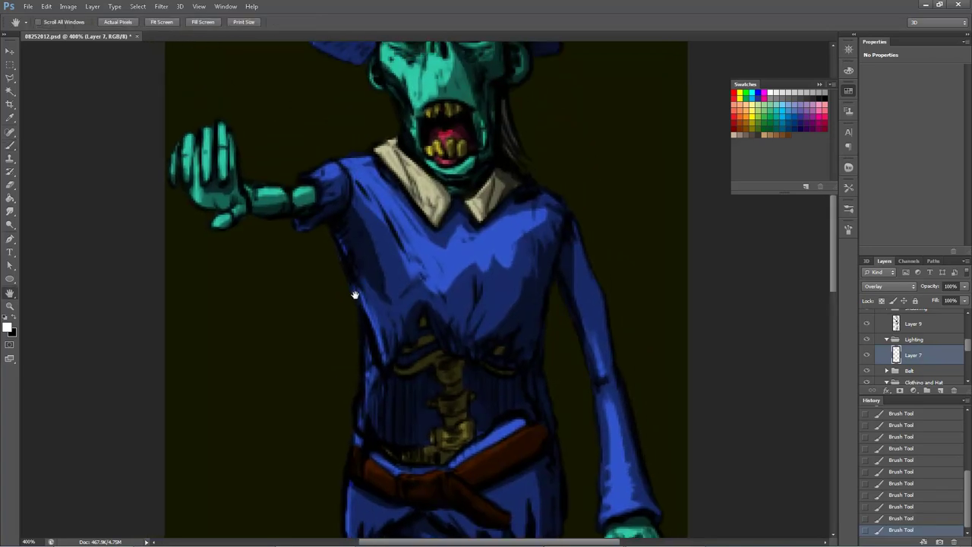
scroll(354, 304, "up", 5)
key("ctrl+space")
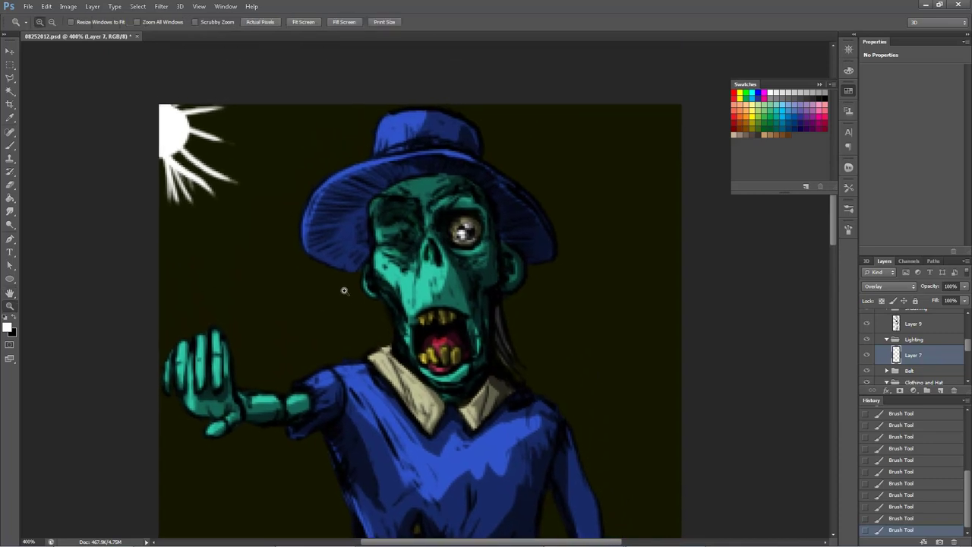
left_click(919, 325)
key("x")
key("b")
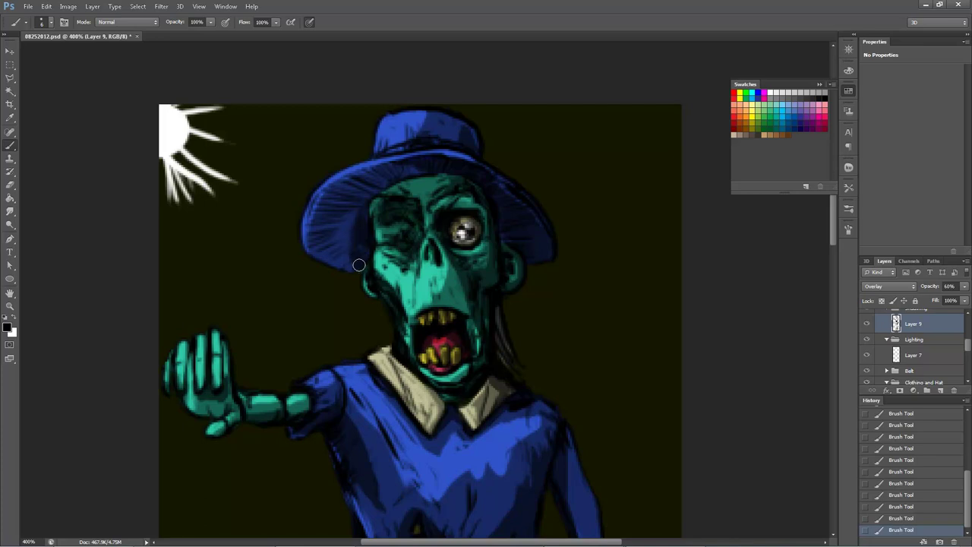
key("z")
left_click(386, 318, "alt")
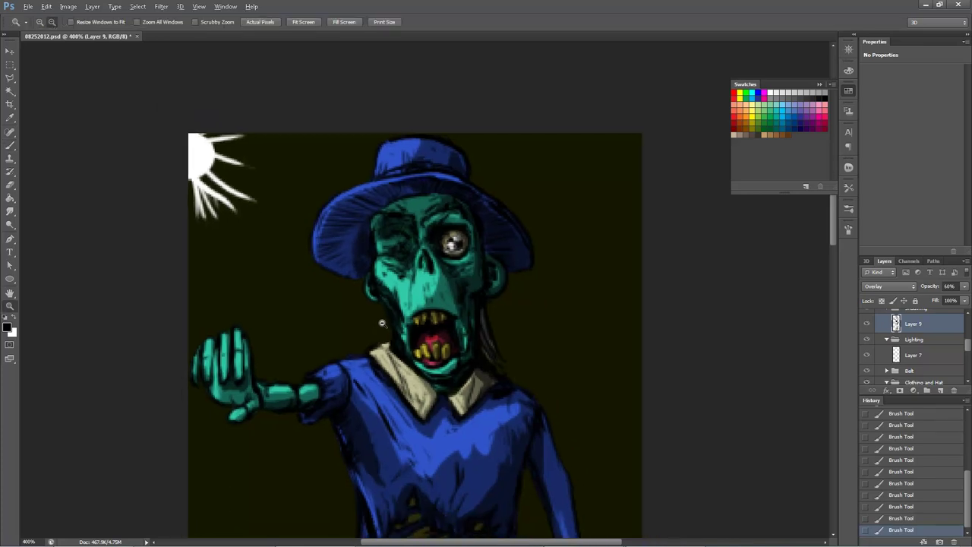
key("b")
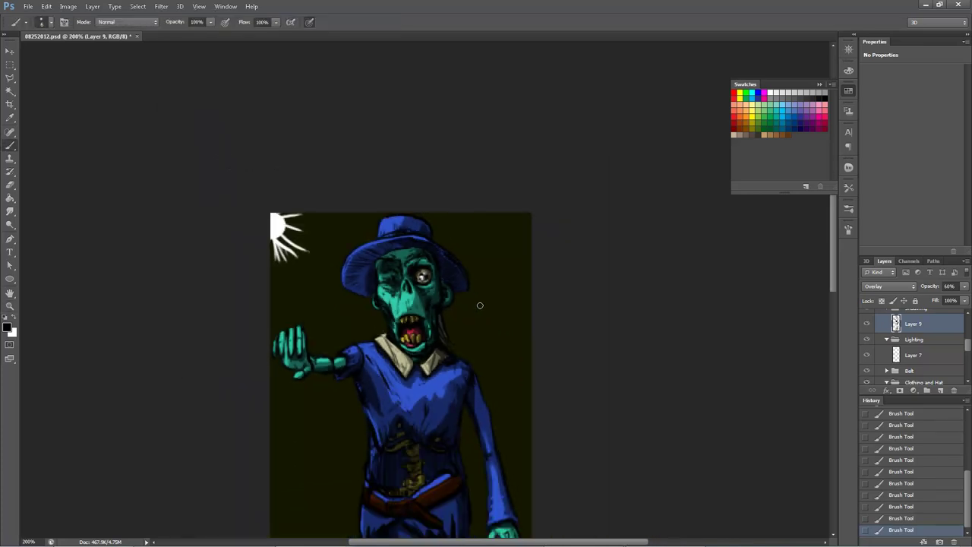
Step: Hide the sun sketch on Layer 8 so that only the zombie pilgrim figure shows
key("z")
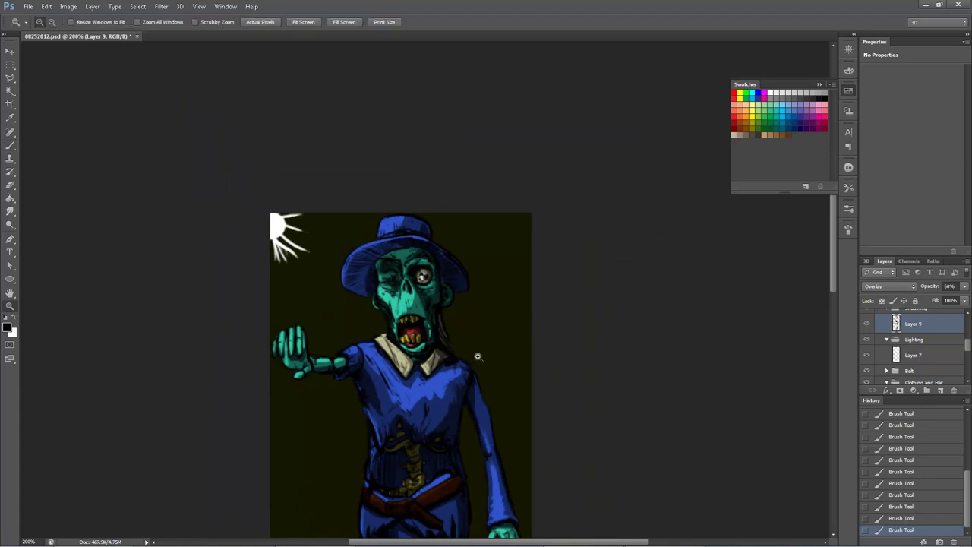
left_click(475, 357, "alt")
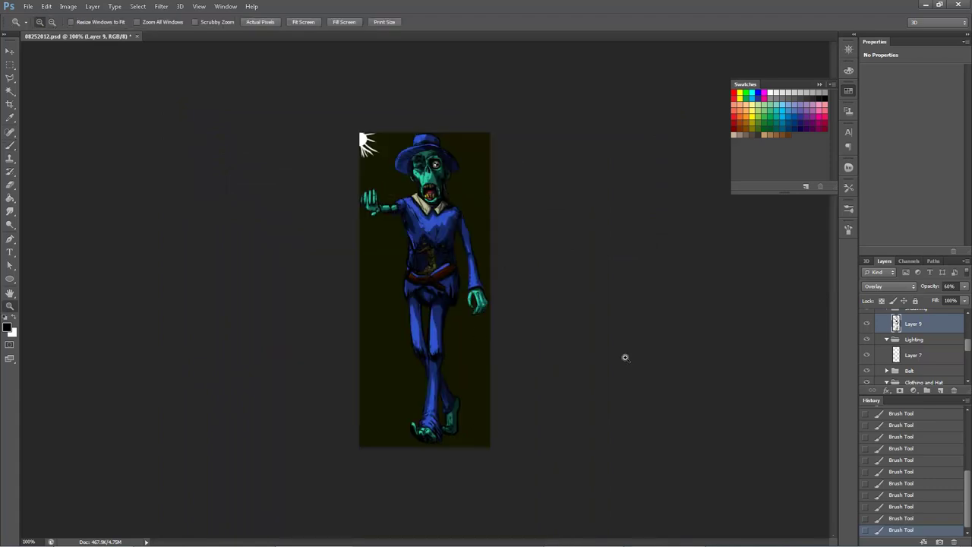
left_click_drag(965, 346, 970, 323)
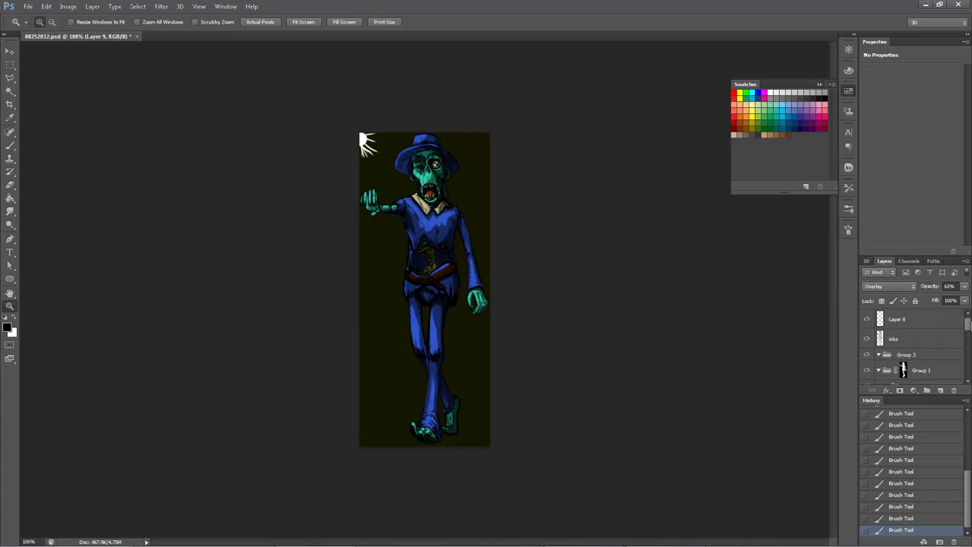
left_click(867, 320)
left_click(911, 323)
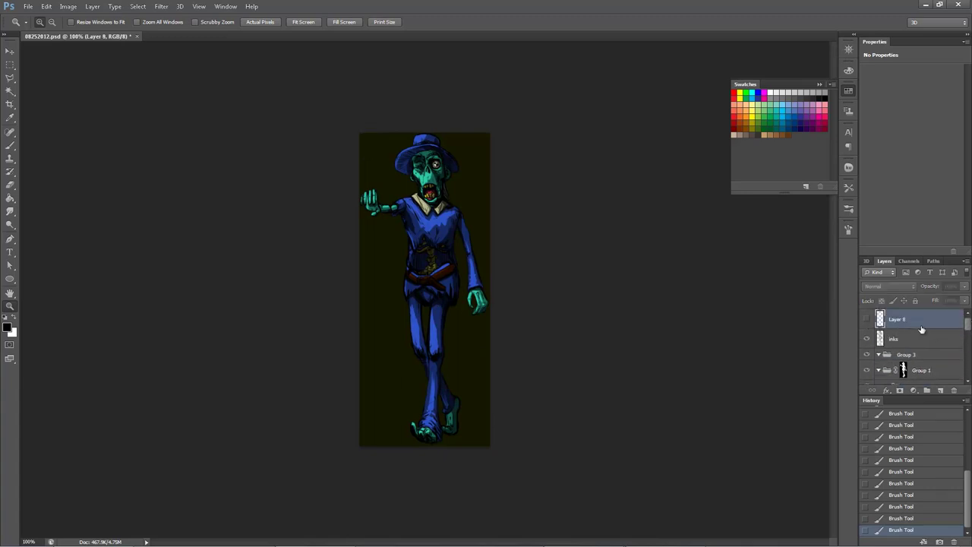
Step: Add a new layer directly beneath Layer 6, near the bottom of the layer stack
left_click_drag(969, 327, 968, 376)
left_click(922, 375)
left_click(940, 390)
Step: Paint a black cast shadow on the ground from the feet away from the sun, using a size 40 brush on Layer 12
left_click(440, 442)
left_click(448, 444)
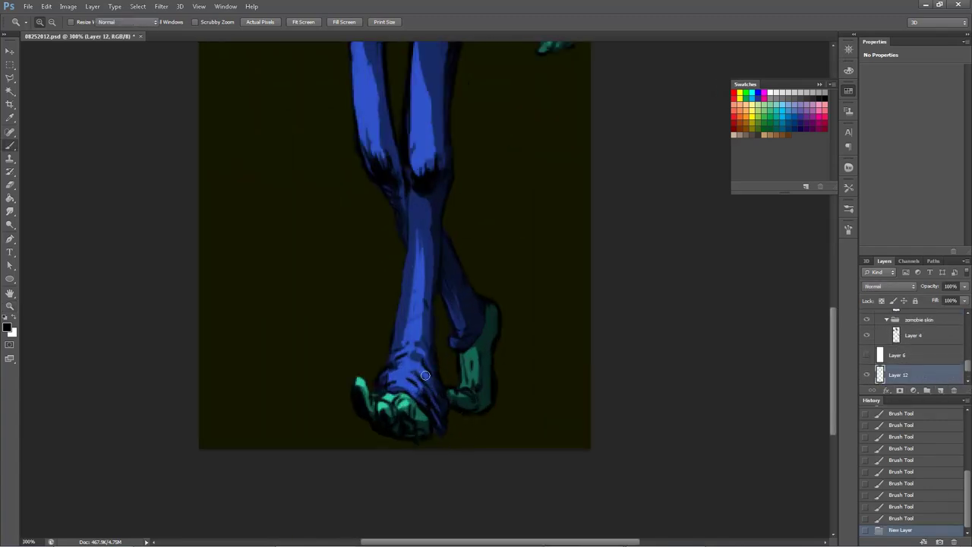
key("b")
key("x")
key("x")
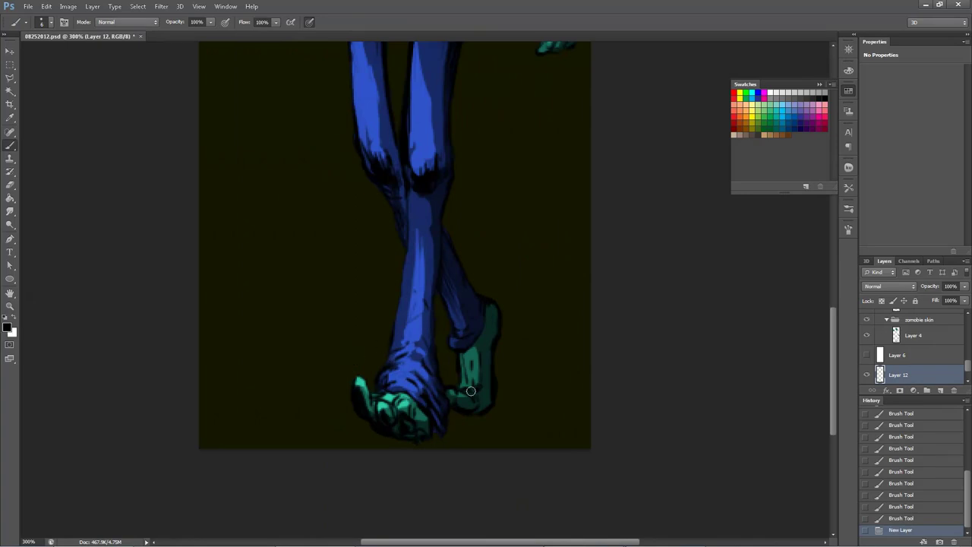
key("bracketright")
key("bracketright")
key("bracketright")
mouse_move(422, 415)
left_mouse_down()
mouse_move(406, 423)
mouse_move(428, 425)
left_mouse_up()
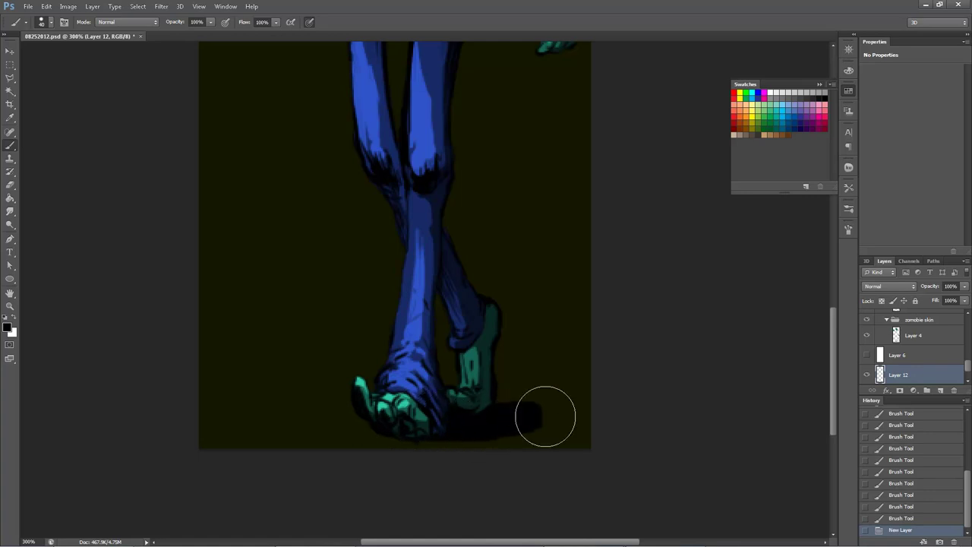
mouse_move(538, 425)
left_mouse_down()
mouse_move(474, 416)
mouse_move(522, 405)
mouse_move(463, 405)
mouse_move(544, 412)
mouse_move(513, 400)
mouse_move(550, 401)
mouse_move(496, 395)
mouse_move(515, 389)
mouse_move(572, 417)
mouse_move(535, 431)
mouse_move(405, 439)
mouse_move(533, 427)
left_mouse_up()
Step: Trim the lower and outer edges of the ground shadow on Layer 12 with a size 20 eraser
key("e")
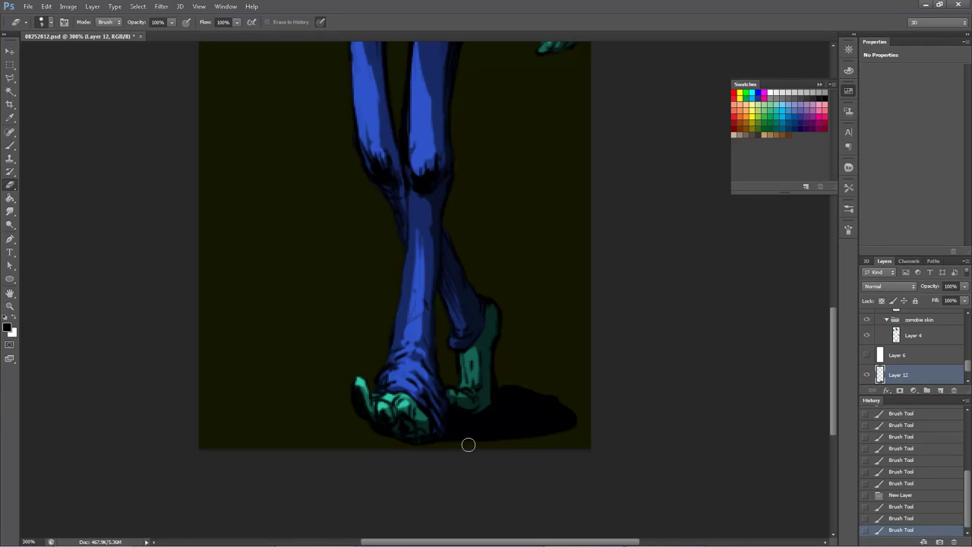
key("bracketright")
key("bracketright")
key("bracketright")
mouse_move(445, 455)
left_mouse_down()
mouse_move(598, 420)
mouse_move(564, 429)
mouse_move(579, 393)
left_mouse_up()
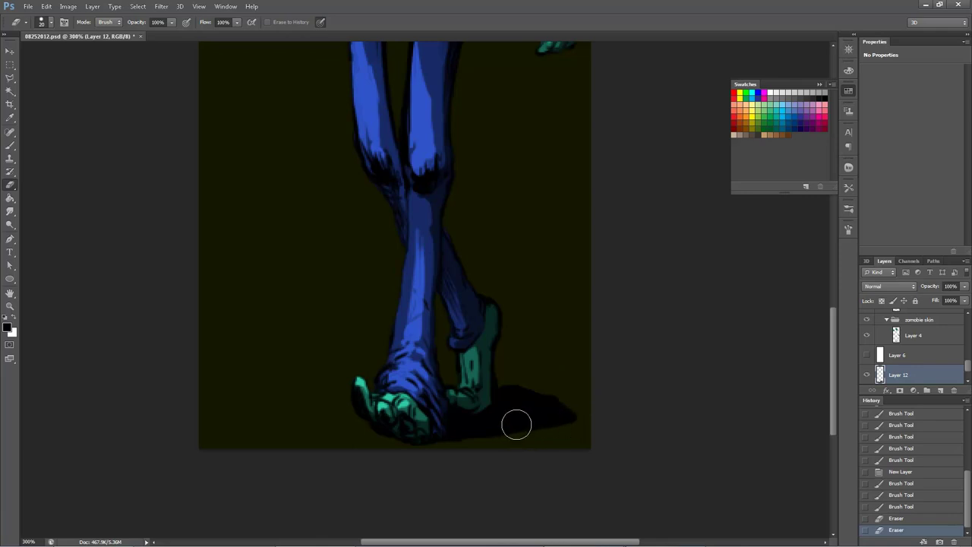
Step: Extend the far end of the ground shadow and fill in under the front foot in black on Layer 12
key("b")
mouse_move(563, 418)
left_mouse_down()
mouse_move(570, 428)
mouse_move(577, 416)
mouse_move(555, 408)
mouse_move(561, 414)
left_mouse_up()
mouse_move(351, 436)
left_mouse_down()
mouse_move(373, 420)
mouse_move(428, 440)
left_mouse_up()
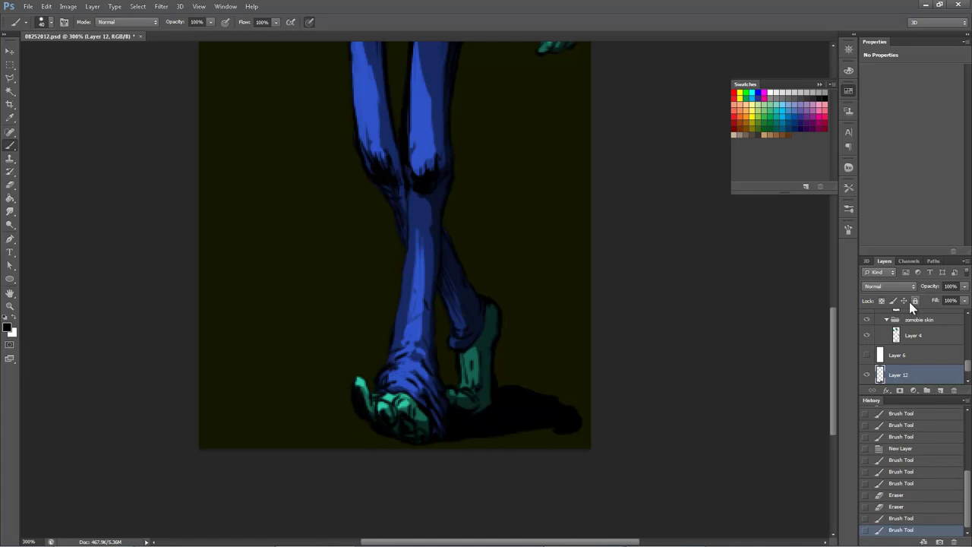
Step: Set the ground shadow's Layer 12 to 55% opacity and the Overlay blending mode
left_click_drag(929, 287, 914, 291)
left_click(887, 287)
left_click(890, 150)
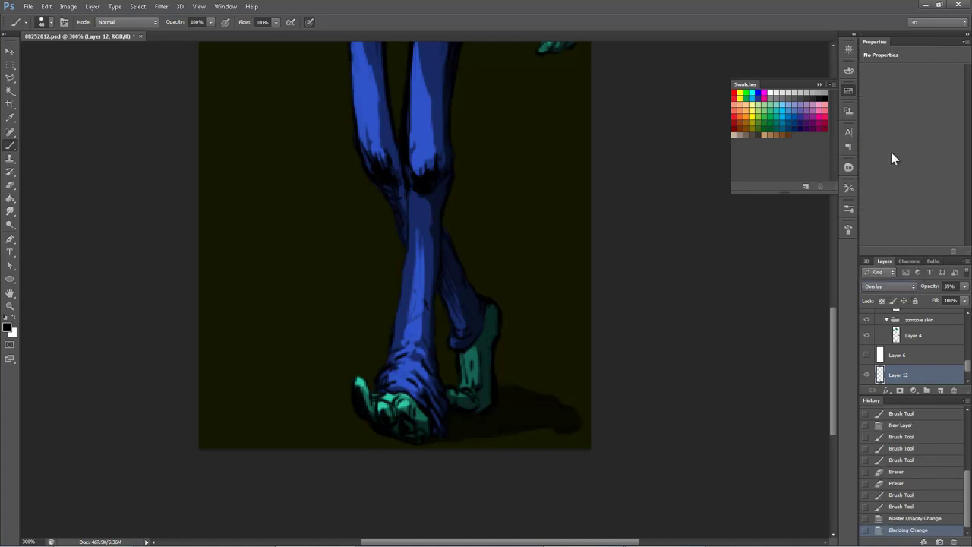
Step: Examine the whole figure with its ground shadow, and the legs and feet close up
key("z")
left_click(436, 337, "alt")
left_click(459, 360, "alt")
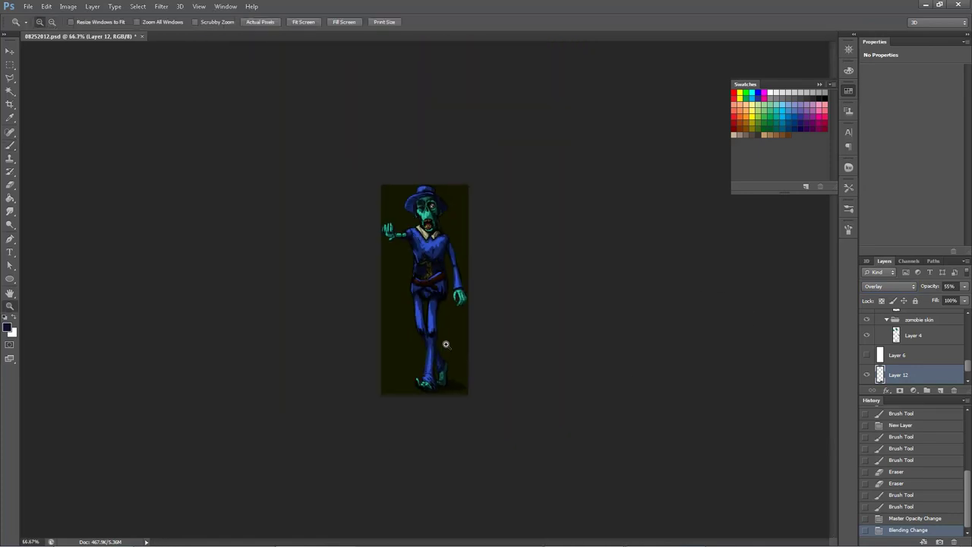
left_click(447, 350)
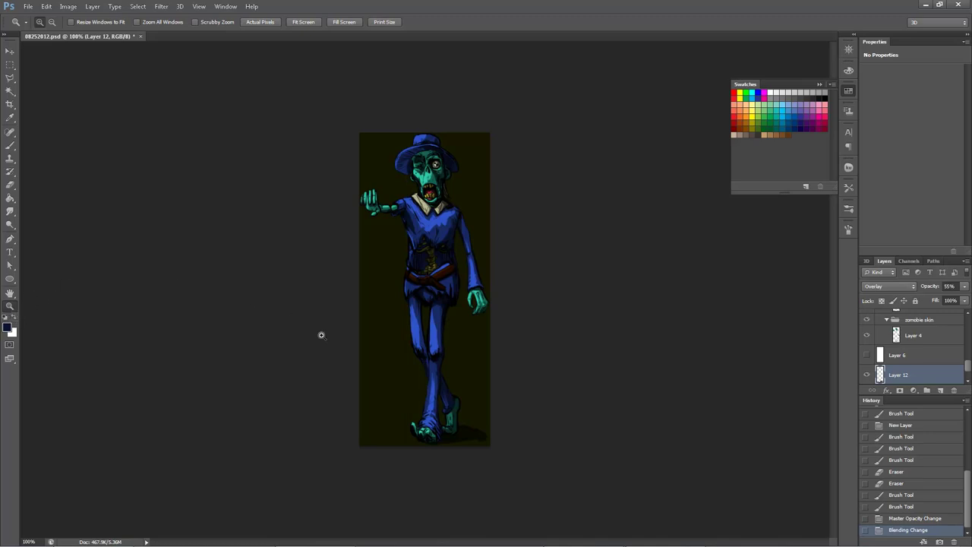
left_click_drag(969, 368, 968, 321)
left_click(905, 340)
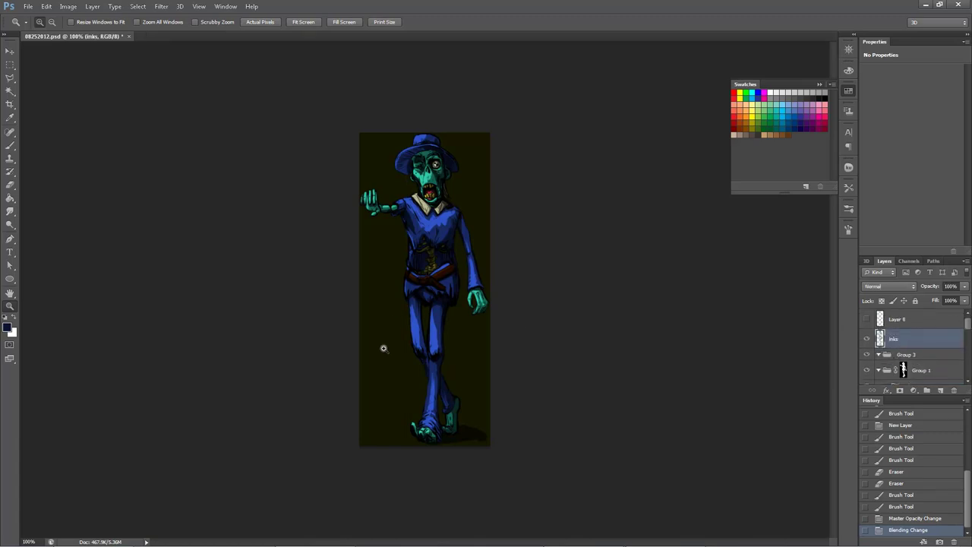
left_click(399, 401)
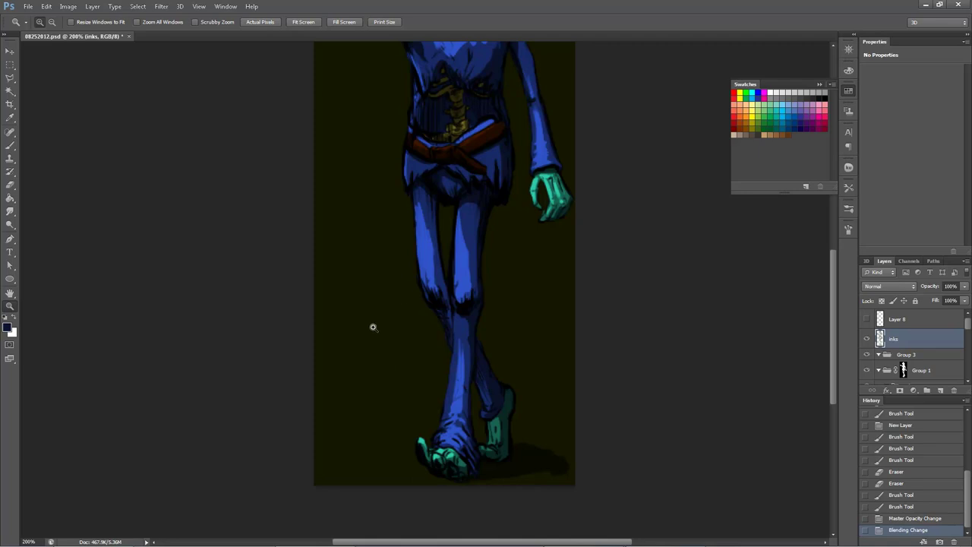
left_click(395, 411)
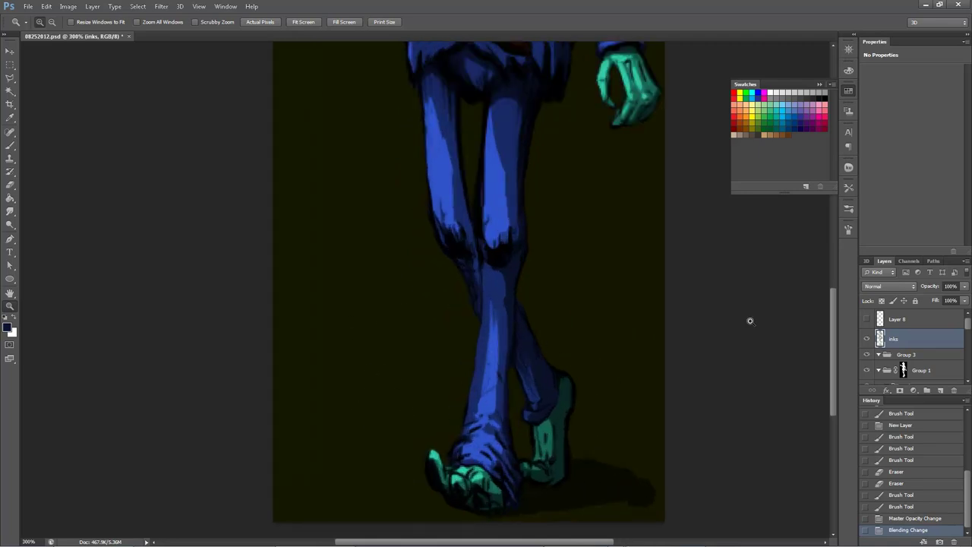
Step: Save the drawing and open 08272012DailyDraw.psd from the recently used files
left_click(914, 322)
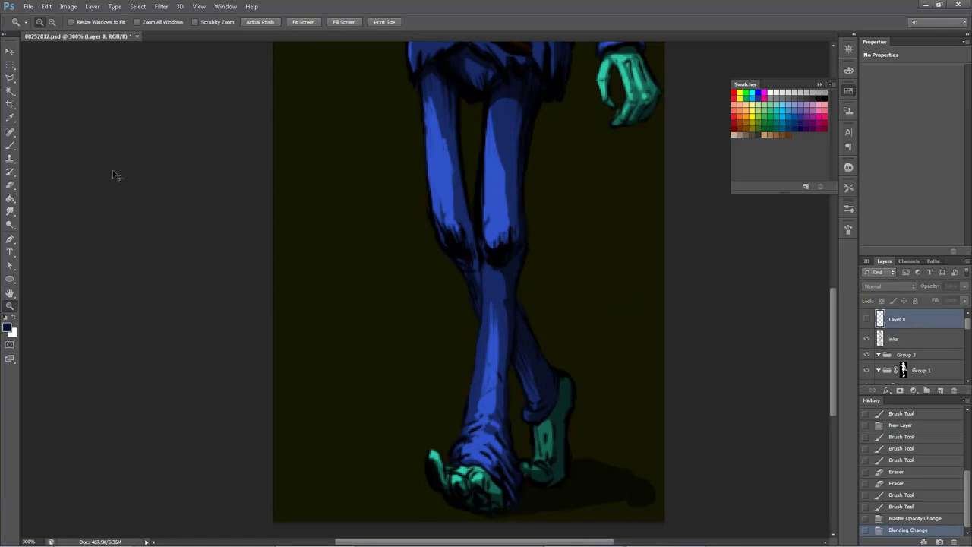
key("alt+f")
mouse_move(79, 79)
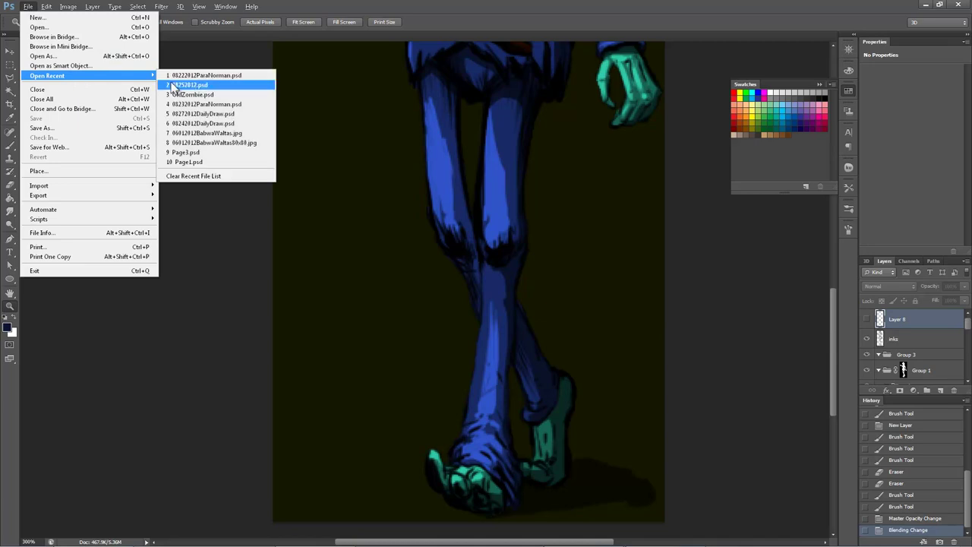
left_click(243, 114)
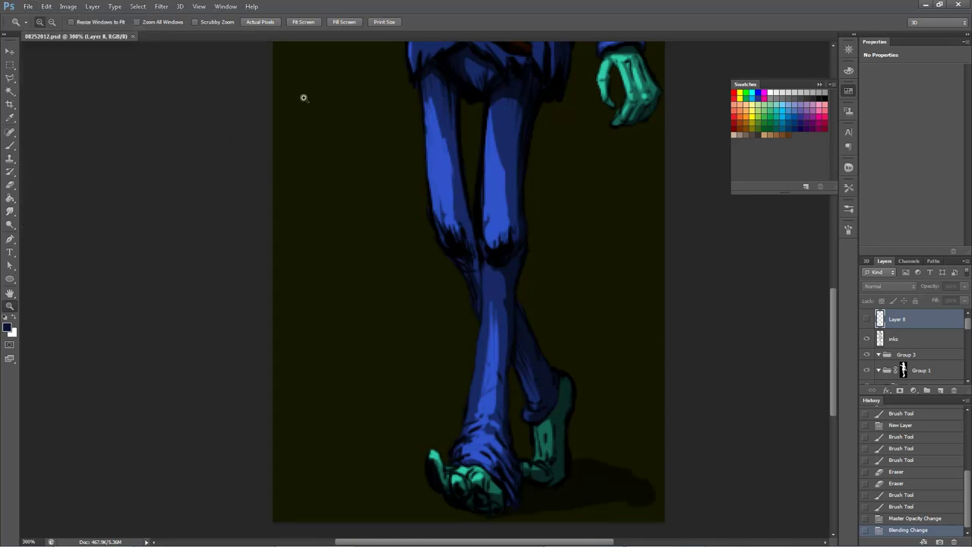